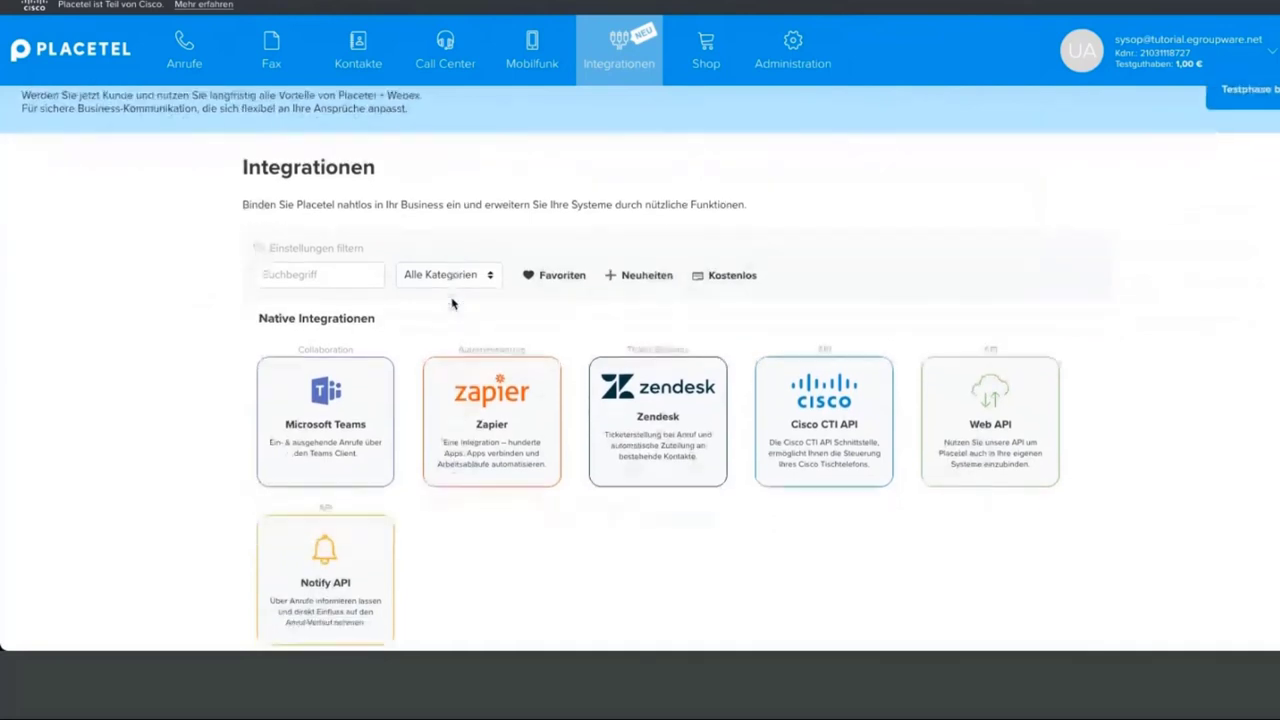
Open the Placetel Web API token details, then return to EGroupware's CTI settings with the key pasted
click(985, 385)
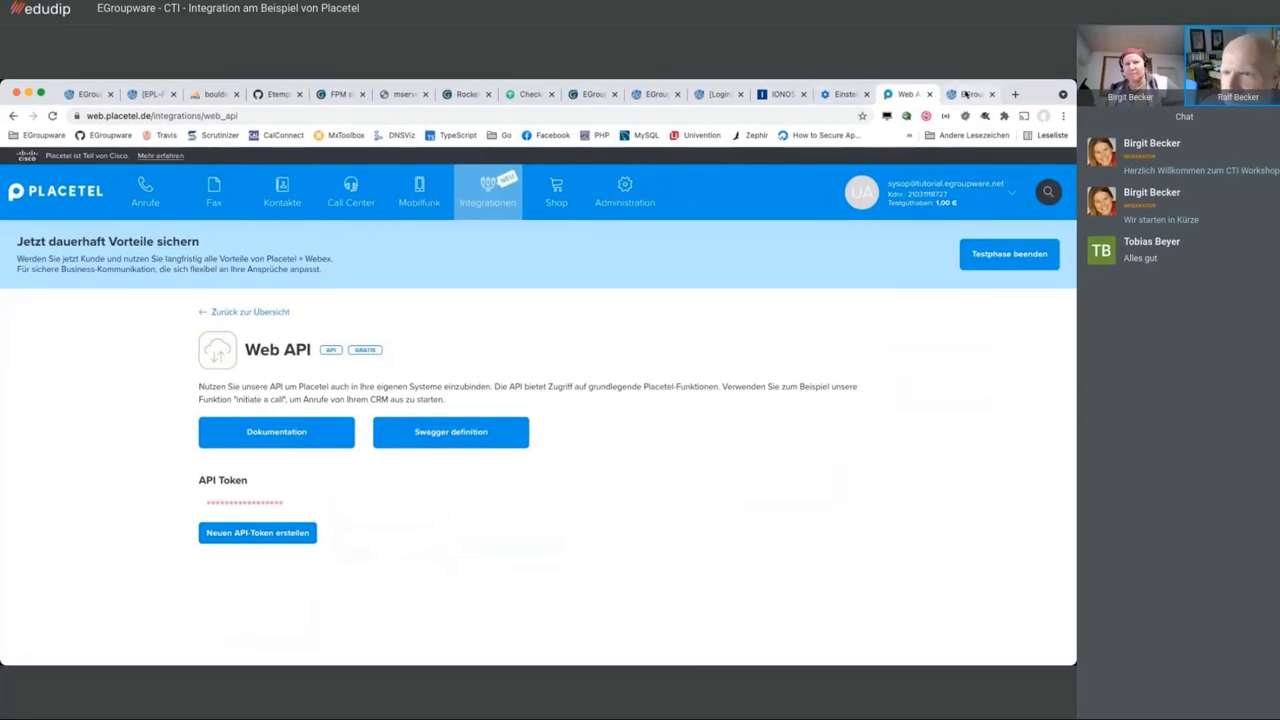
click(975, 88)
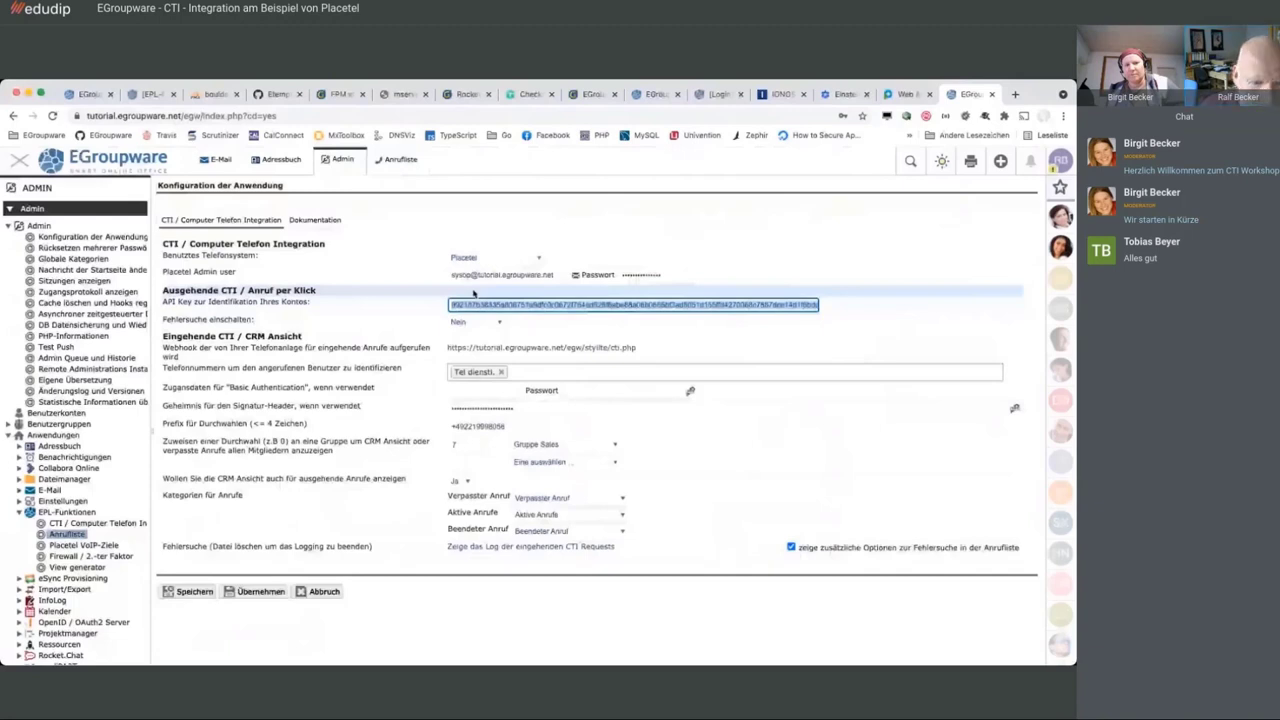
key(ctrl+shift+Tab)
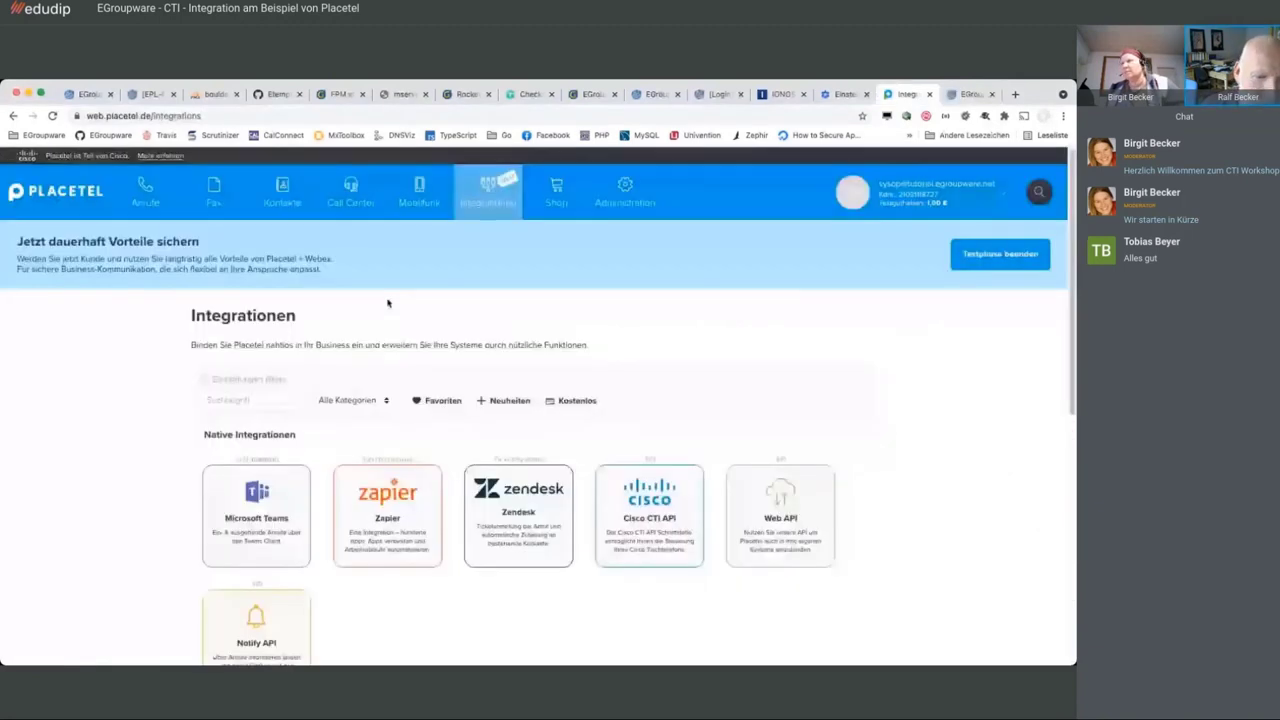
click(252, 575)
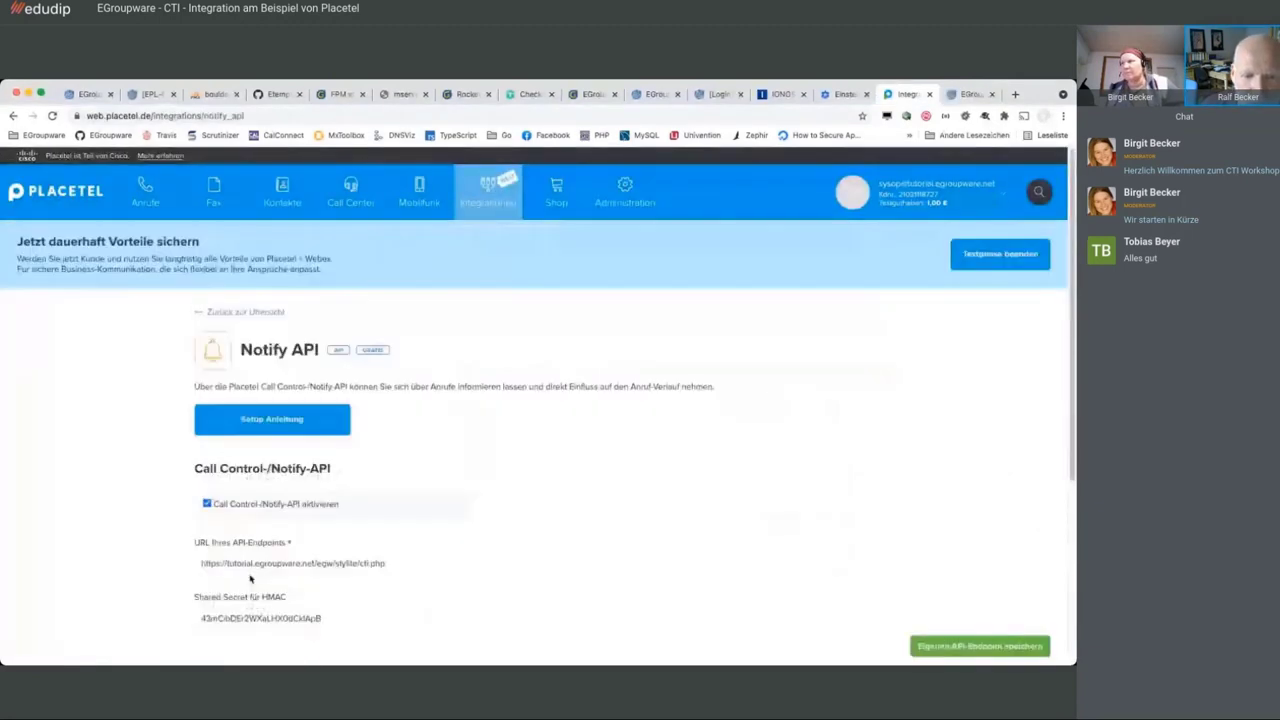
scroll(483, 467, down, 2)
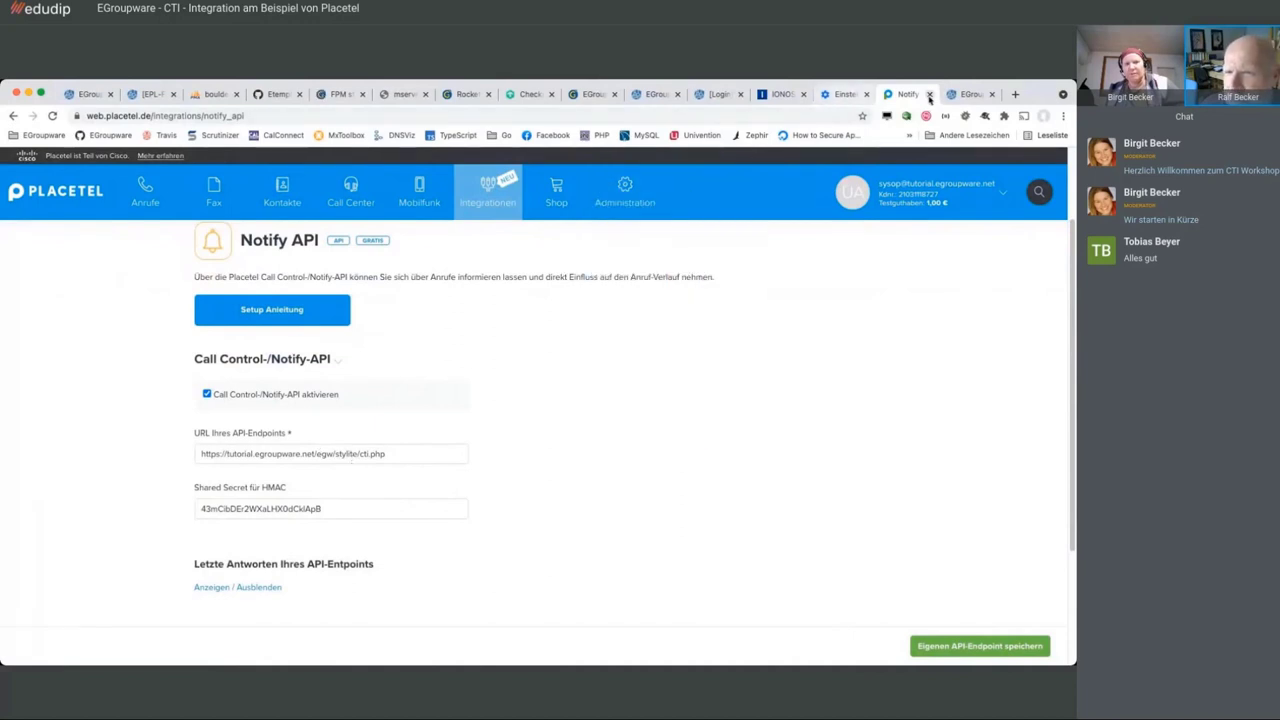
click(968, 94)
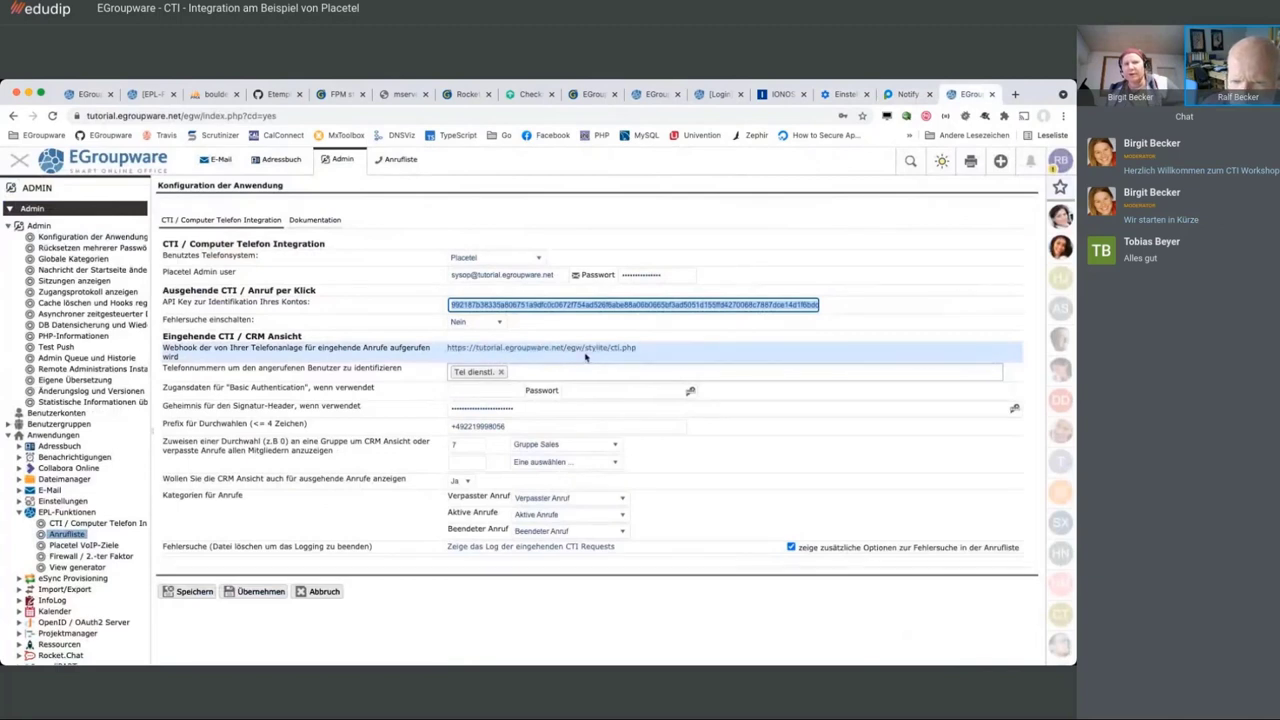
click(660, 350)
drag(660, 350, 438, 356)
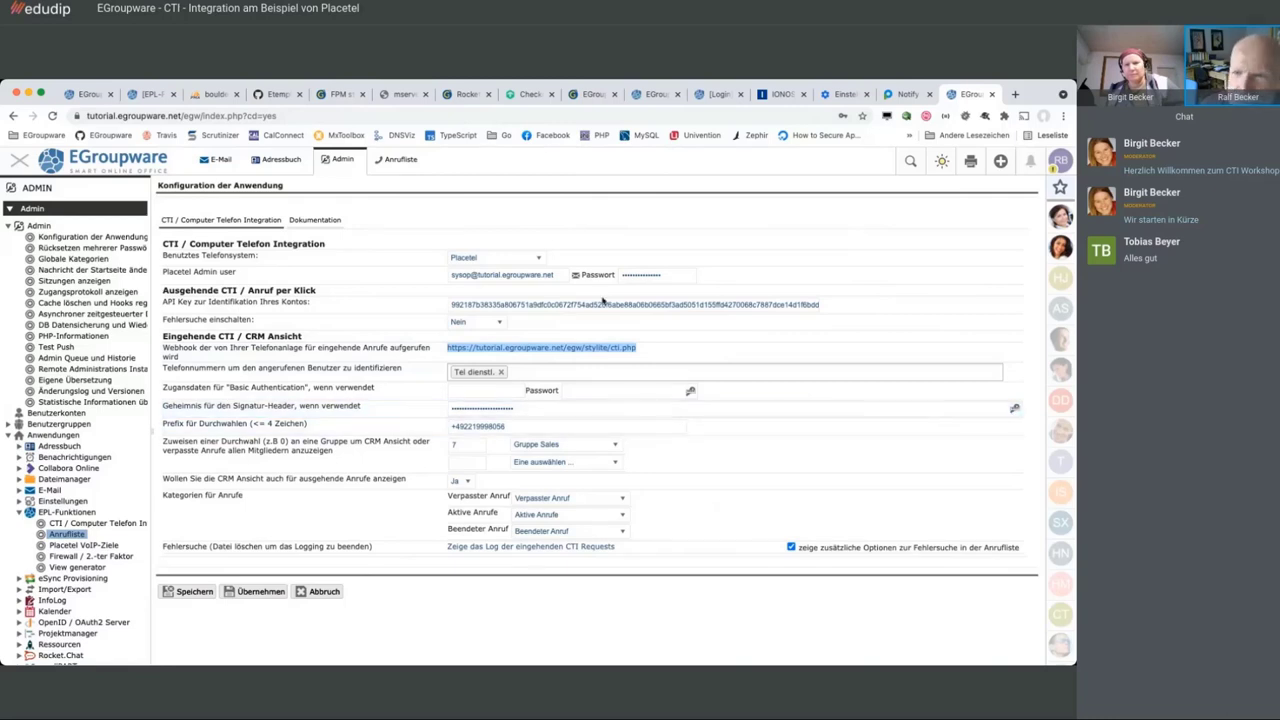
click(908, 94)
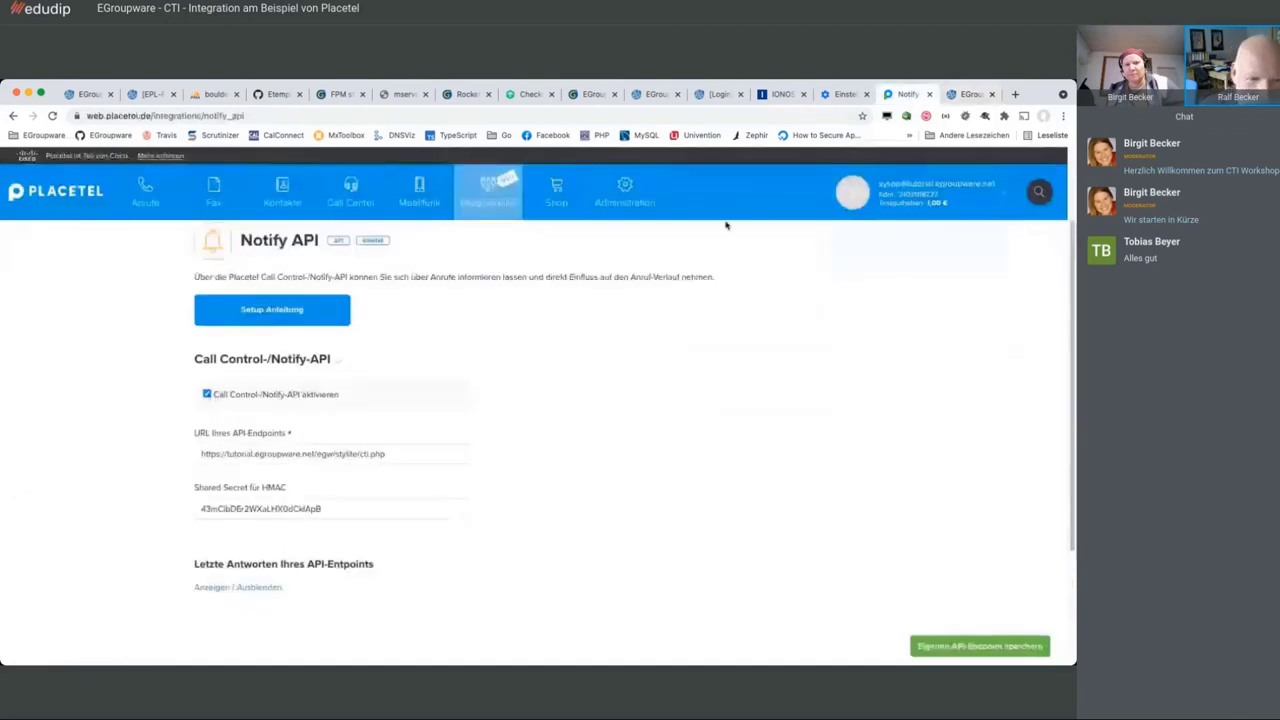
double_click(273, 511)
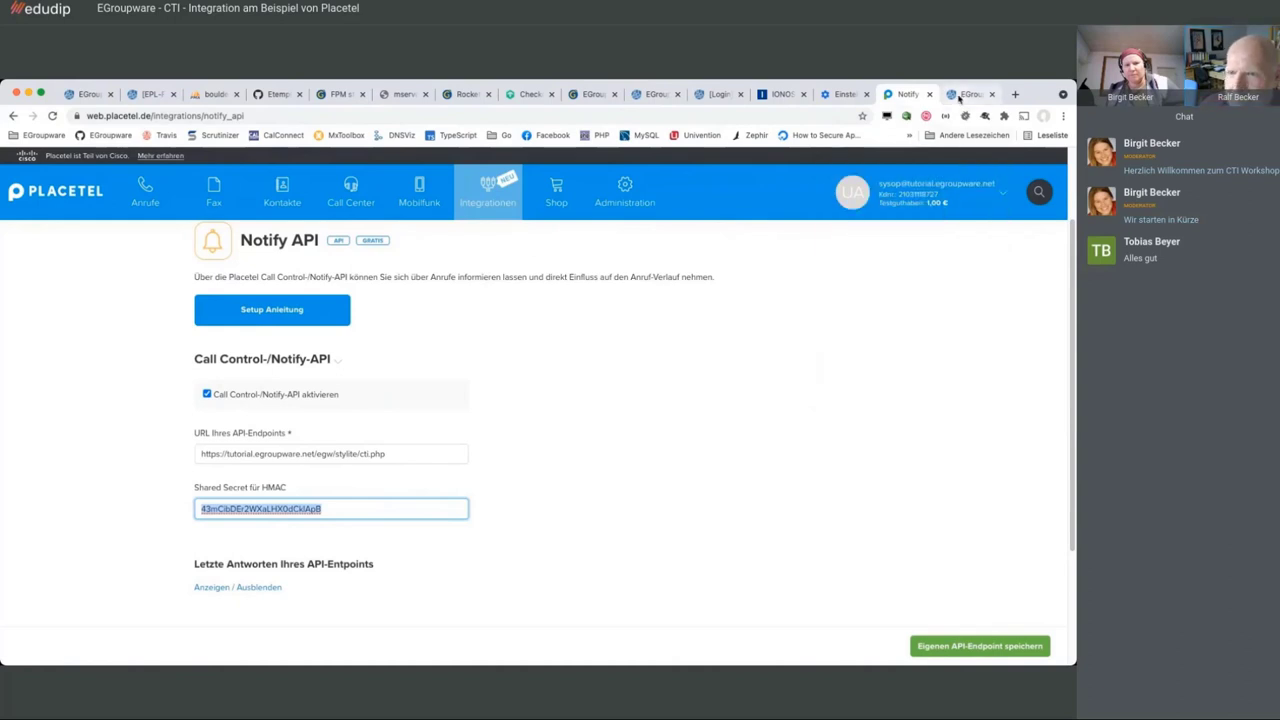
click(958, 95)
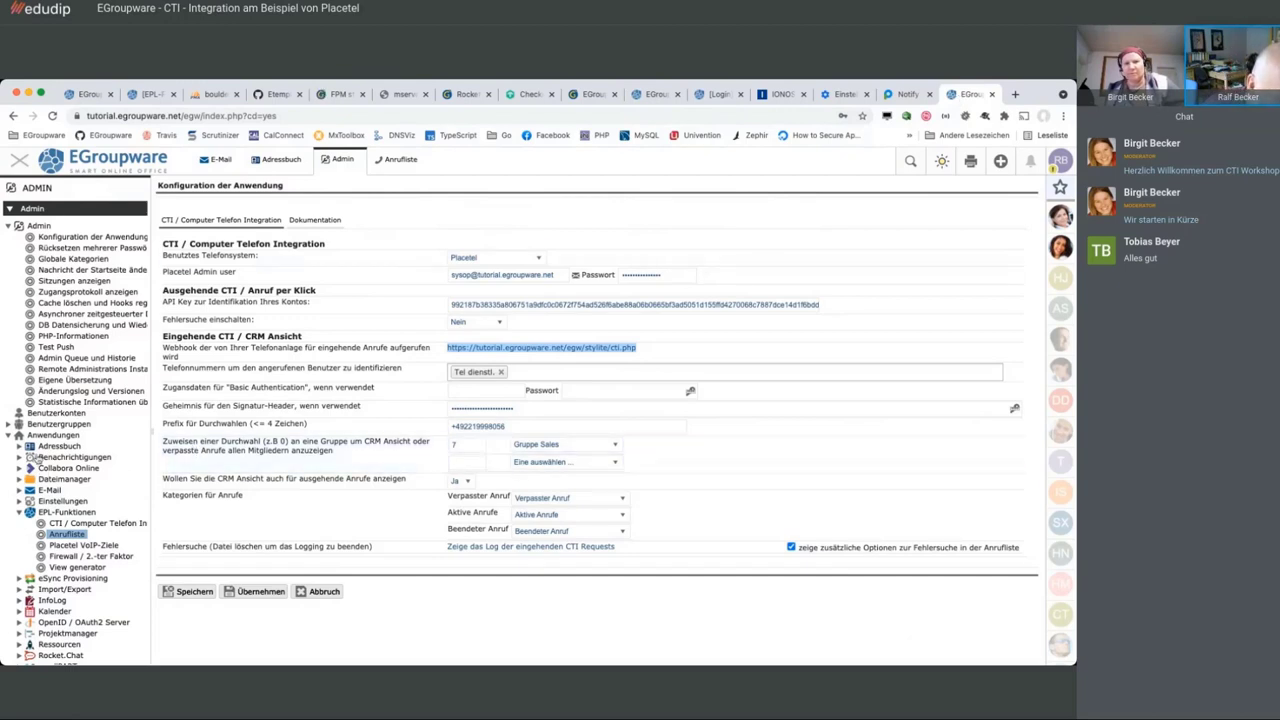
Filter the admin user list to Zanti Engineering and select the Marketing and Management users
click(9, 424)
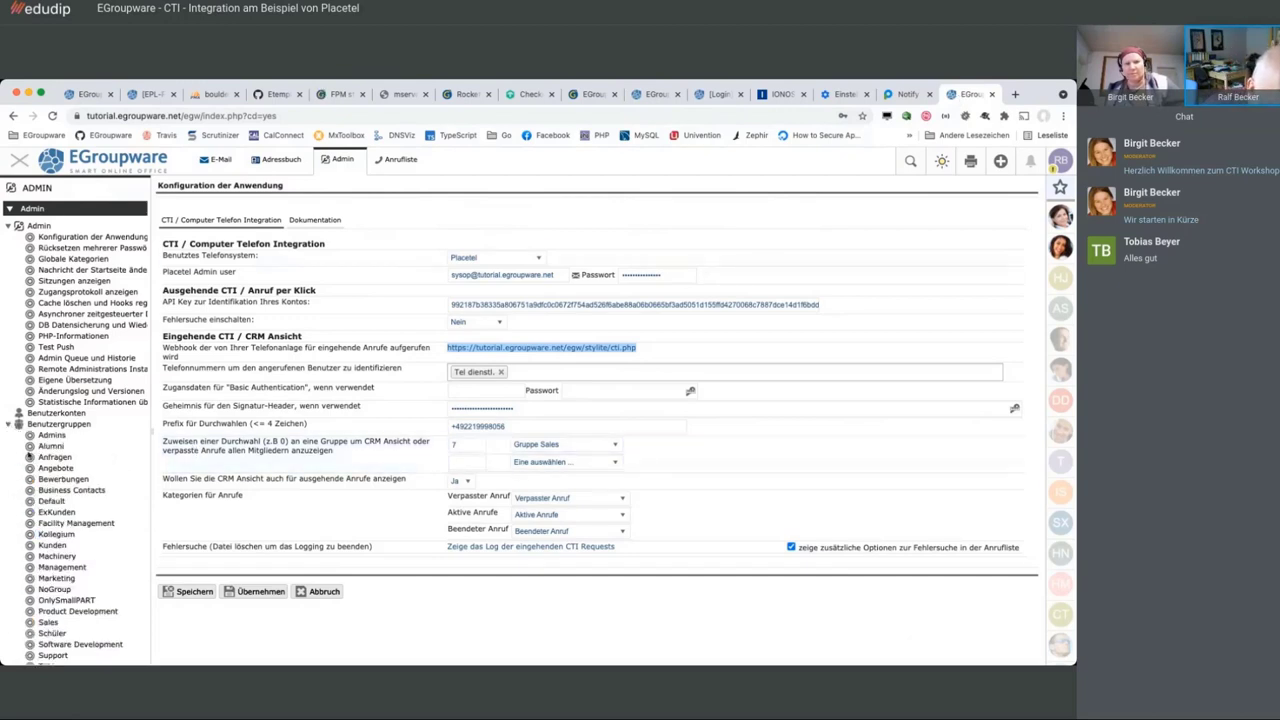
scroll(88, 627, down, 3)
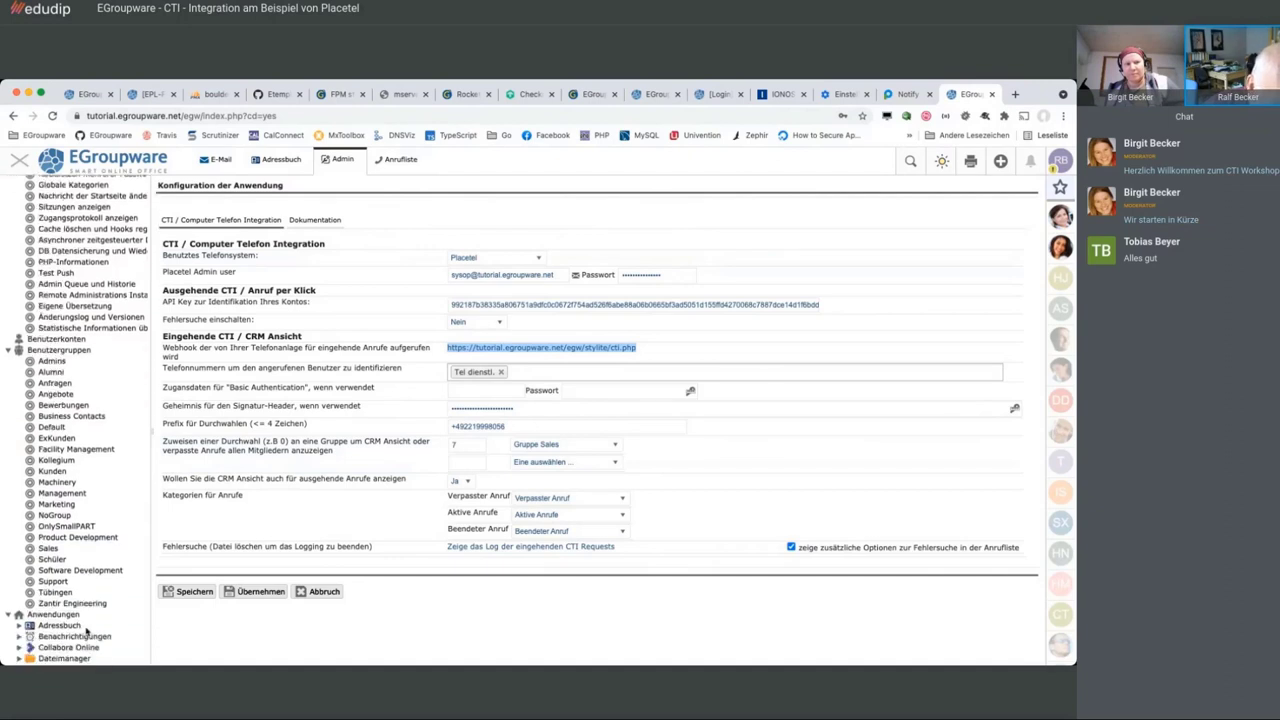
click(62, 567)
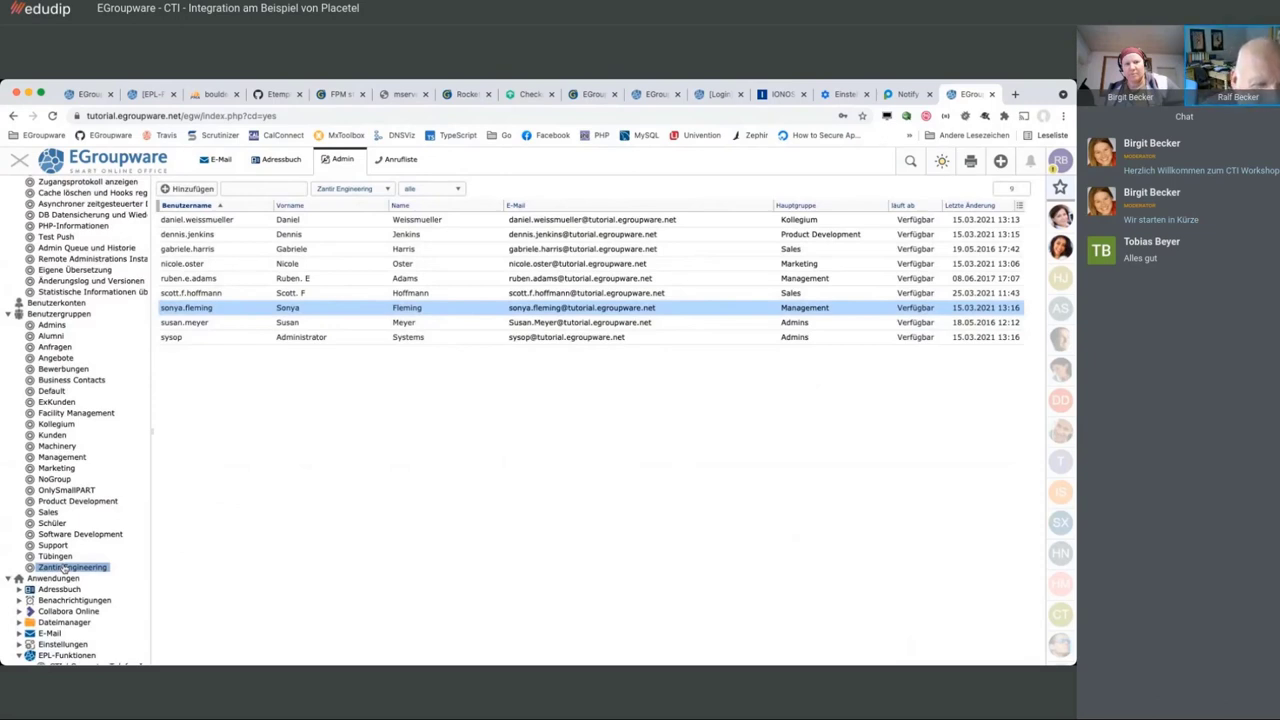
click(317, 265)
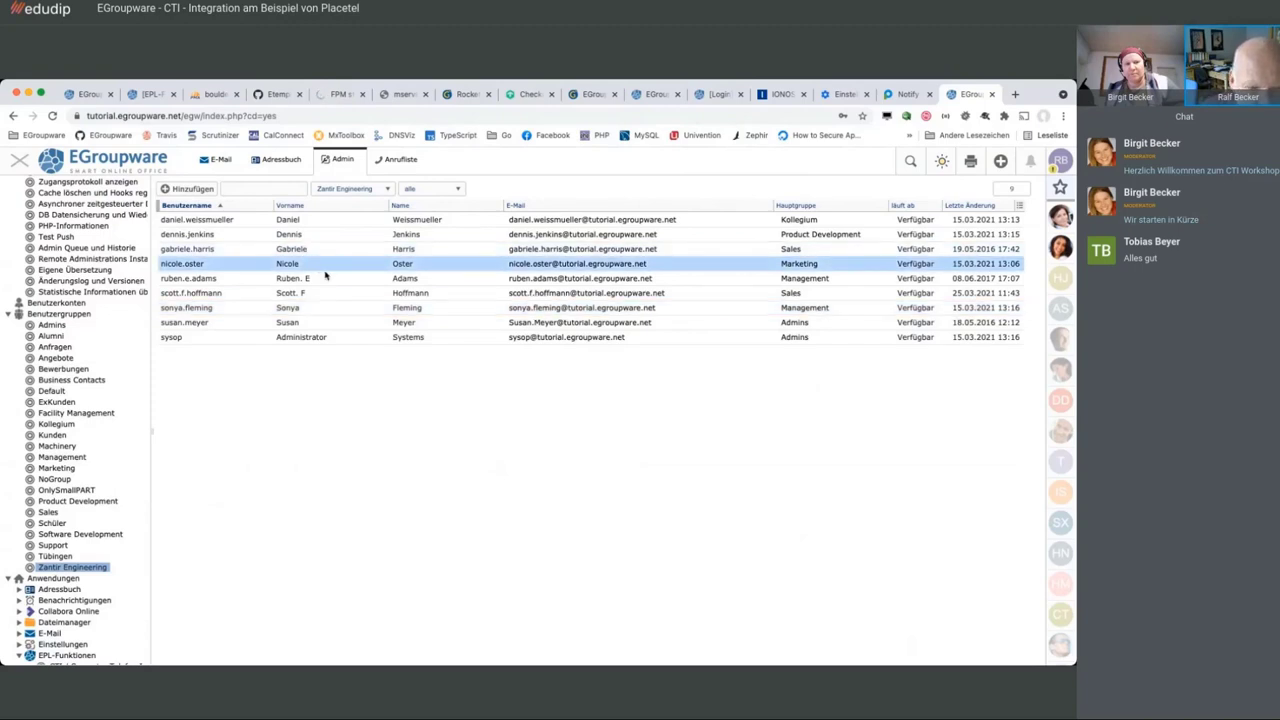
ctrl+click(338, 313)
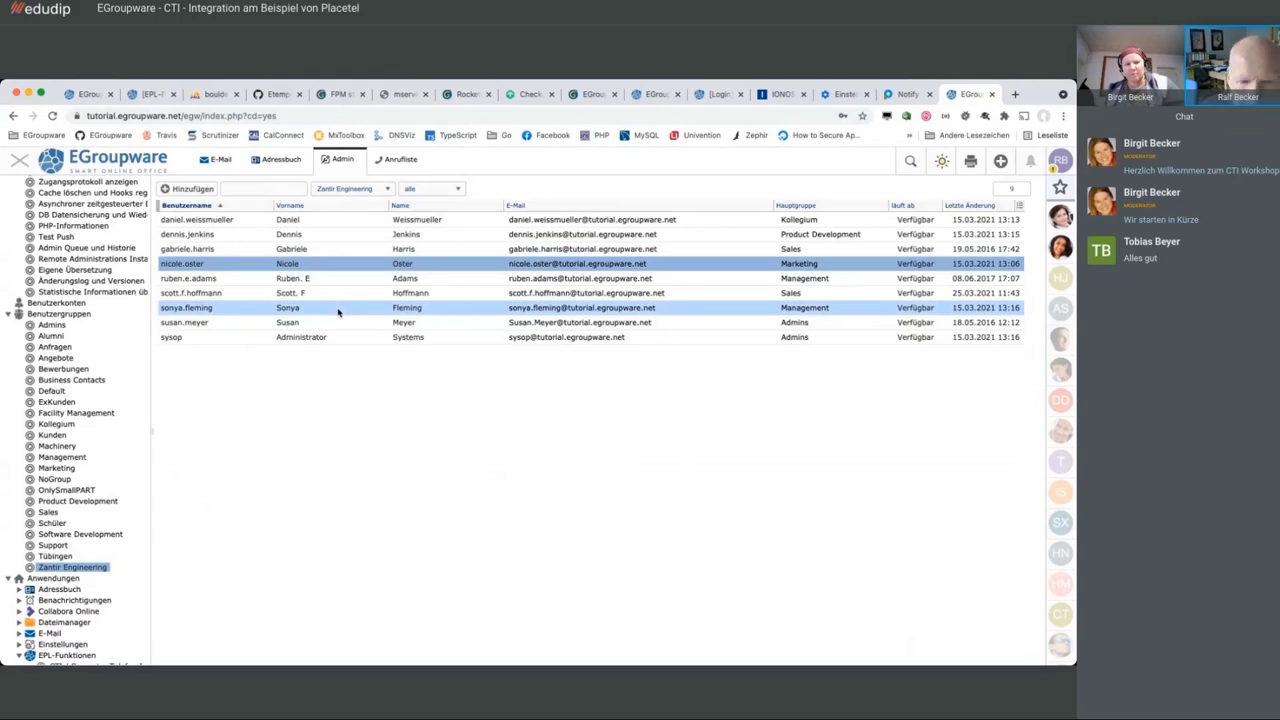
Open the Placetel add dialog for both users and give them extensions 567 and 568
right_click(338, 313)
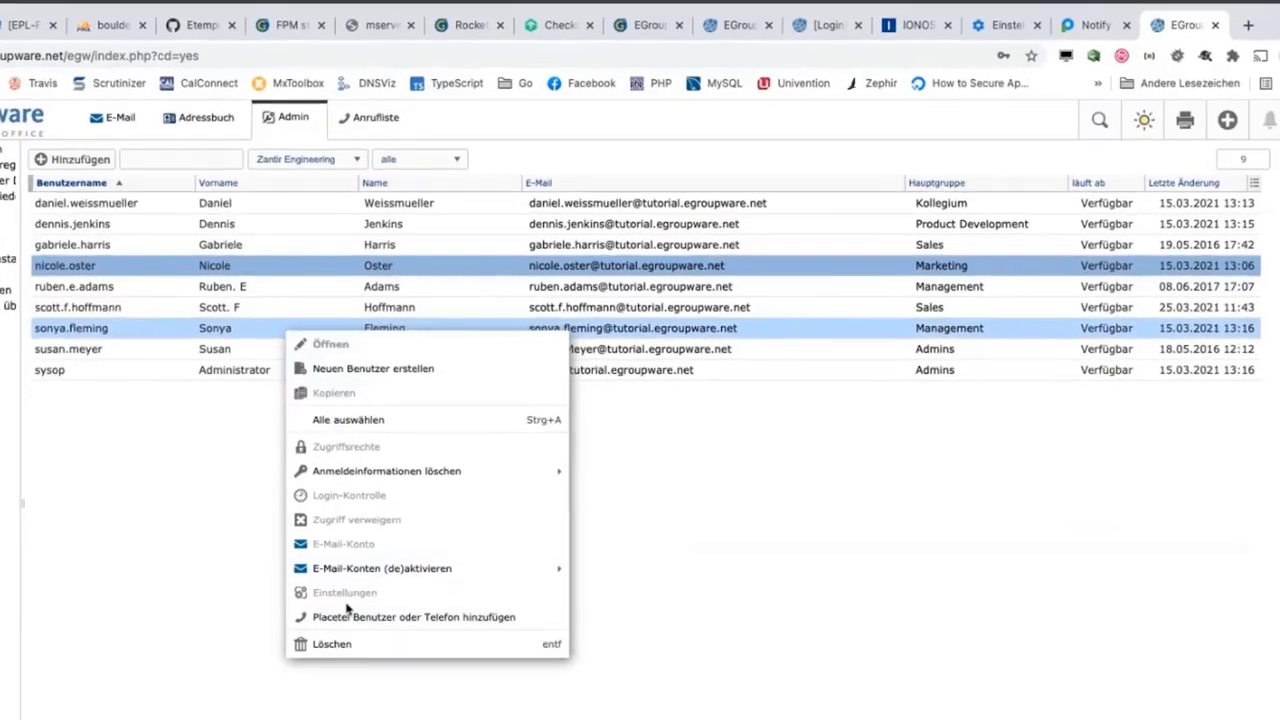
click(342, 640)
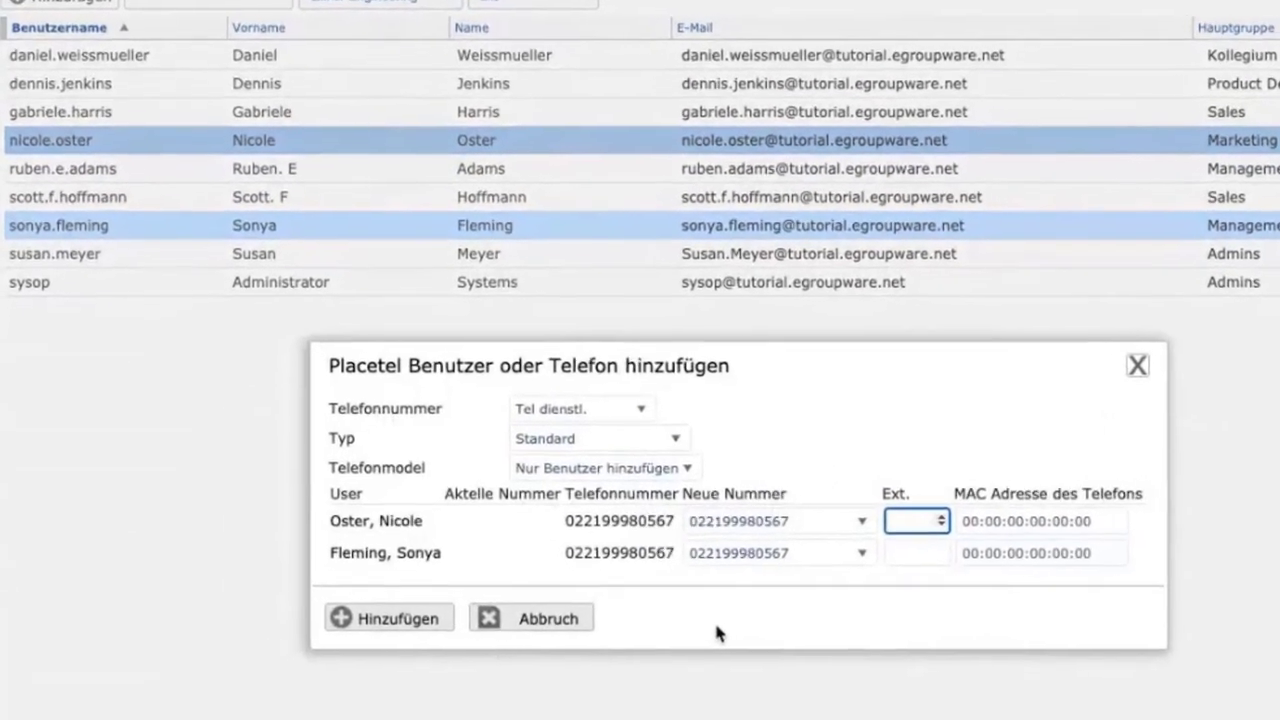
click(611, 440)
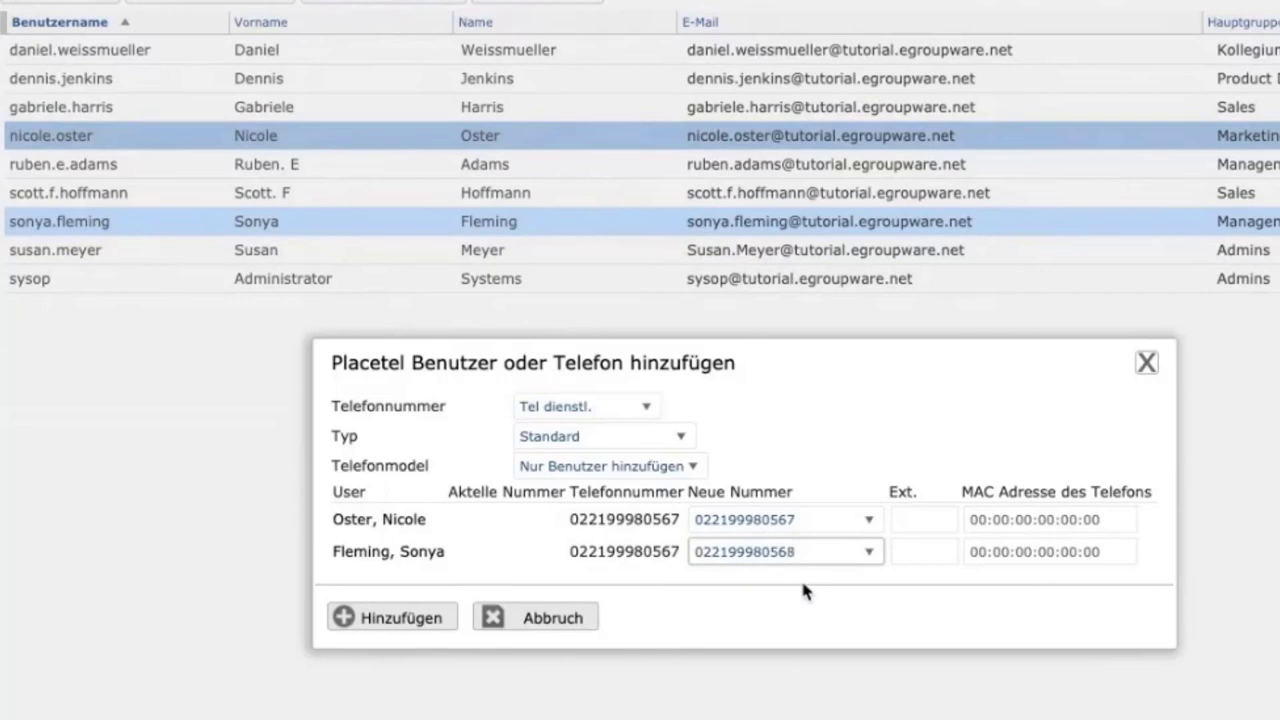
click(905, 519)
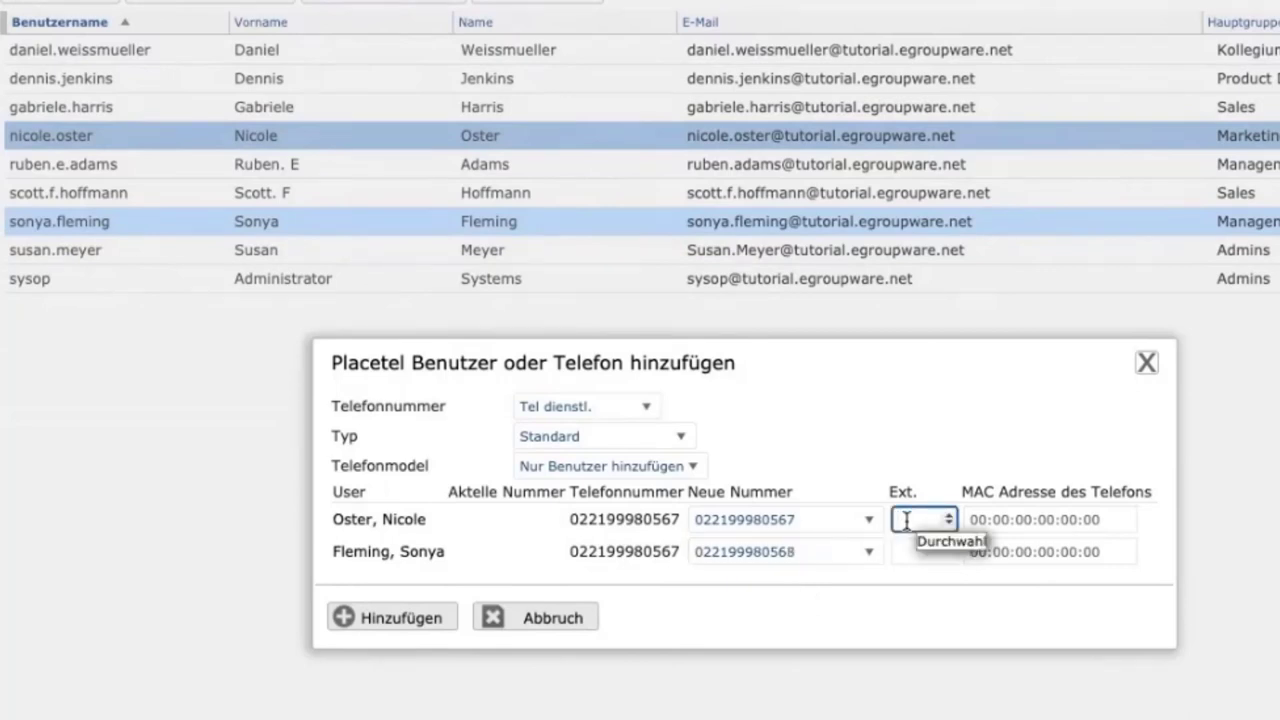
text(567)
click(906, 548)
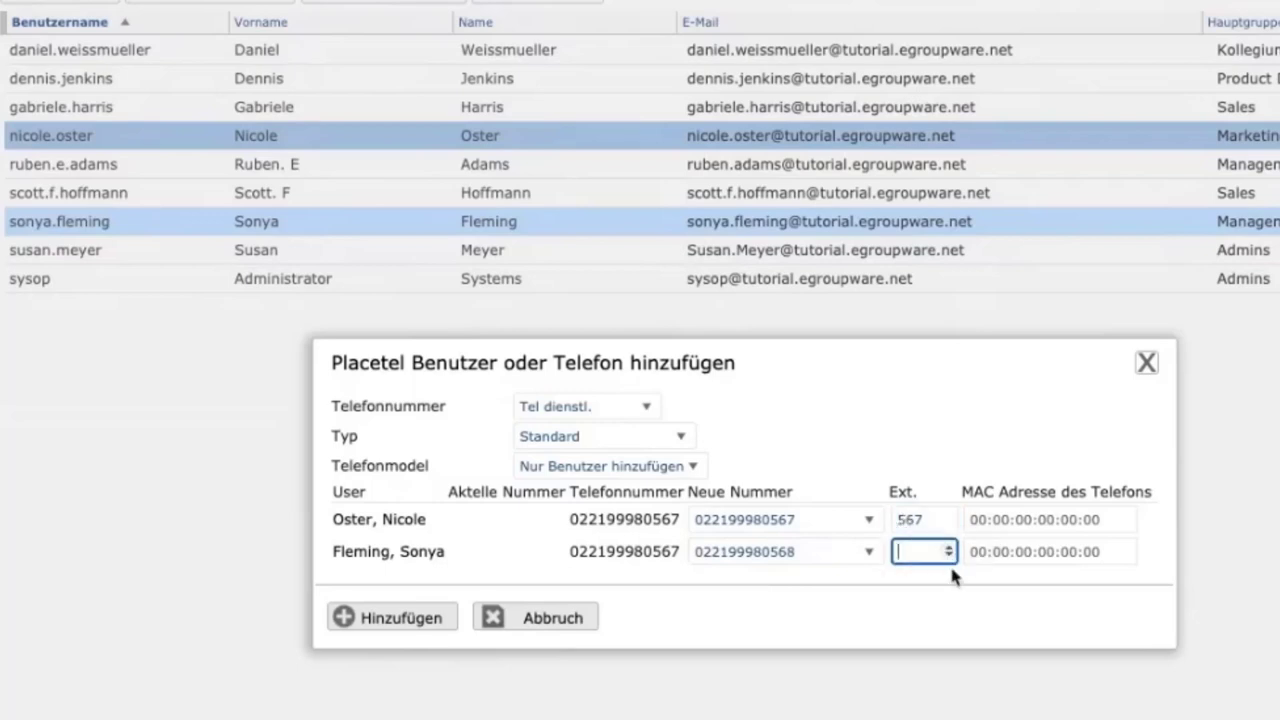
text(568)
Set the type to BLF, add both users to Placetel, and return to the Notify API page
click(650, 446)
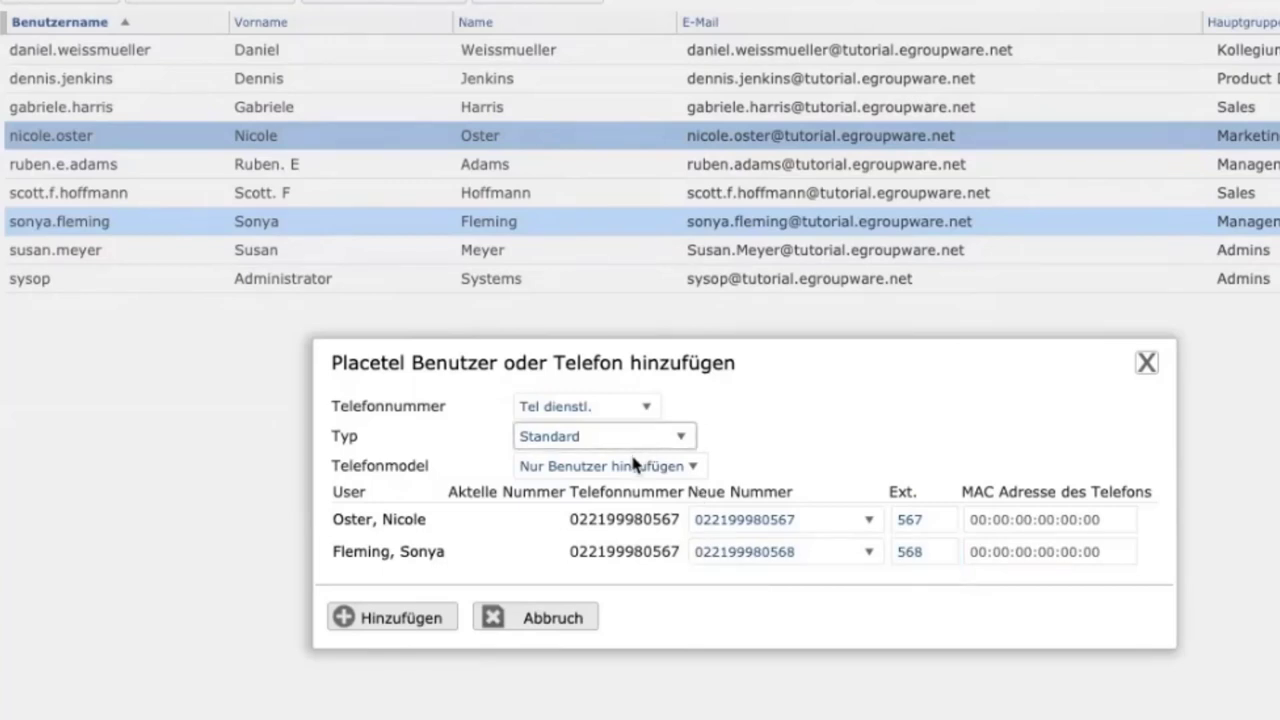
click(634, 463)
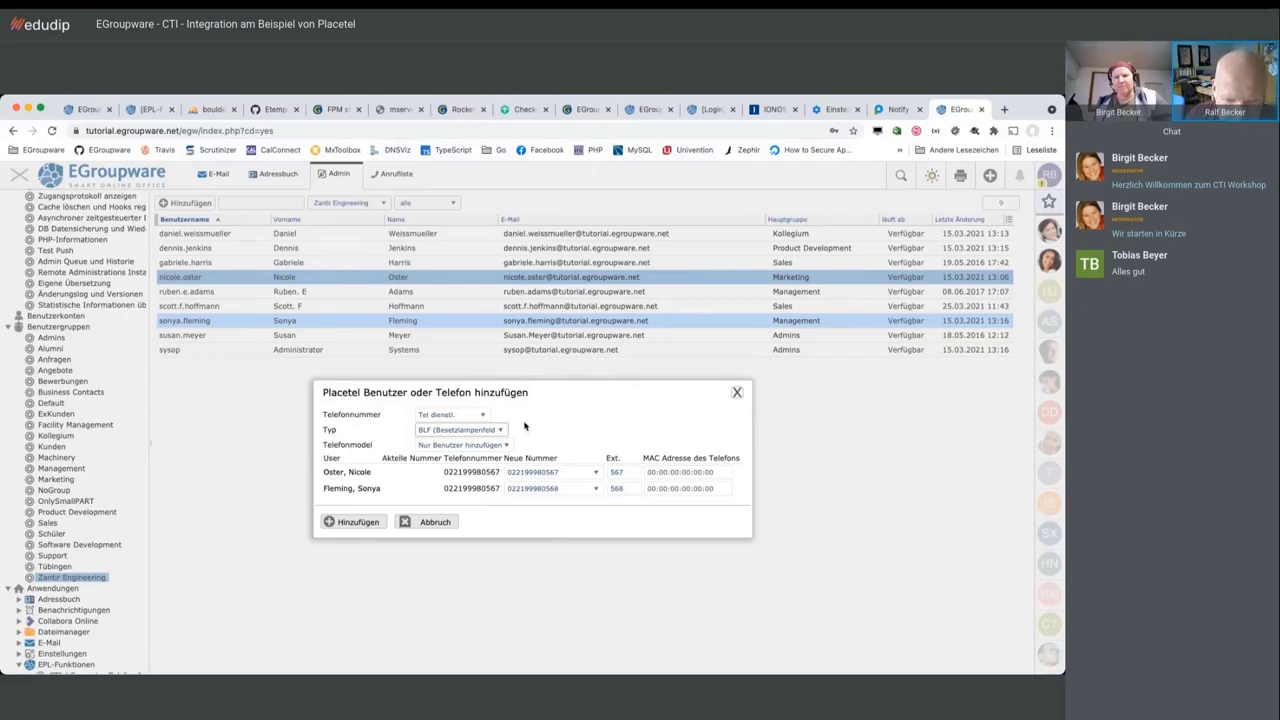
click(341, 522)
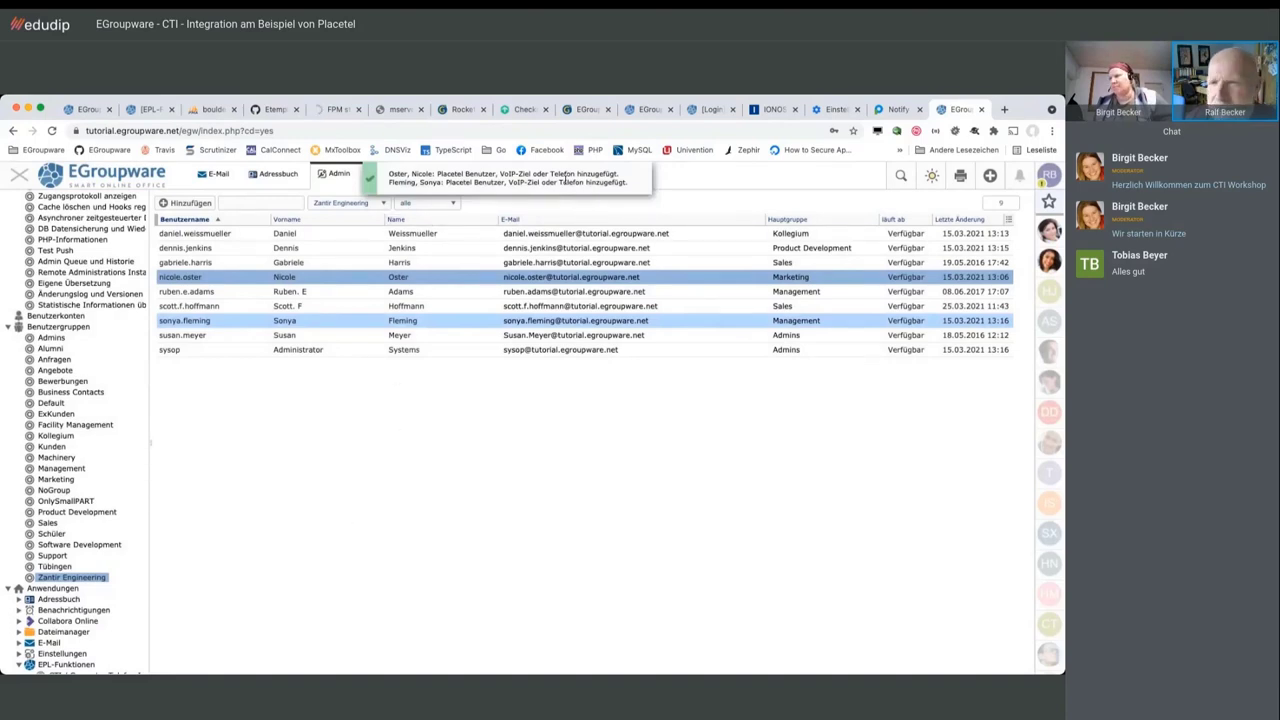
click(897, 109)
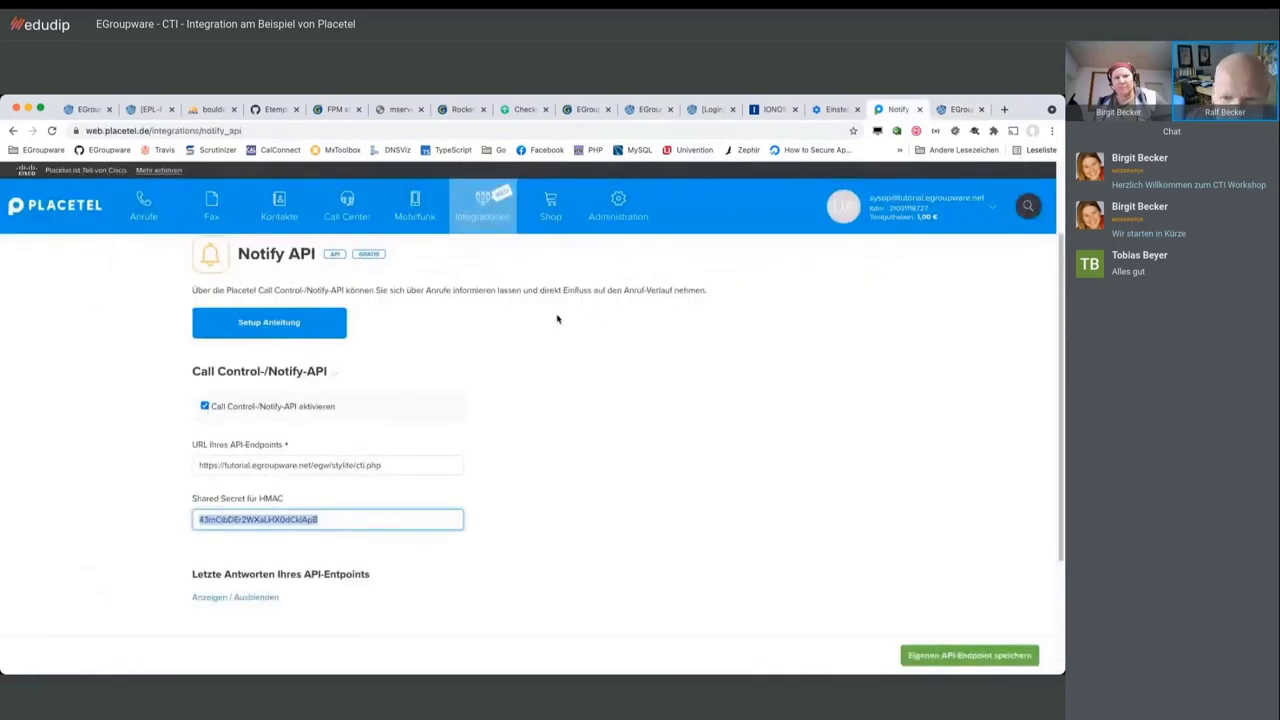
Review Placetel's Mitarbeiter list for the two new users, then go back to EGroupware's Admin user list
mouse_move(652, 210)
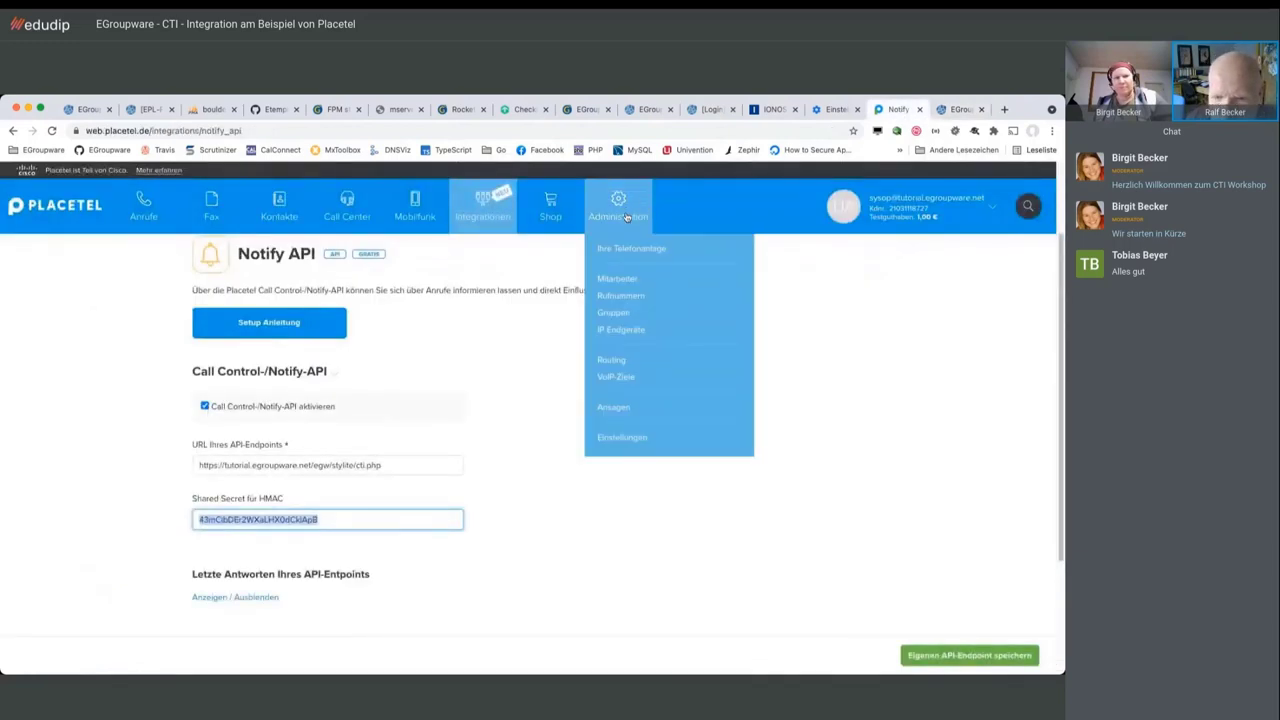
click(627, 280)
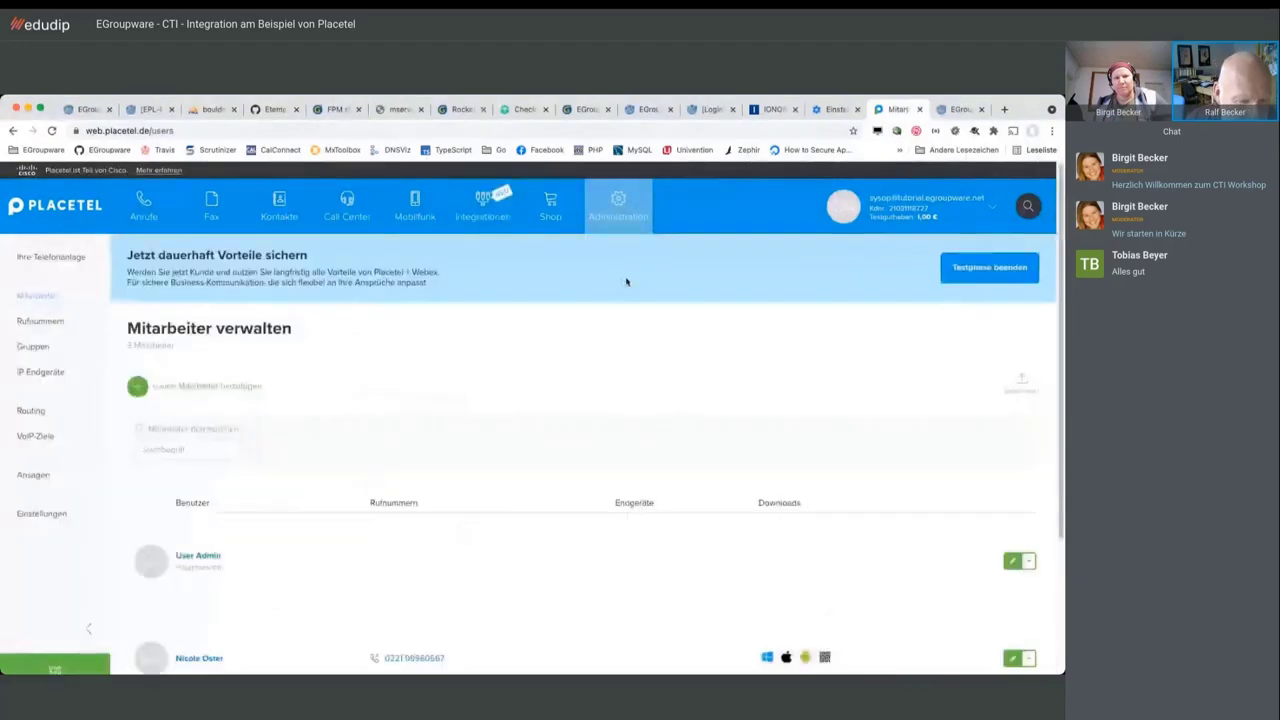
scroll(611, 320, down, 2)
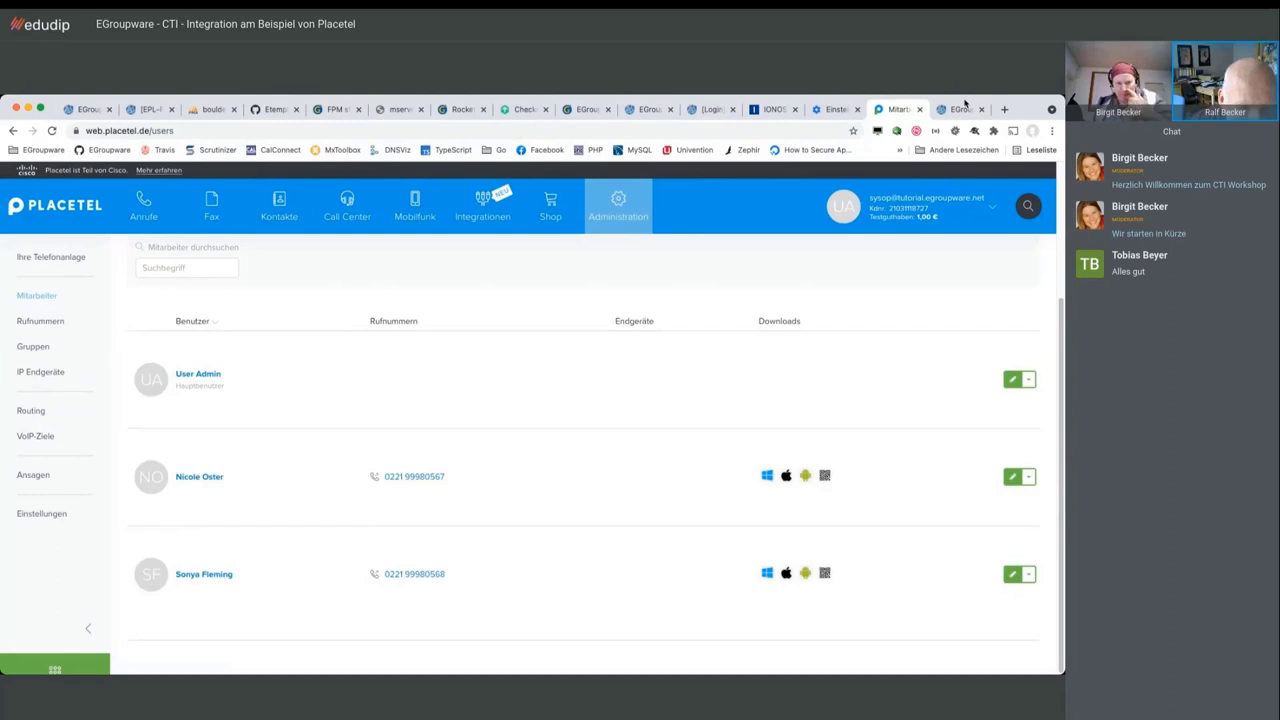
click(958, 109)
Select six more staff accounts and open 'Placetel Benutzer oder Telefon hinzufügen' for them
ctrl+click(315, 248)
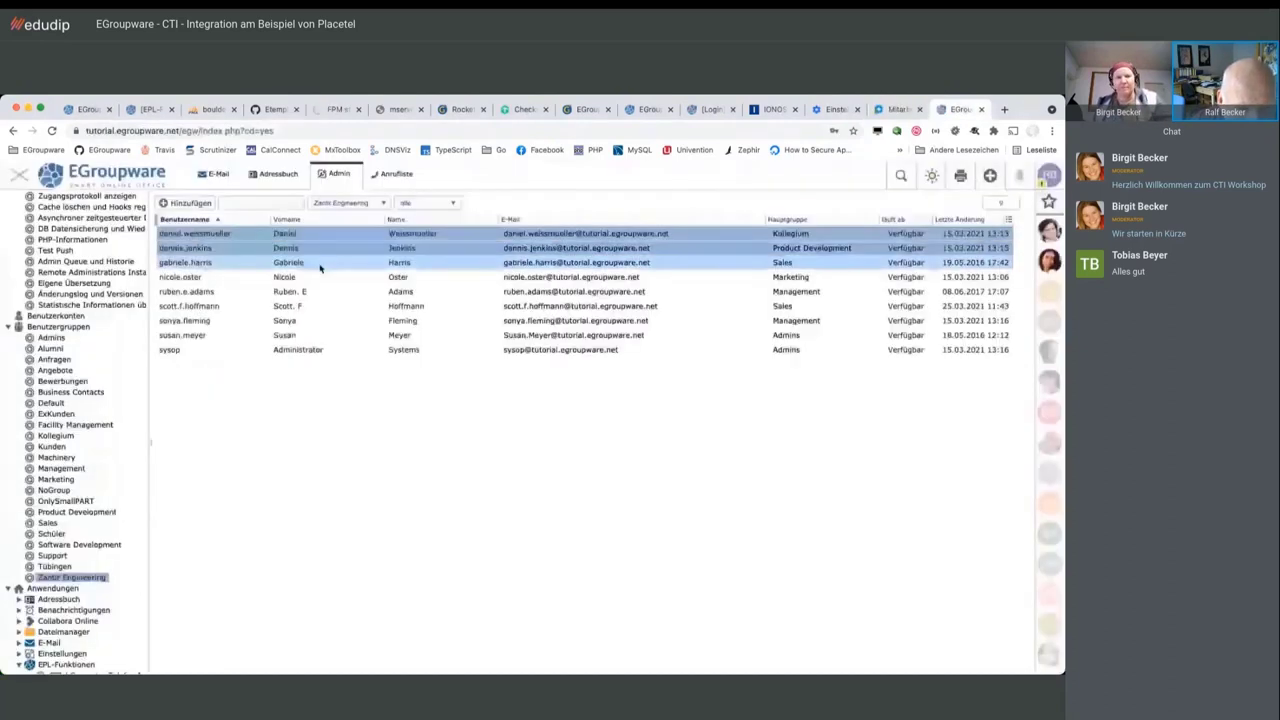
ctrl+click(320, 291)
ctrl+click(320, 306)
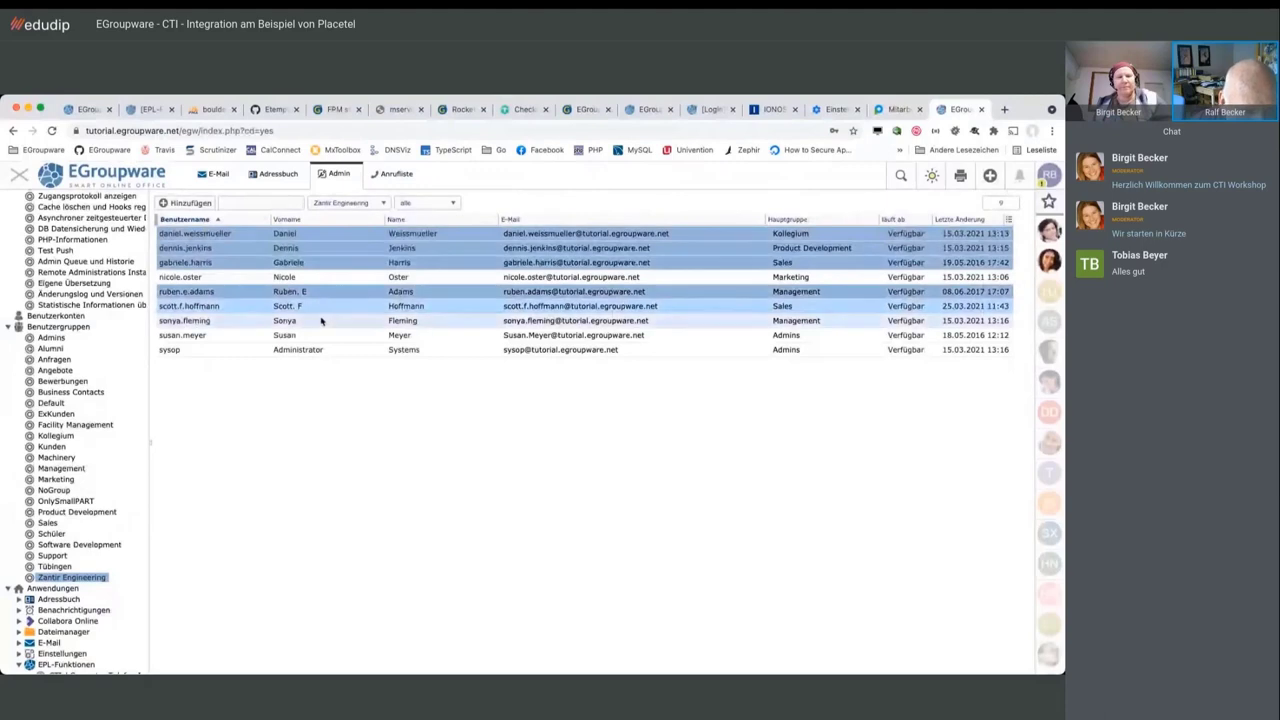
ctrl+click(320, 320)
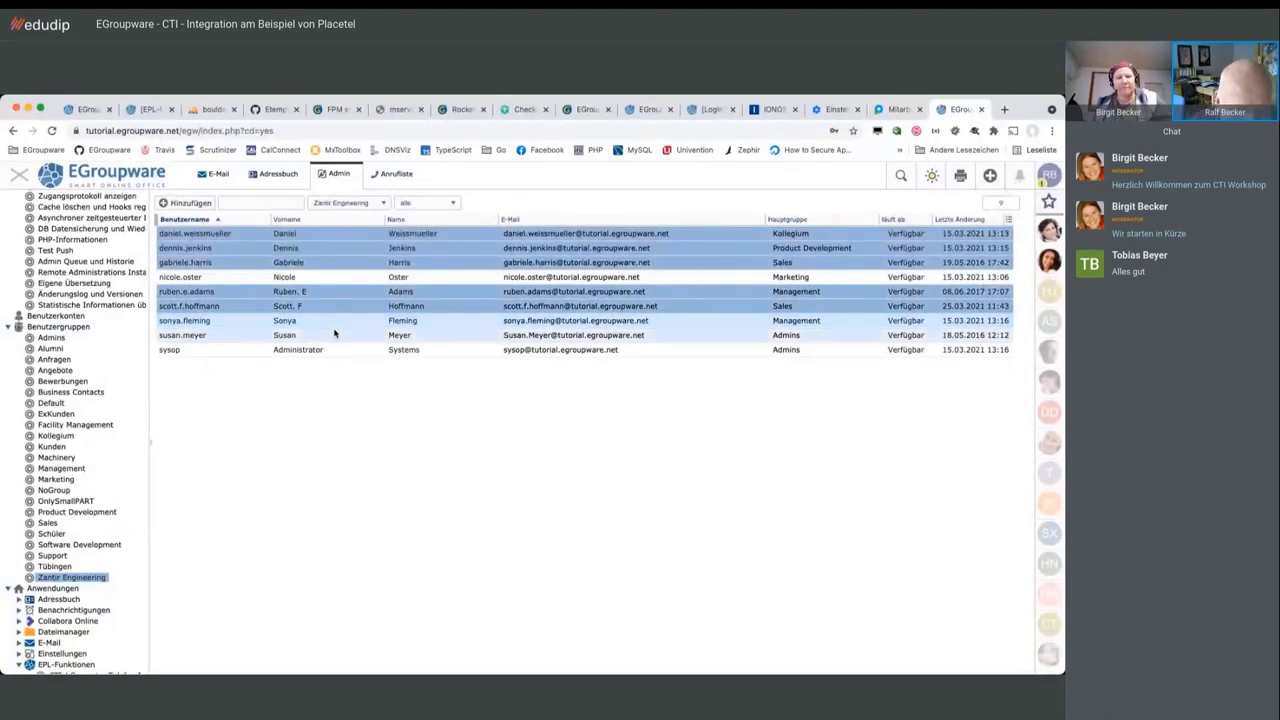
right_click(350, 337)
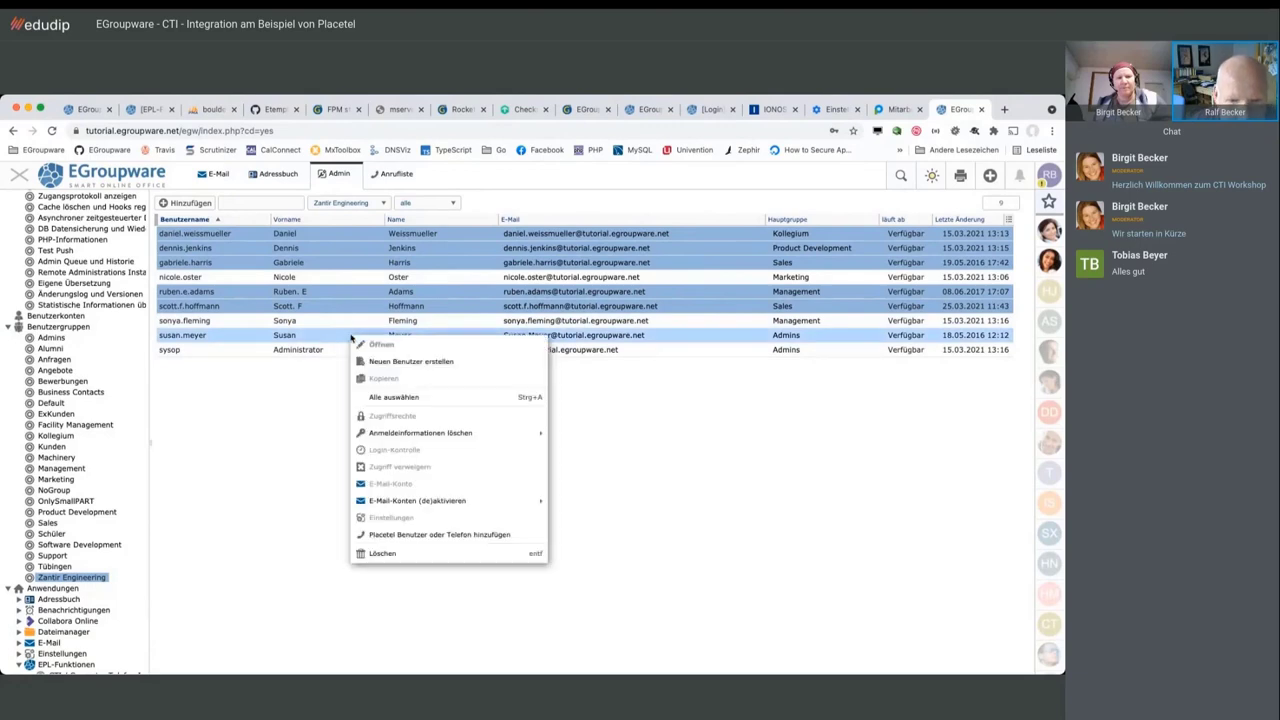
click(386, 534)
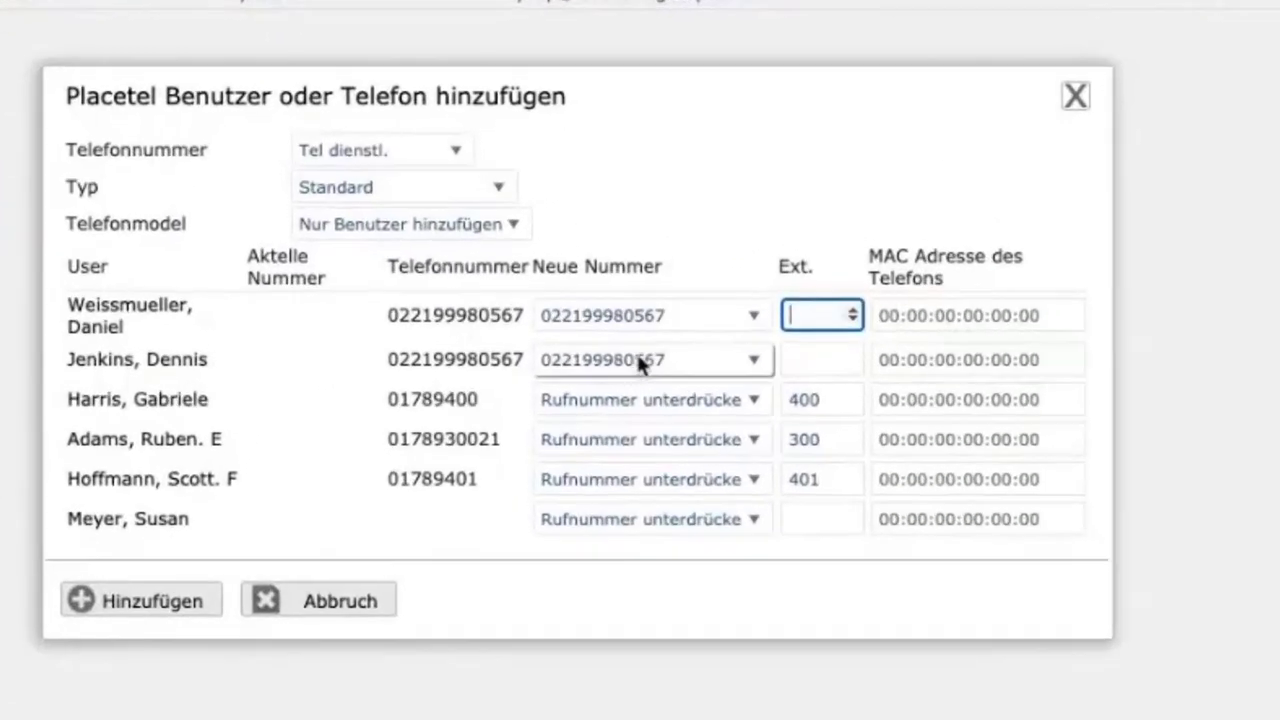
click(683, 395)
click(691, 436)
click(687, 445)
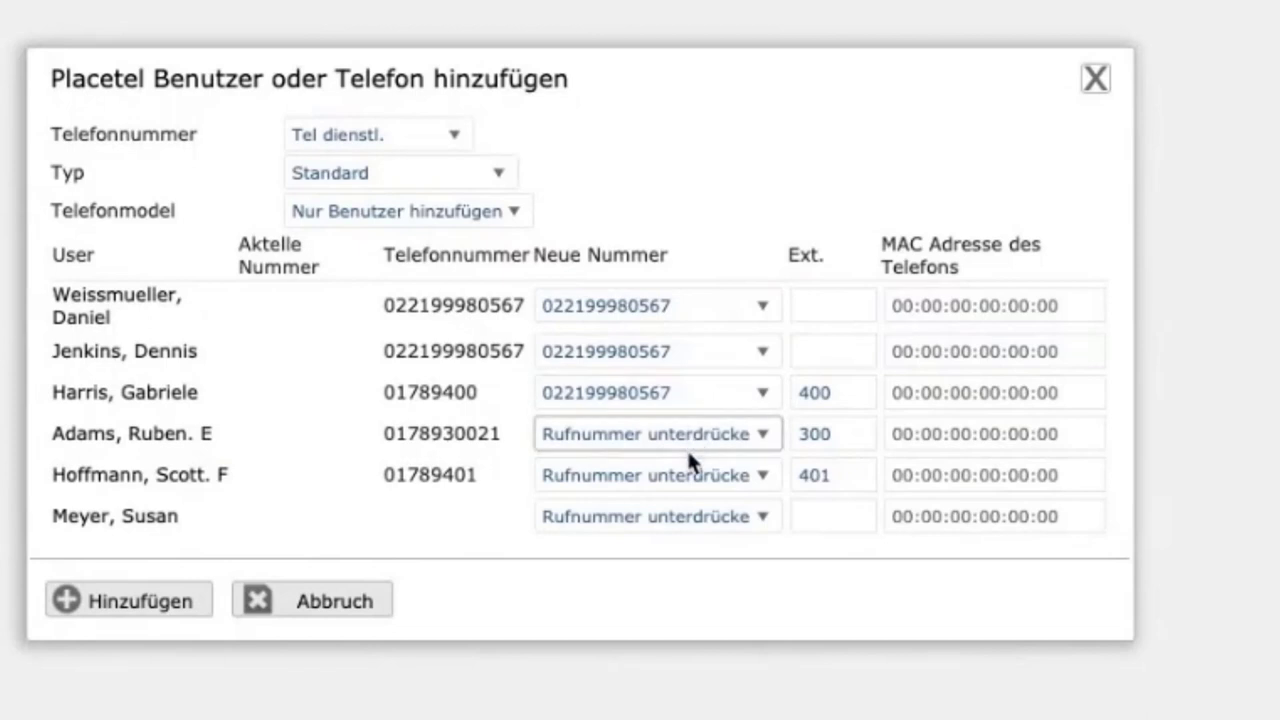
click(689, 467)
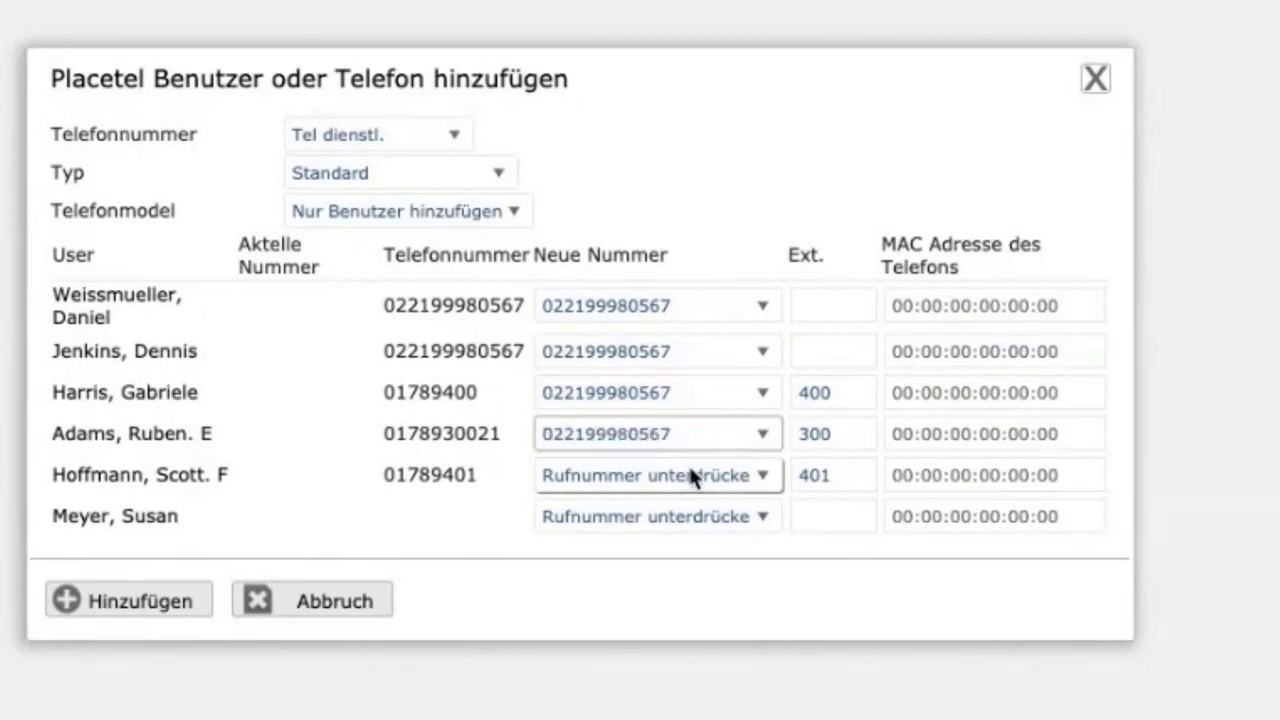
click(678, 523)
click(685, 518)
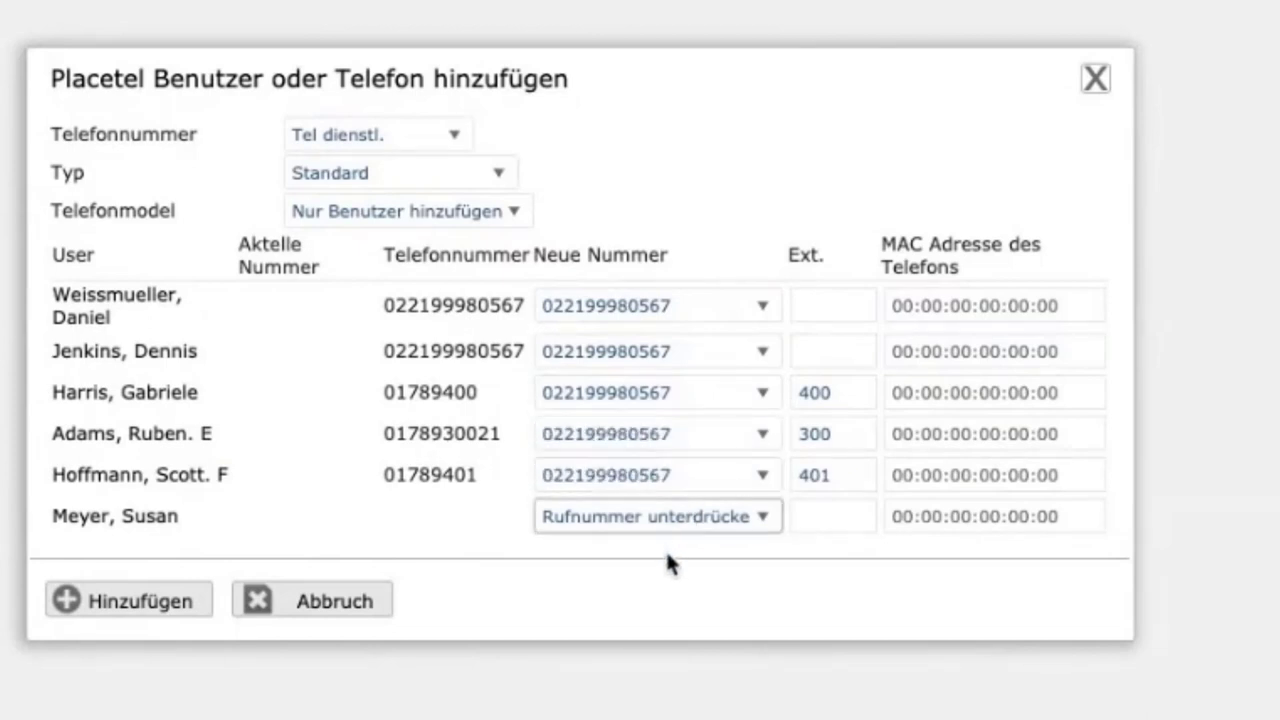
click(666, 552)
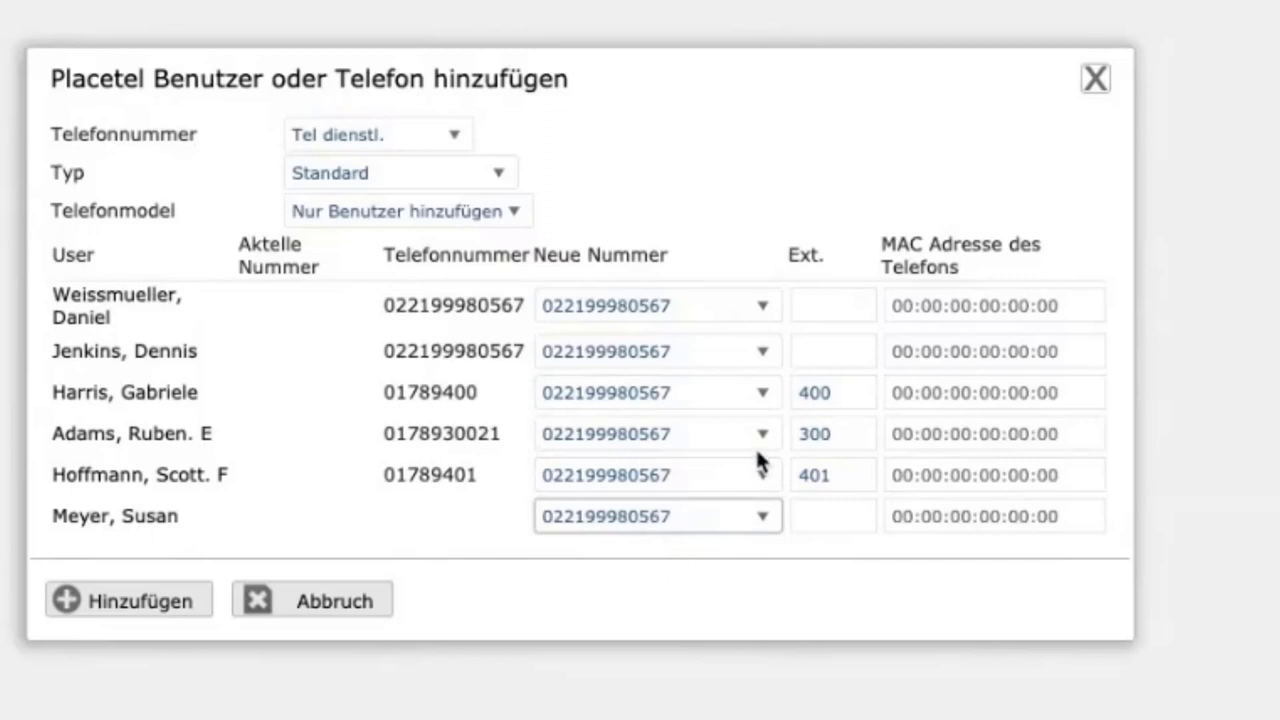
Enter extensions 601 through 606 for the six rows and add them to Placetel
click(811, 303)
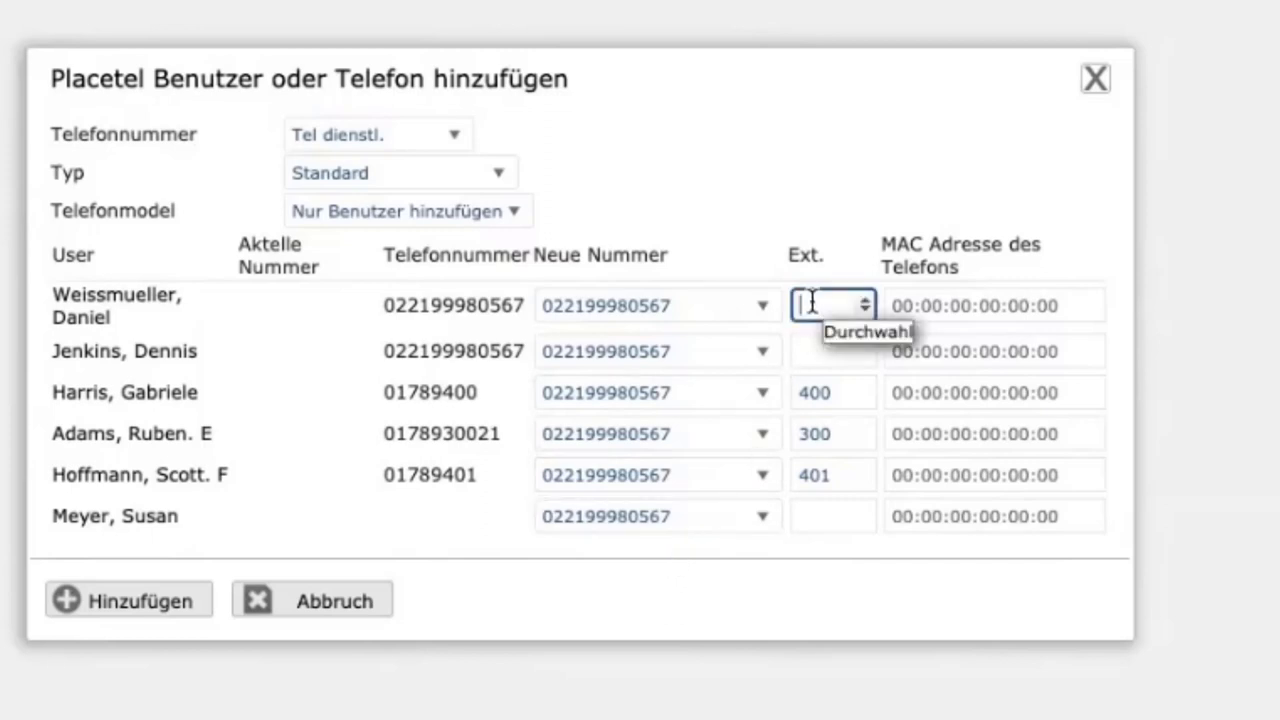
text(6001)
key(BackSpace)
key(BackSpace)
text(1)
key(Tab)
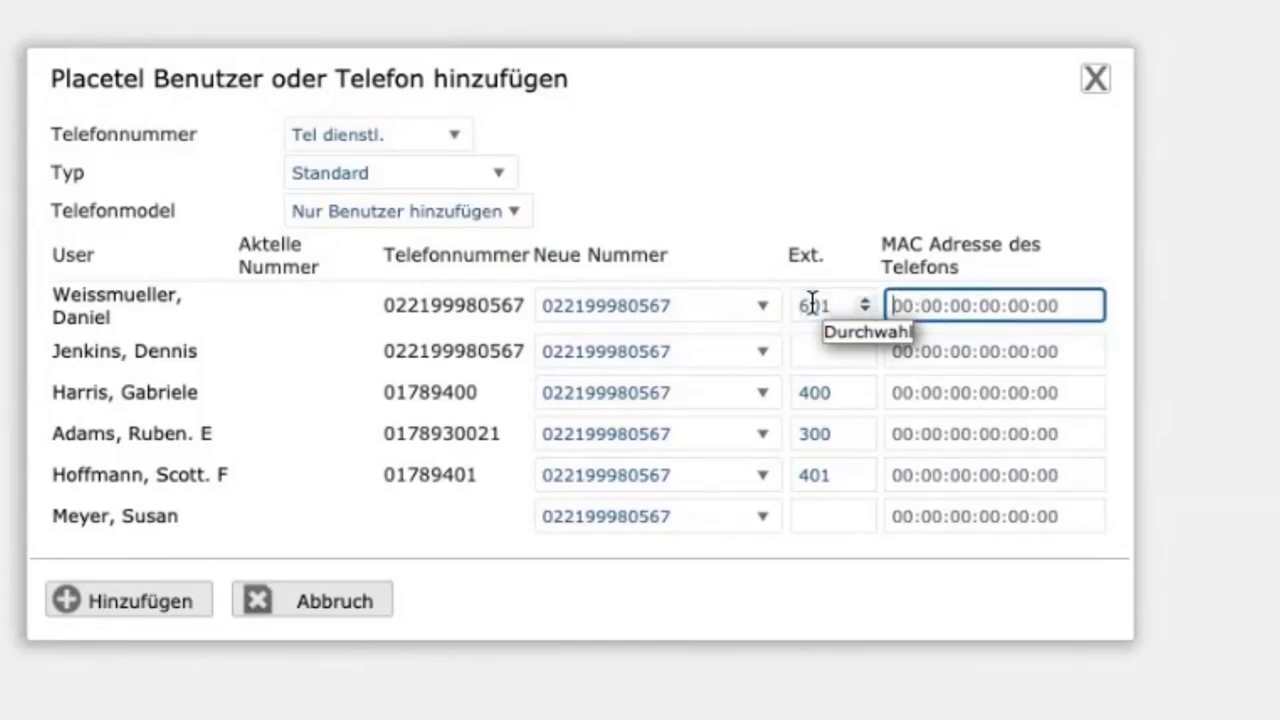
key(Tab)
key(Tab)
text(6)
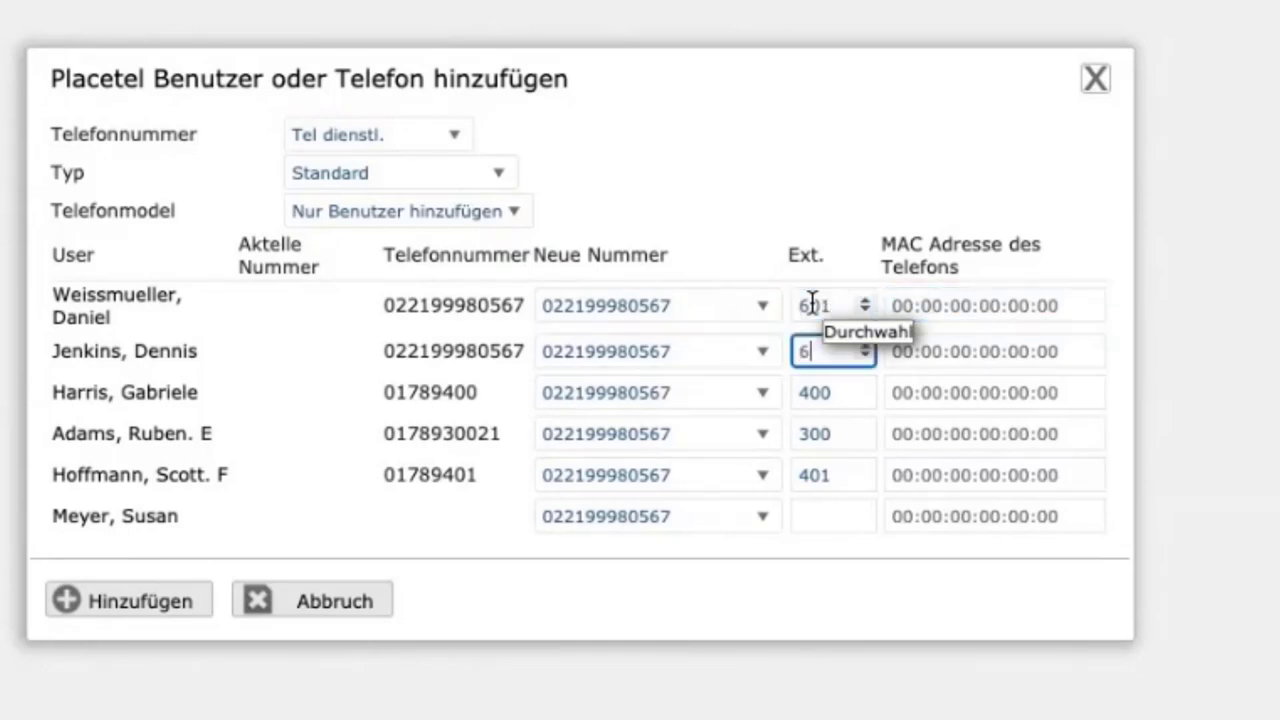
text(02)
key(Tab)
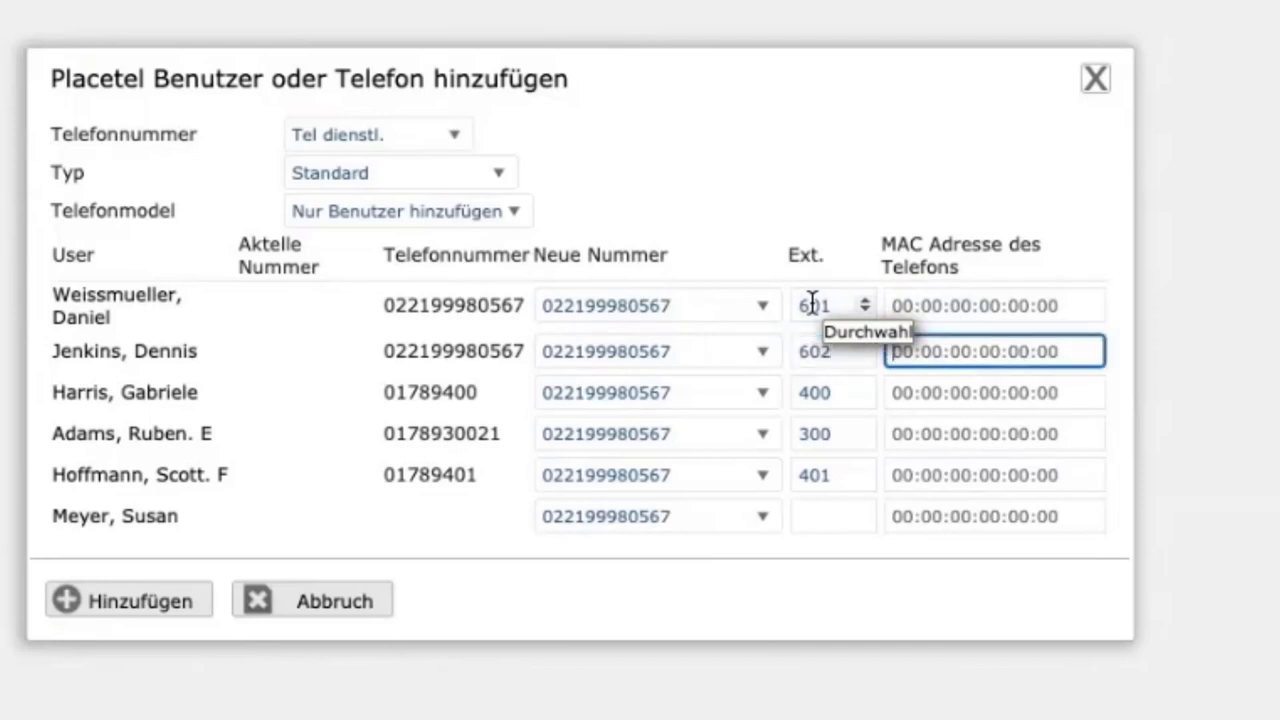
key(Tab)
key(Tab)
text(603)
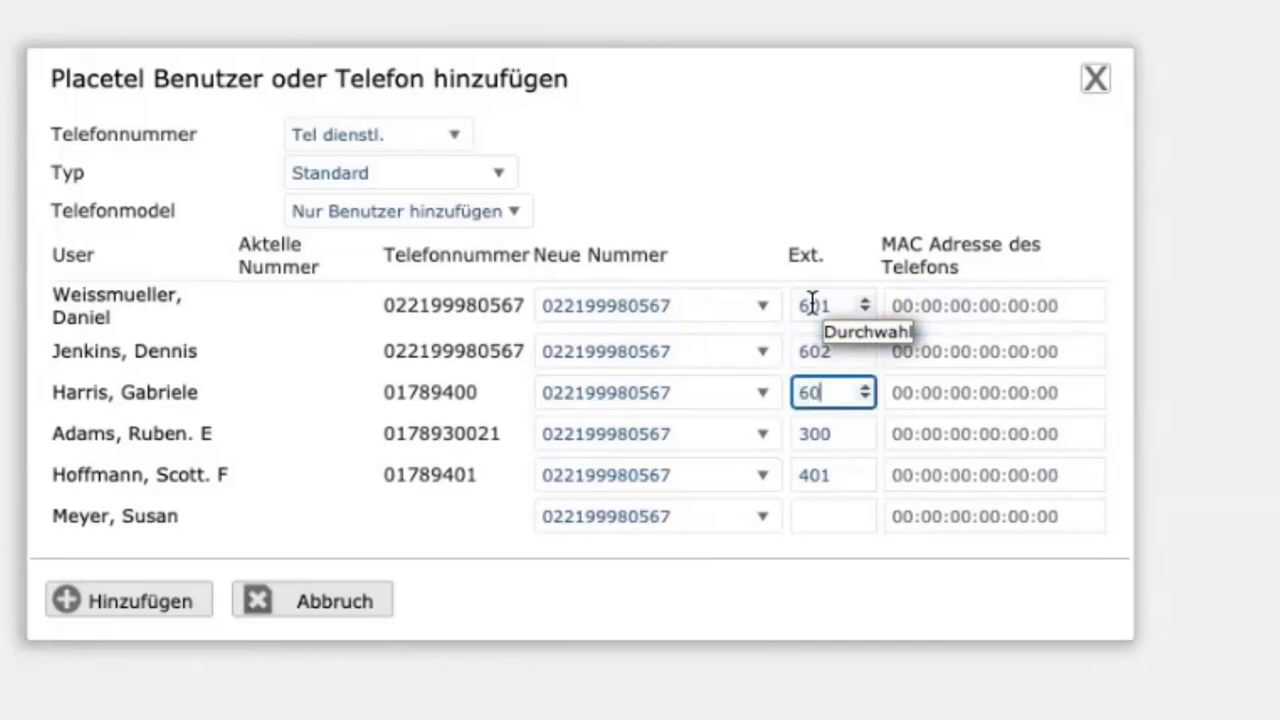
key(Tab)
key(Tab)
key(Tab)
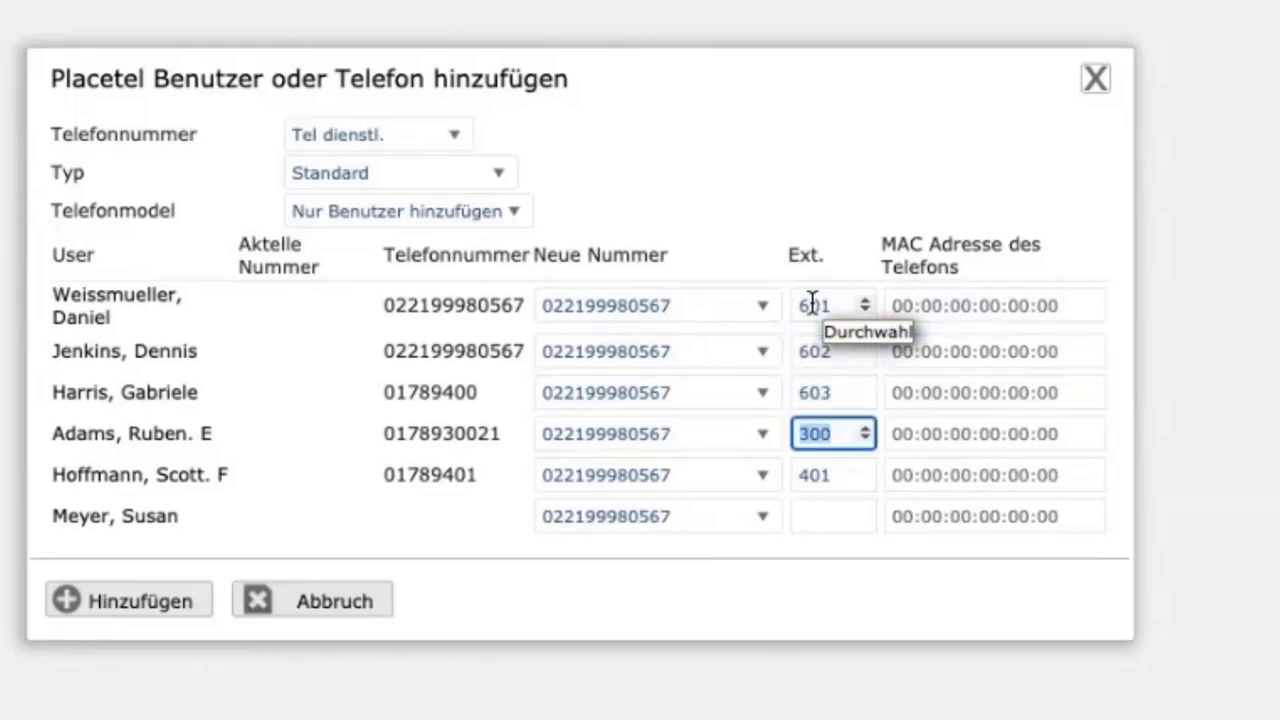
text(604)
key(Tab)
key(Tab)
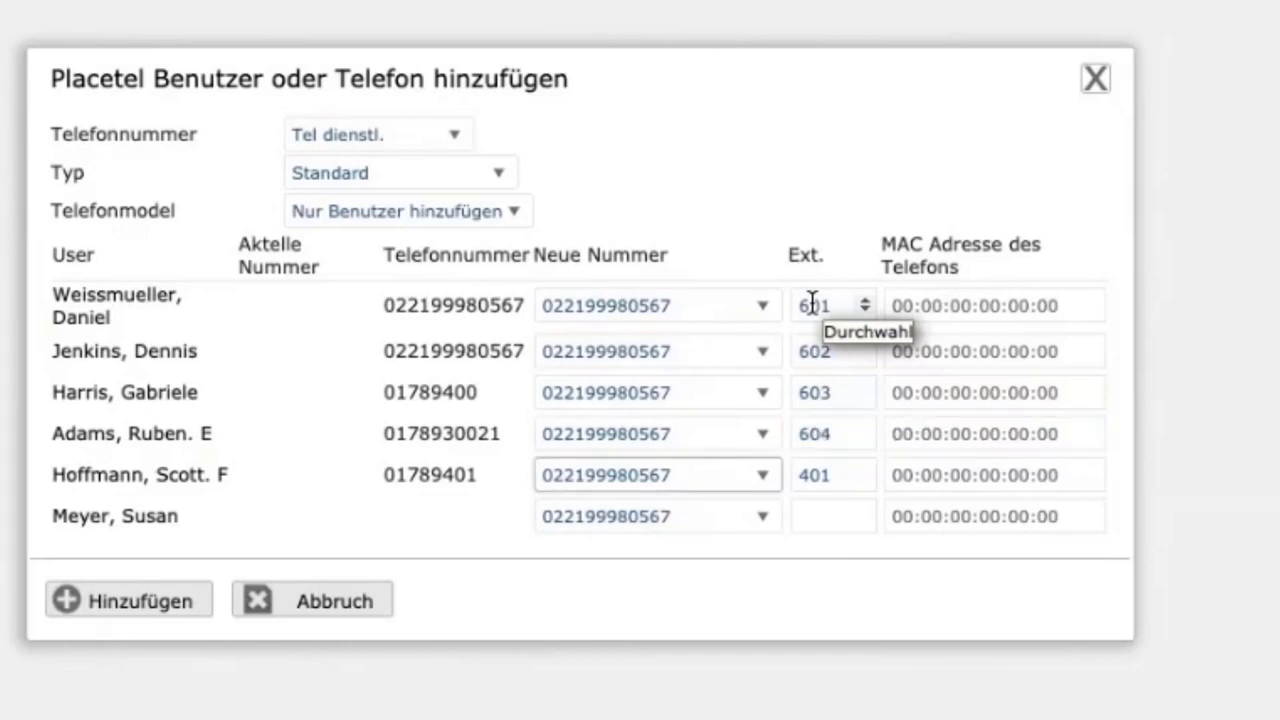
key(Tab)
text(605)
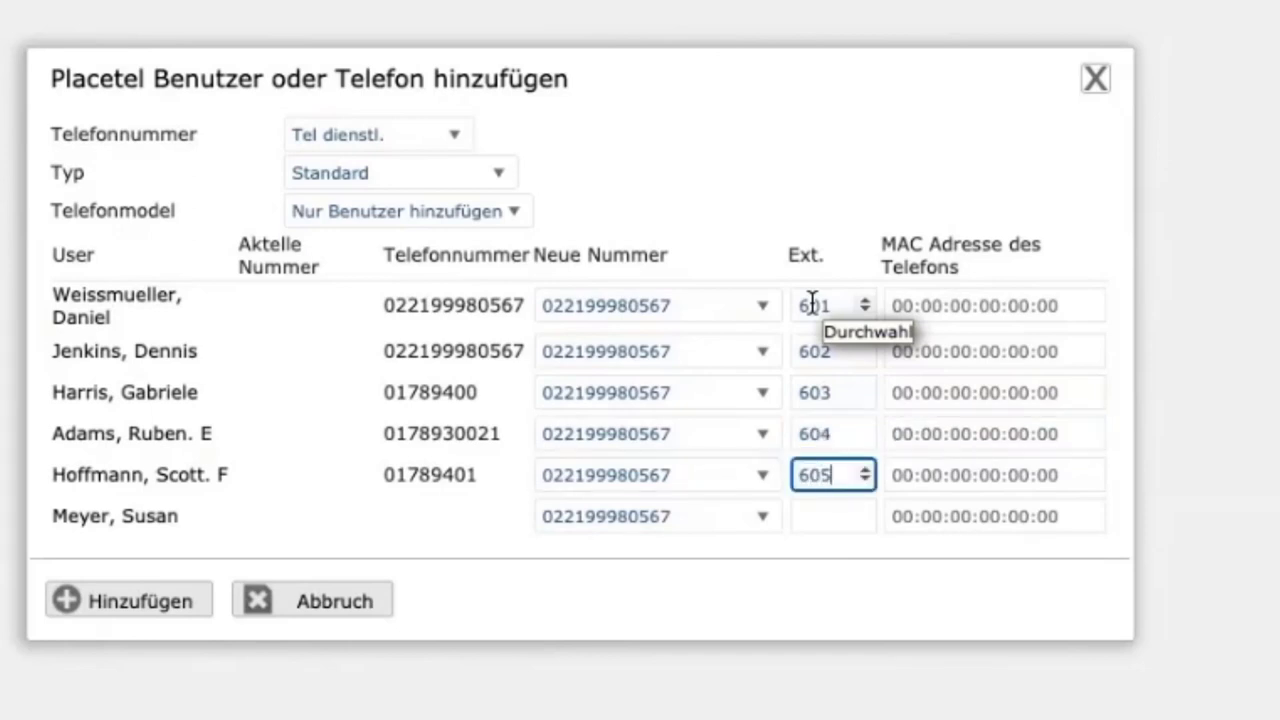
key(Tab)
key(Tab)
key(Tab)
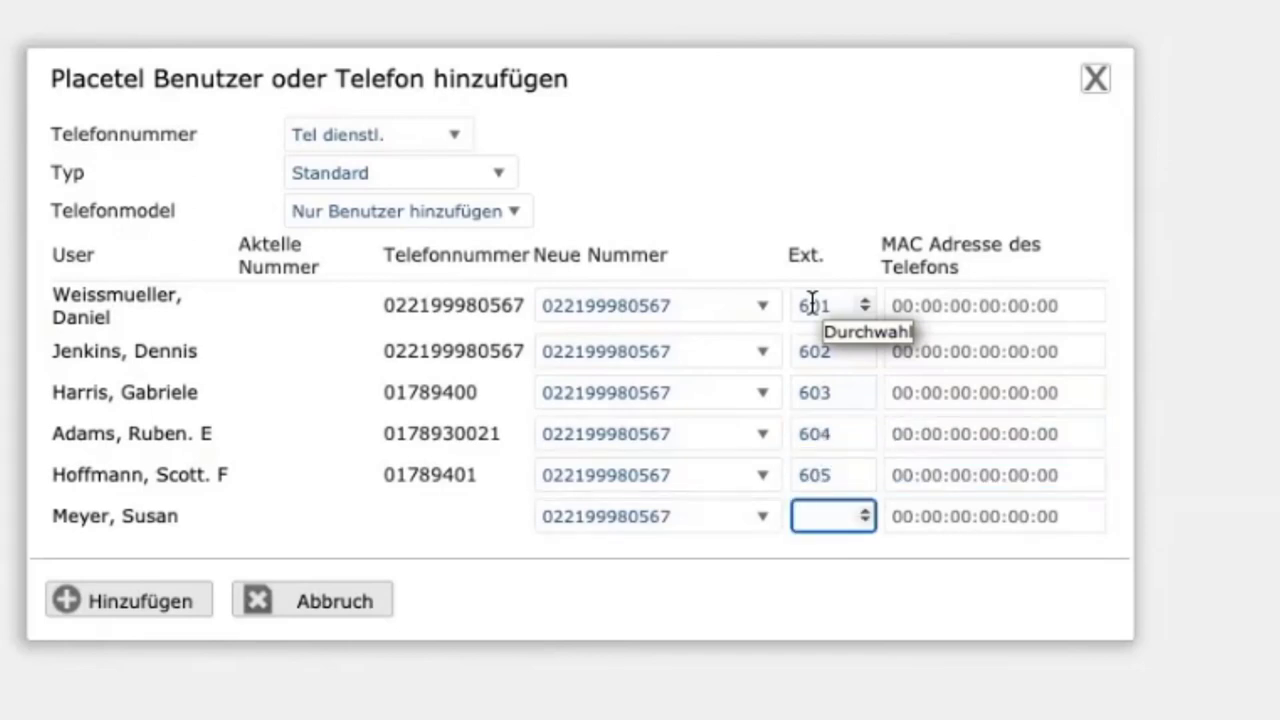
text(66)
key(BackSpace)
text(06)
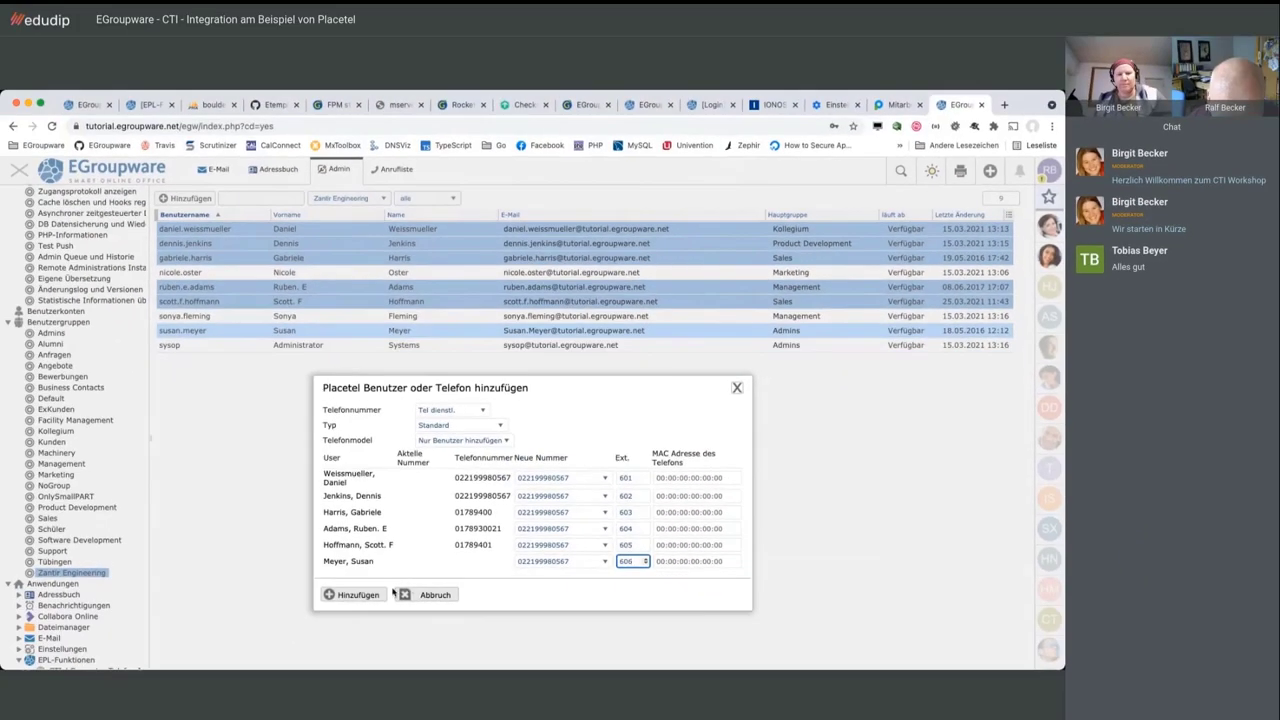
click(185, 605)
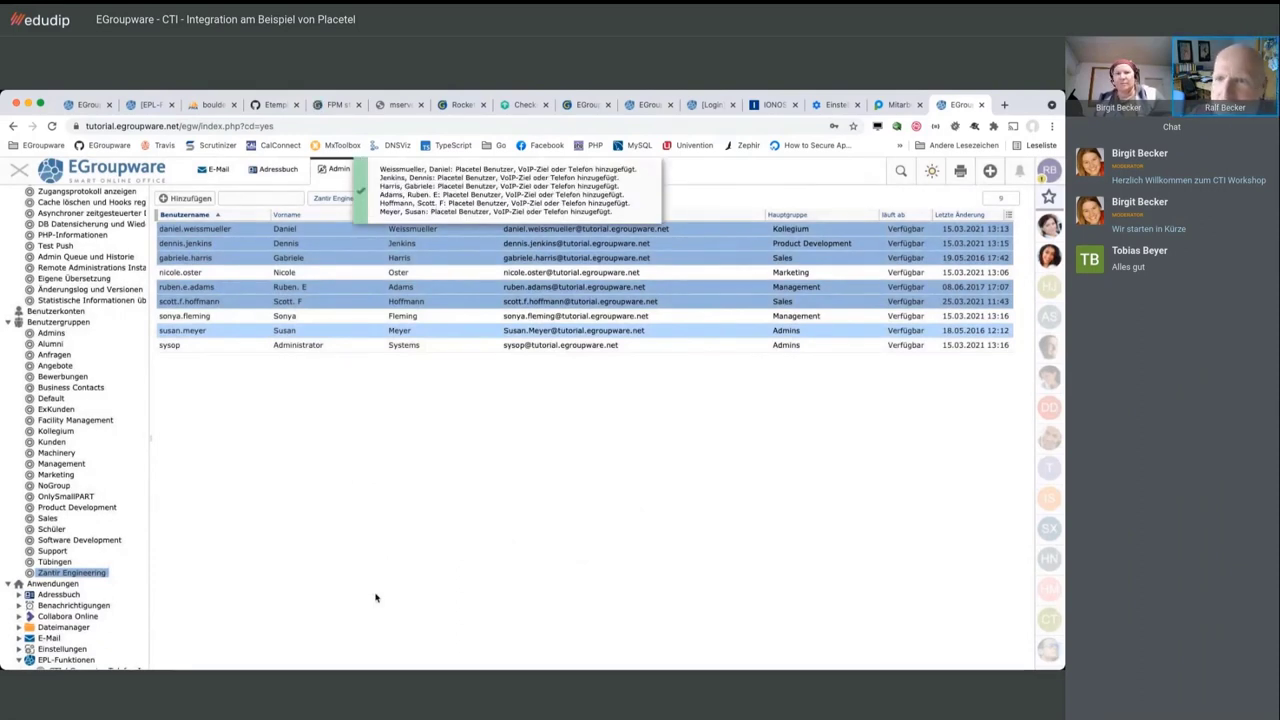
click(901, 105)
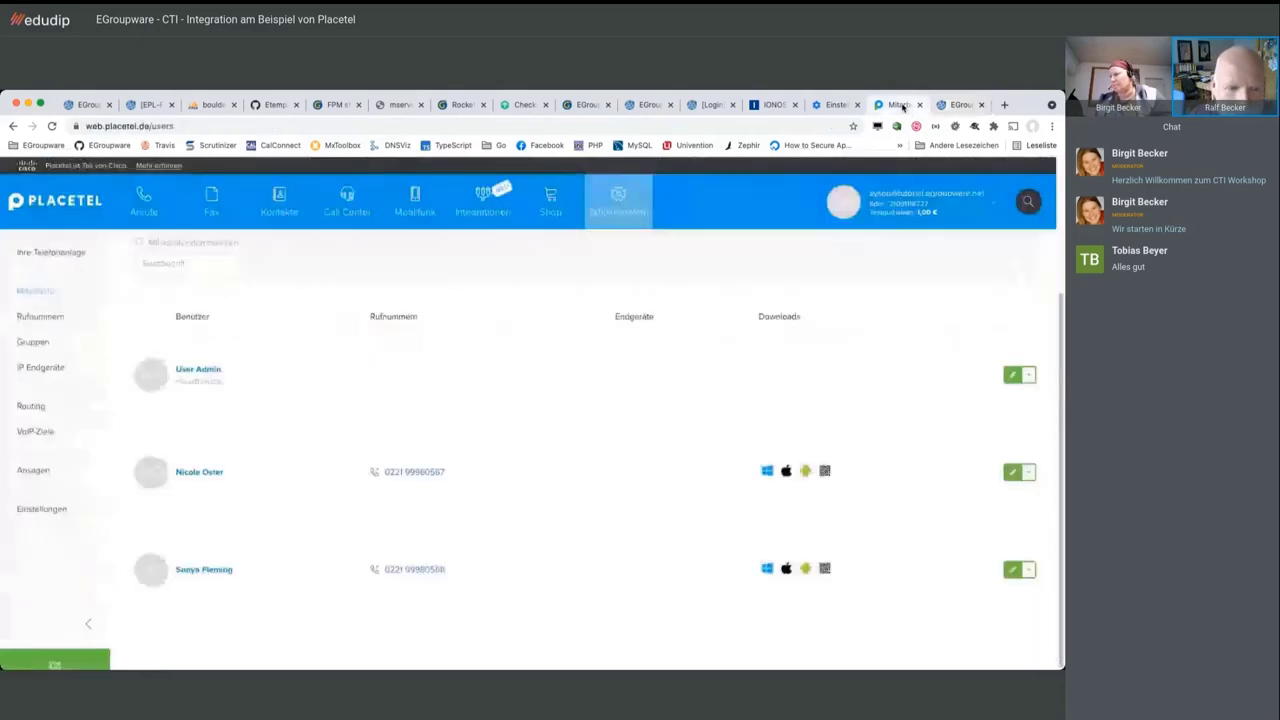
click(43, 295)
scroll(575, 414, down, 5)
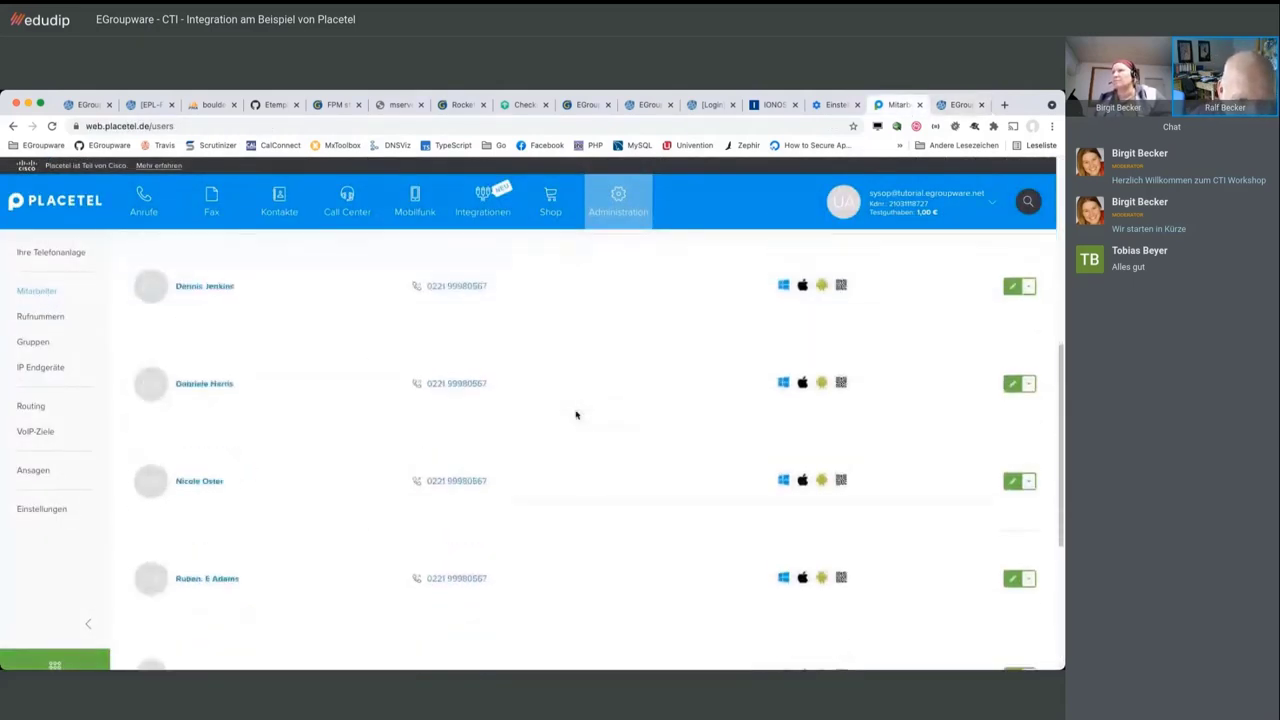
scroll(575, 414, down, 3)
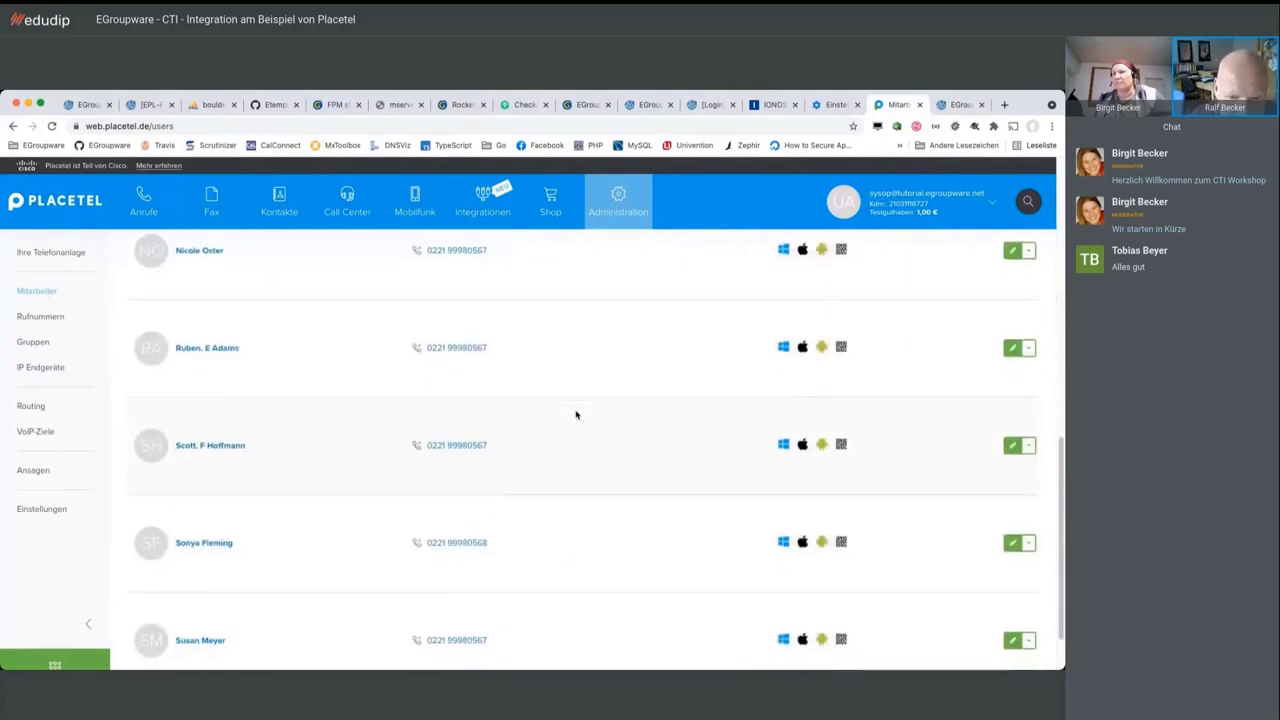
scroll(575, 414, down, 1)
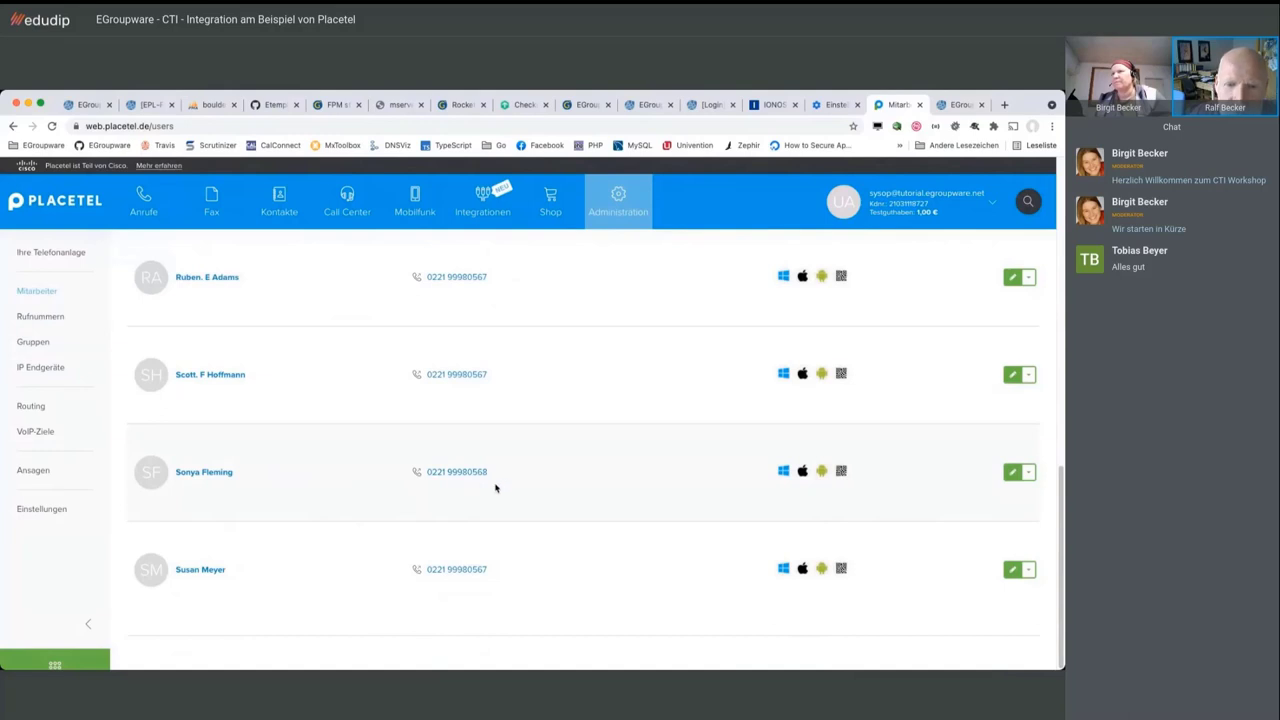
scroll(494, 451, up, 1)
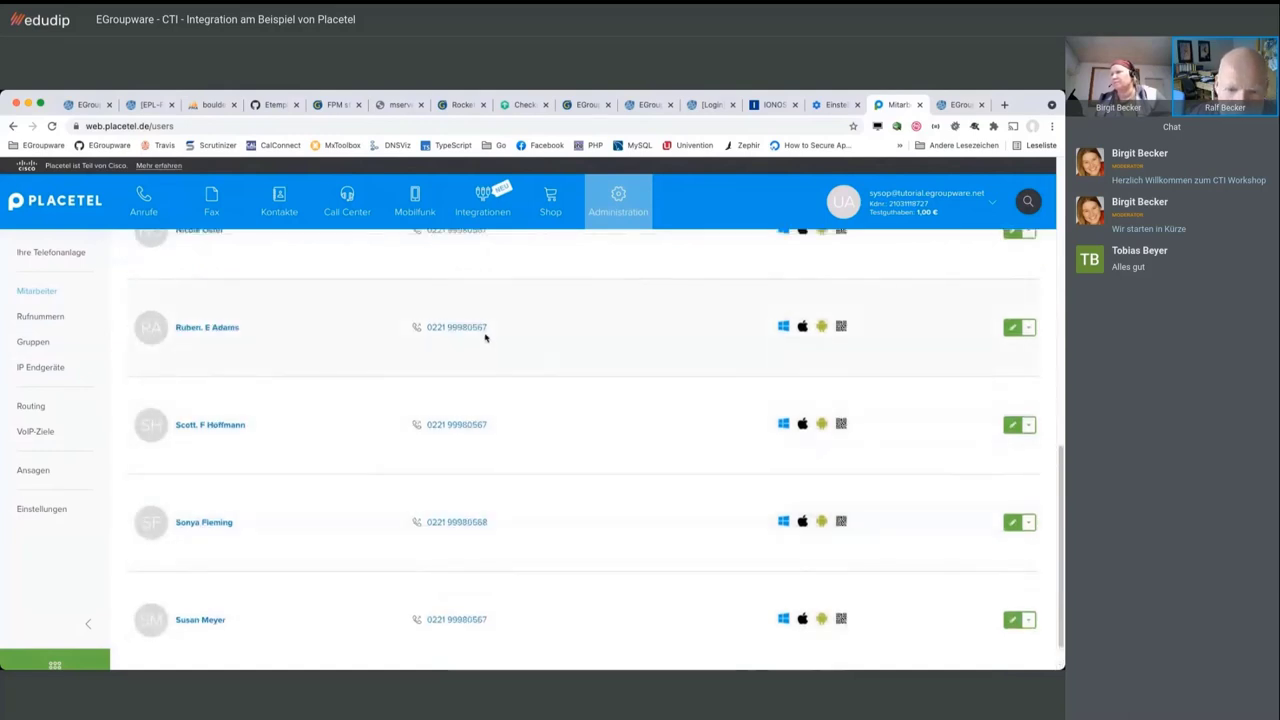
scroll(474, 433, up, 1)
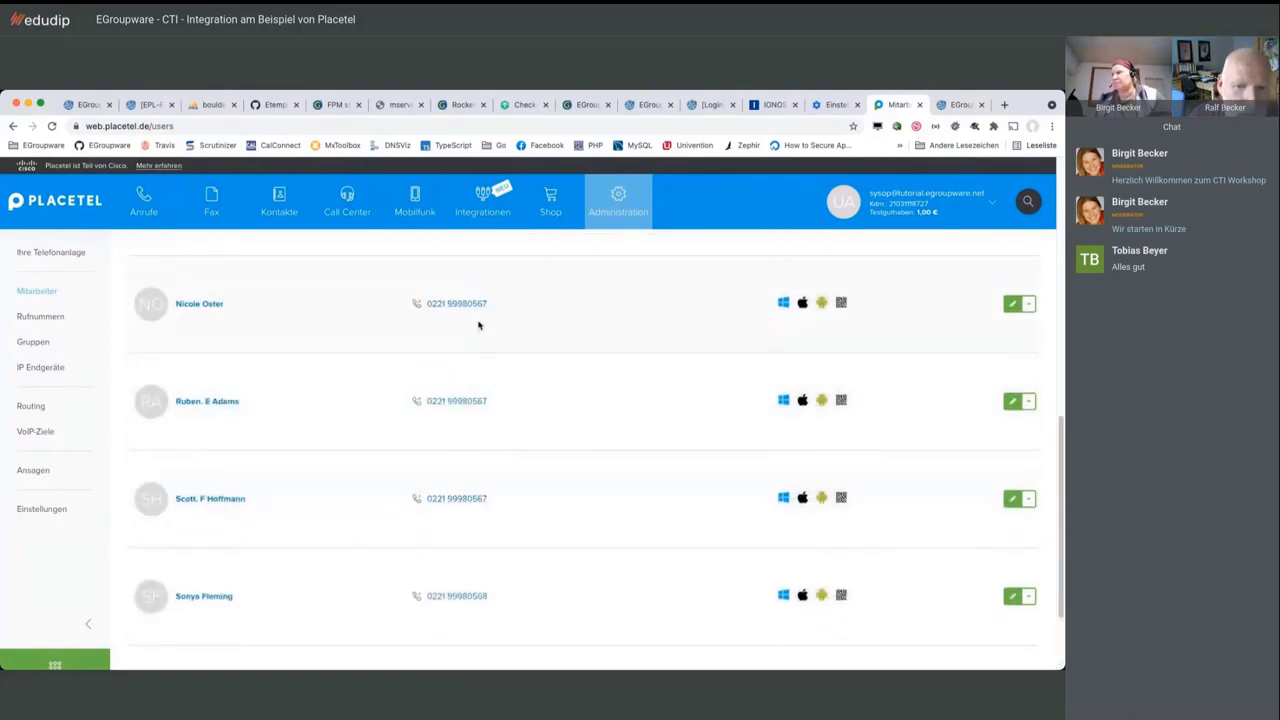
scroll(478, 318, up, 1)
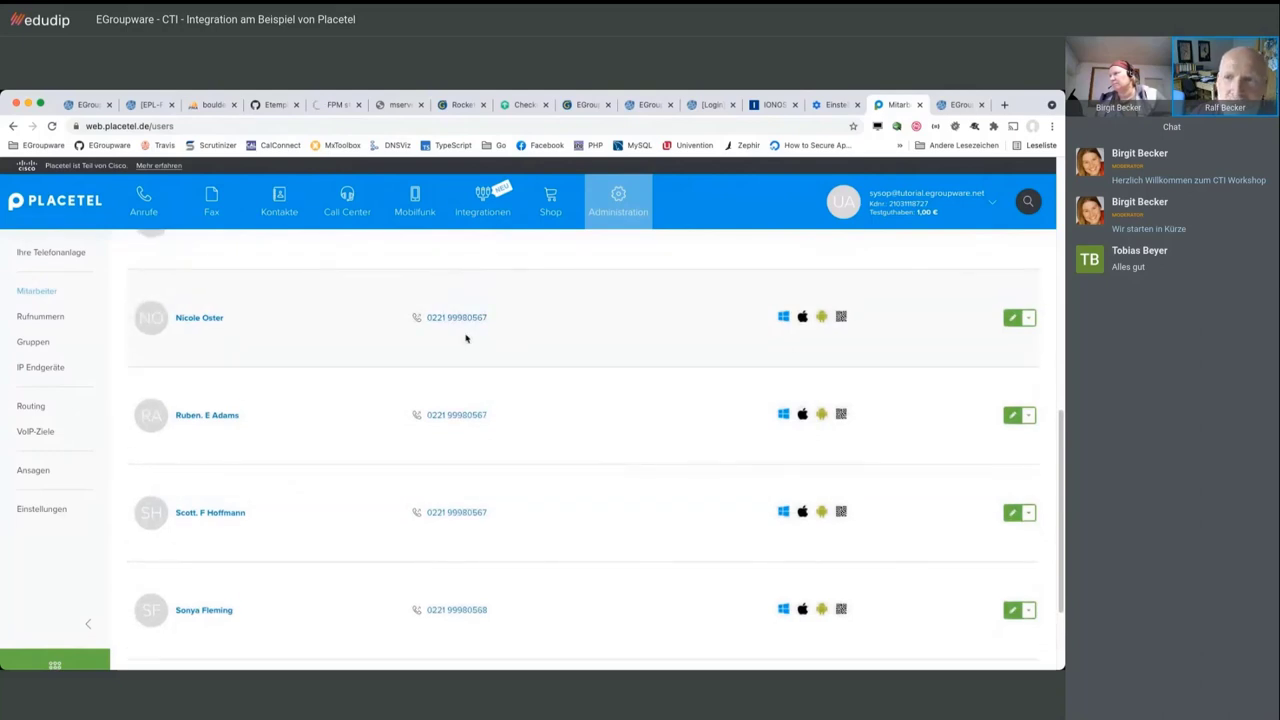
scroll(466, 337, up, 1)
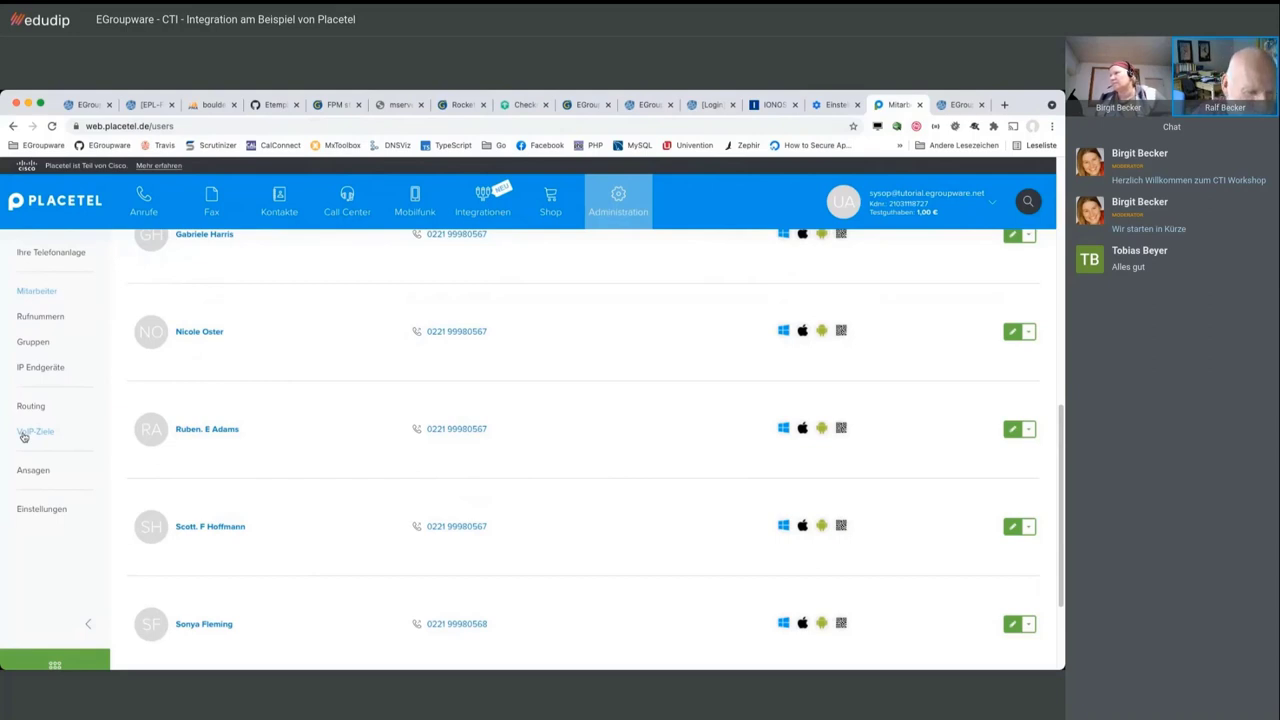
Open Placetel's VoIP-Ziele and scroll through the eight offline targets, extensions 601–606, 567 and 568
click(24, 436)
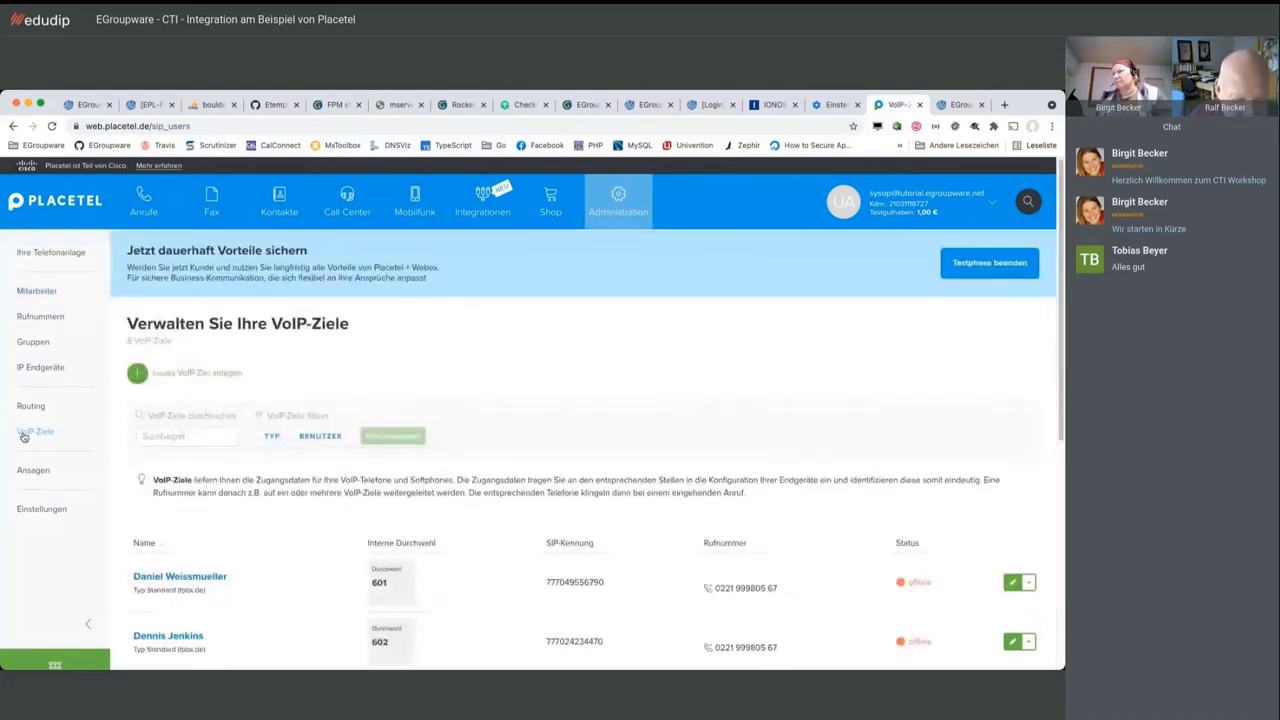
scroll(544, 432, down, 3)
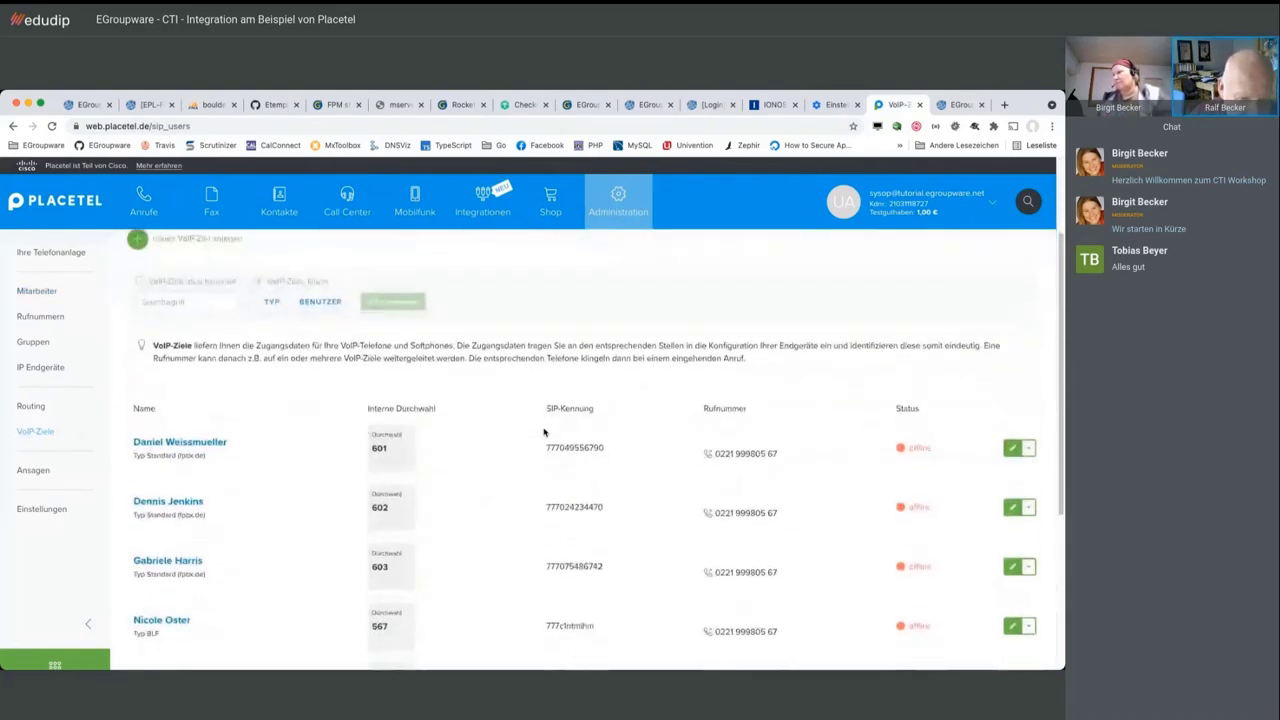
scroll(544, 432, down, 1)
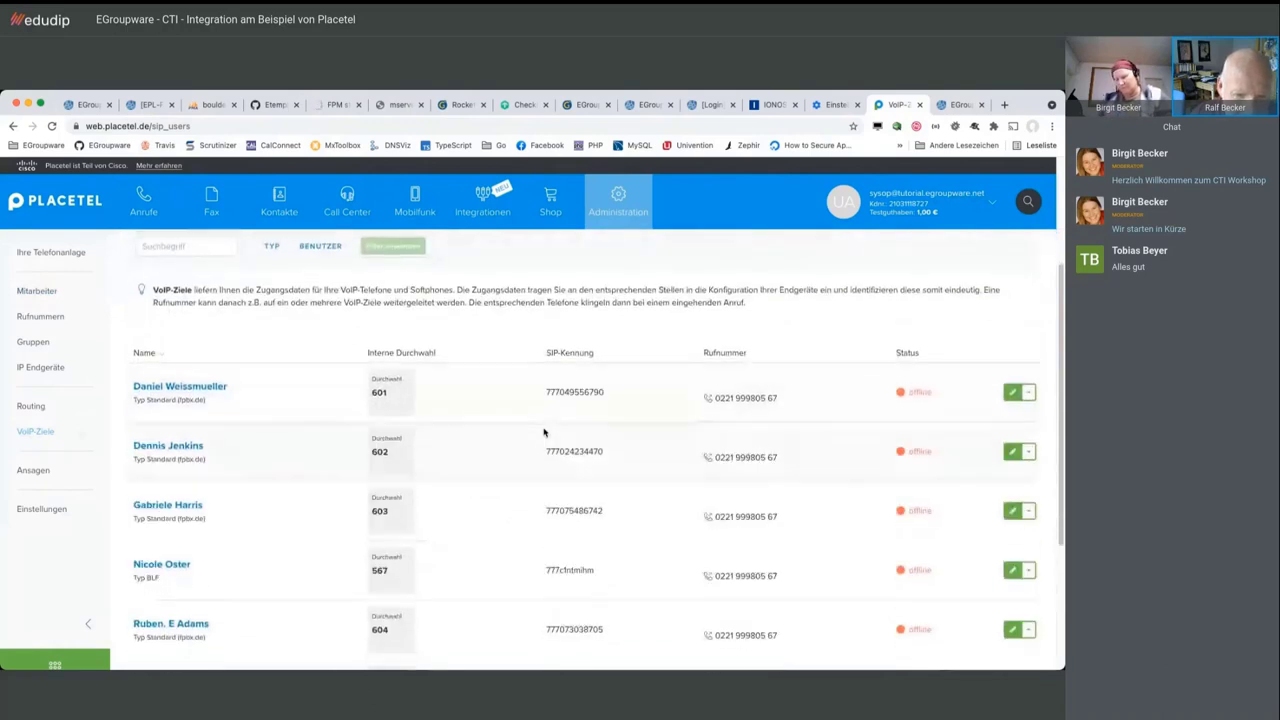
scroll(544, 432, down, 1)
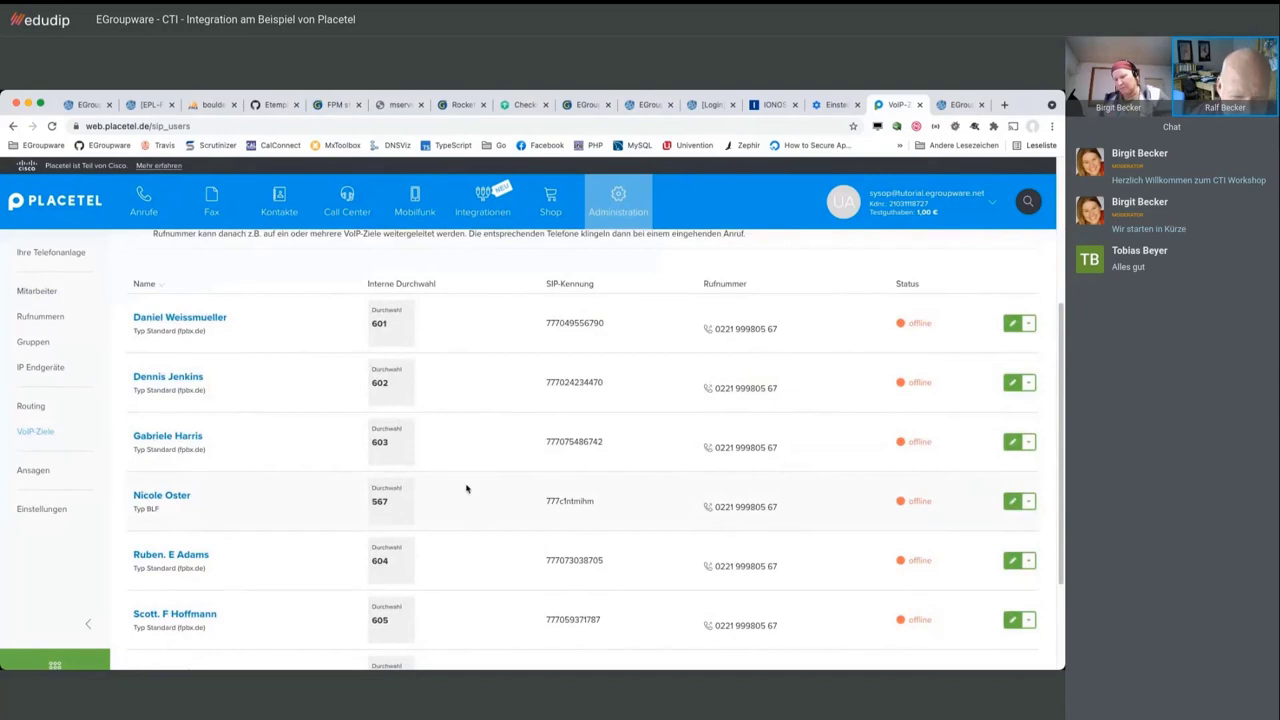
scroll(466, 489, down, 1)
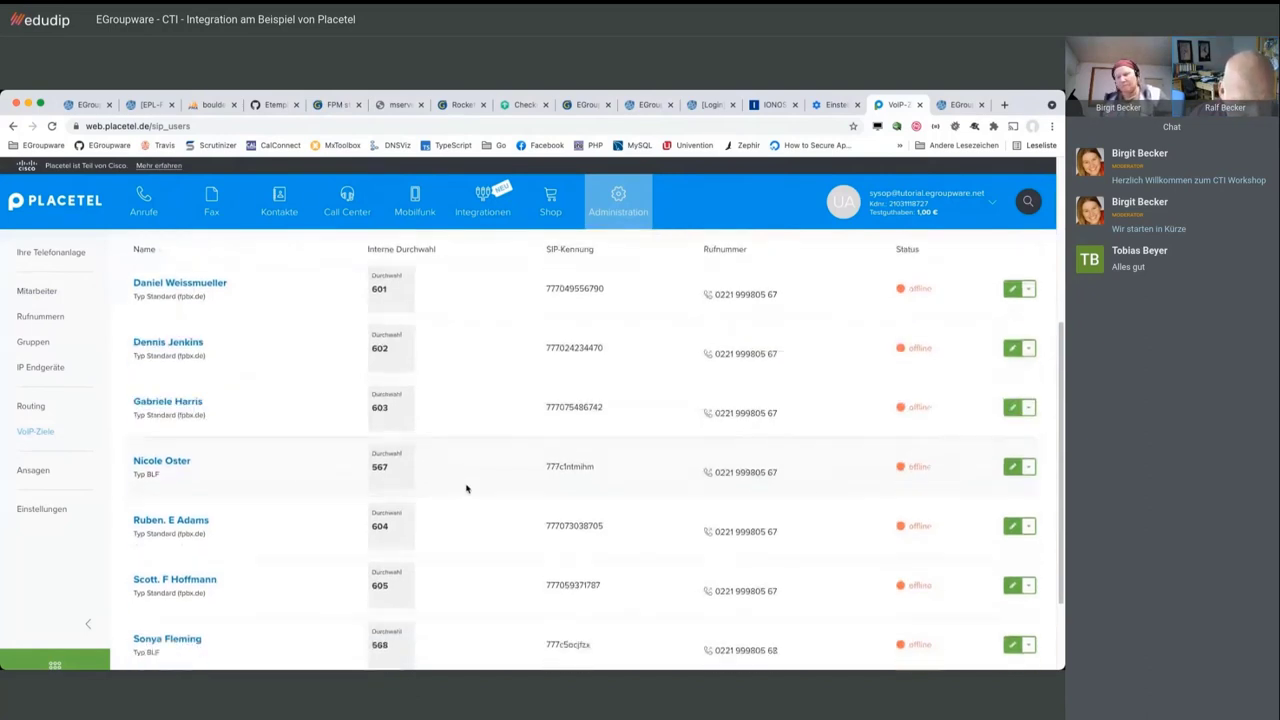
scroll(466, 489, down, 1)
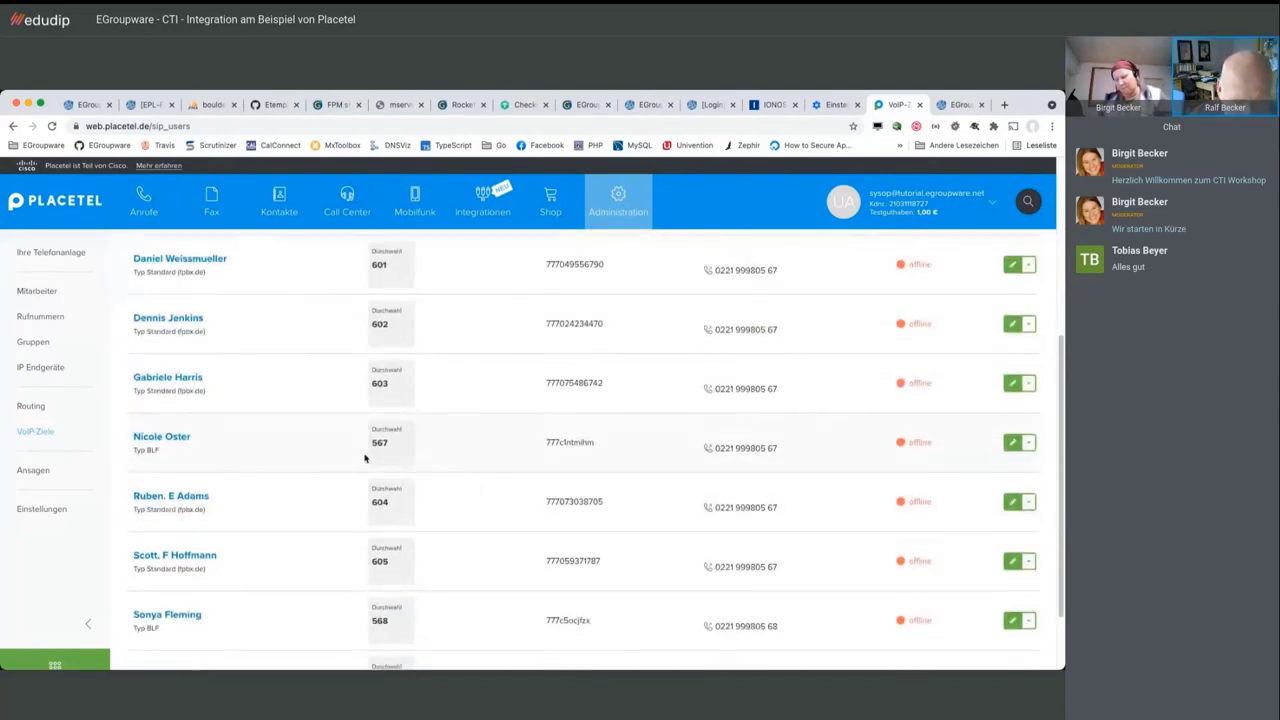
scroll(488, 463, down, 1)
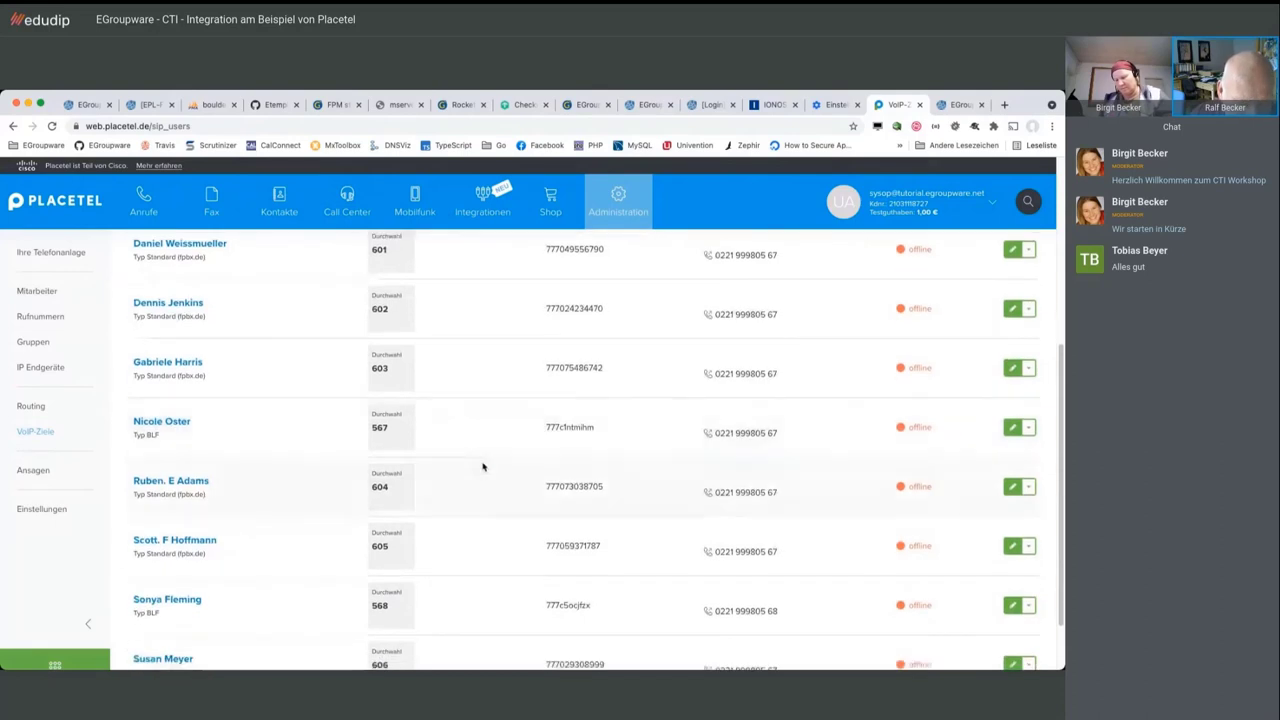
scroll(460, 591, down, 2)
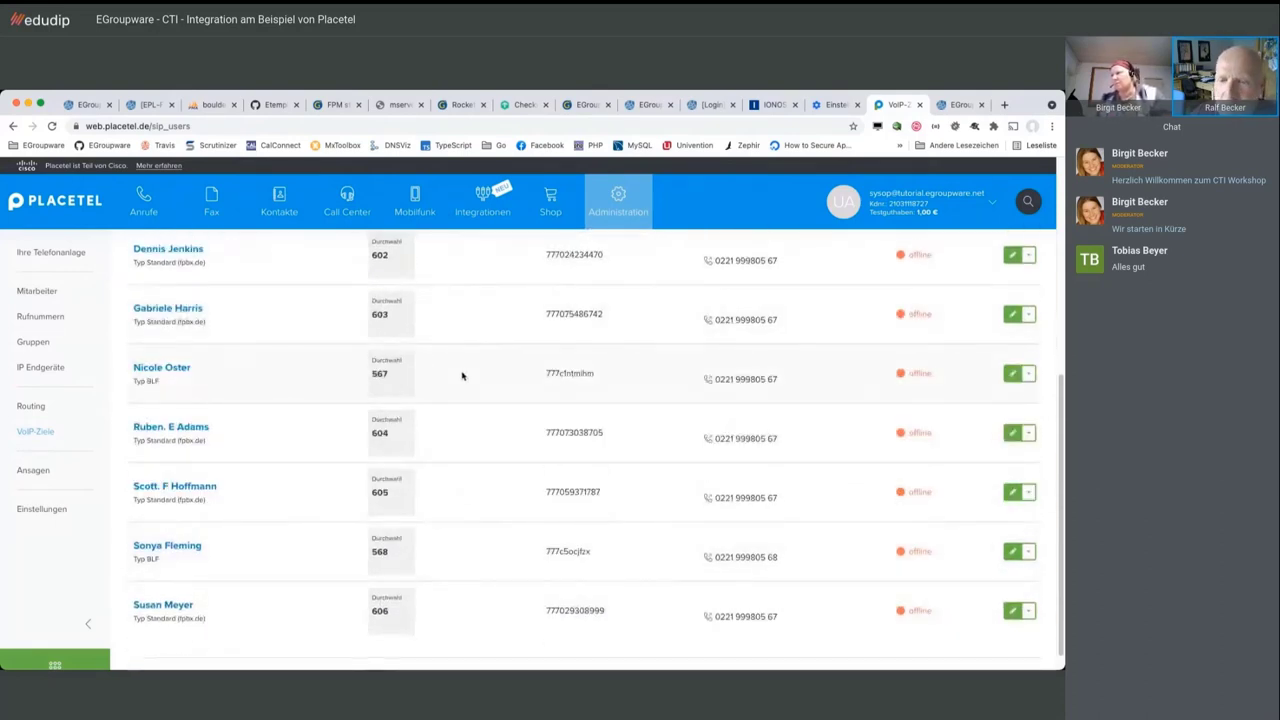
scroll(516, 376, up, 1)
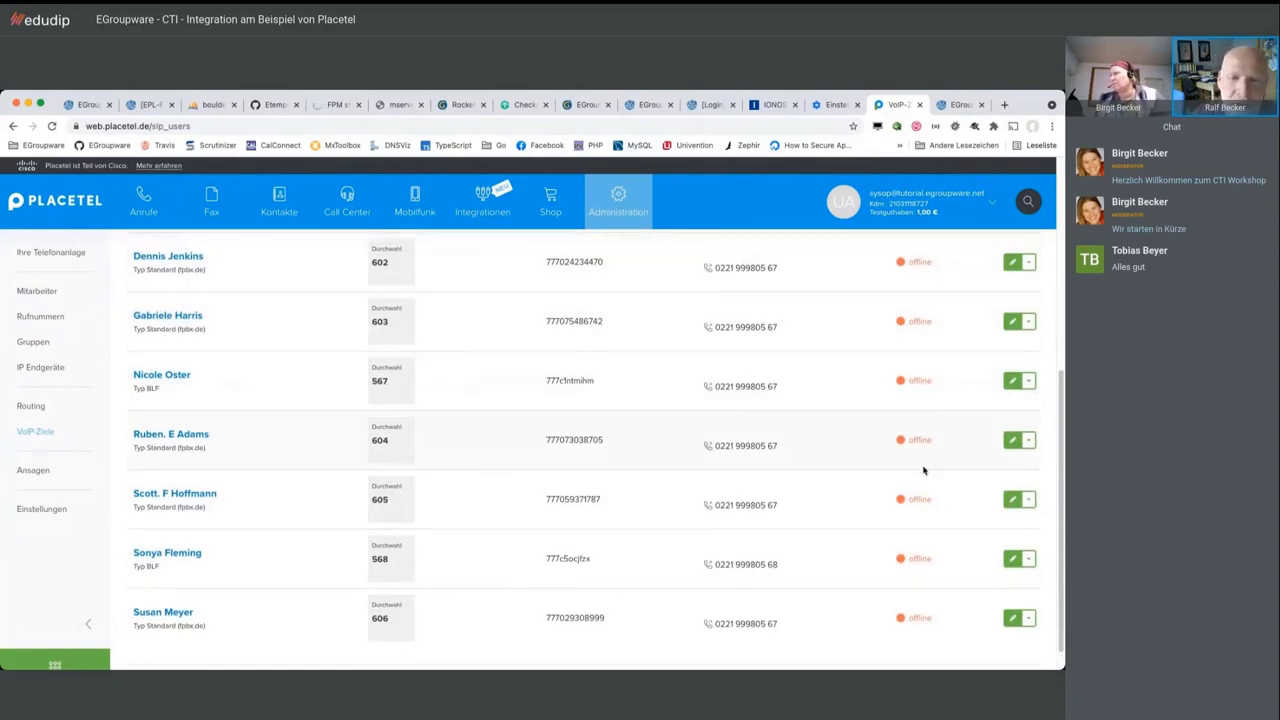
scroll(843, 408, up, 5)
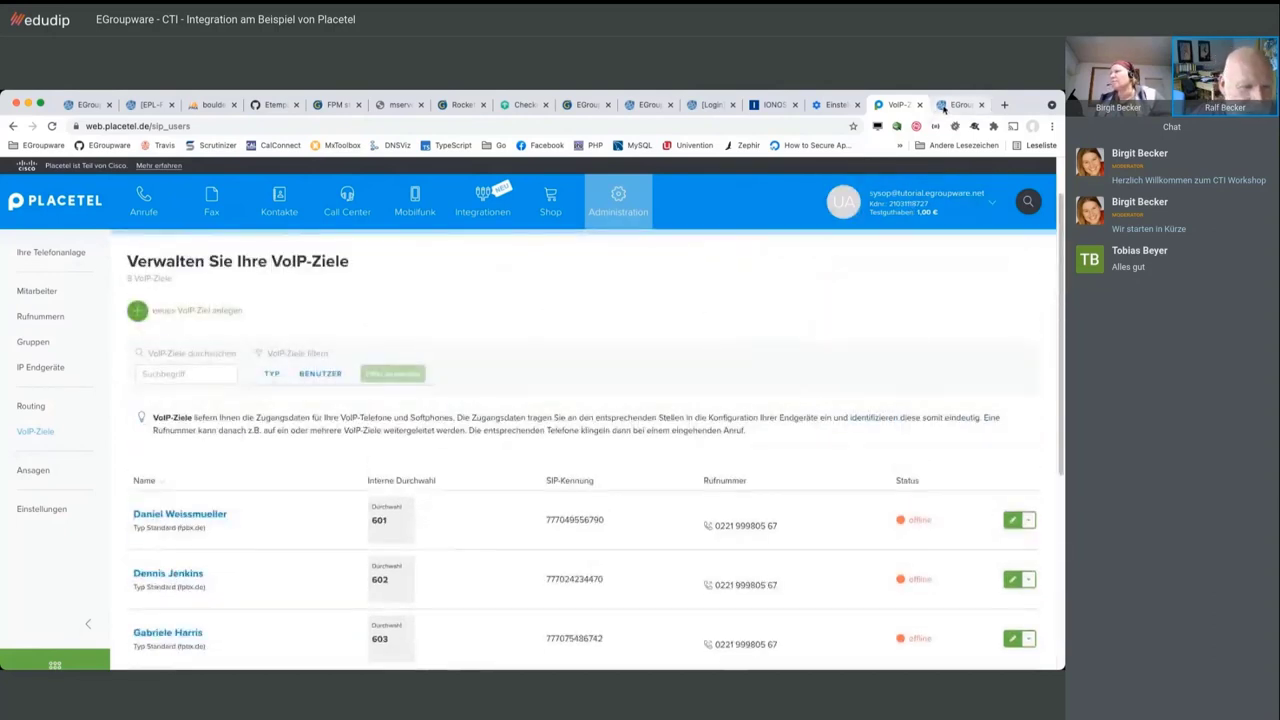
In EGroupware, collapse Benutzergruppen and open EPL-Funktionen > Placetel VoIP-Ziele showing all 8 targets
click(944, 108)
scroll(75, 467, down, 3)
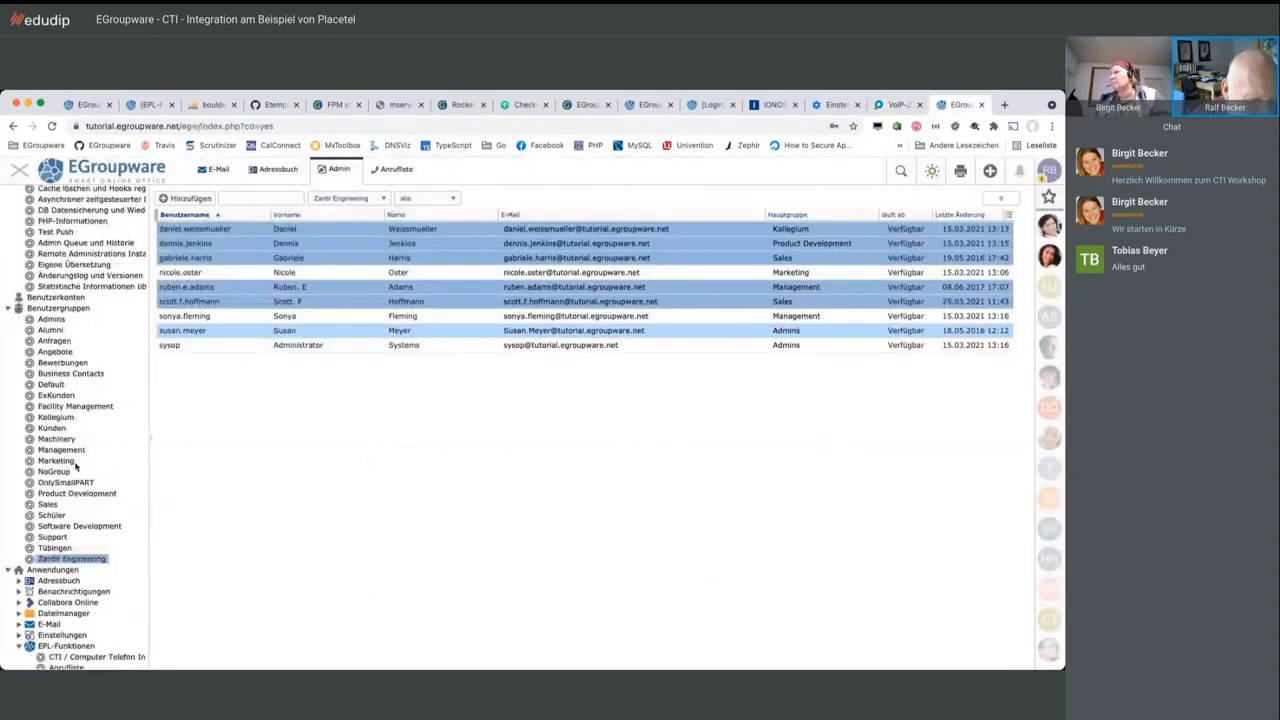
scroll(75, 467, up, 3)
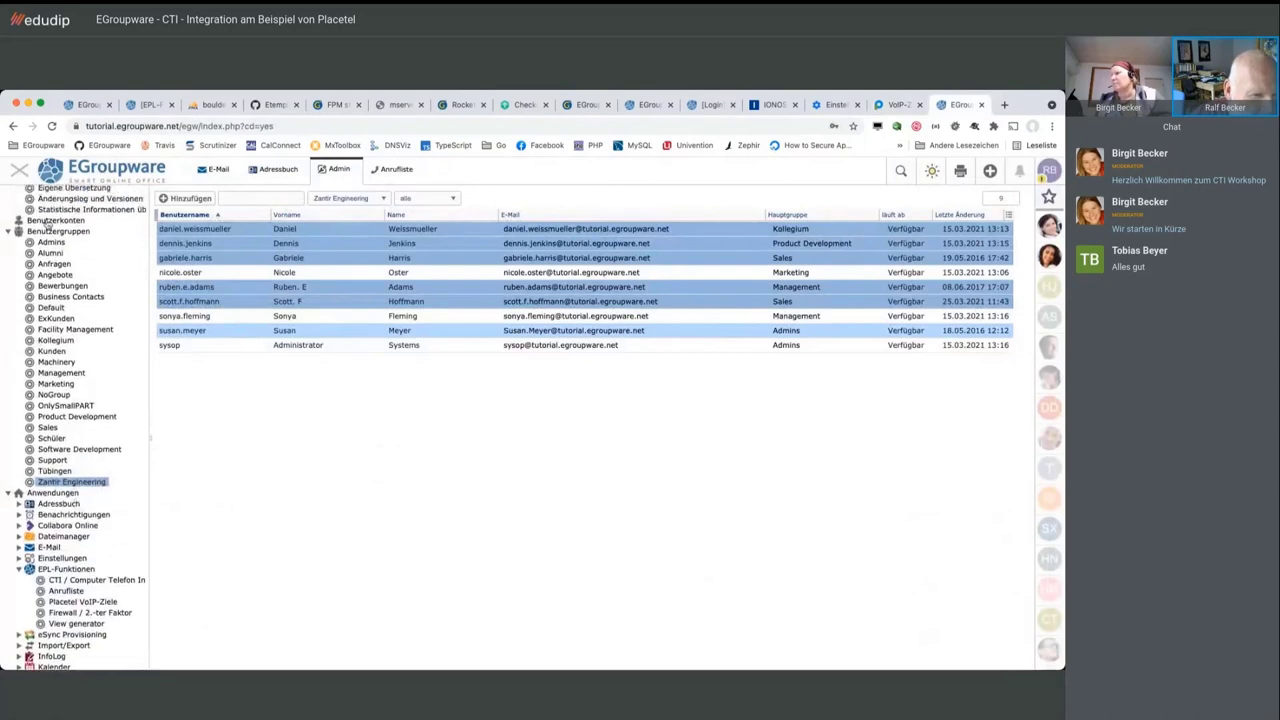
click(7, 232)
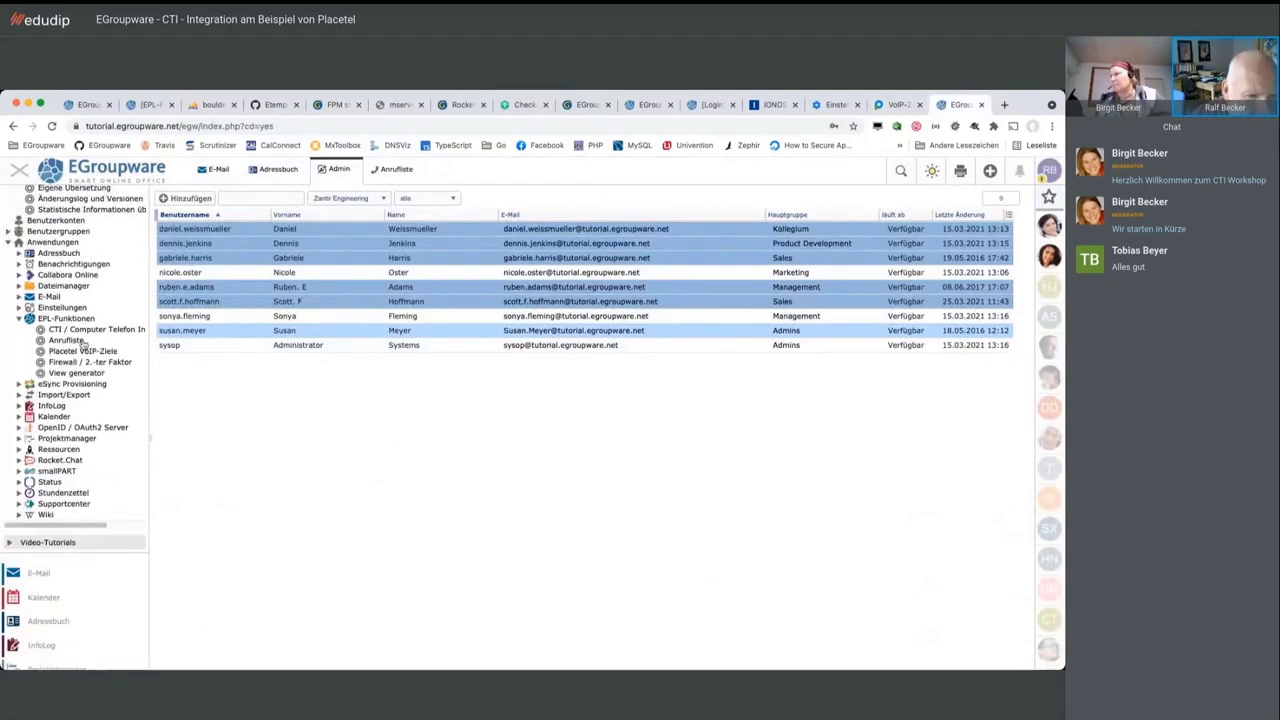
click(85, 352)
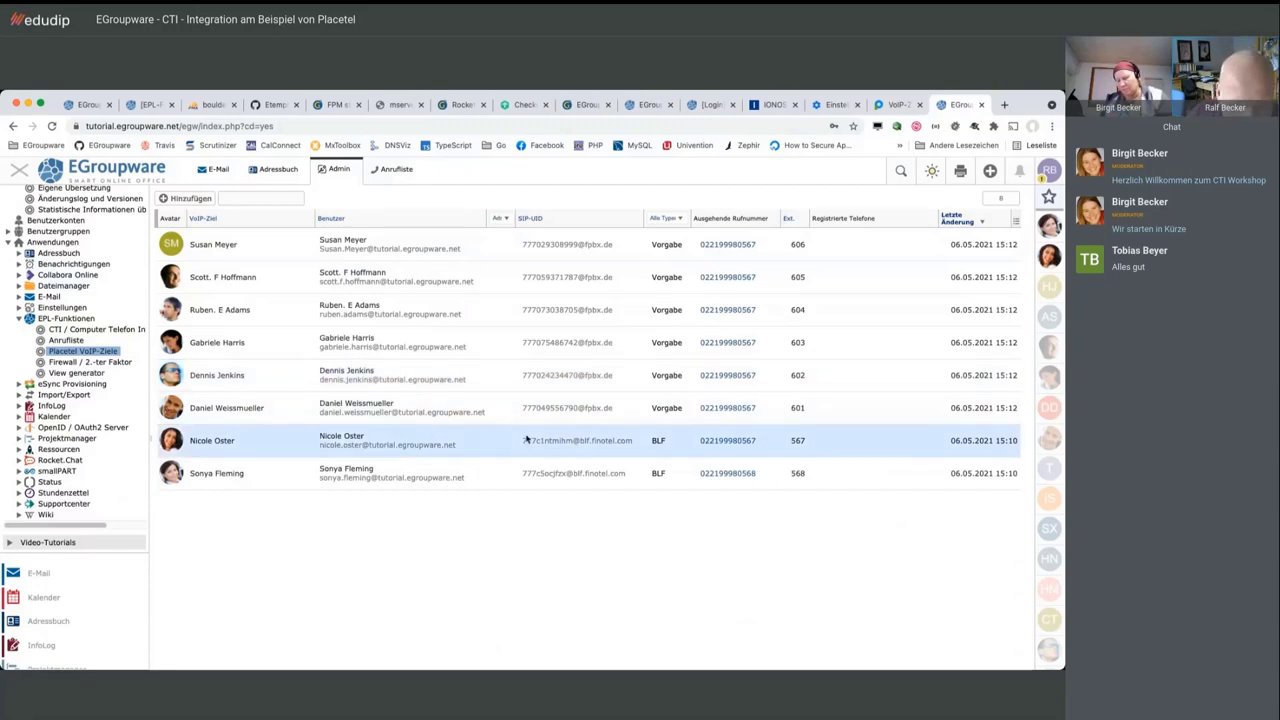
double_click(486, 449)
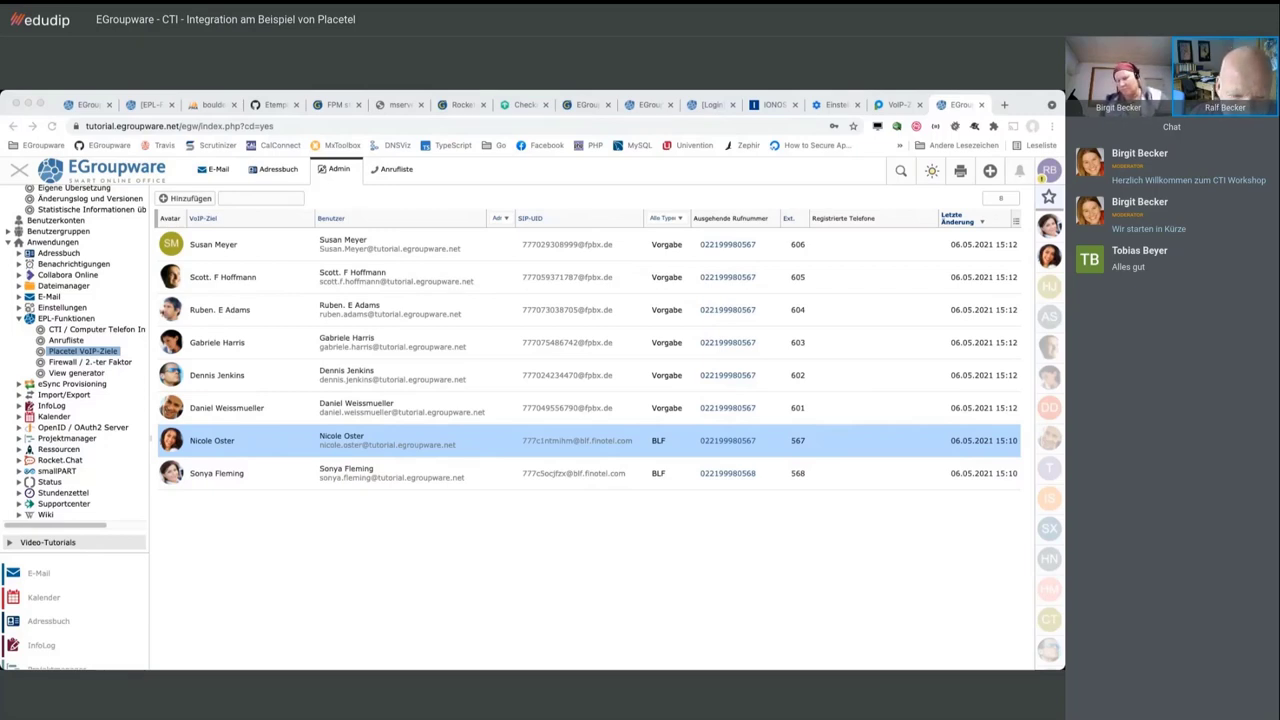
click(263, 478)
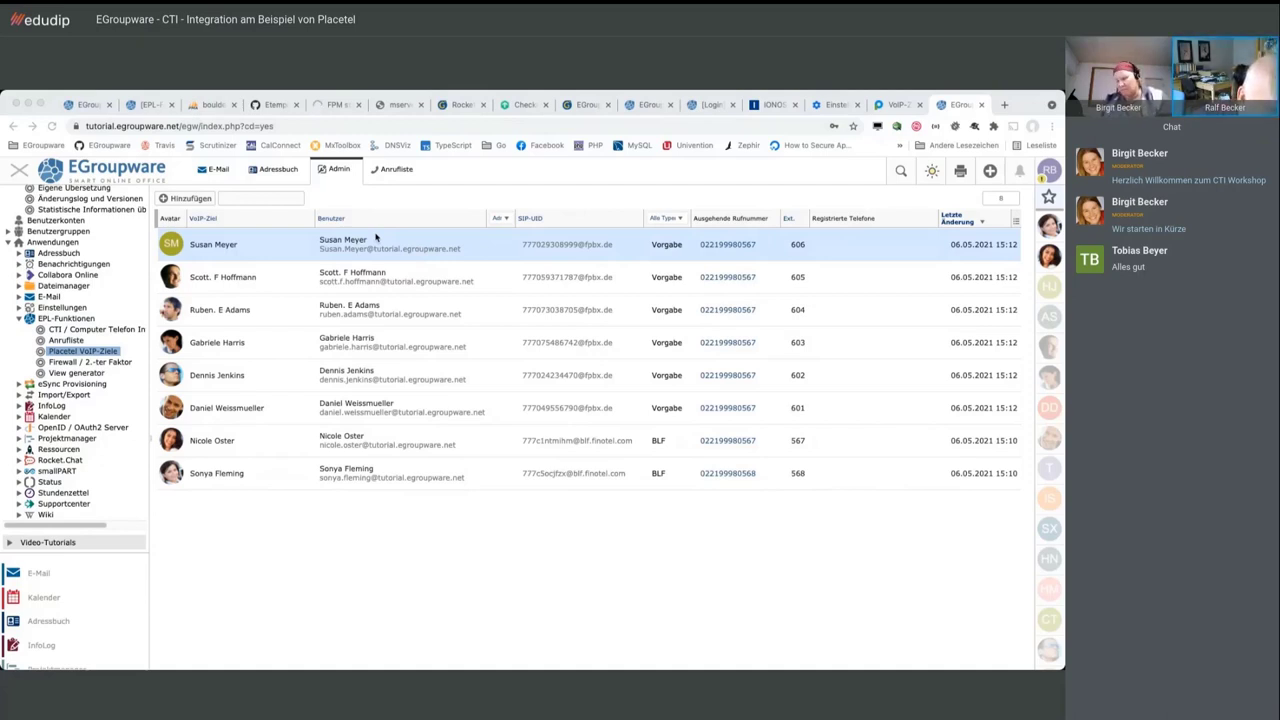
Show the Admins group users and open the Placetel add dialog for one admin account
scroll(14, 280, up, 1)
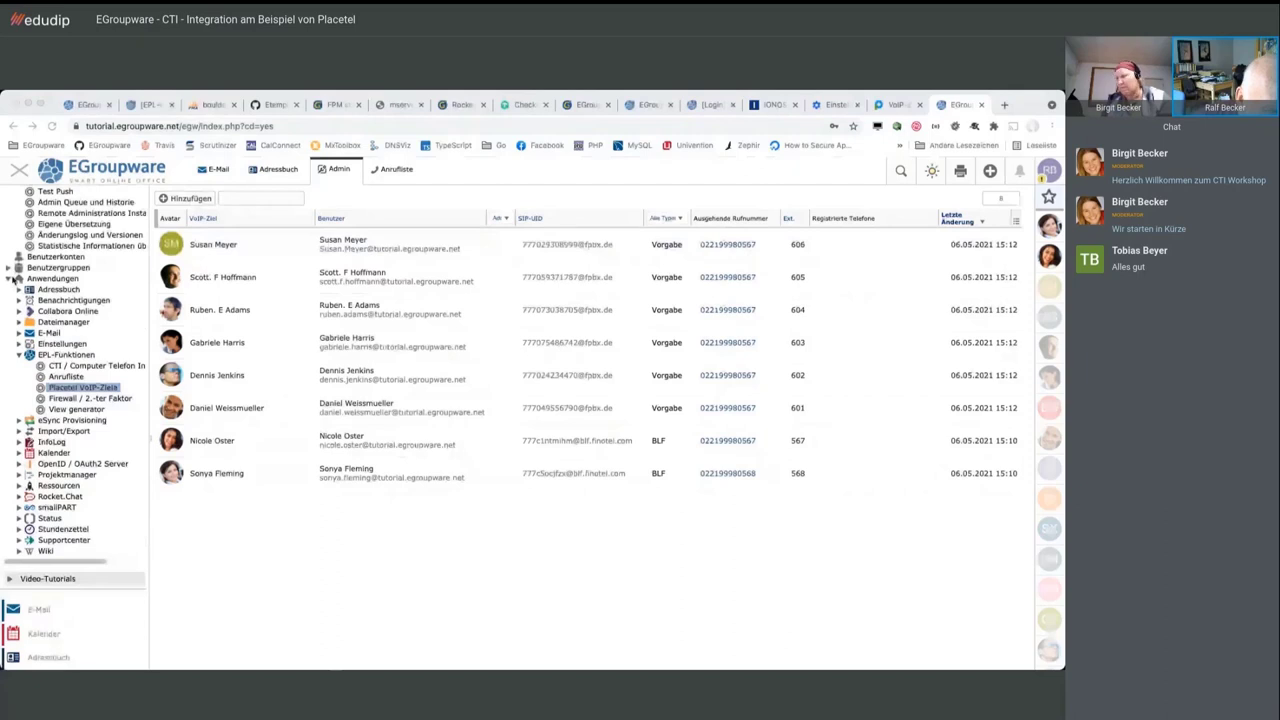
click(10, 277)
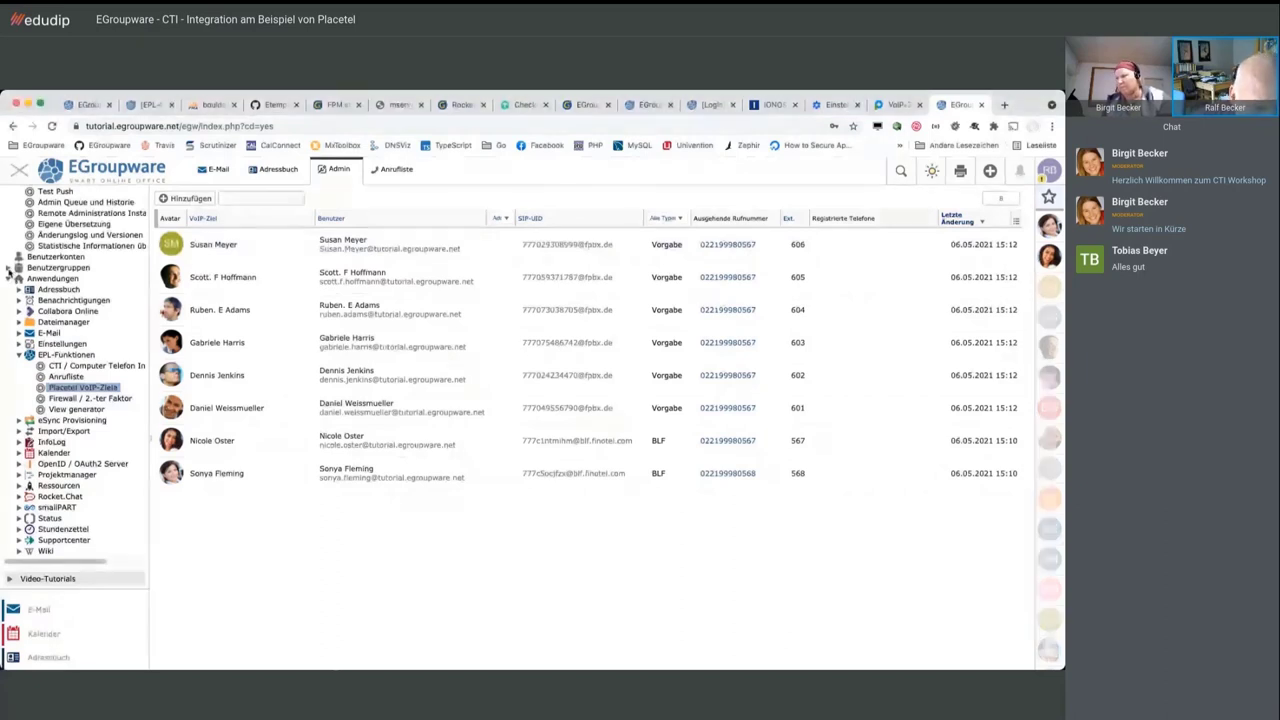
click(12, 268)
right_click(333, 274)
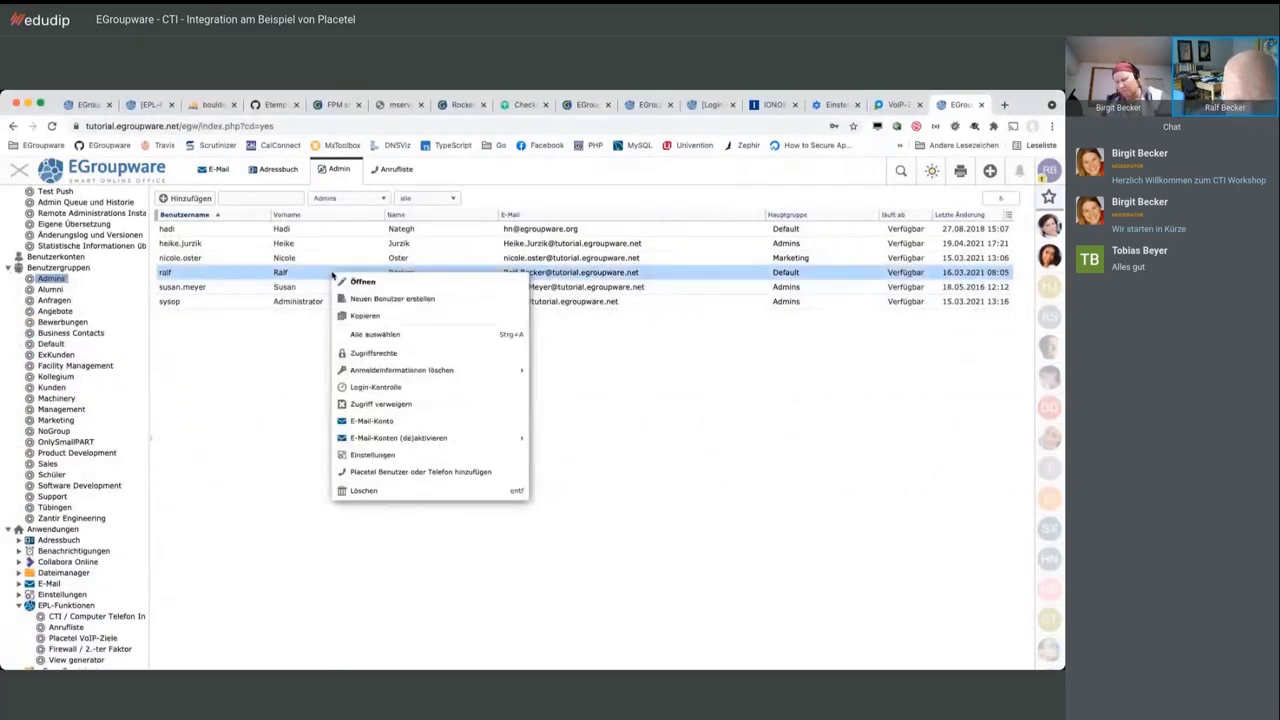
click(433, 474)
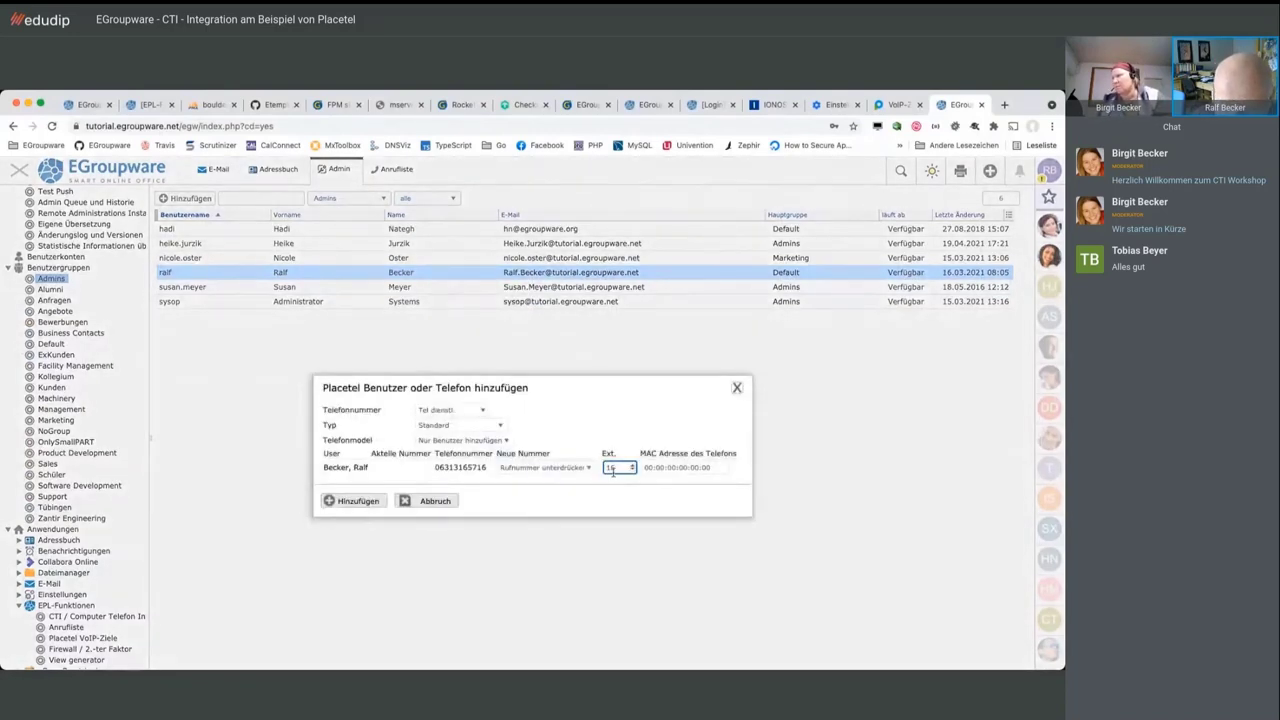
click(585, 469)
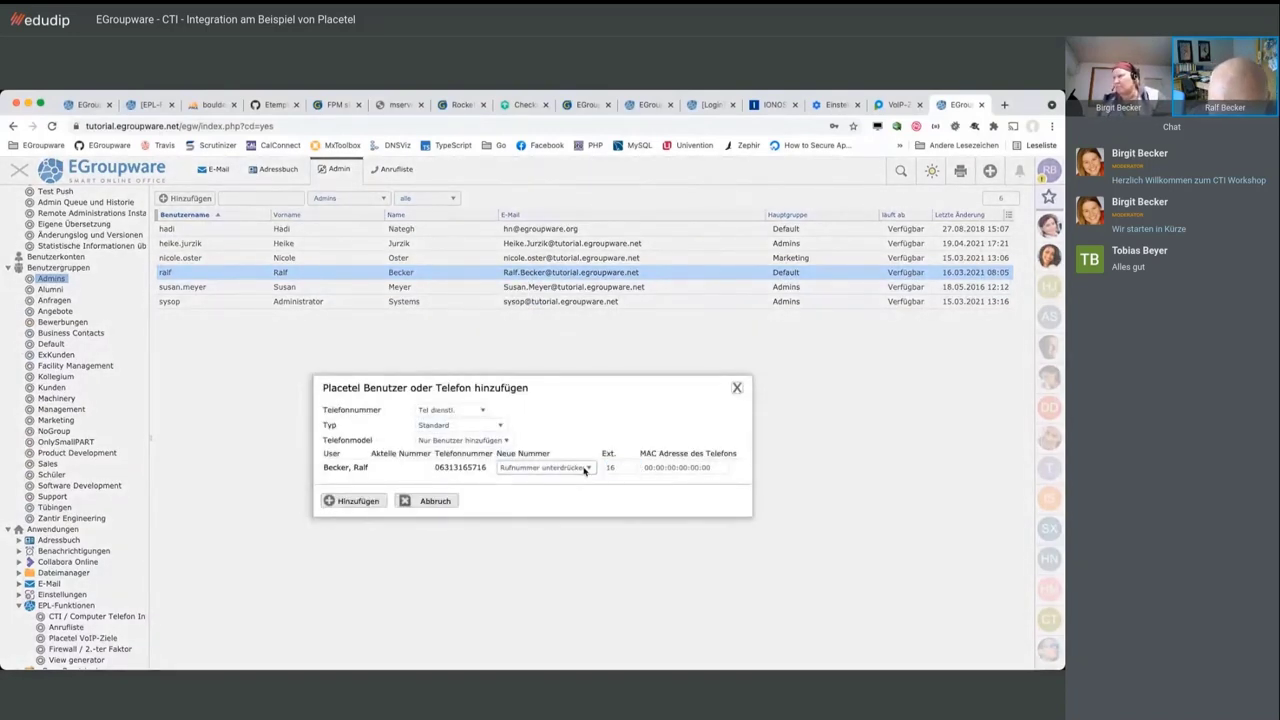
click(574, 505)
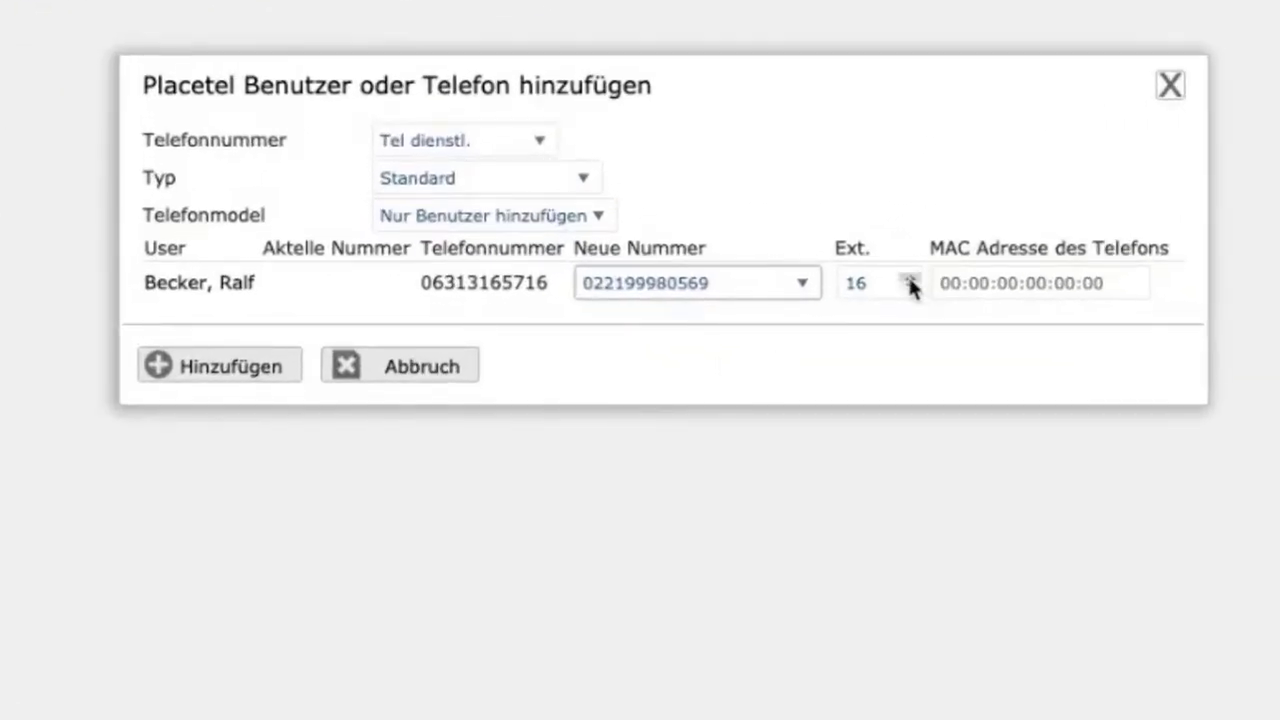
drag(880, 282, 842, 282)
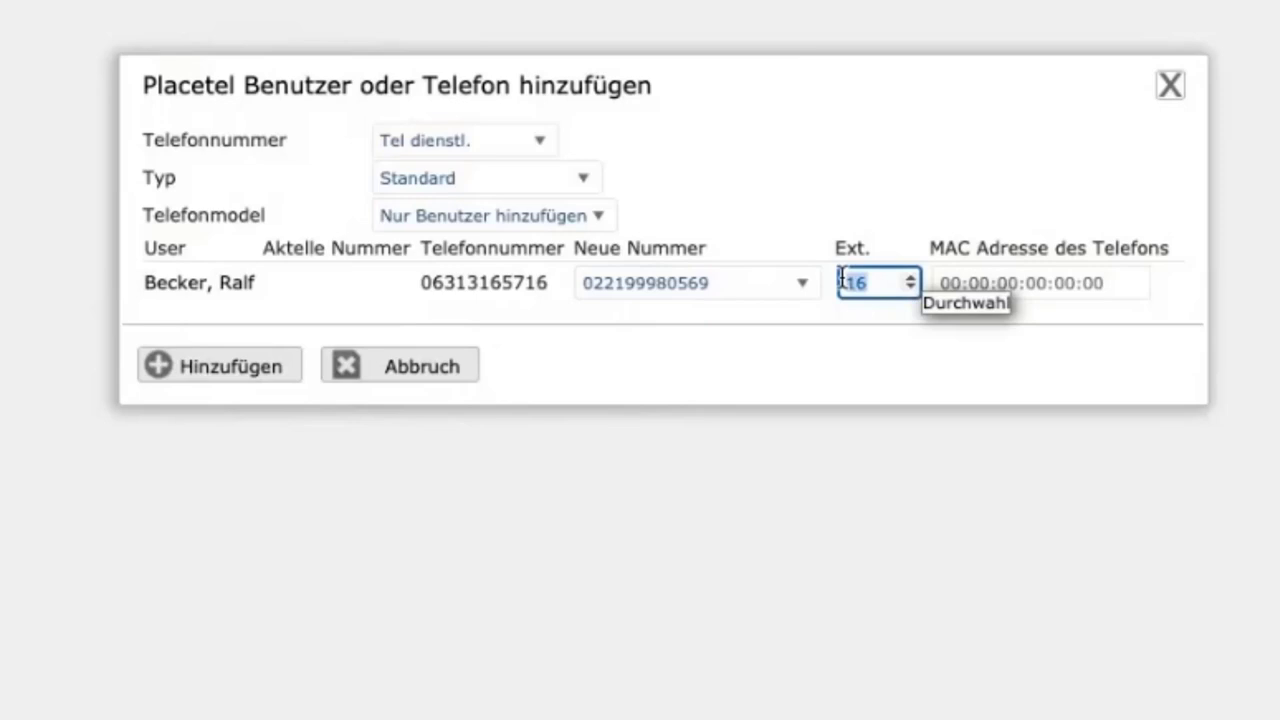
text(569)
click(446, 182)
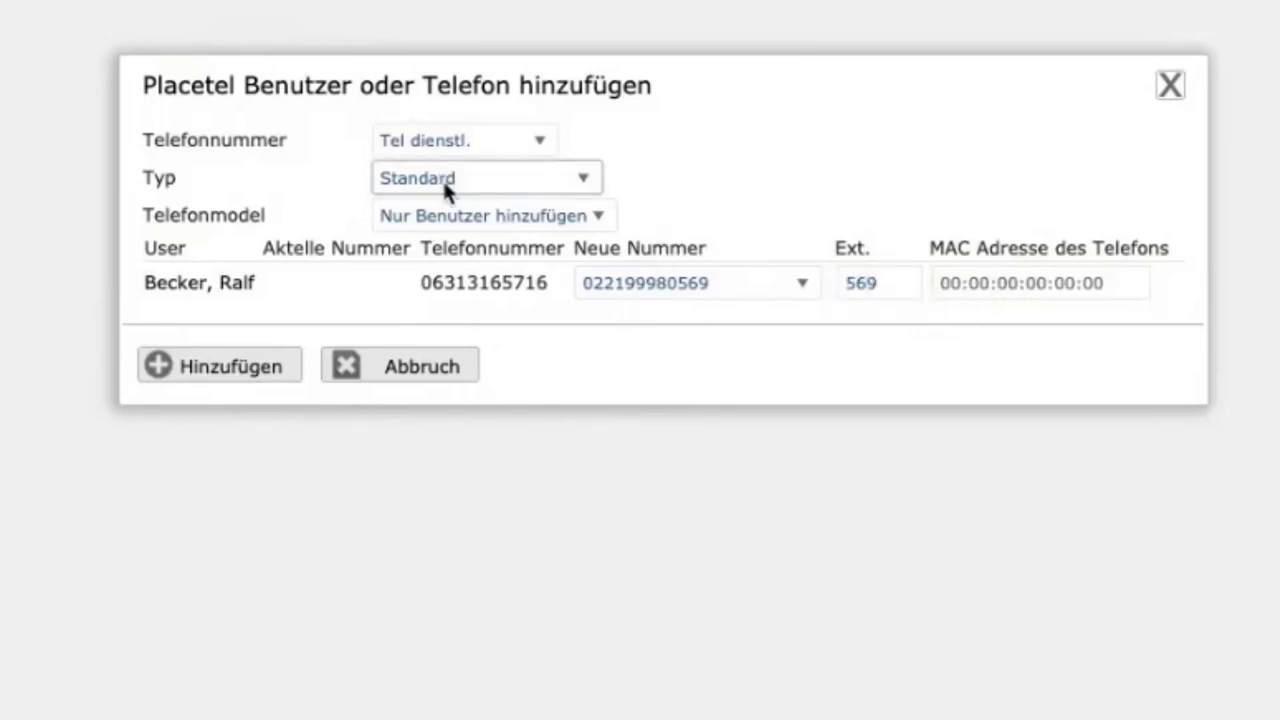
click(460, 215)
Choose the Cisco 6851 phone model, paste its MAC address, and add the target
click(459, 205)
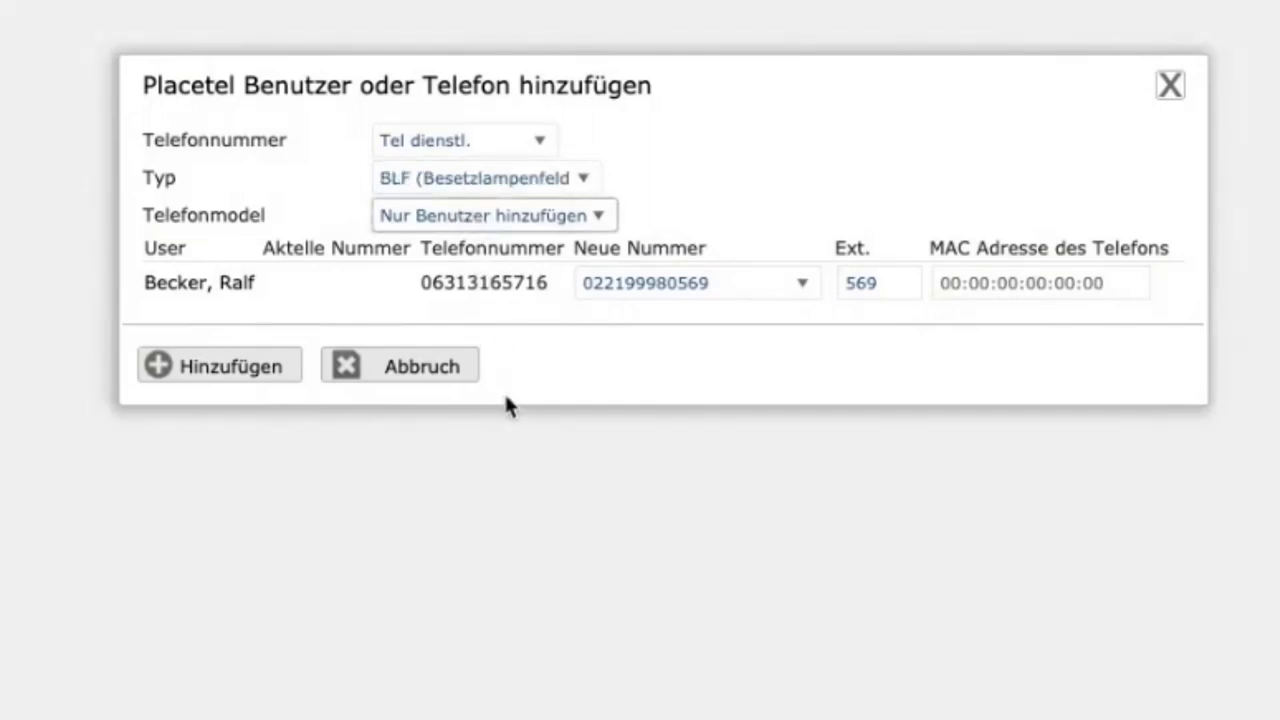
key(Down)
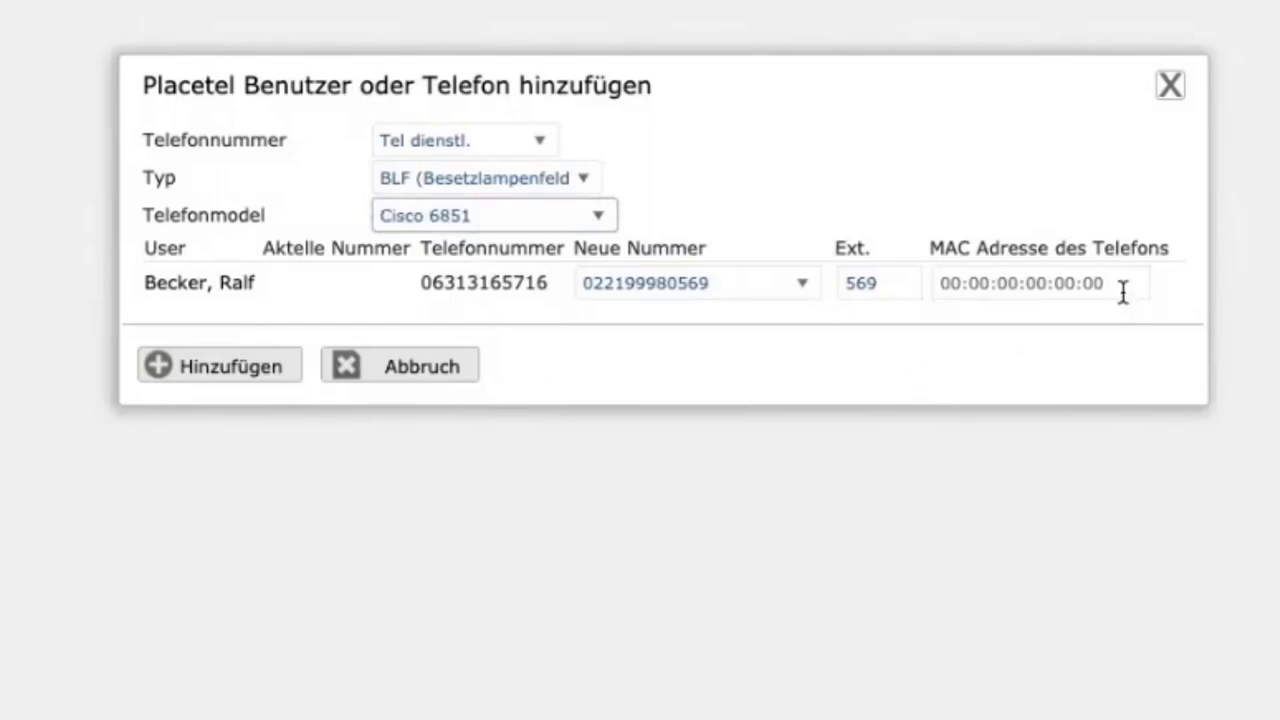
click(1106, 286)
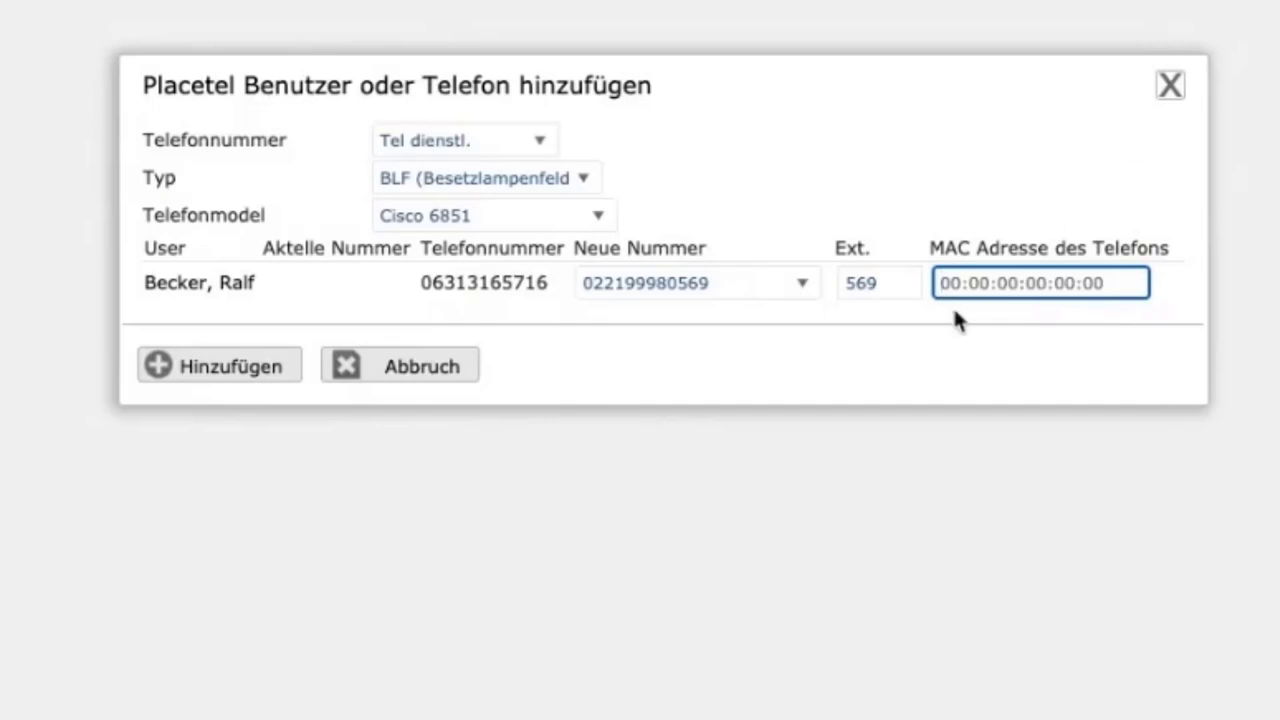
text(5e8aba94d69d)
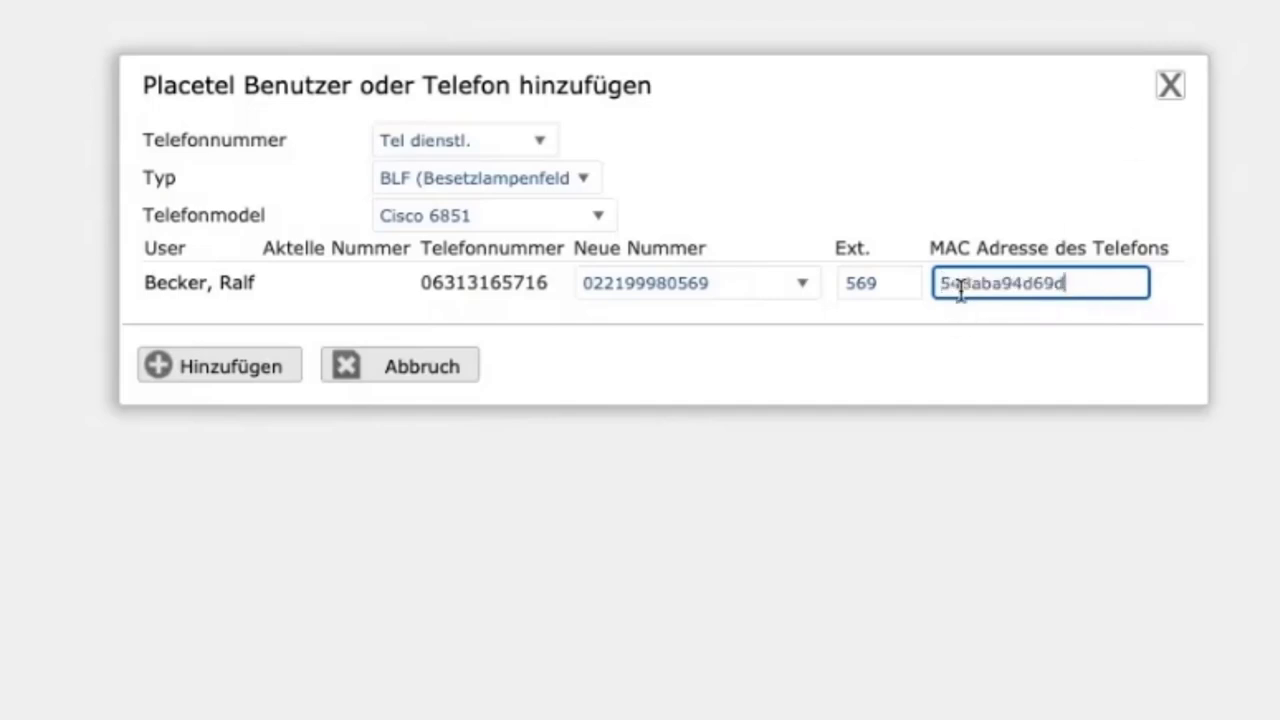
click(229, 372)
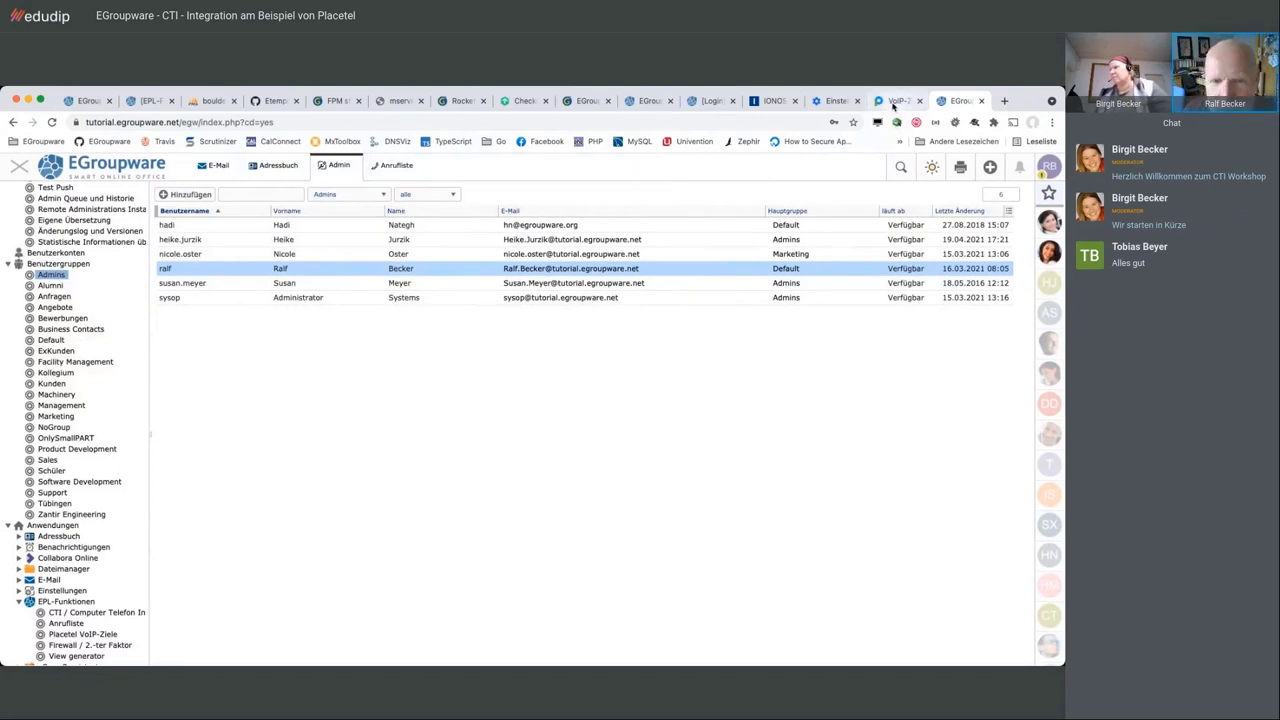
click(893, 103)
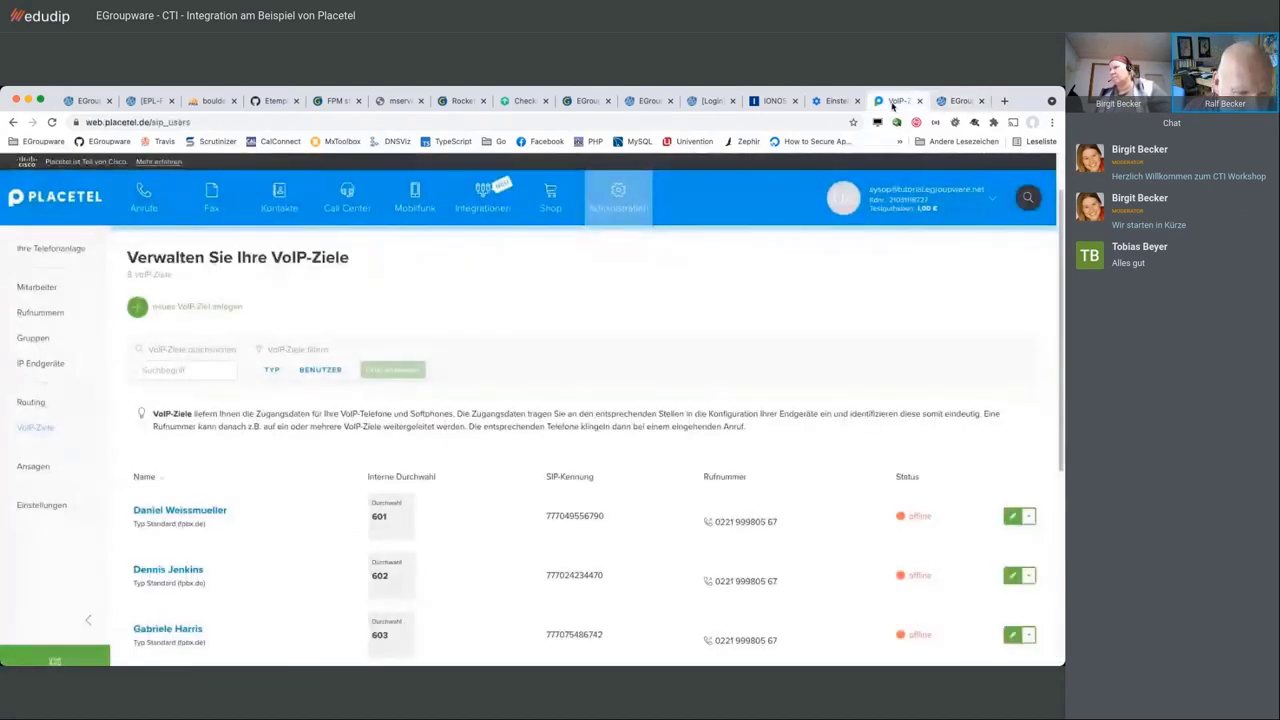
scroll(517, 371, down, 3)
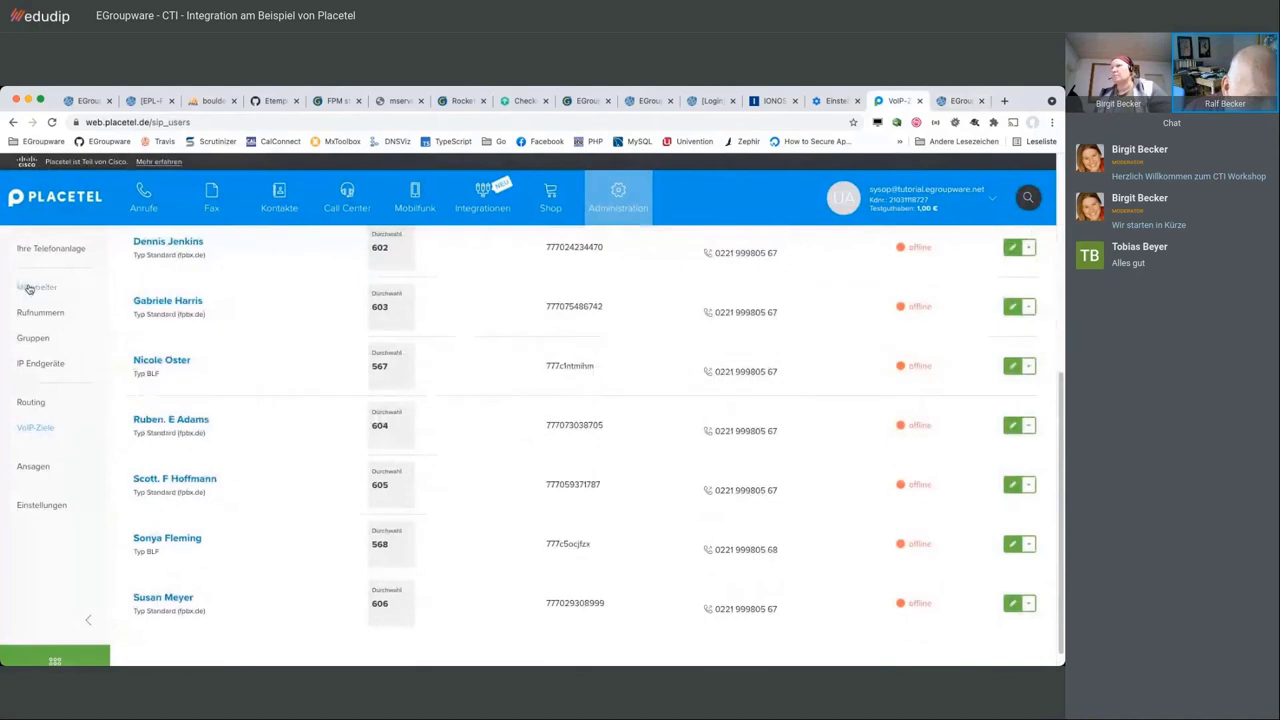
click(29, 289)
scroll(314, 366, down, 10)
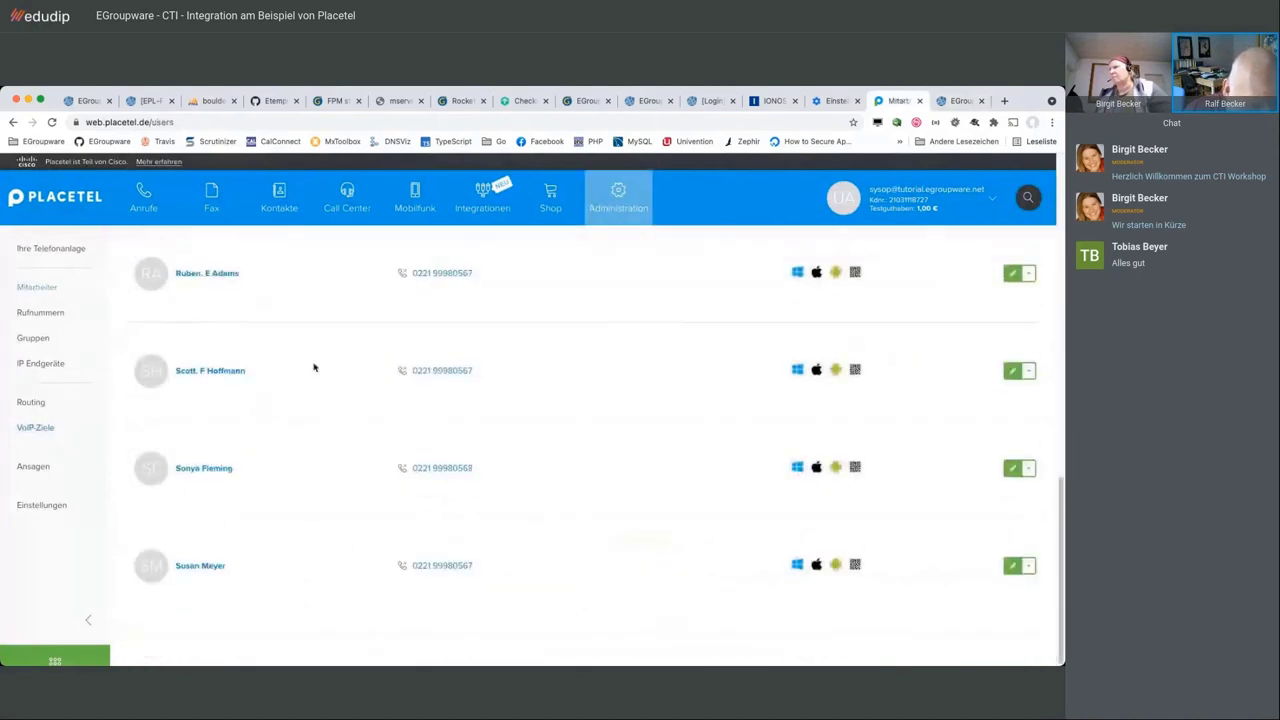
scroll(314, 367, up, 3)
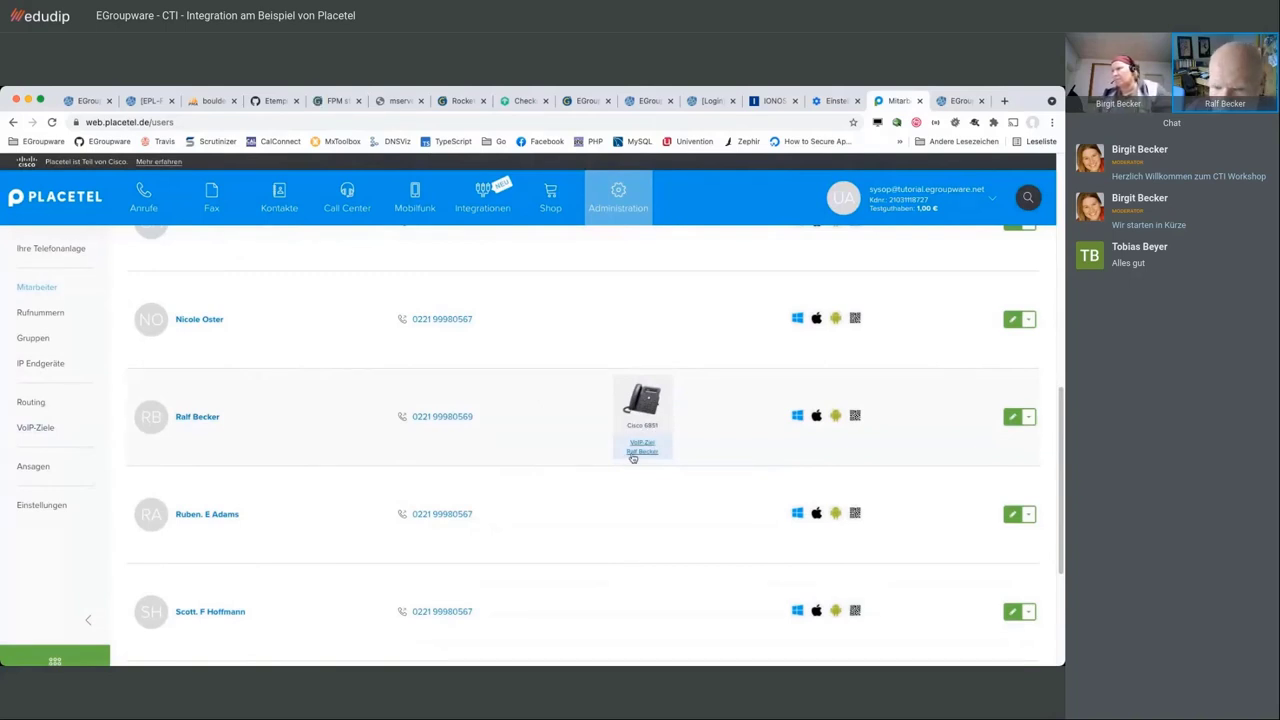
click(643, 408)
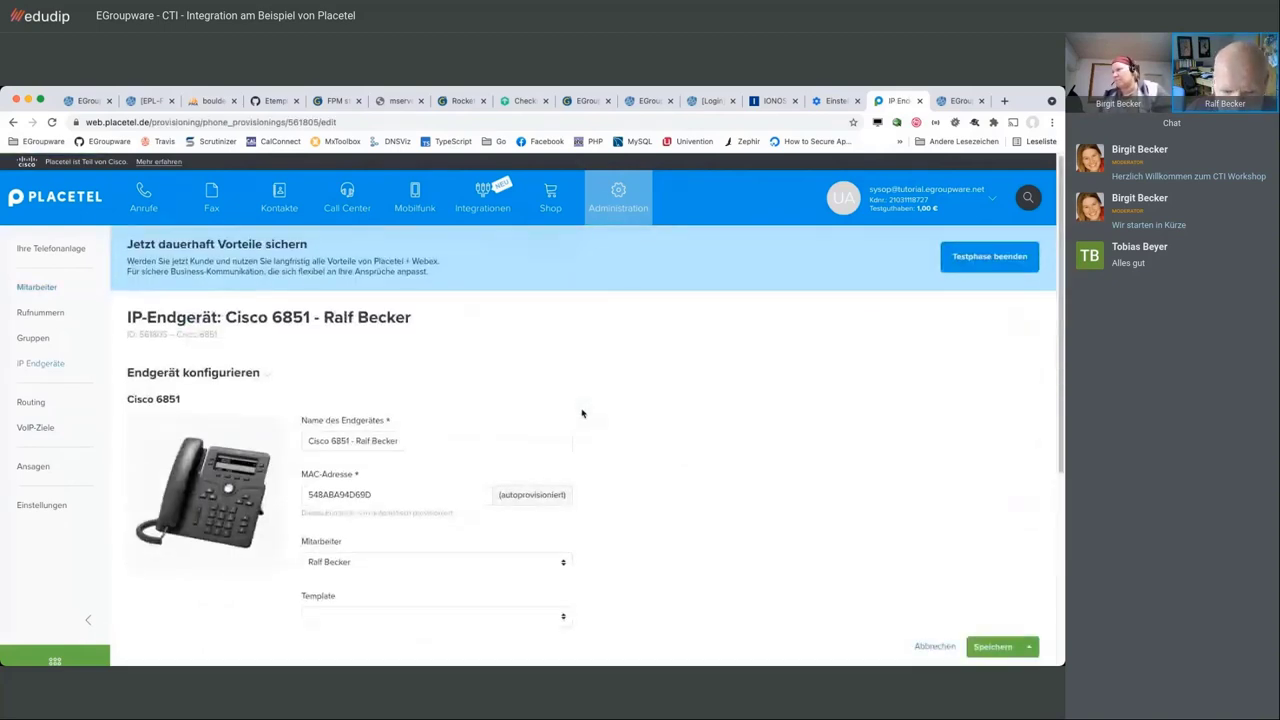
scroll(582, 413, down, 5)
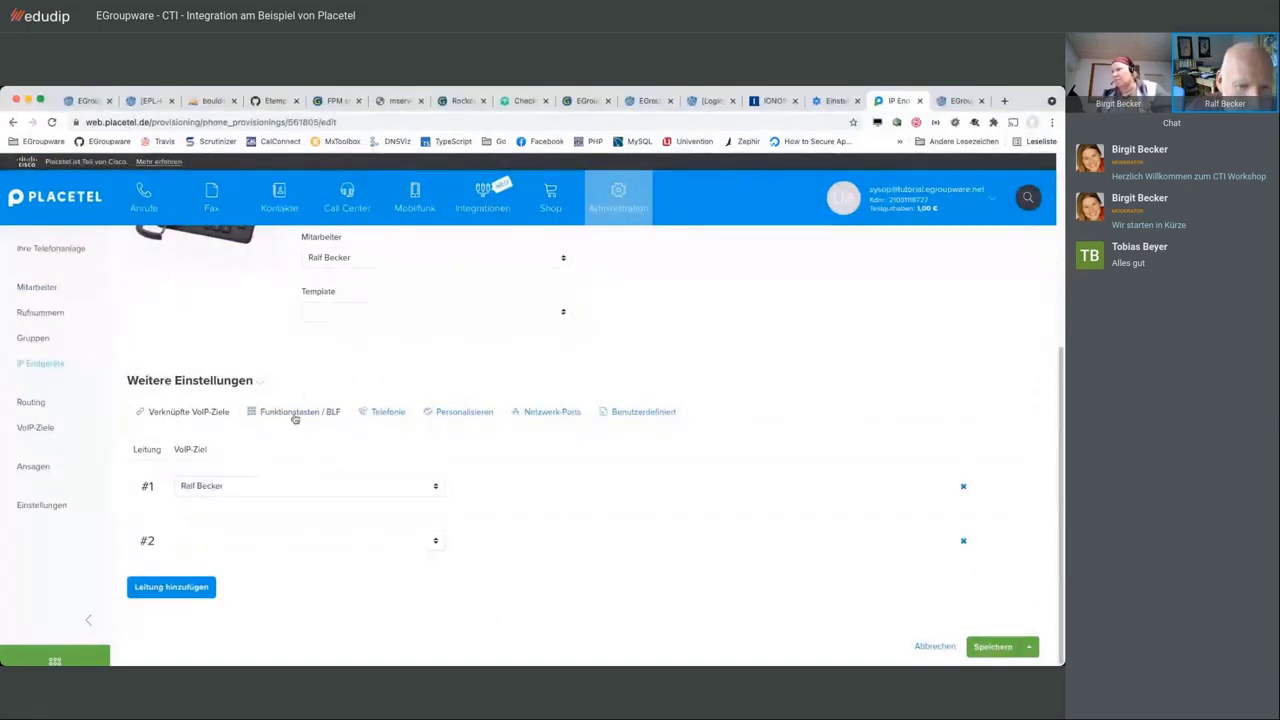
click(295, 412)
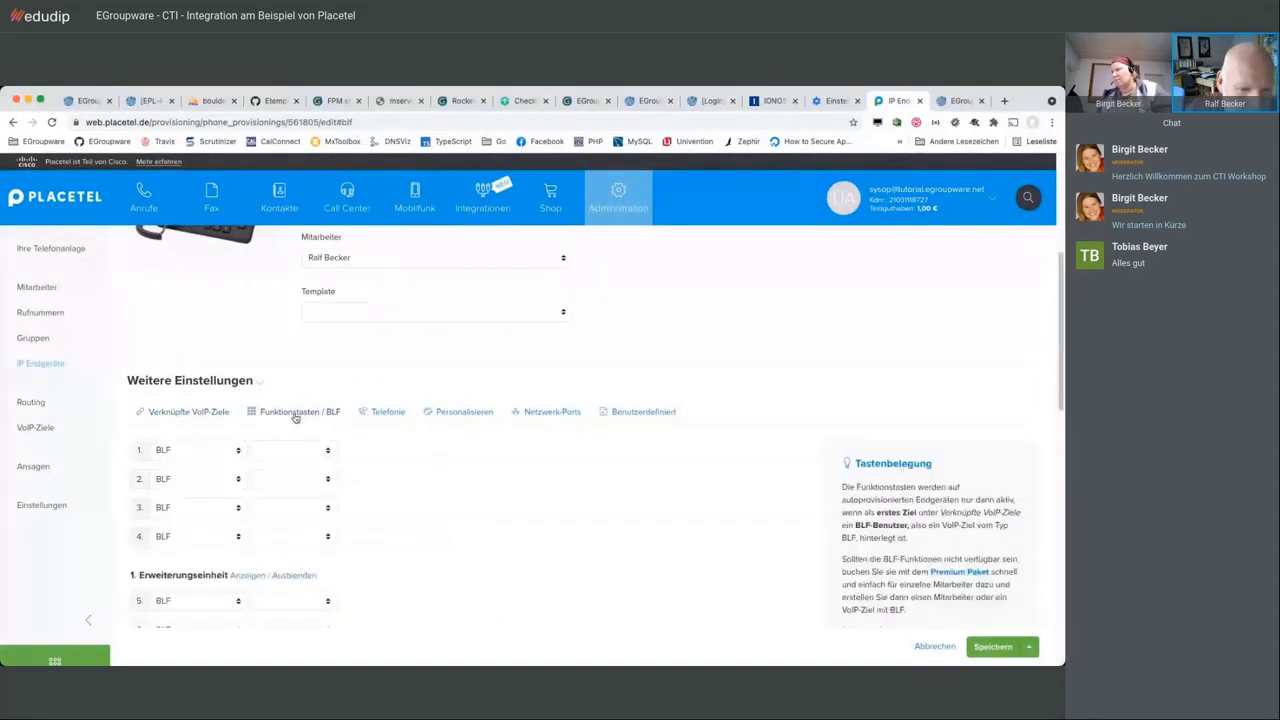
scroll(512, 446, down, 1)
scroll(512, 446, down, 1)
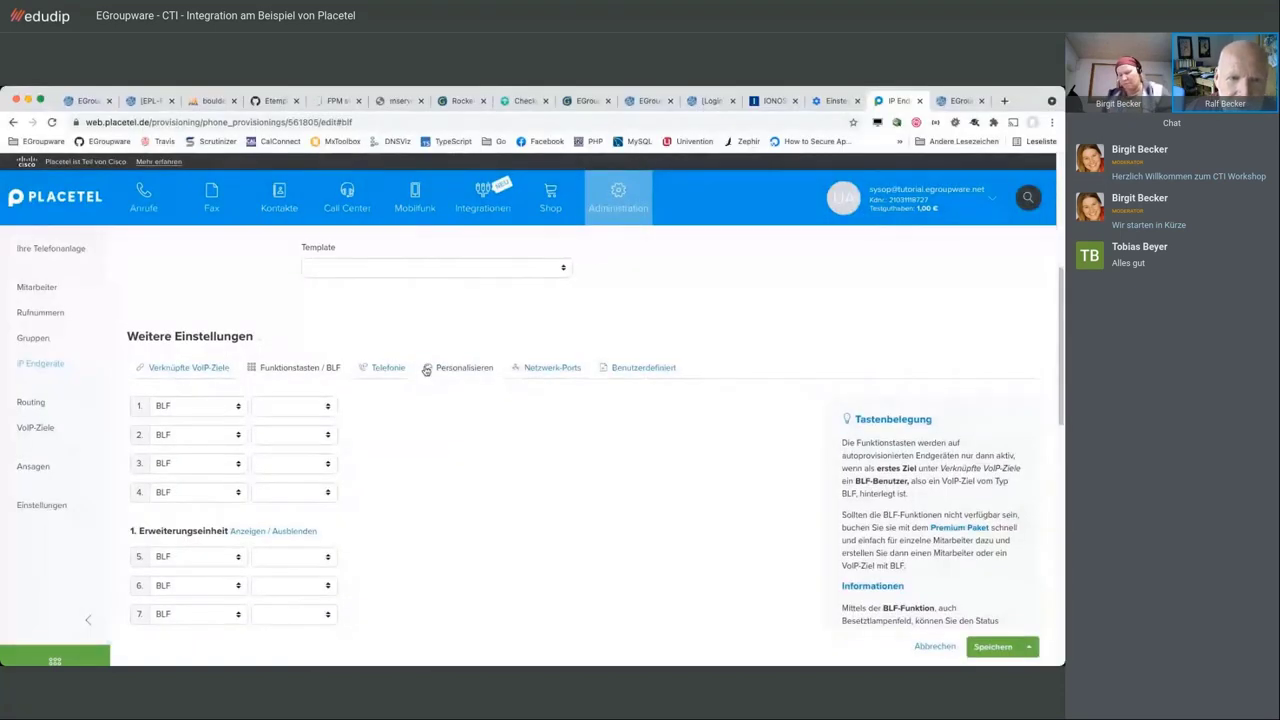
scroll(426, 369, up, 3)
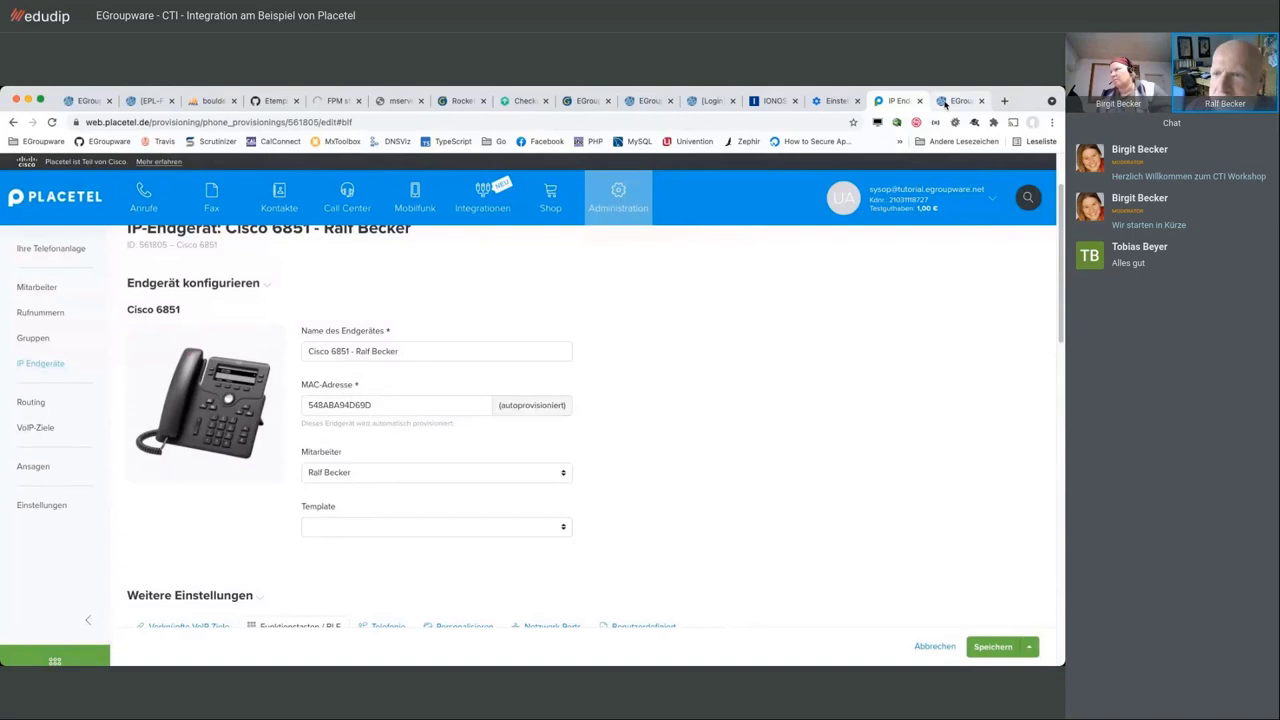
click(945, 101)
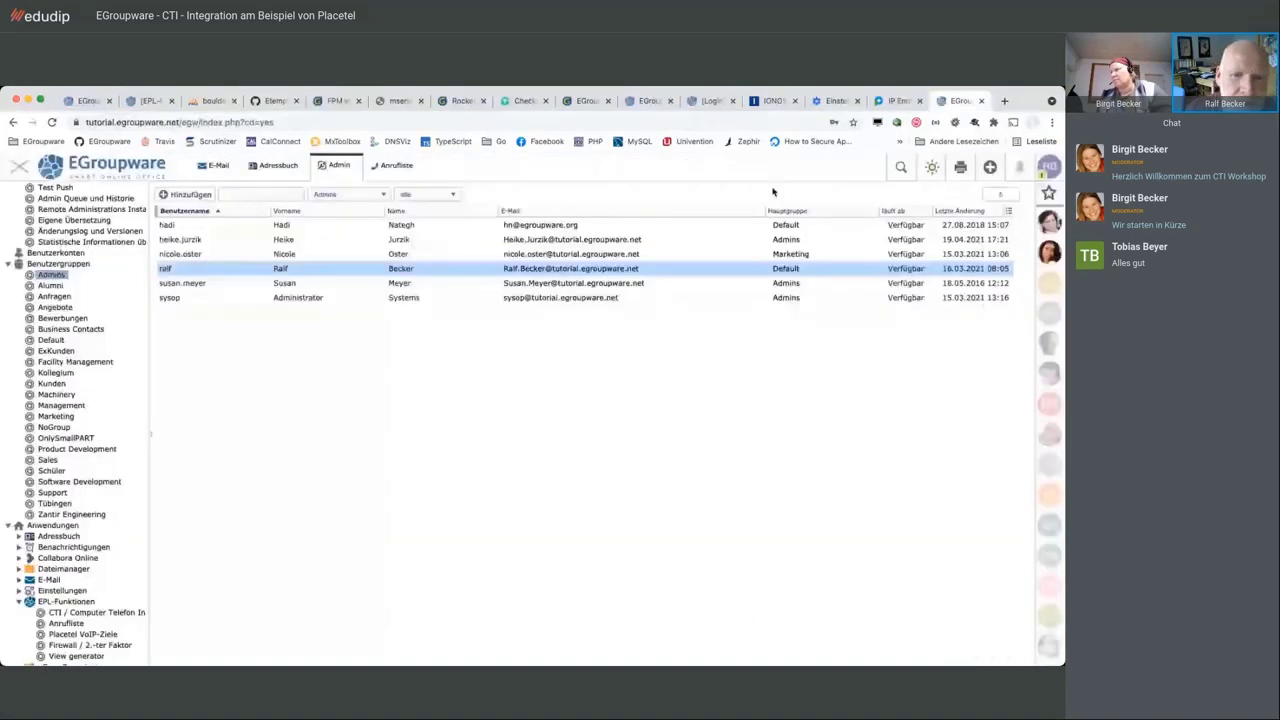
click(390, 167)
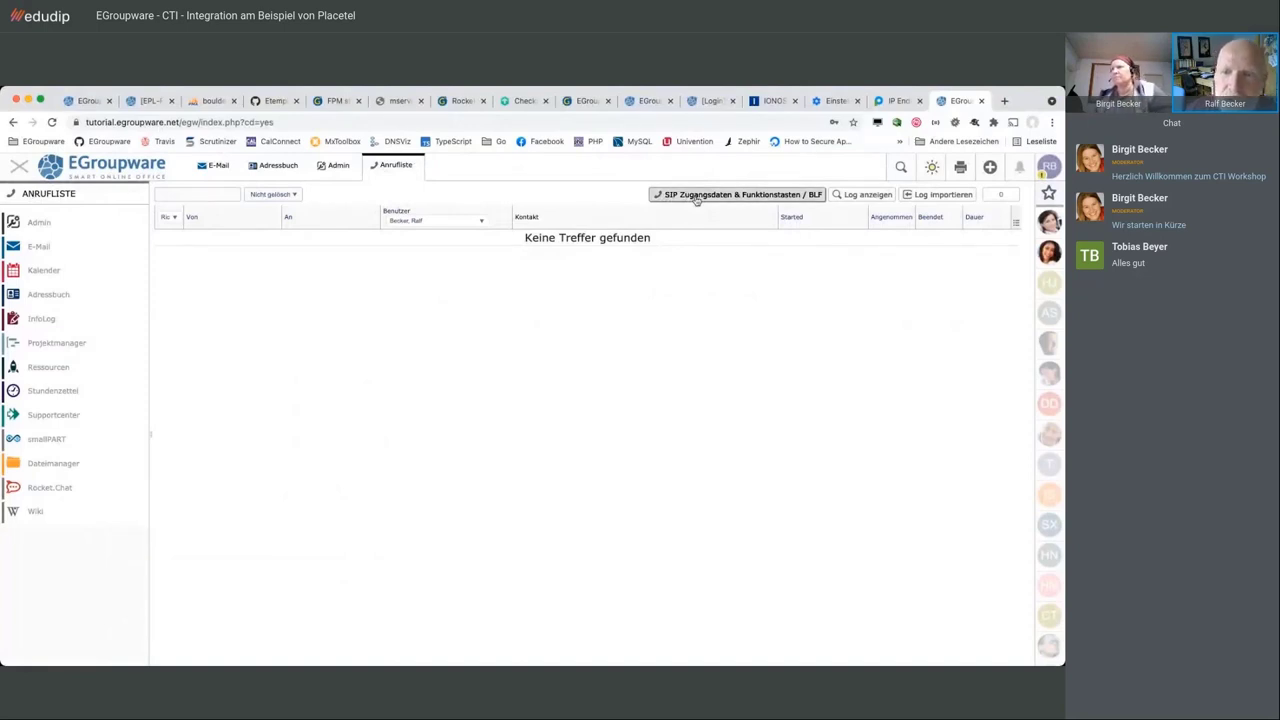
click(697, 196)
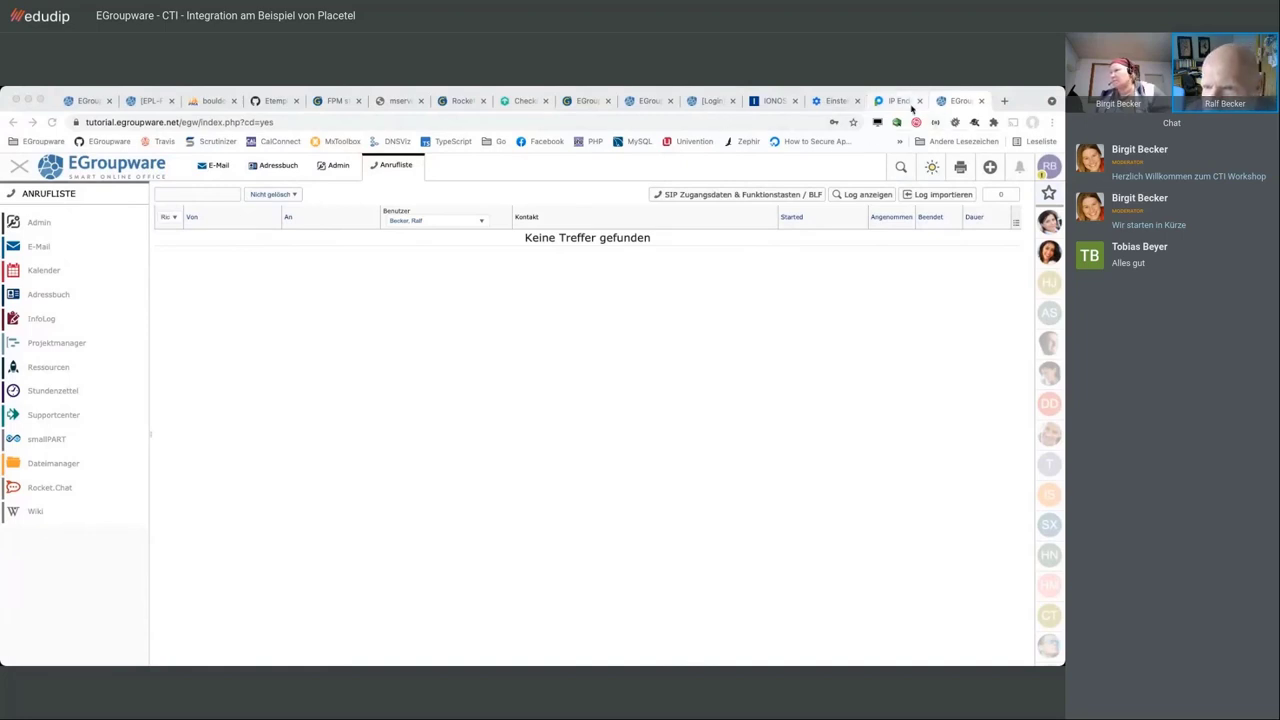
click(340, 170)
click(340, 168)
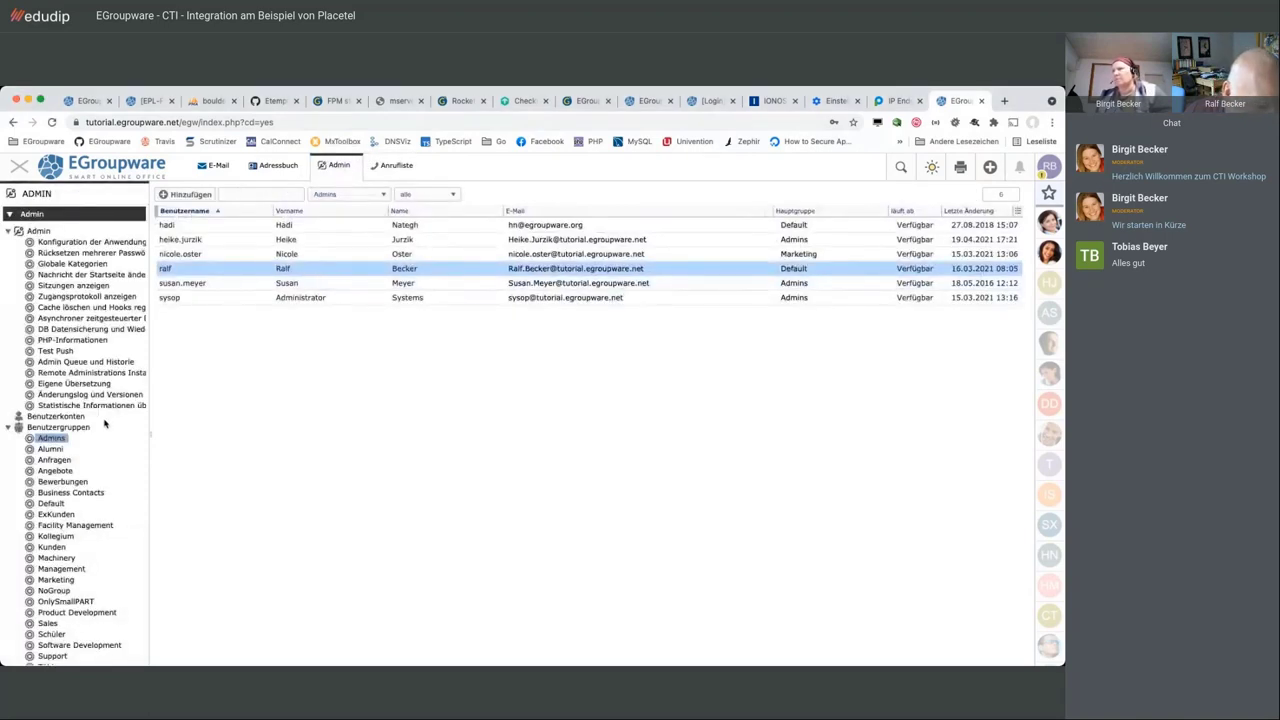
Open Placetel VoIP-Ziele in Admin and reload until the duplicate extension 569 entry disappears
scroll(100, 425, down, 6)
click(84, 470)
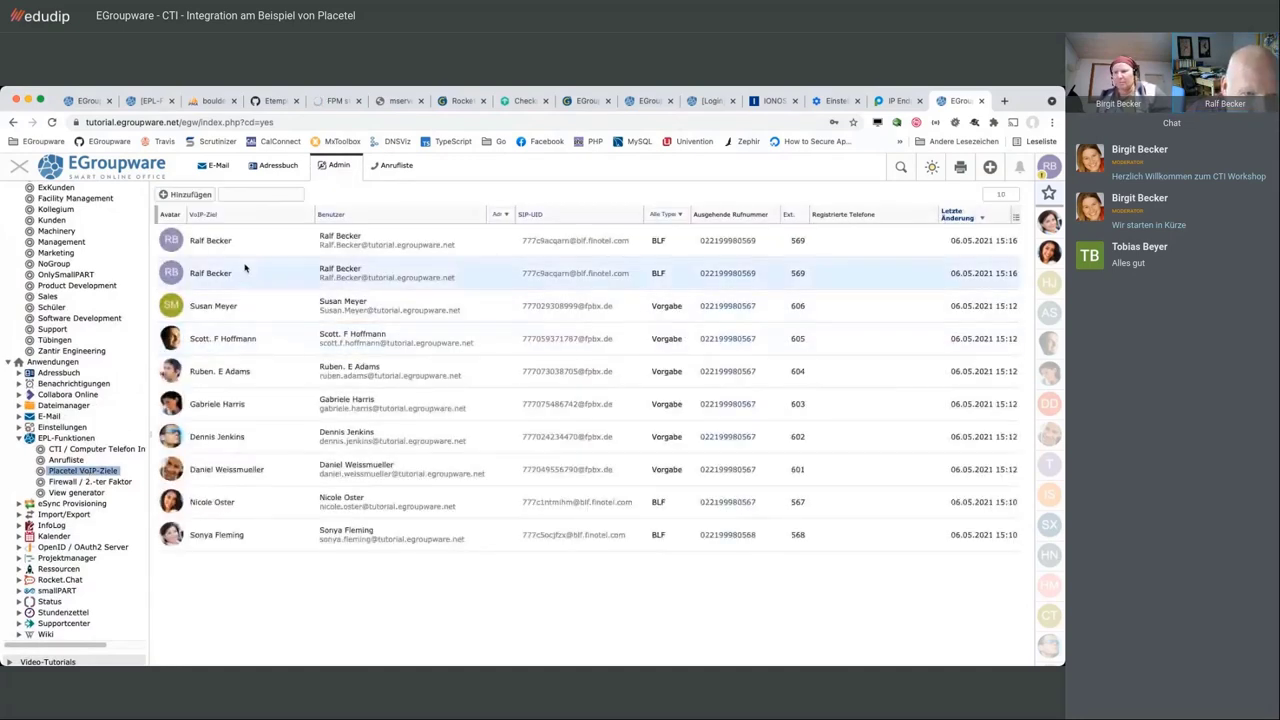
click(250, 194)
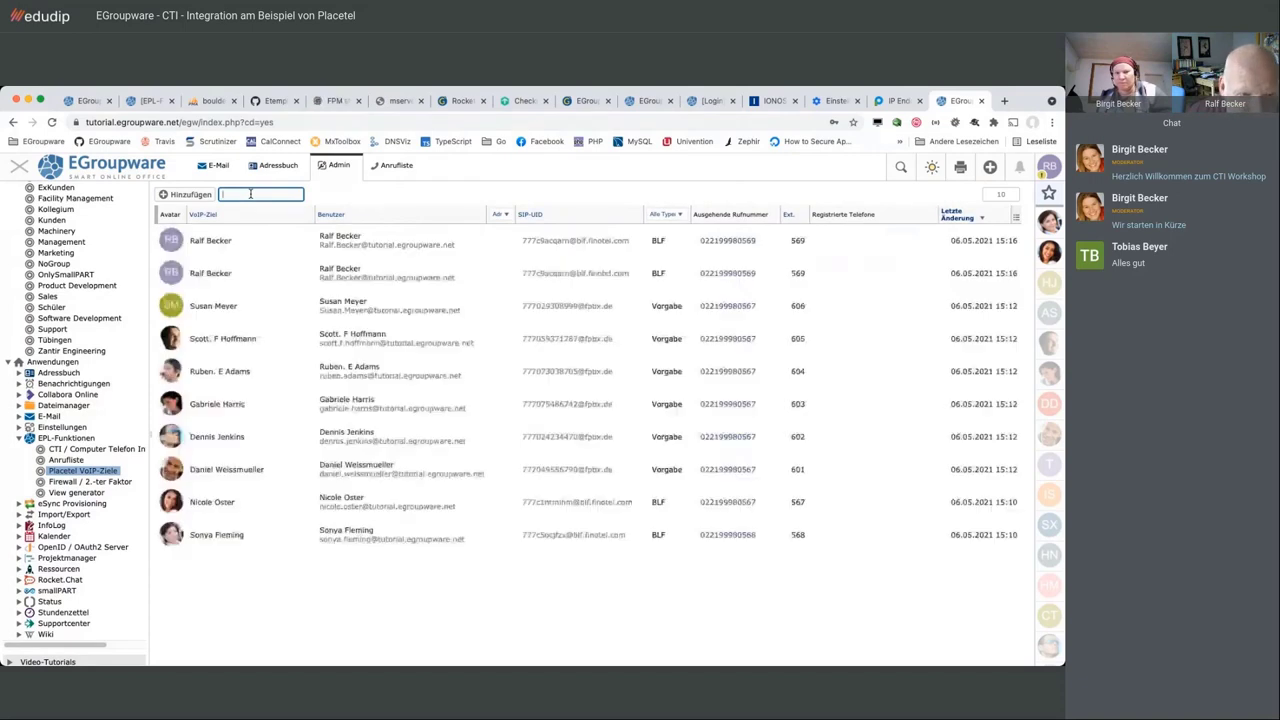
click(501, 241)
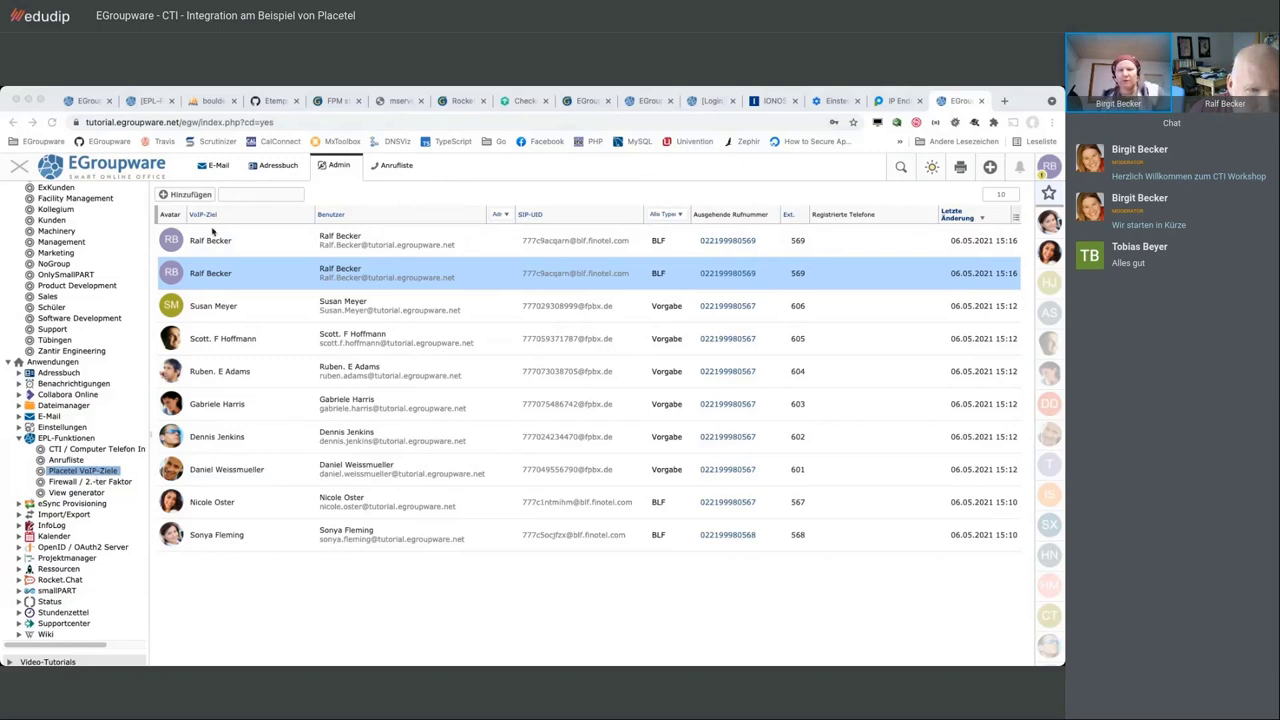
click(228, 195)
click(228, 195)
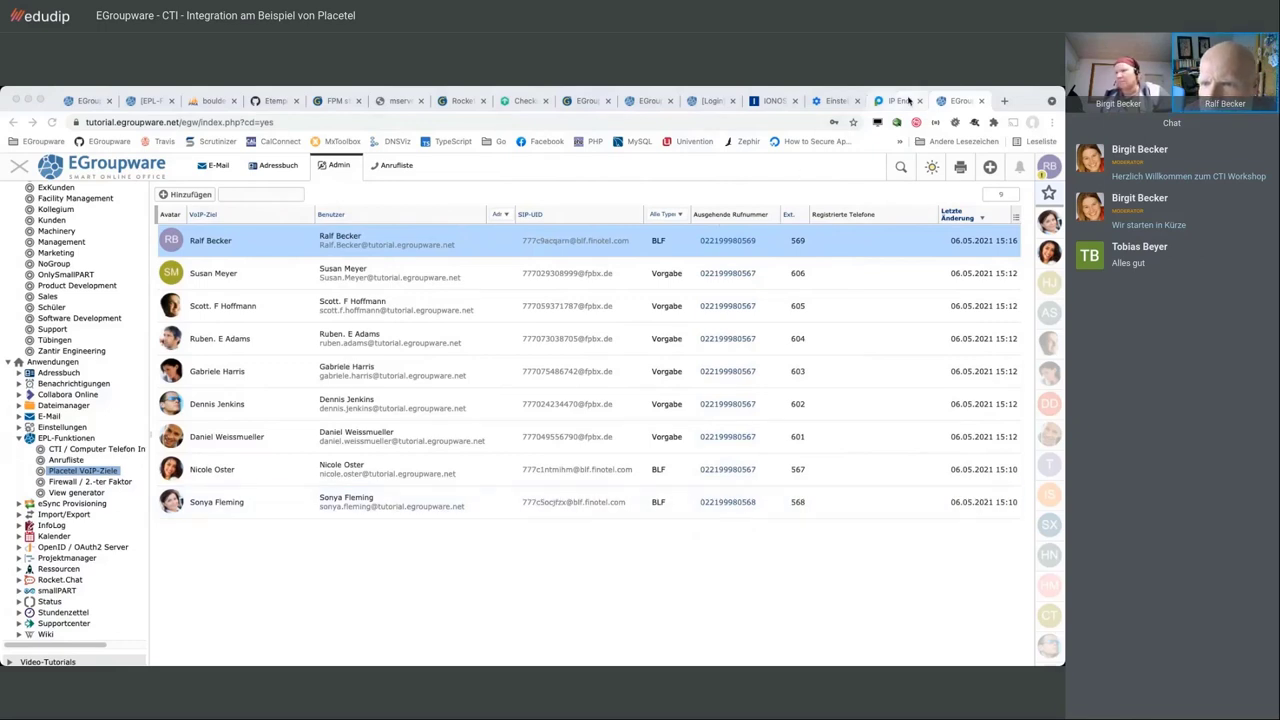
Provision the Cisco 6851 phone for extension 569 under IP Endgeräte in the Placetel portal
click(897, 101)
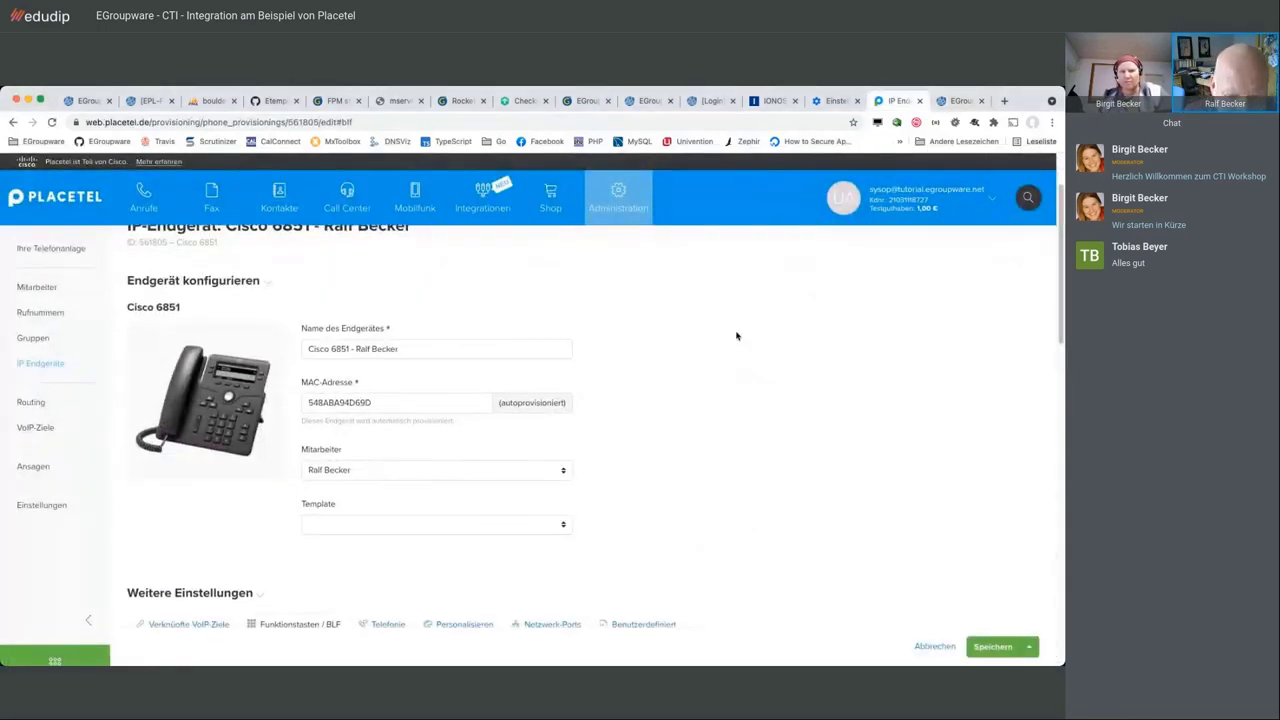
scroll(737, 334, down, 3)
scroll(737, 335, down, 3)
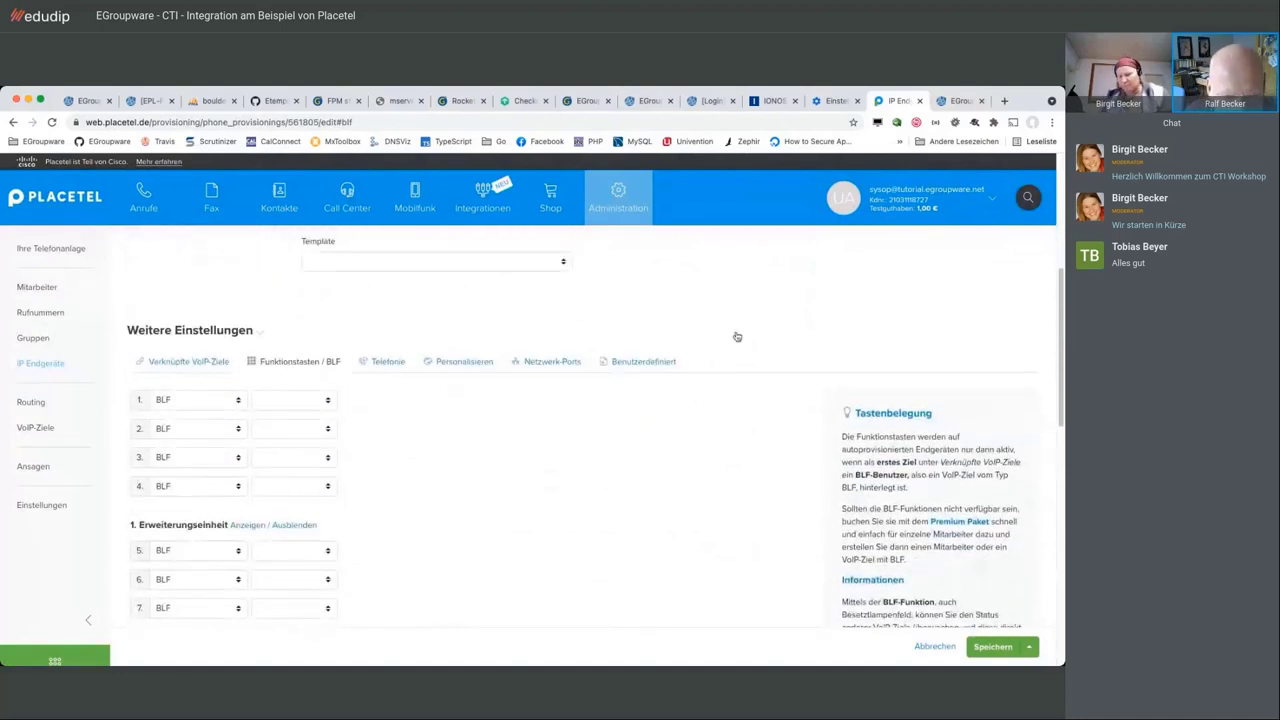
scroll(737, 336, up, 3)
click(34, 366)
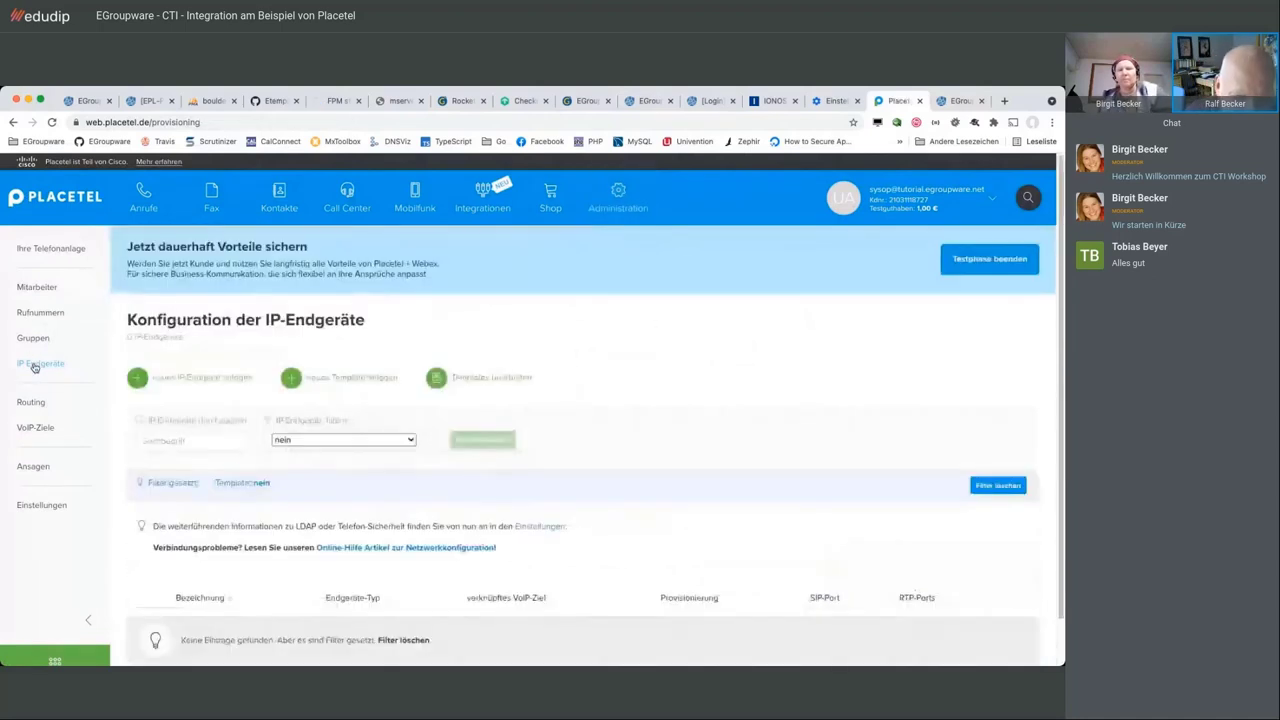
scroll(662, 420, down, 1)
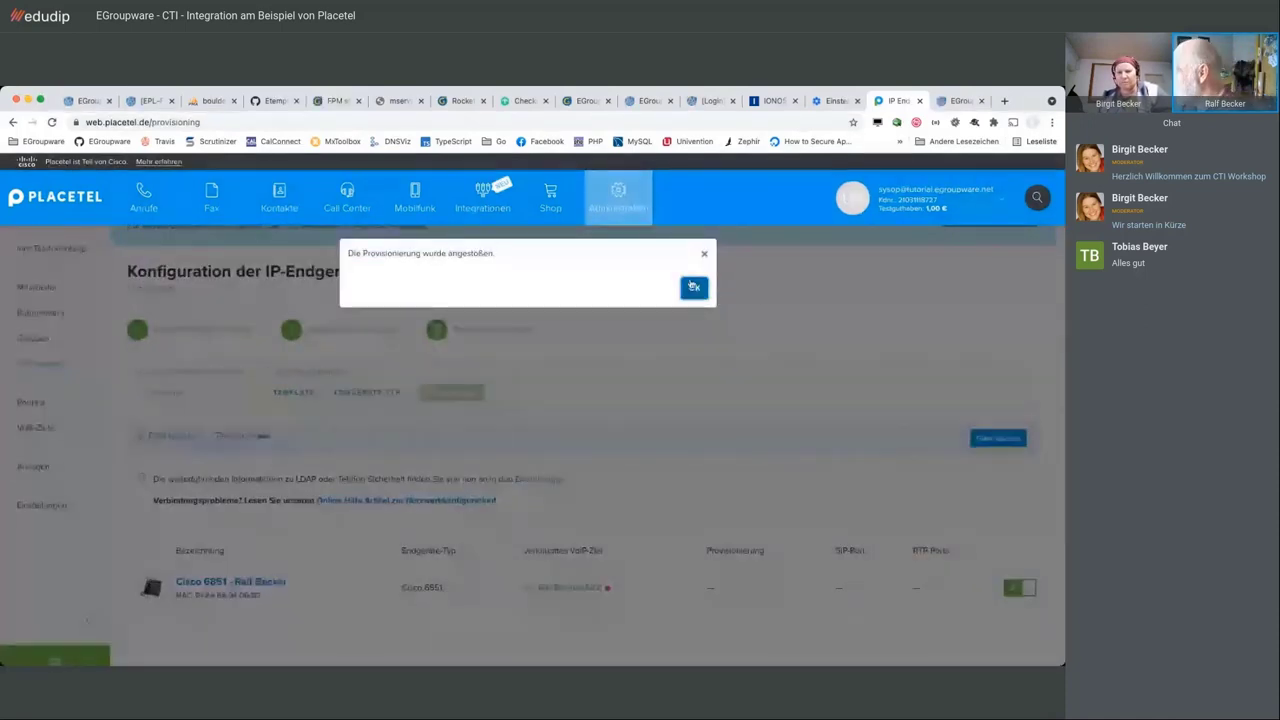
click(693, 287)
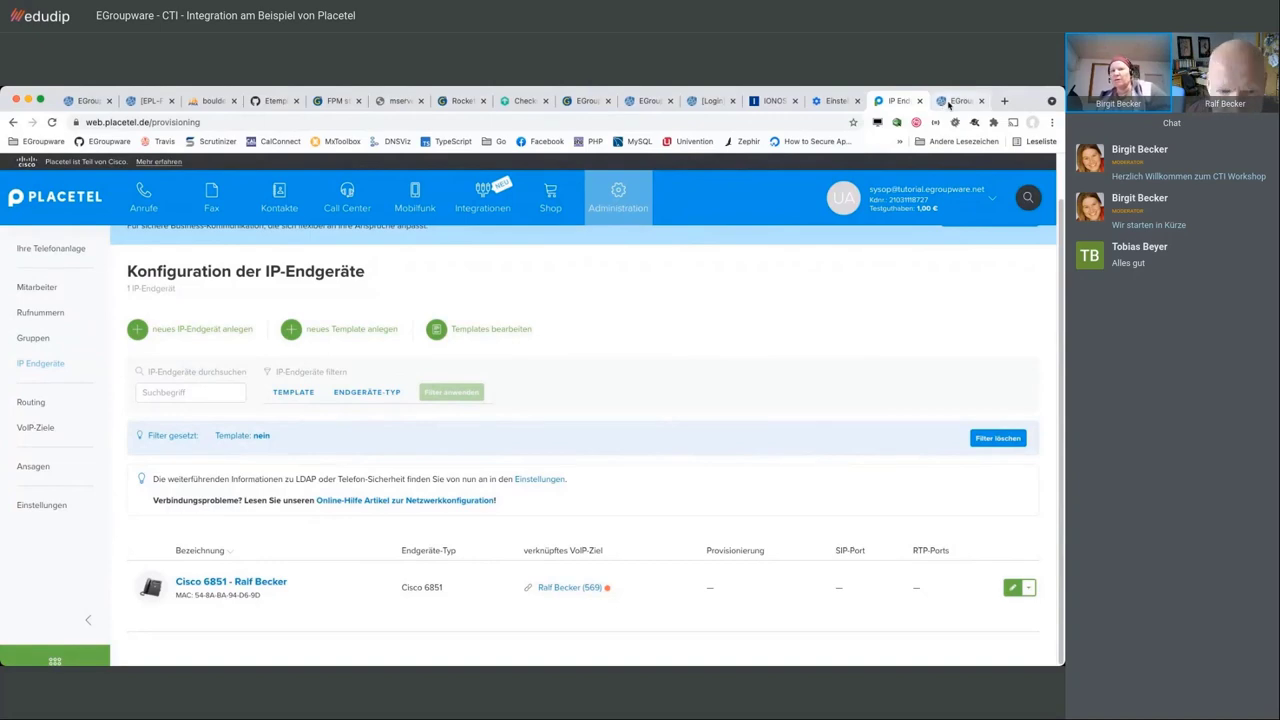
click(950, 101)
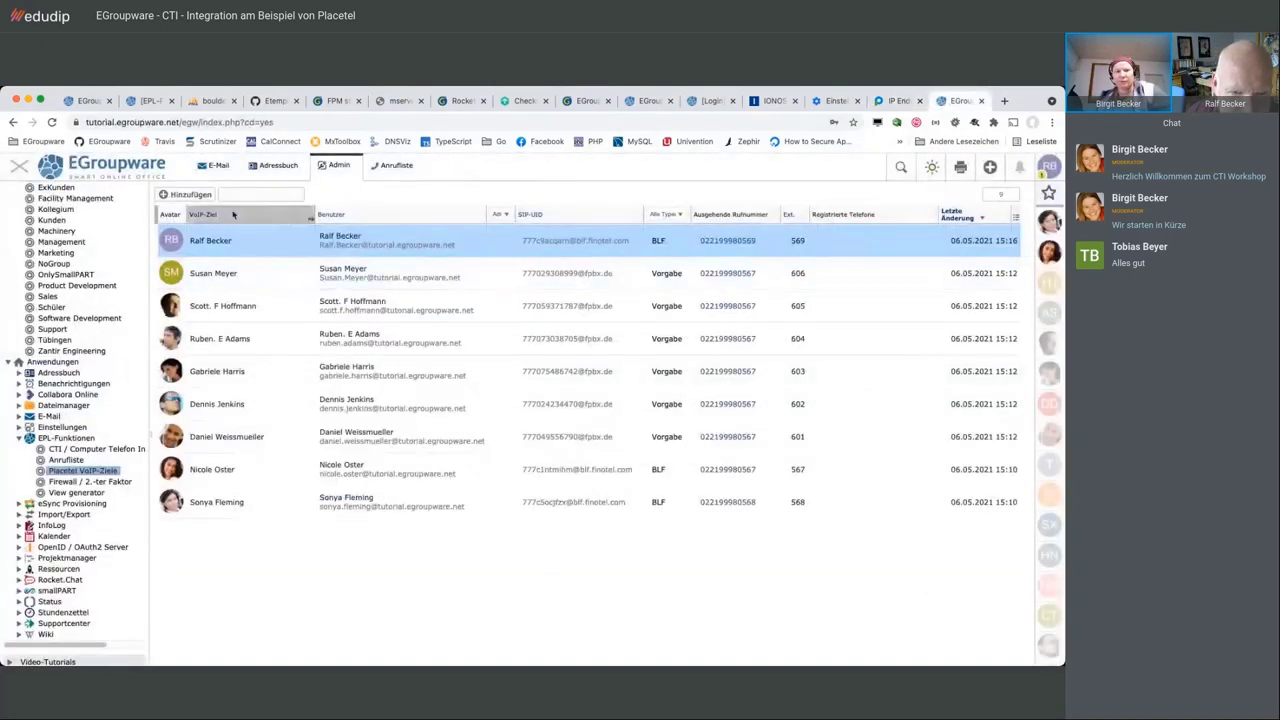
Reload VoIP-Ziele and select extension 567, now showing its placetel Standard Lite 12.2.2 phone
click(231, 195)
key(Return)
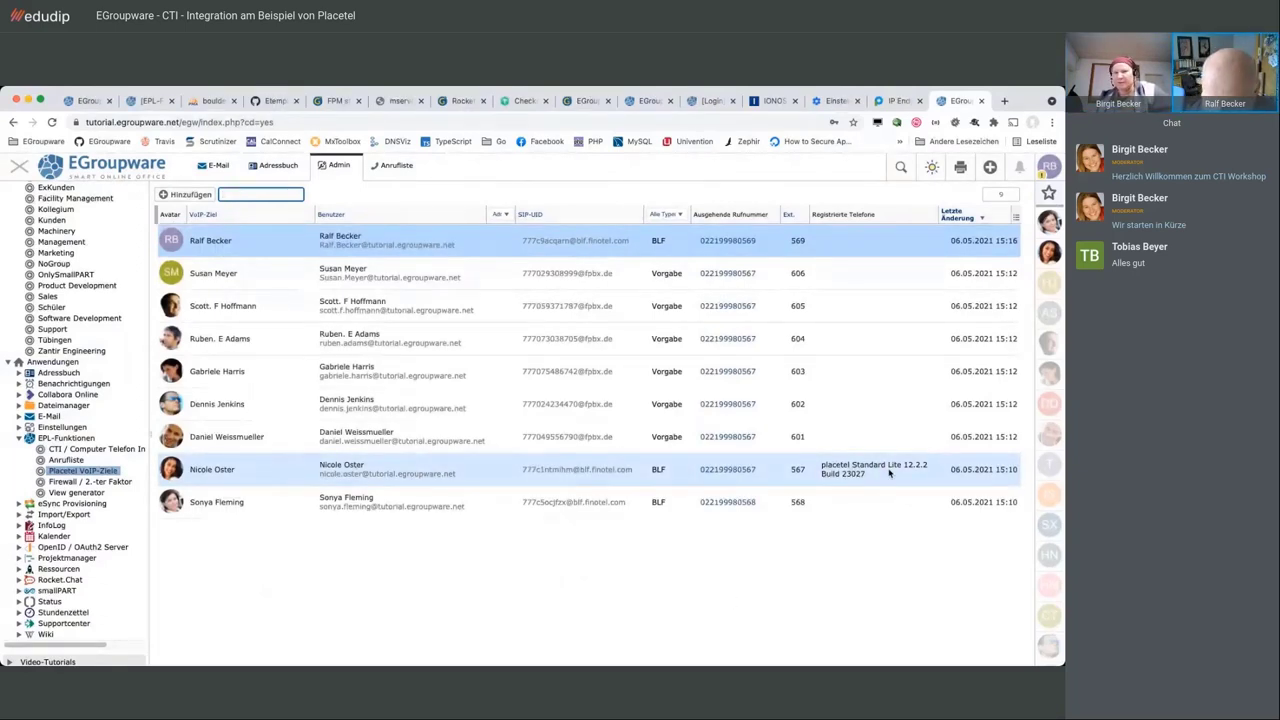
click(759, 480)
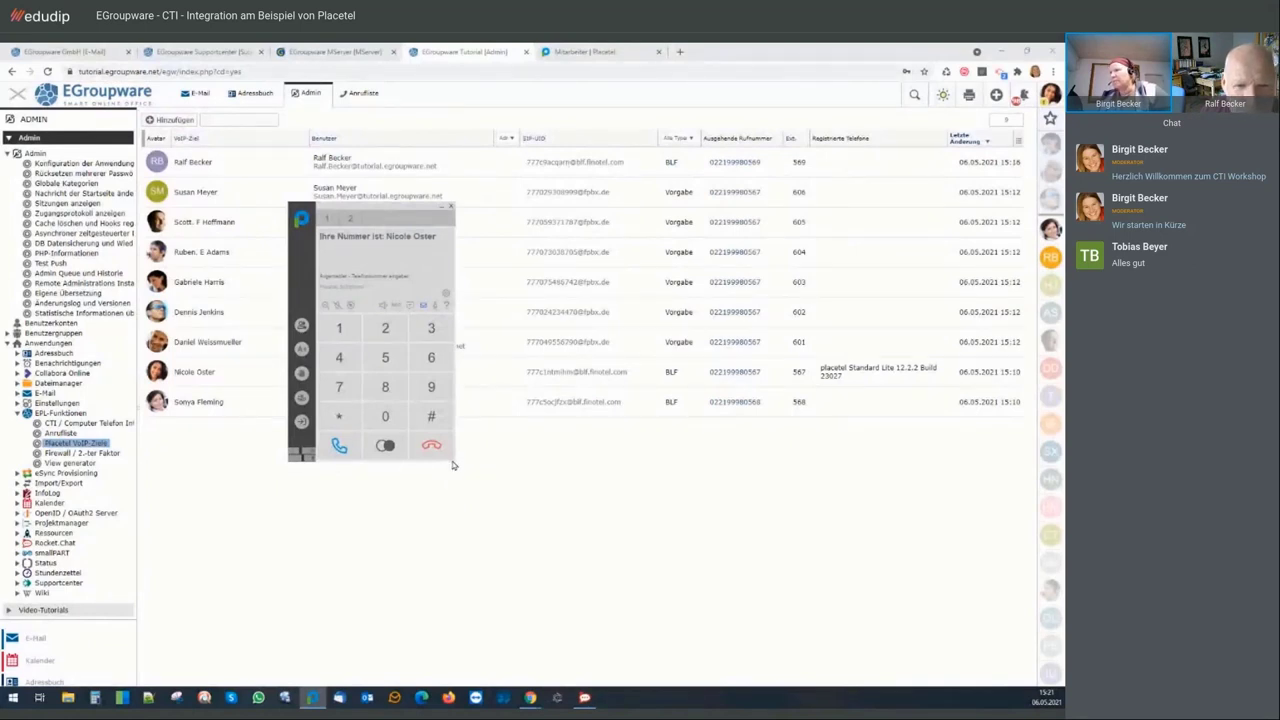
Restore the windows, move the softphone dialer toward the centre, and go to Adressbuch
drag(452, 460, 500, 471)
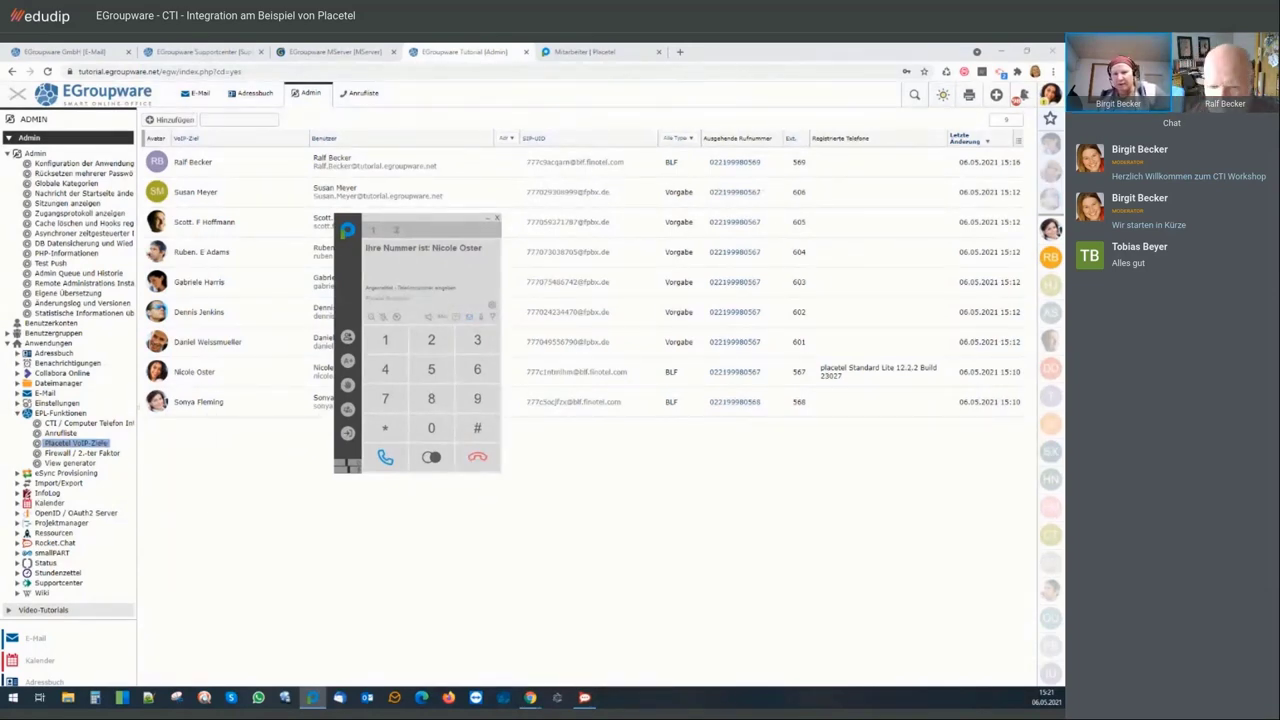
key(super+d)
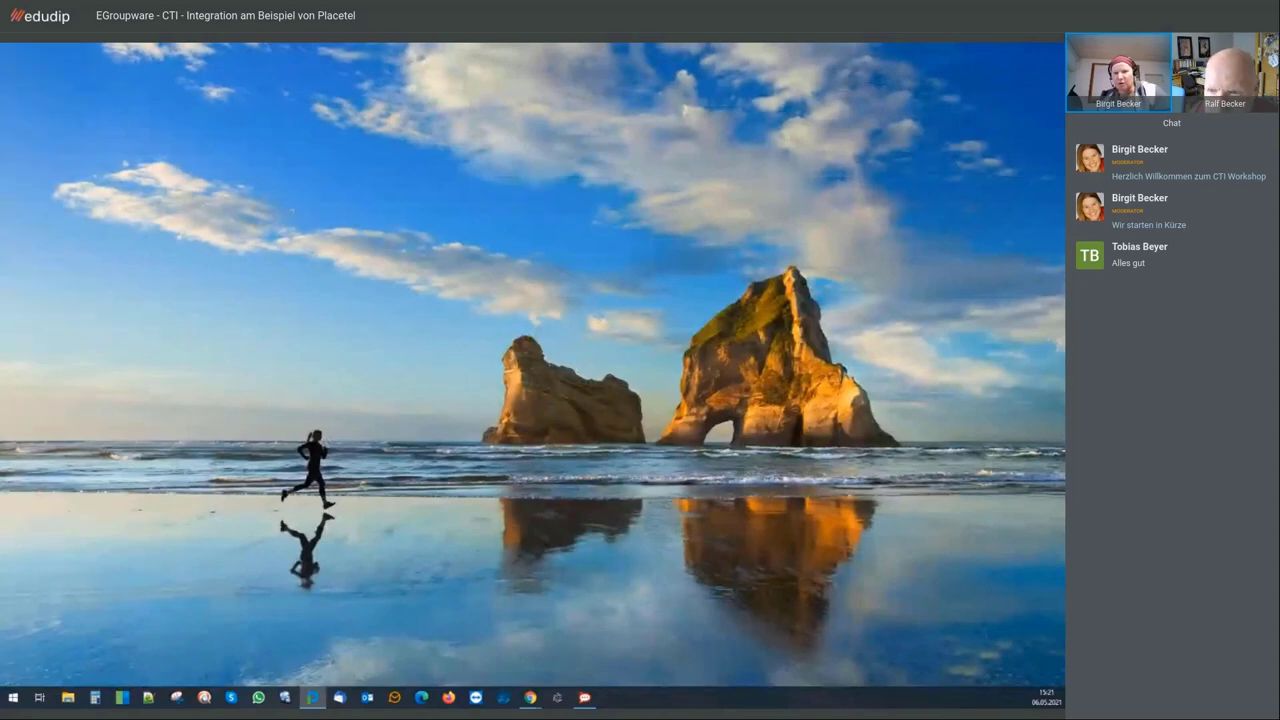
key(super+d)
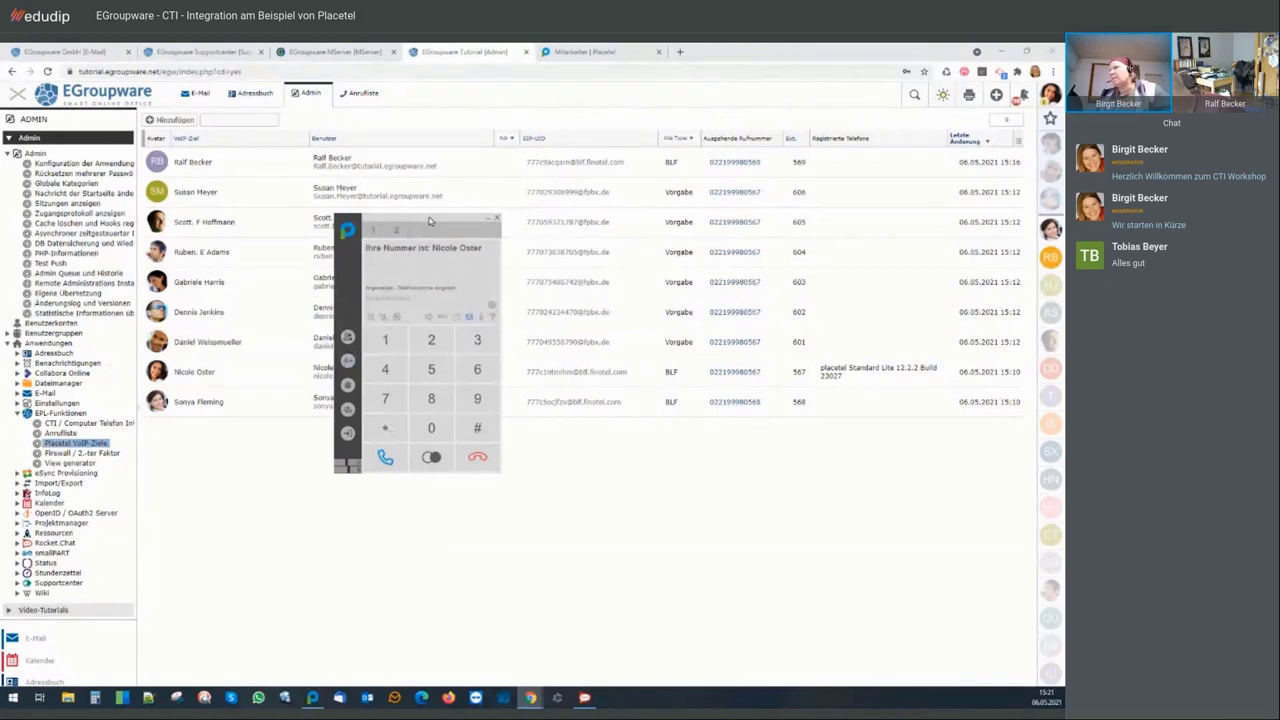
drag(430, 220, 586, 266)
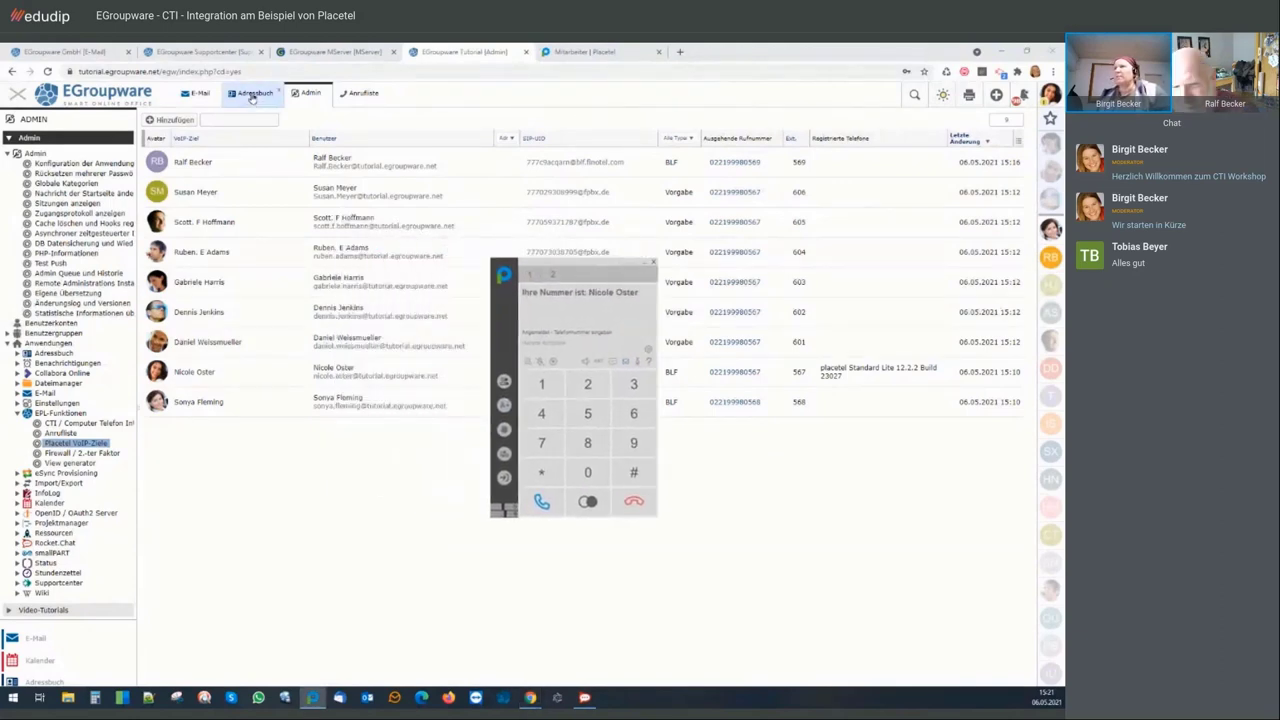
click(253, 94)
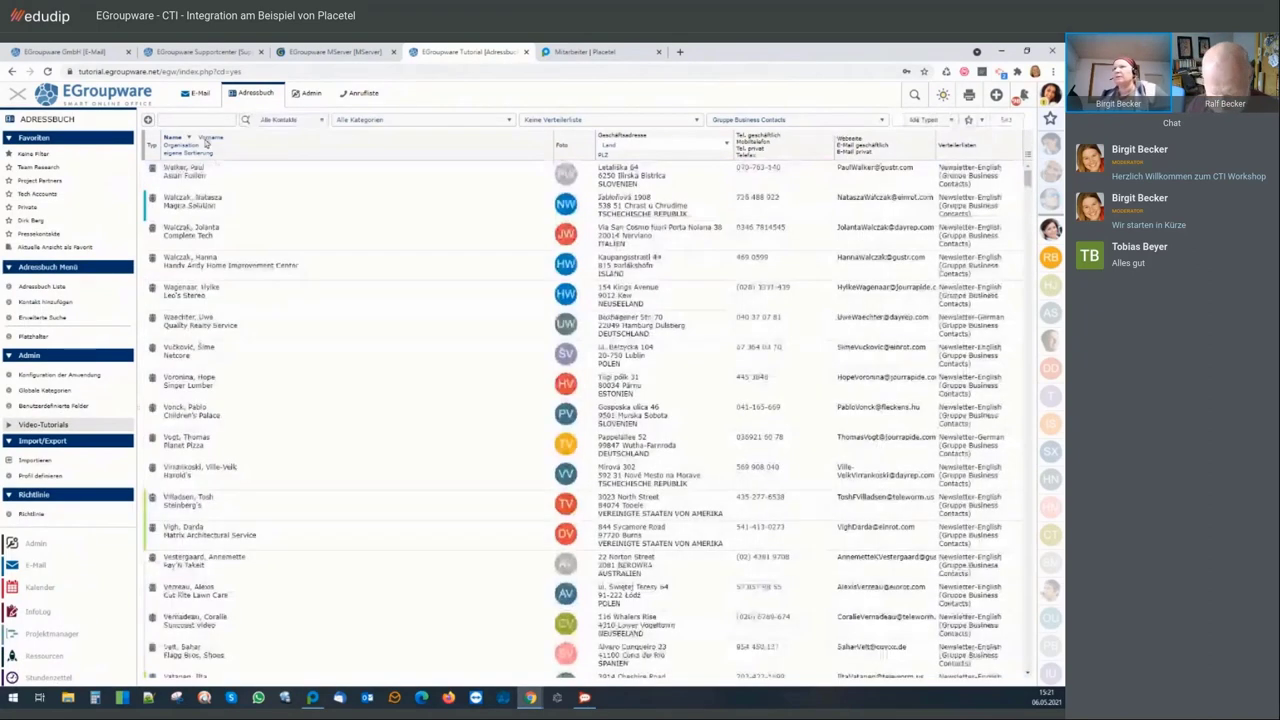
Find the presenter's contact in Alle Adressbücher, call its Tel. geschäftlich number, and answer it
click(197, 119)
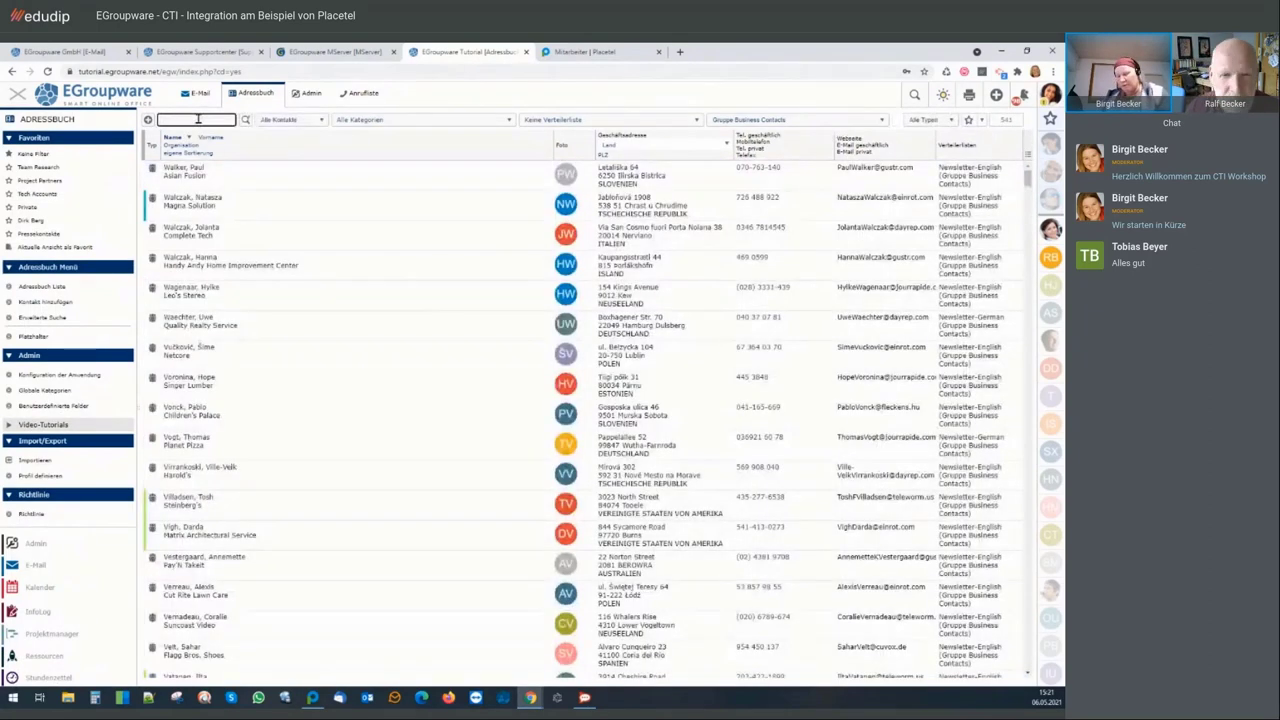
text(i)
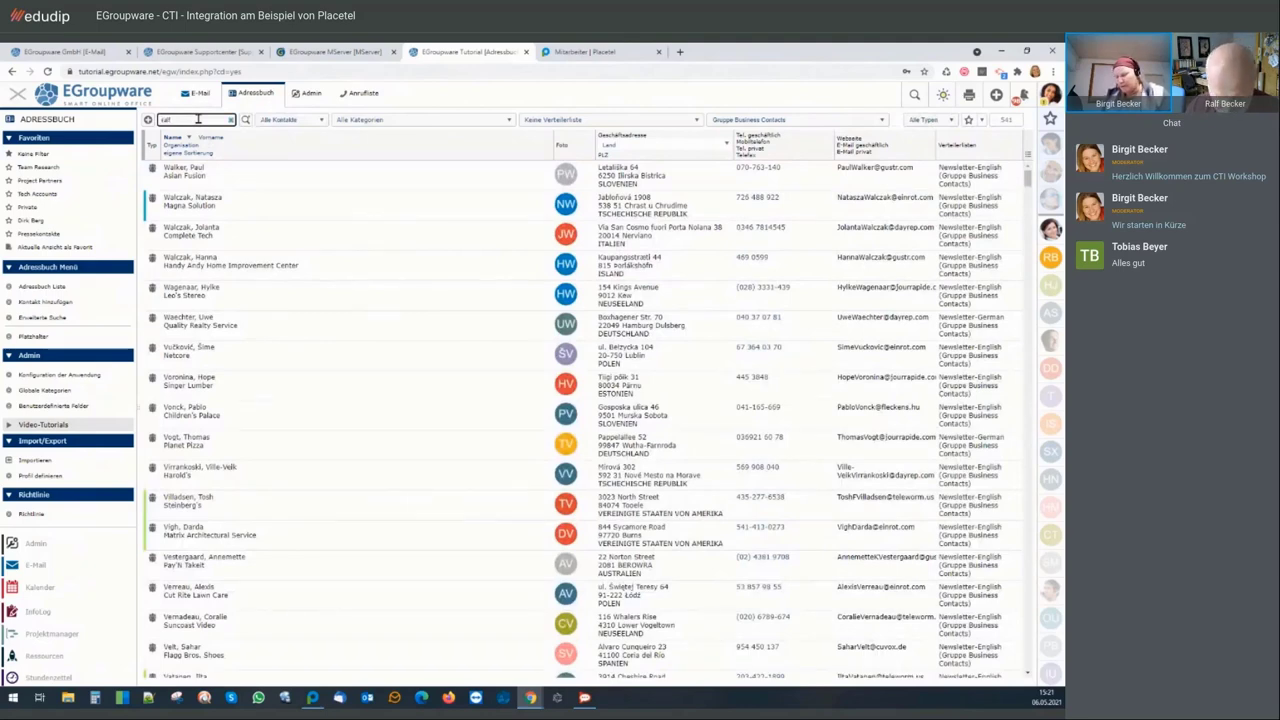
text(el)
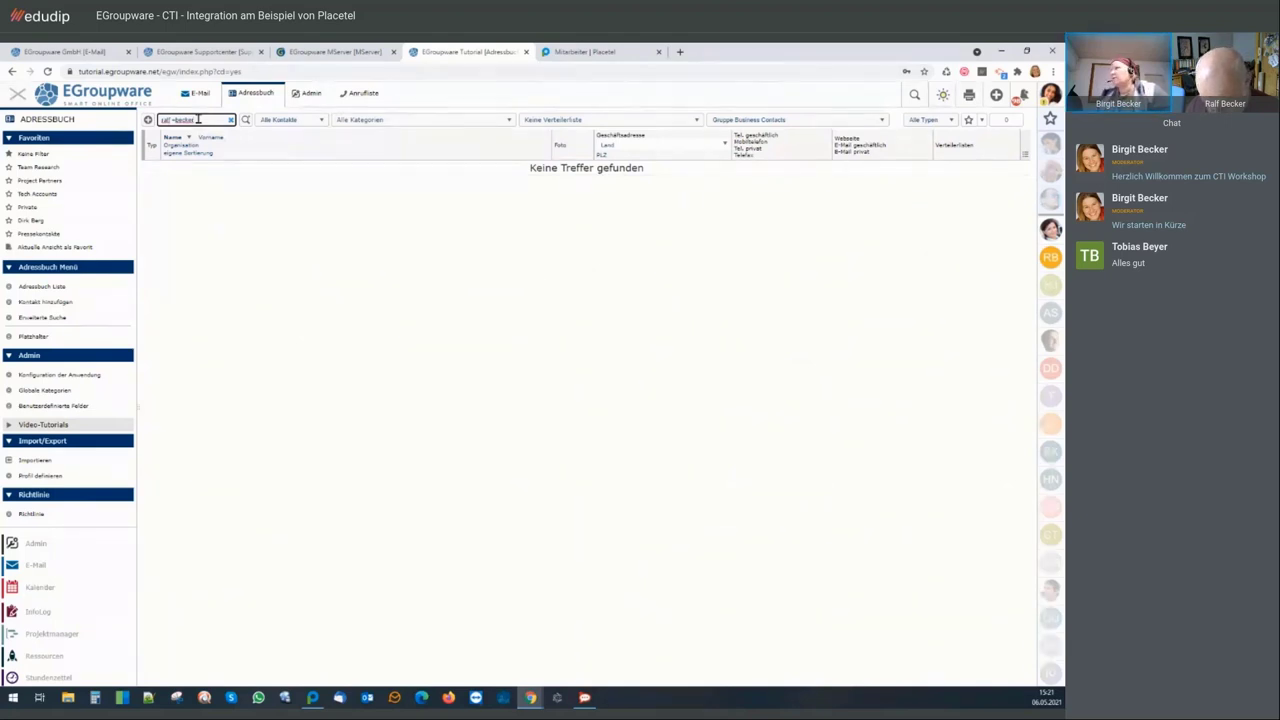
click(725, 127)
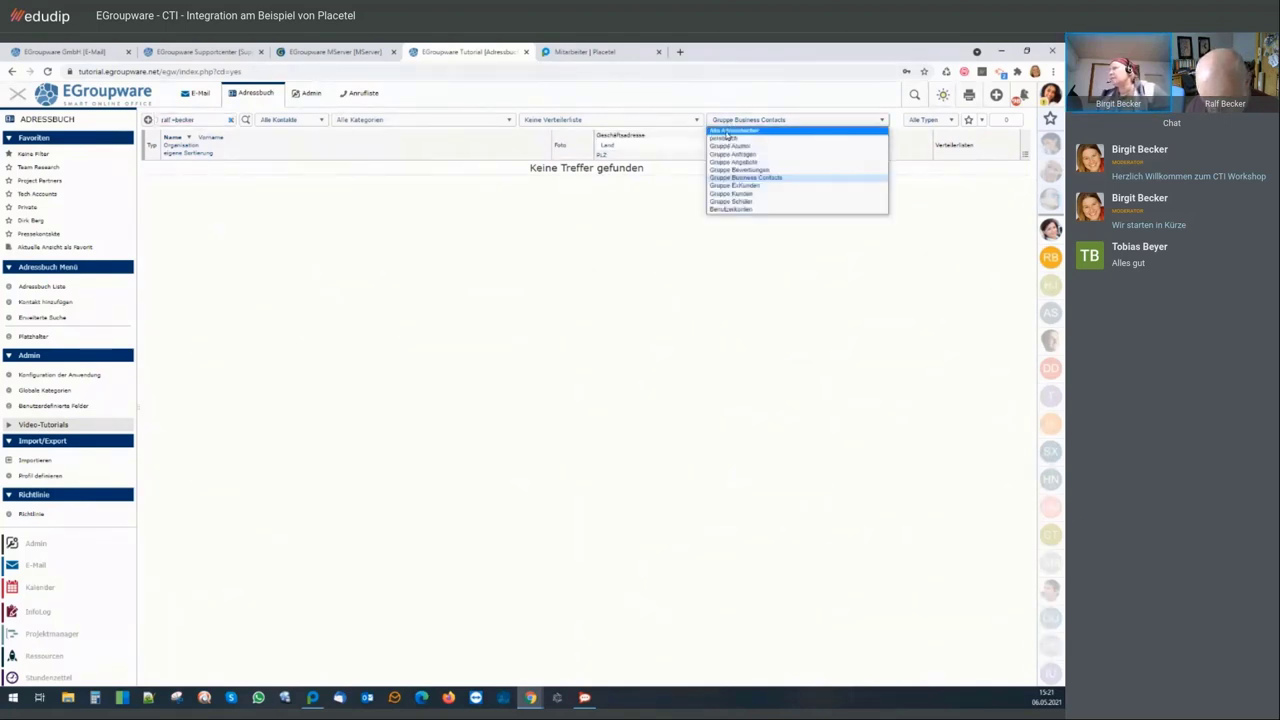
click(745, 133)
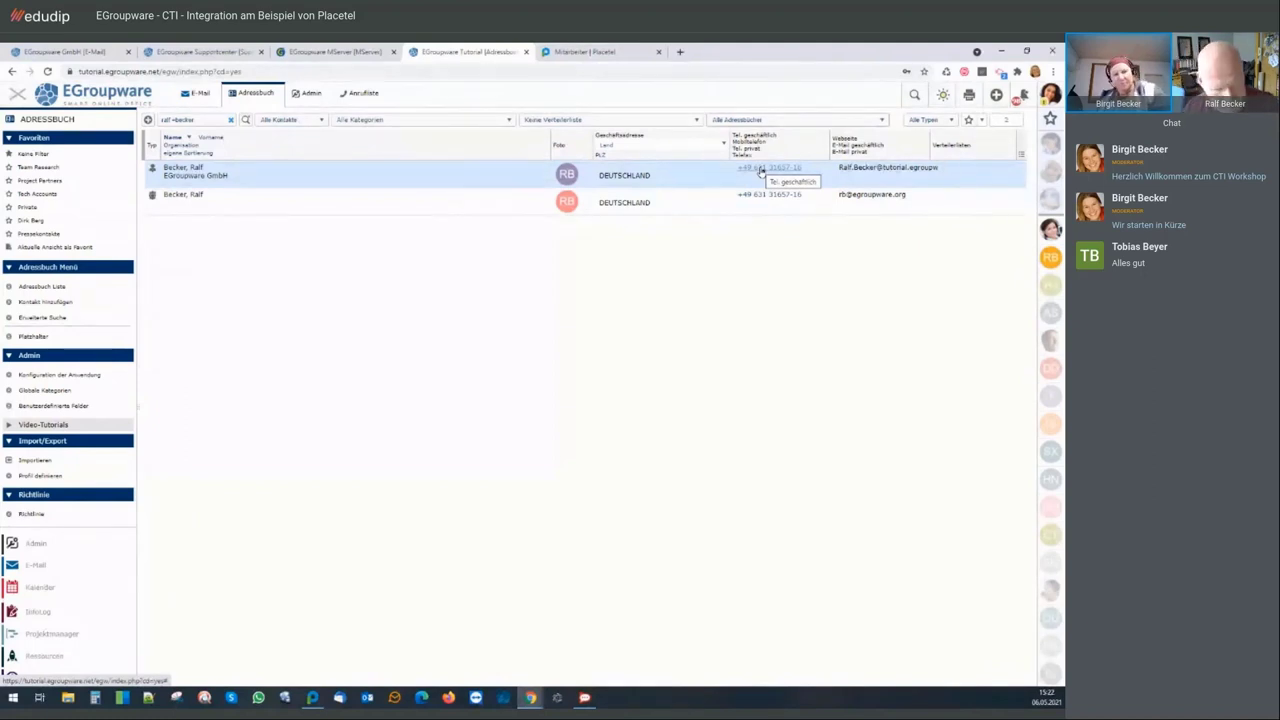
click(762, 168)
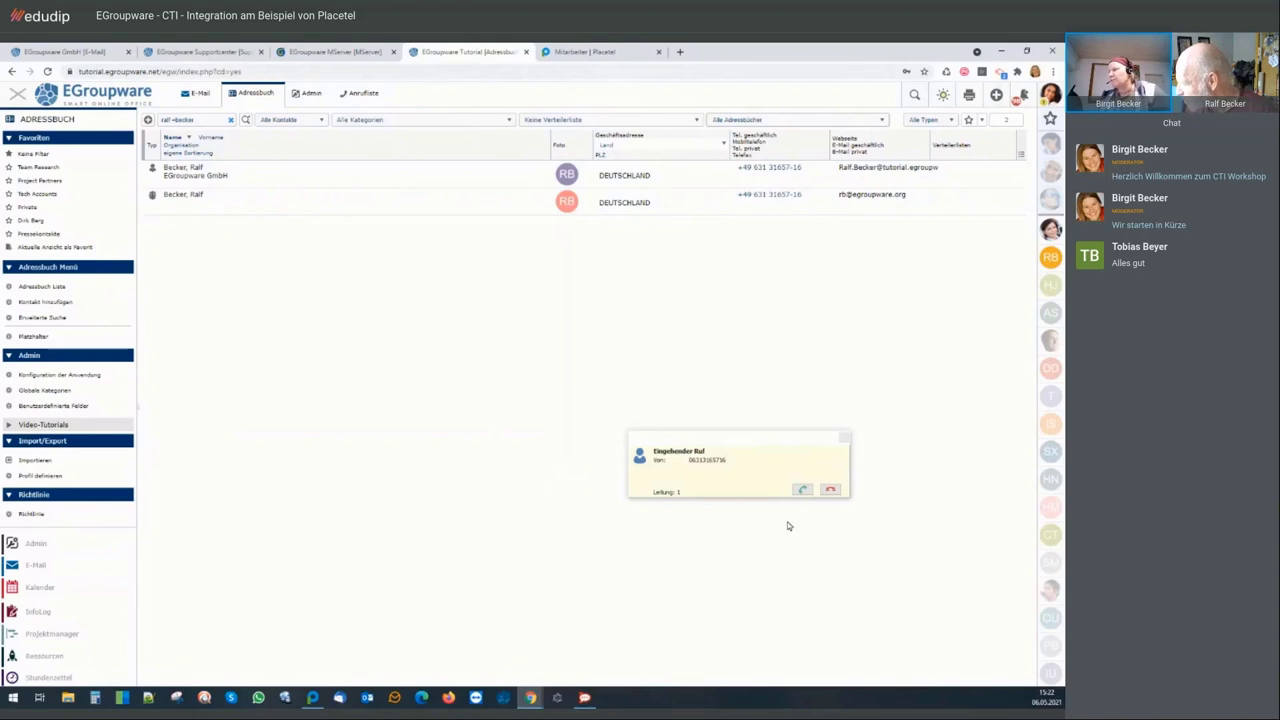
click(801, 491)
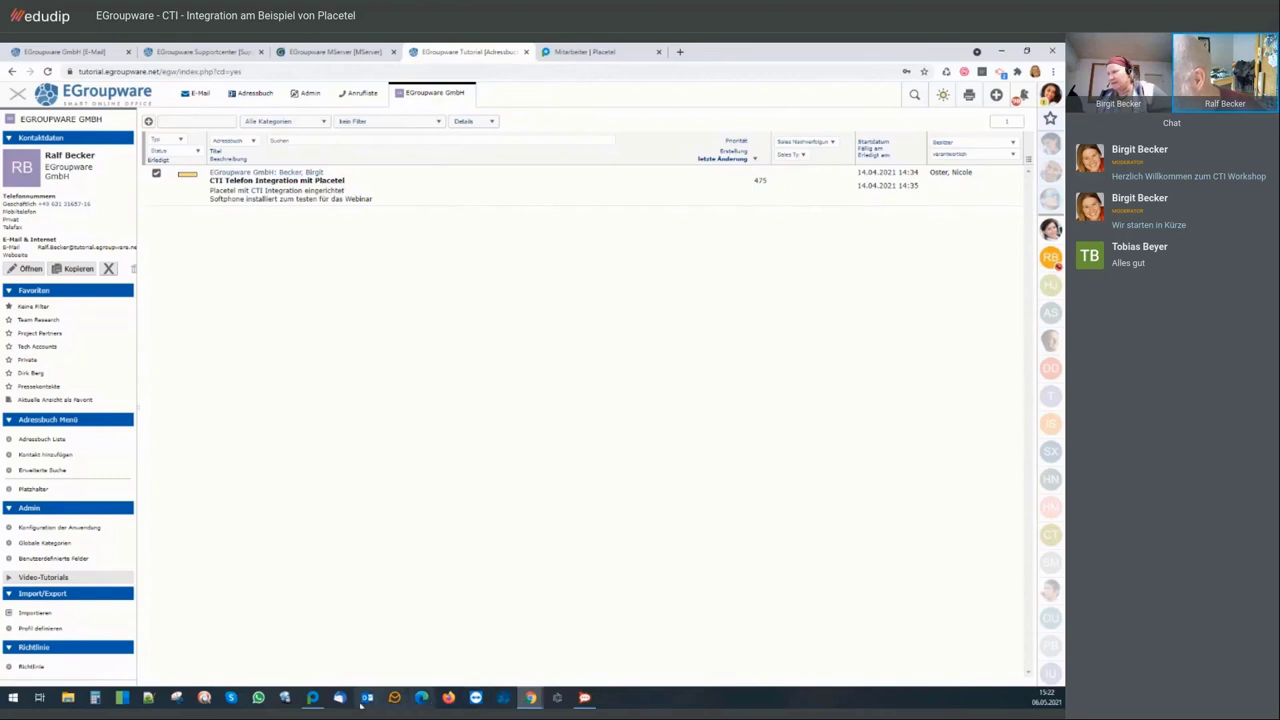
Check the logged test calls in the Anrufliste, then return to the Adressbuch search results
mouse_move(313, 700)
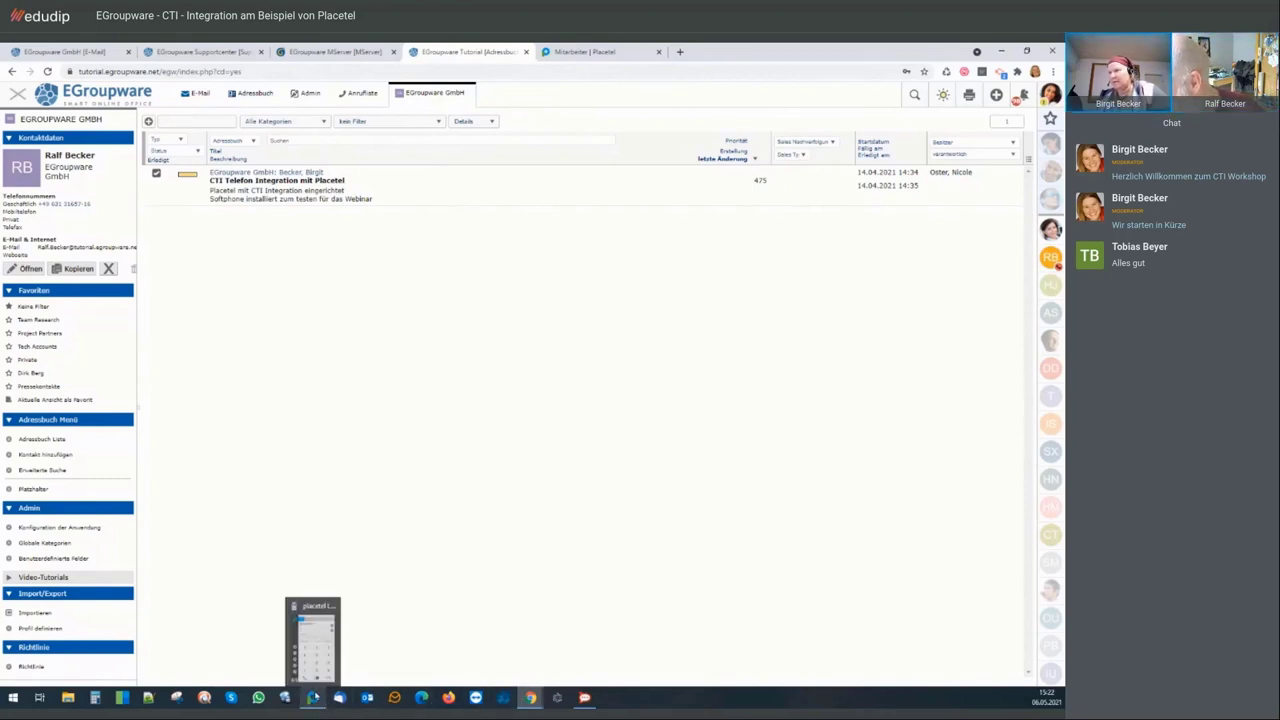
click(316, 630)
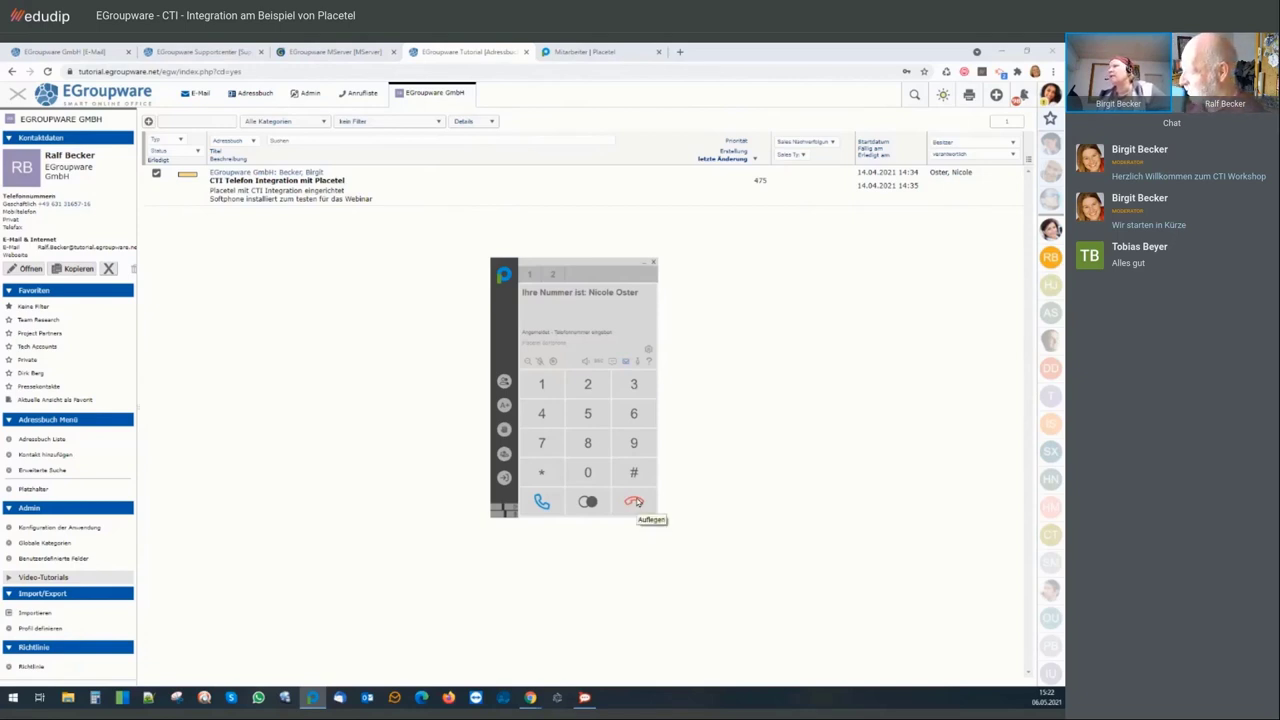
click(360, 97)
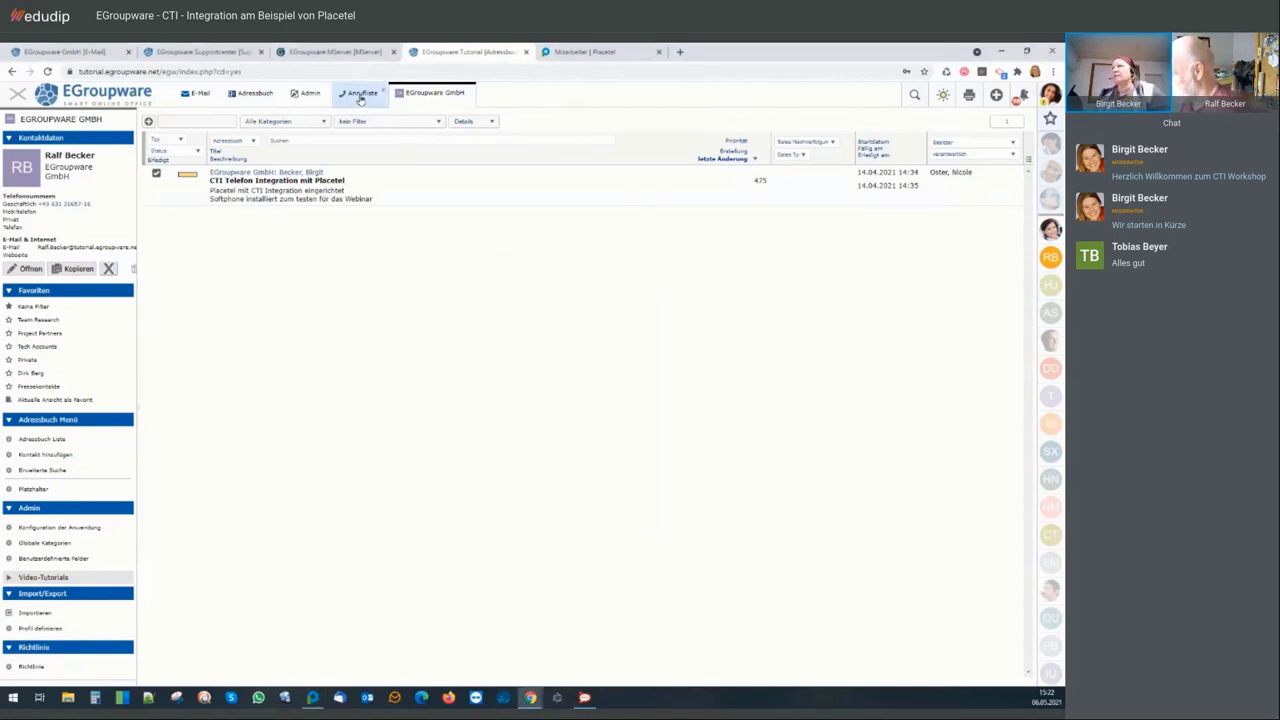
click(360, 97)
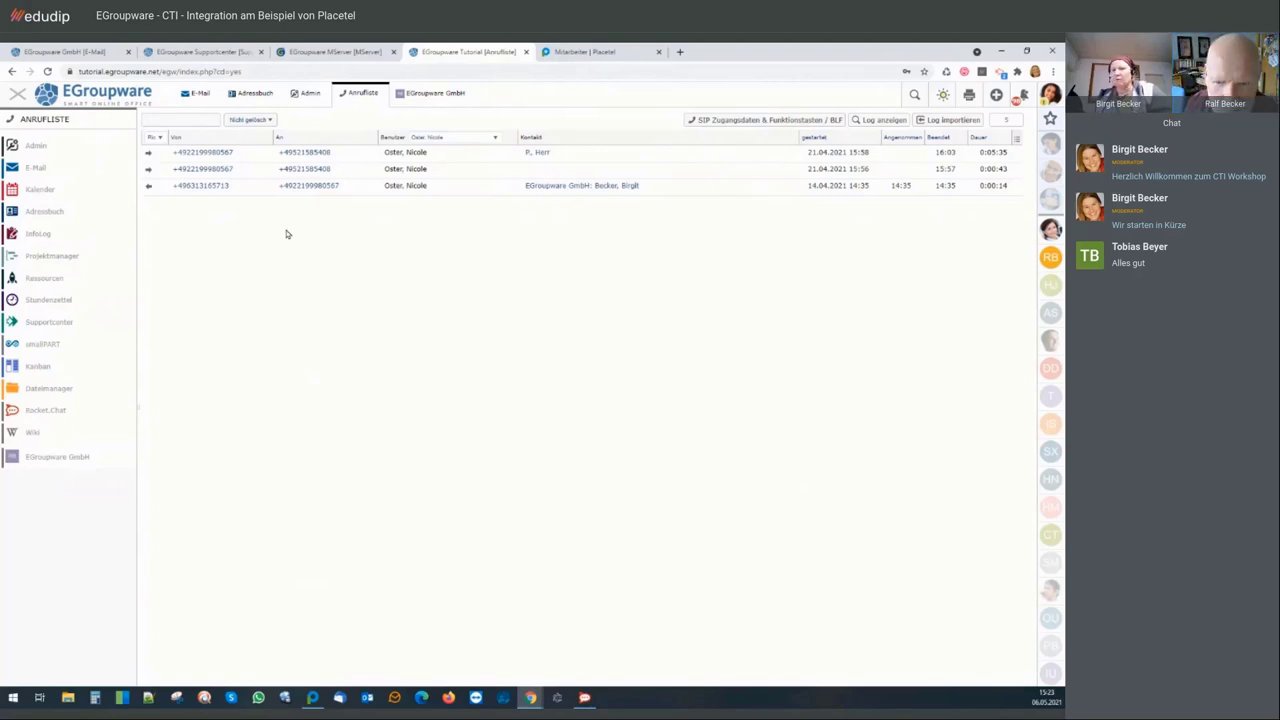
click(313, 699)
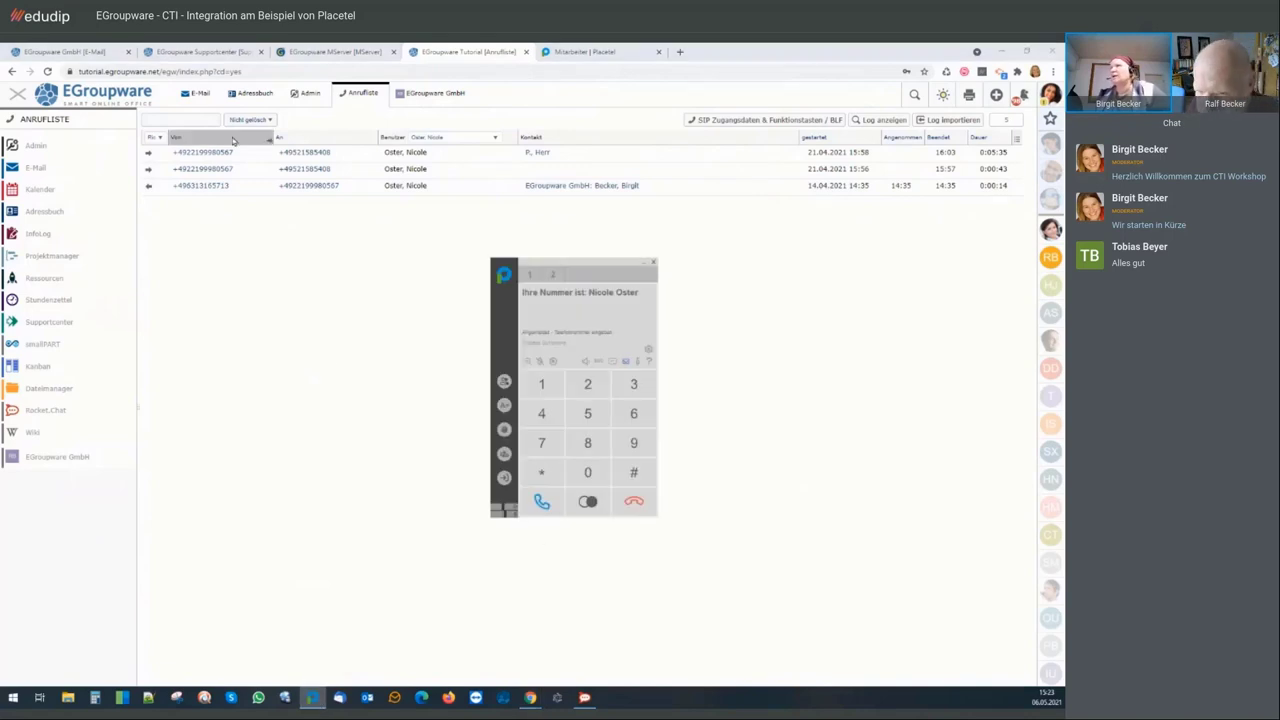
click(246, 95)
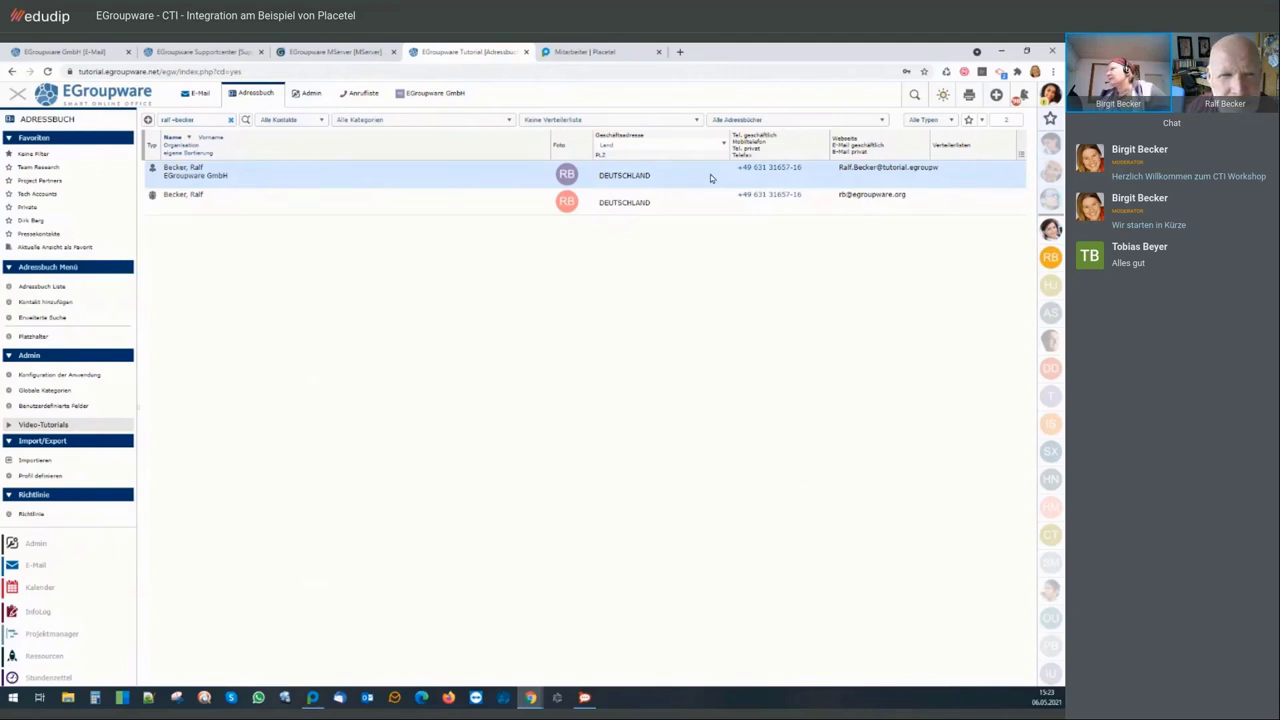
Open the first contact's Organisation tab at the zusätzl. Telefon field, then switch to Admin
right_click(471, 183)
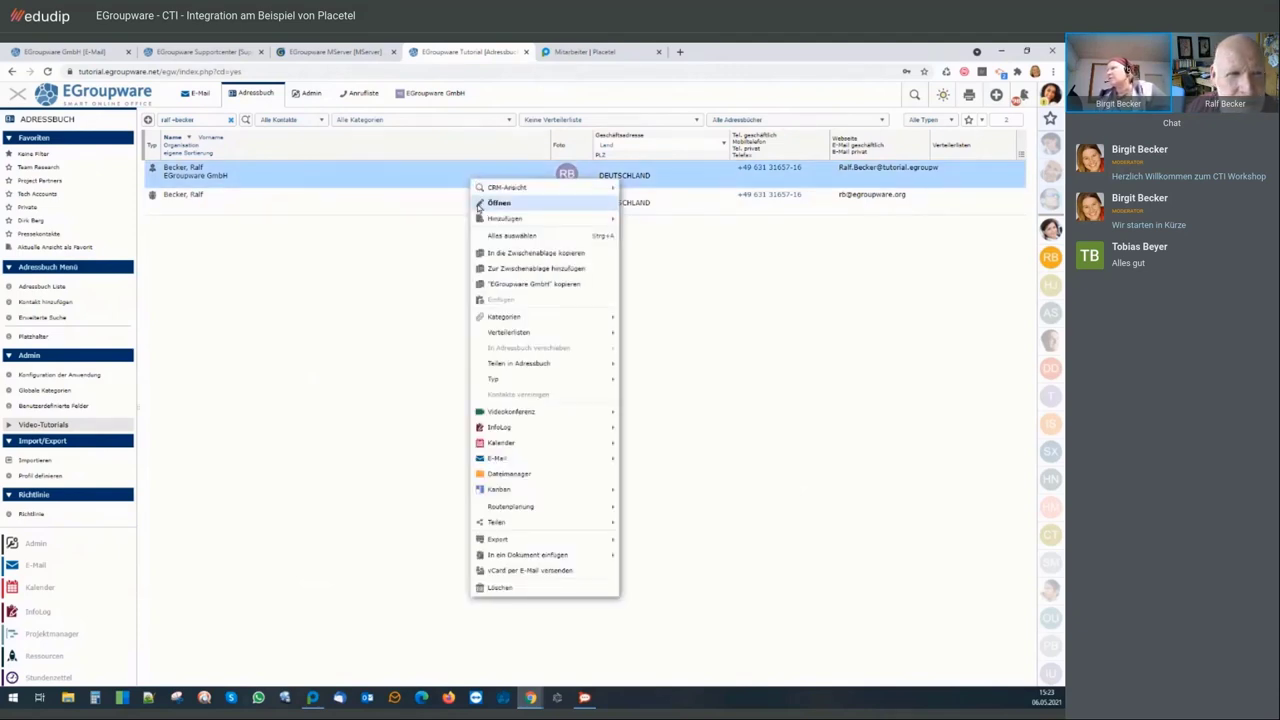
click(481, 205)
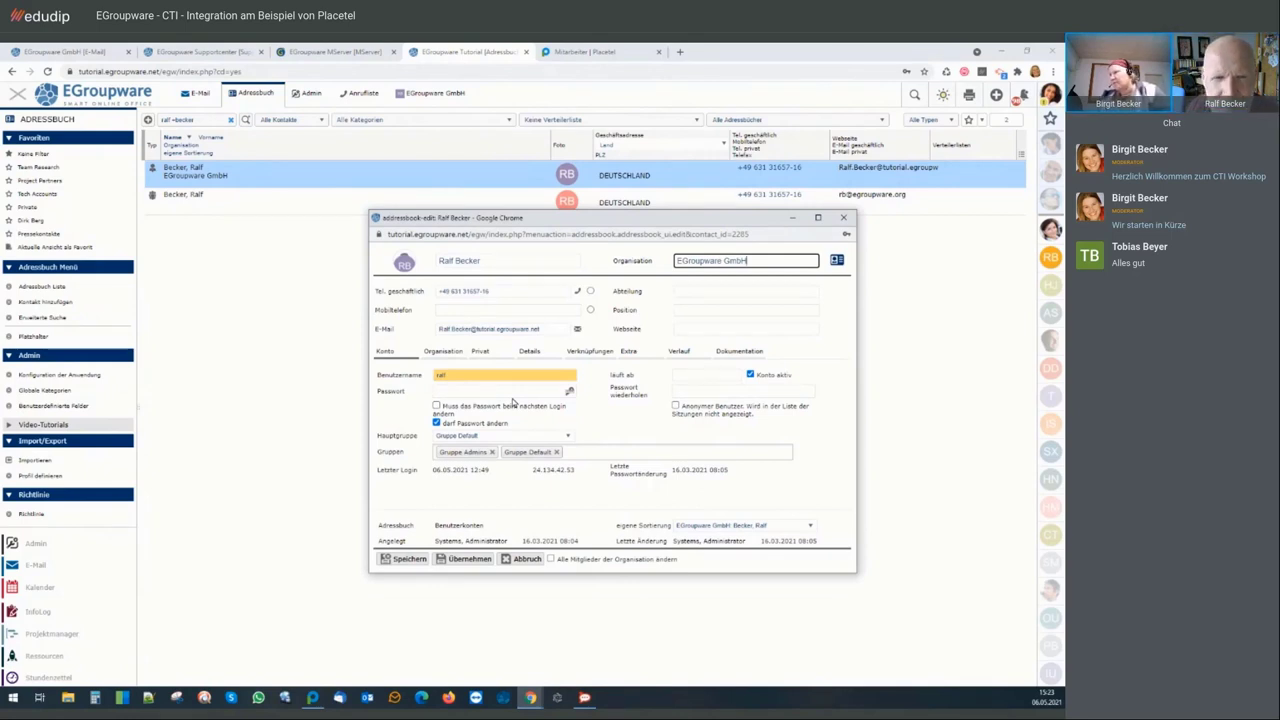
click(445, 352)
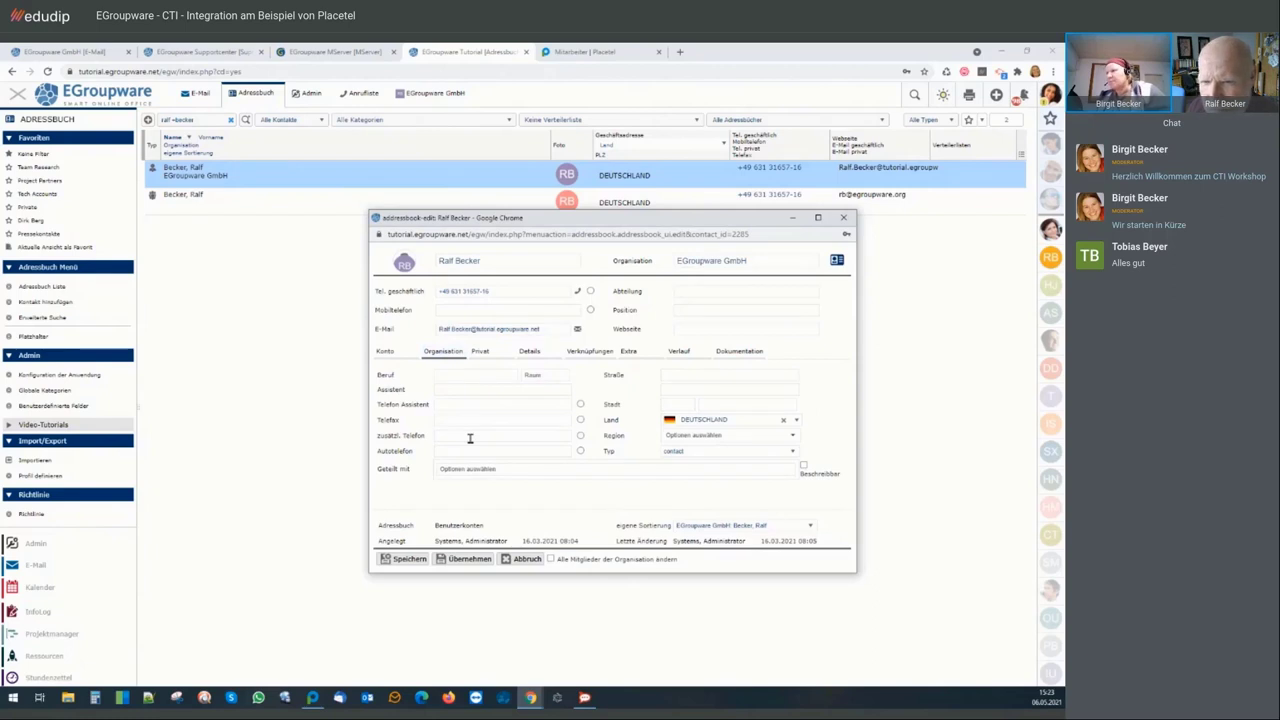
click(507, 440)
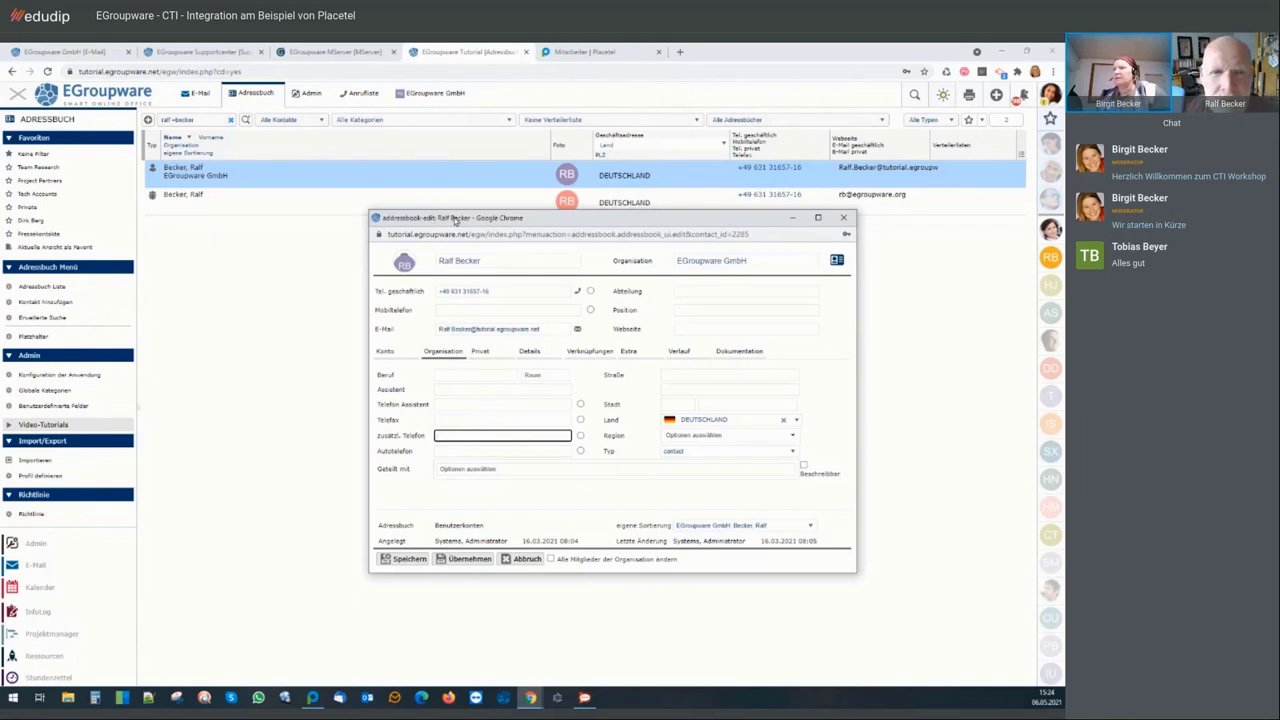
drag(452, 220, 403, 230)
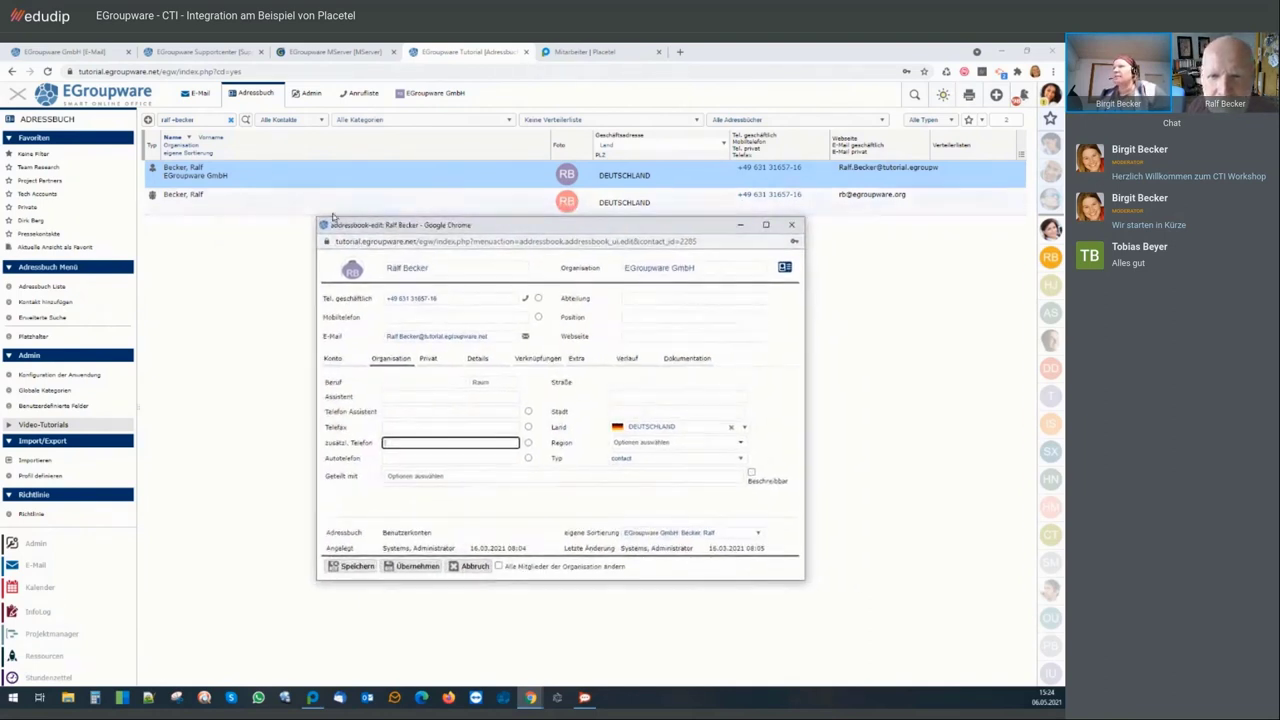
click(309, 100)
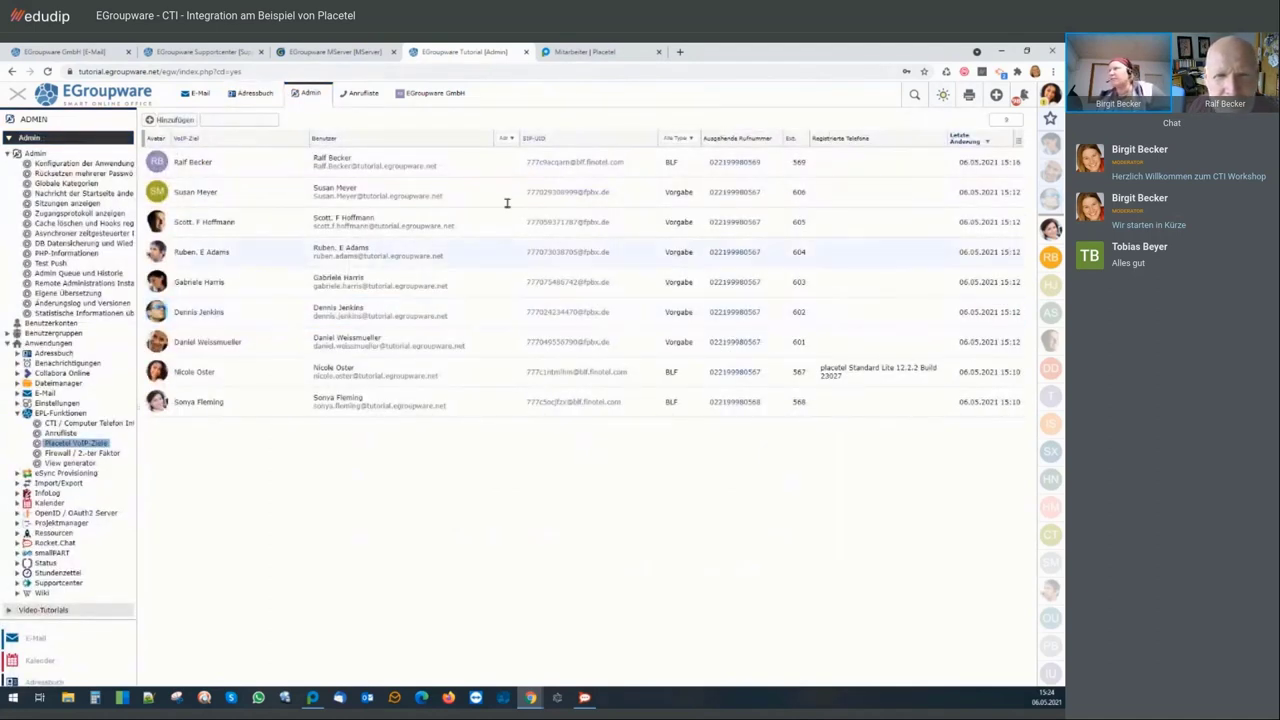
right_click(733, 164)
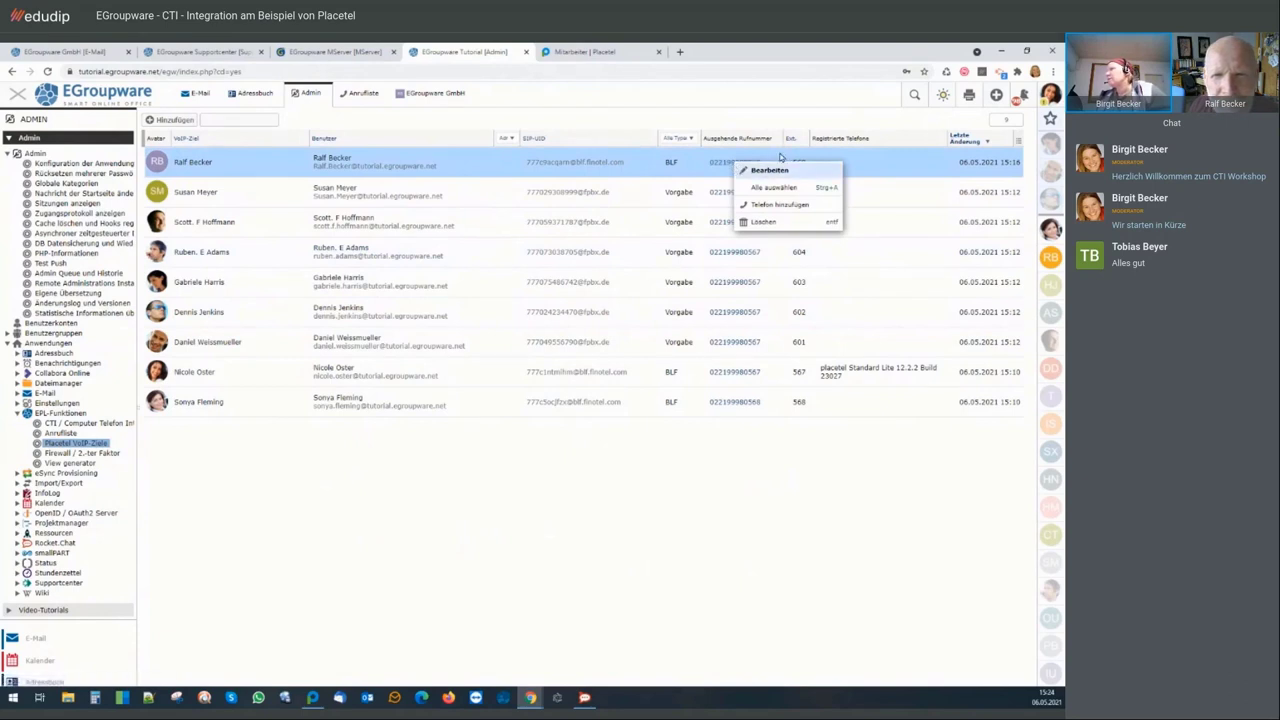
click(770, 171)
drag(762, 164, 709, 168)
key(ctrl+c)
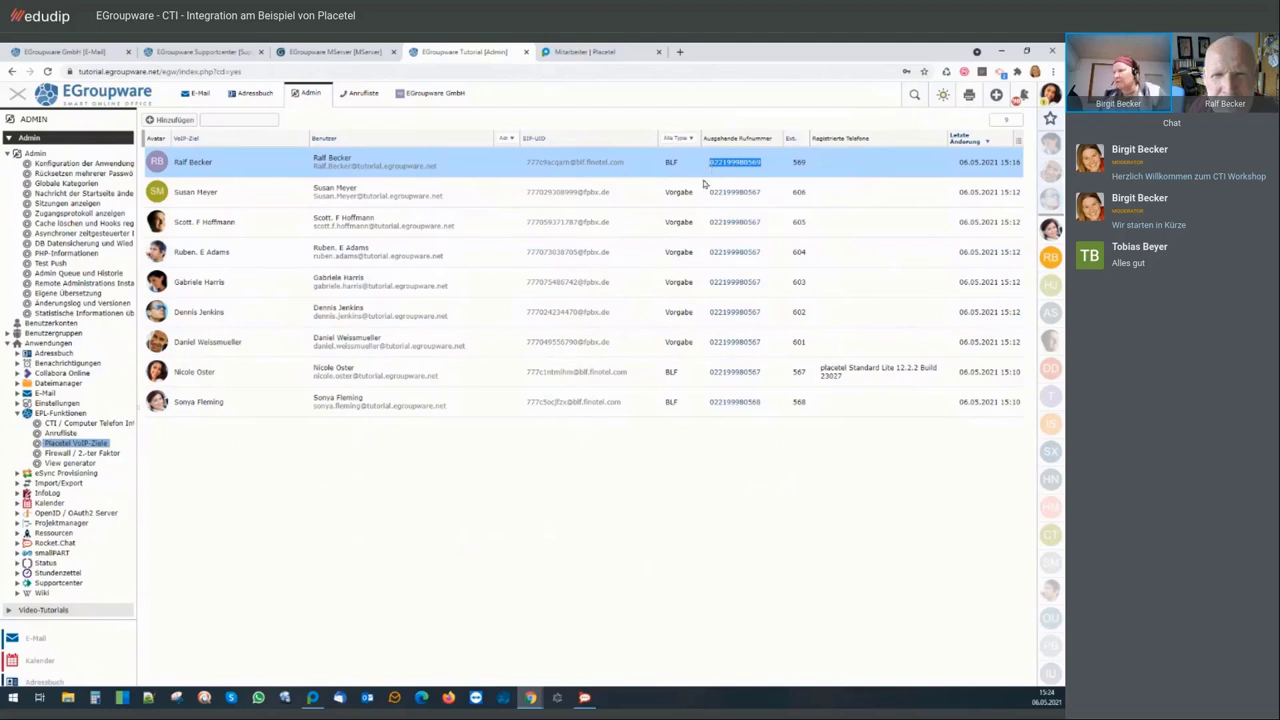
click(530, 697)
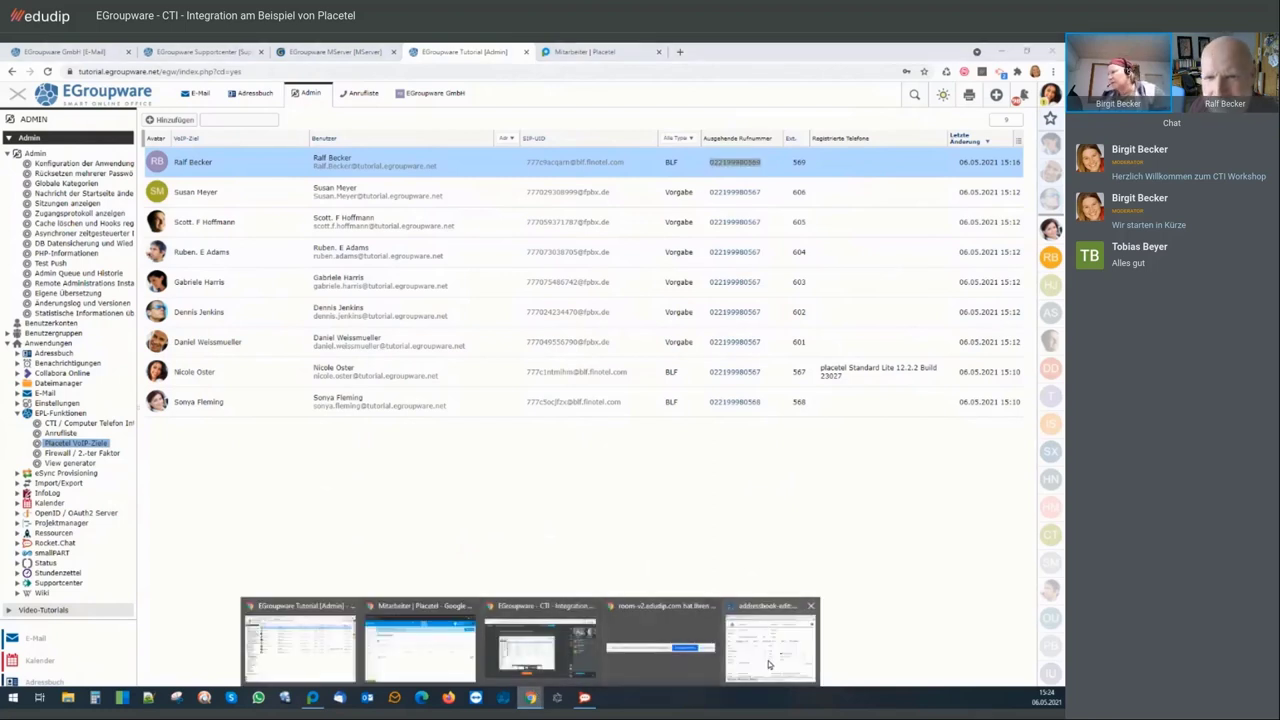
click(768, 664)
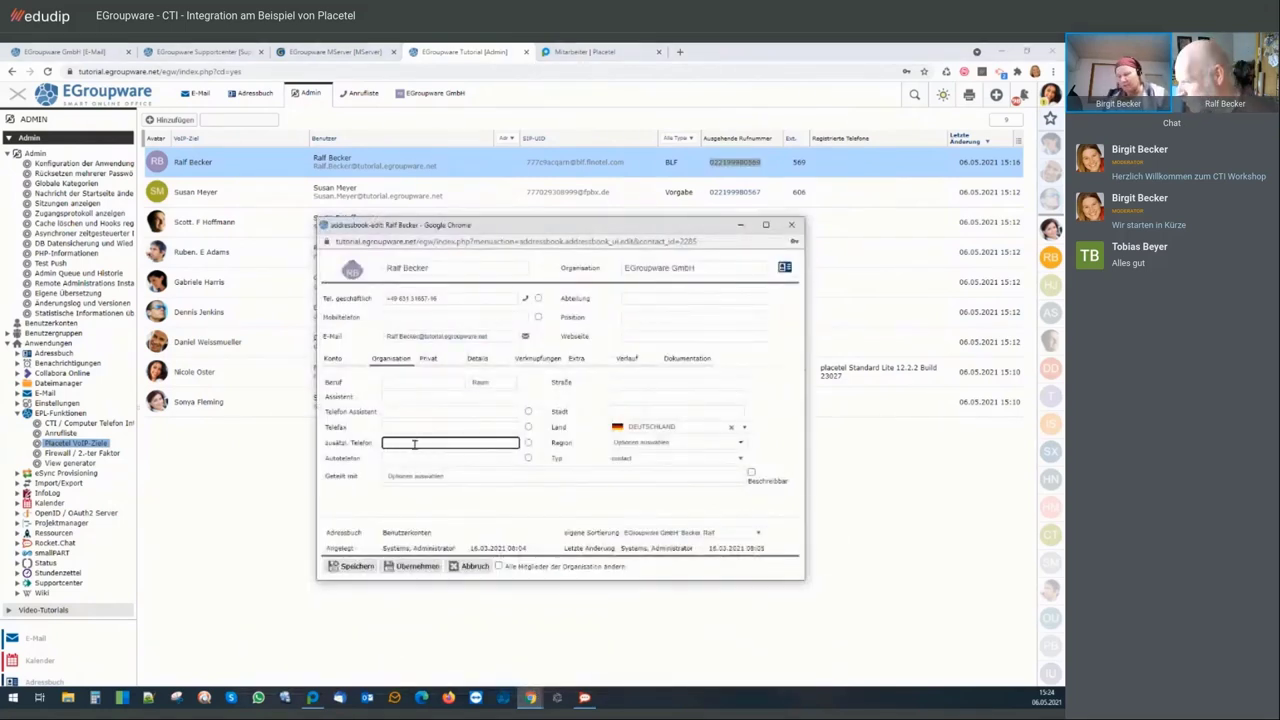
key(ctrl+v)
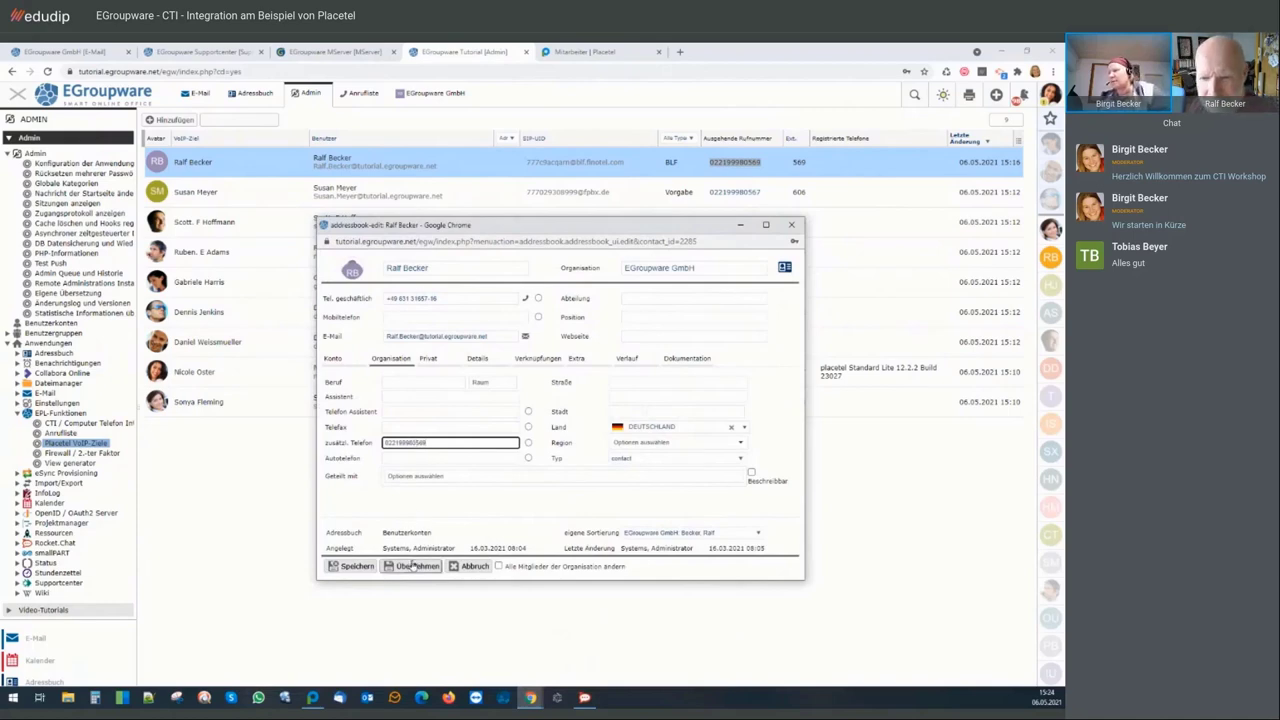
click(414, 566)
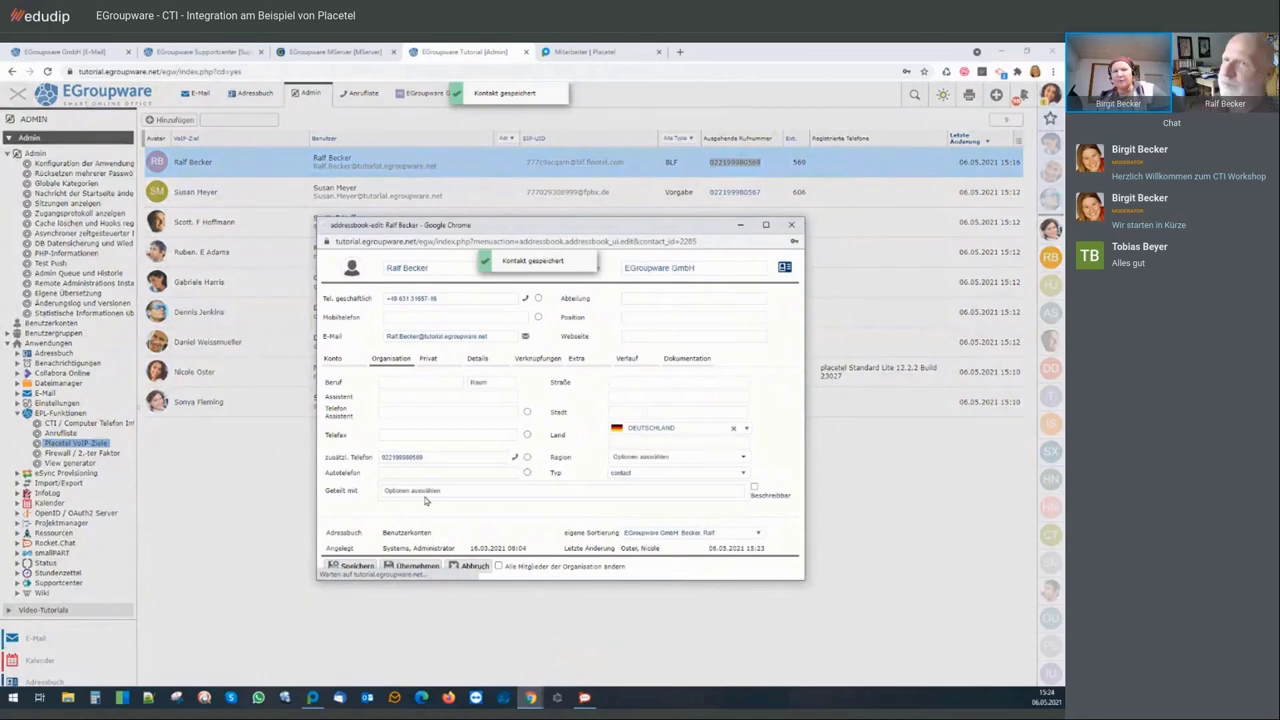
click(314, 699)
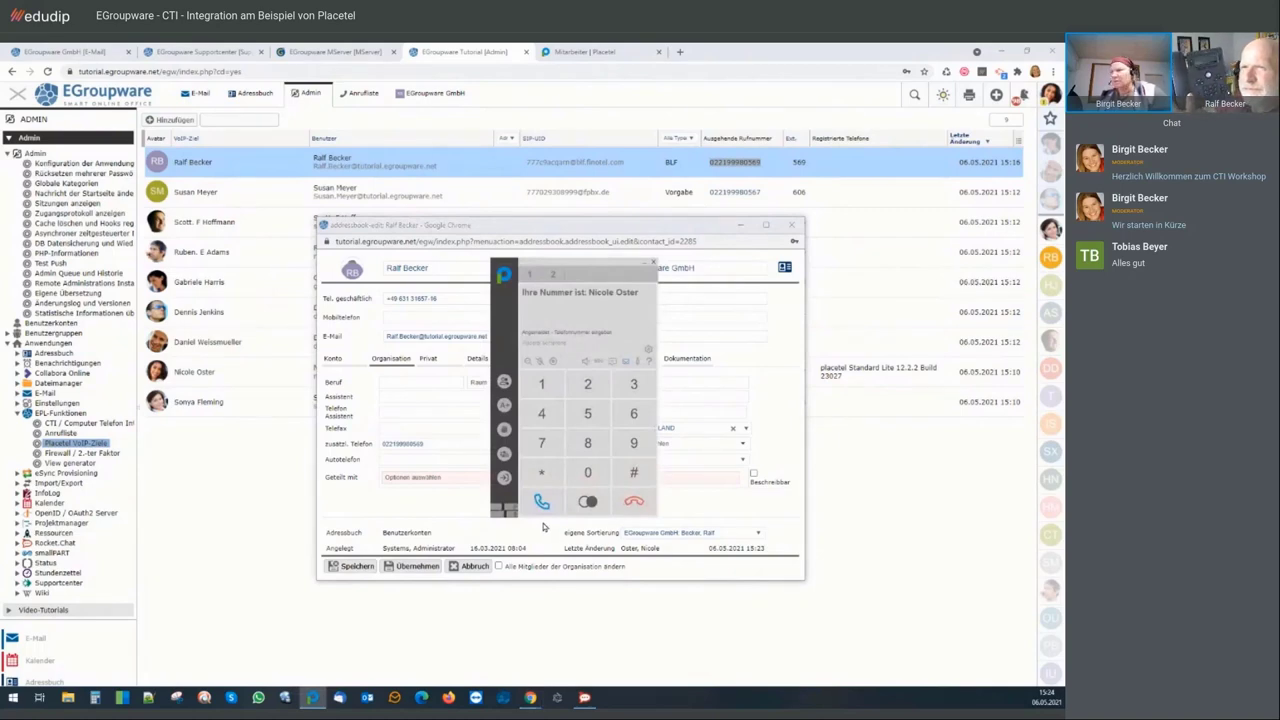
Test-call the contact's phone number from the form and hang up in the softphone
drag(595, 267, 819, 364)
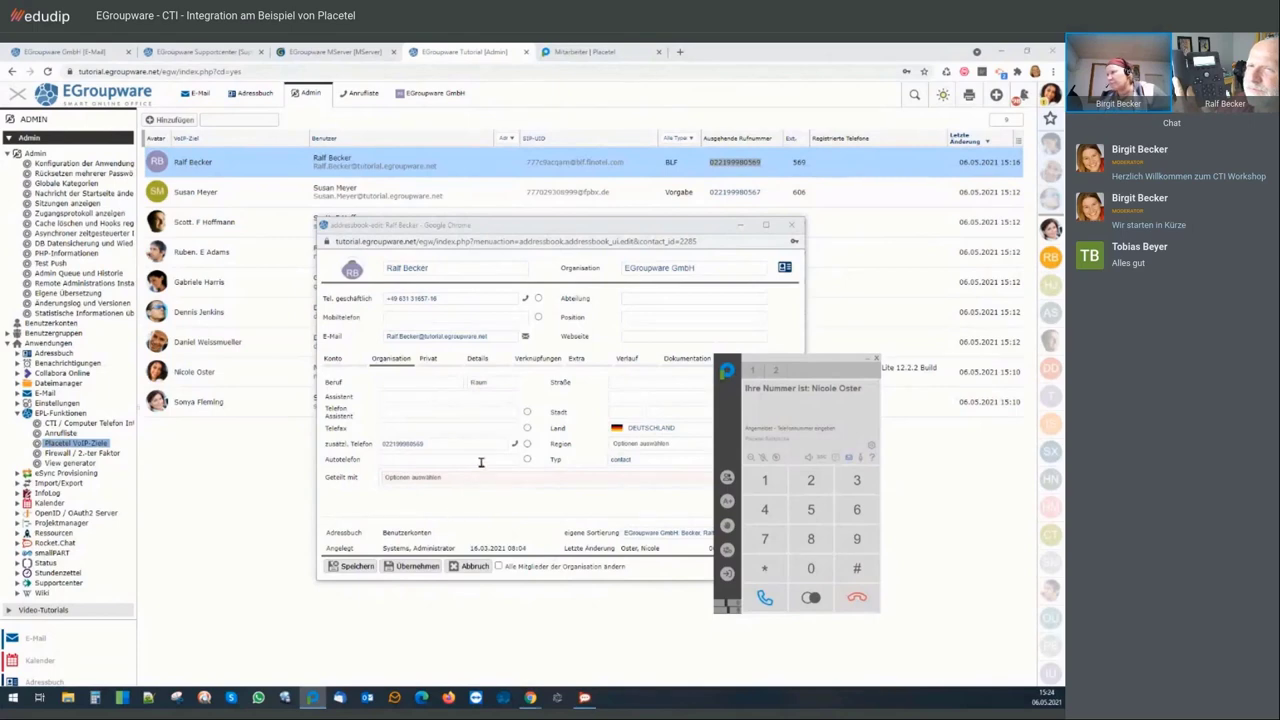
click(515, 447)
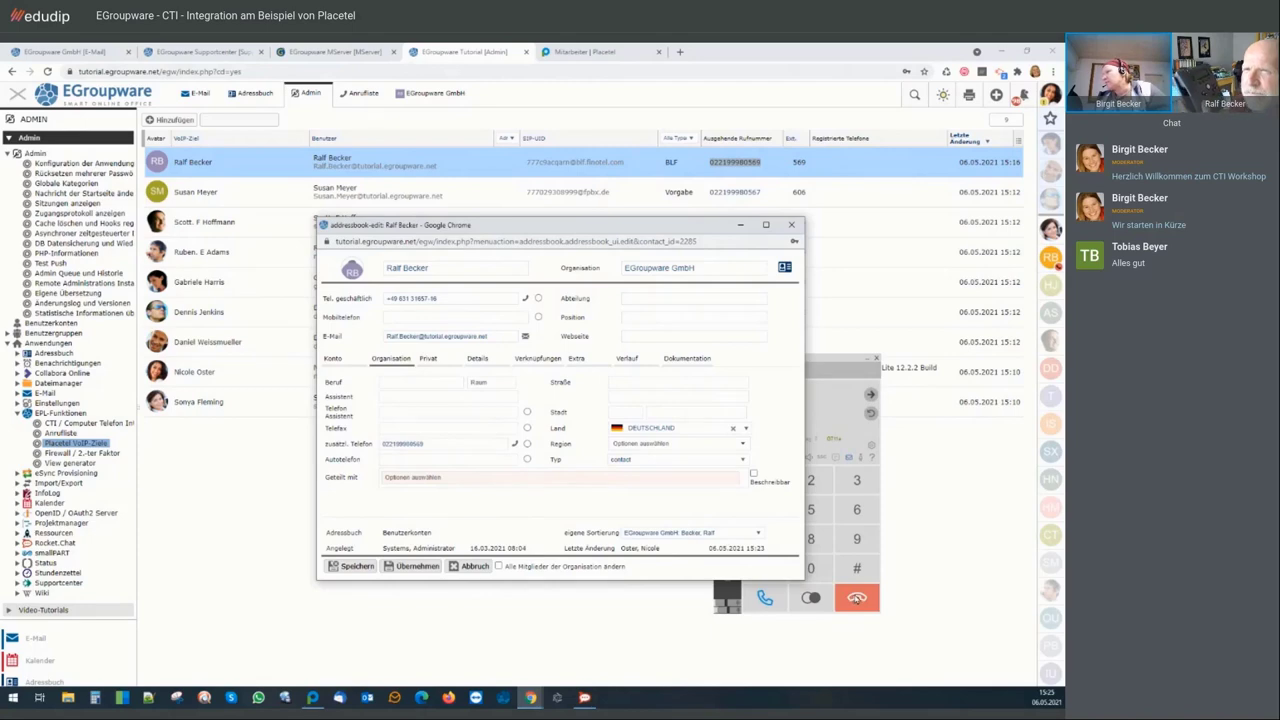
click(856, 598)
click(856, 598)
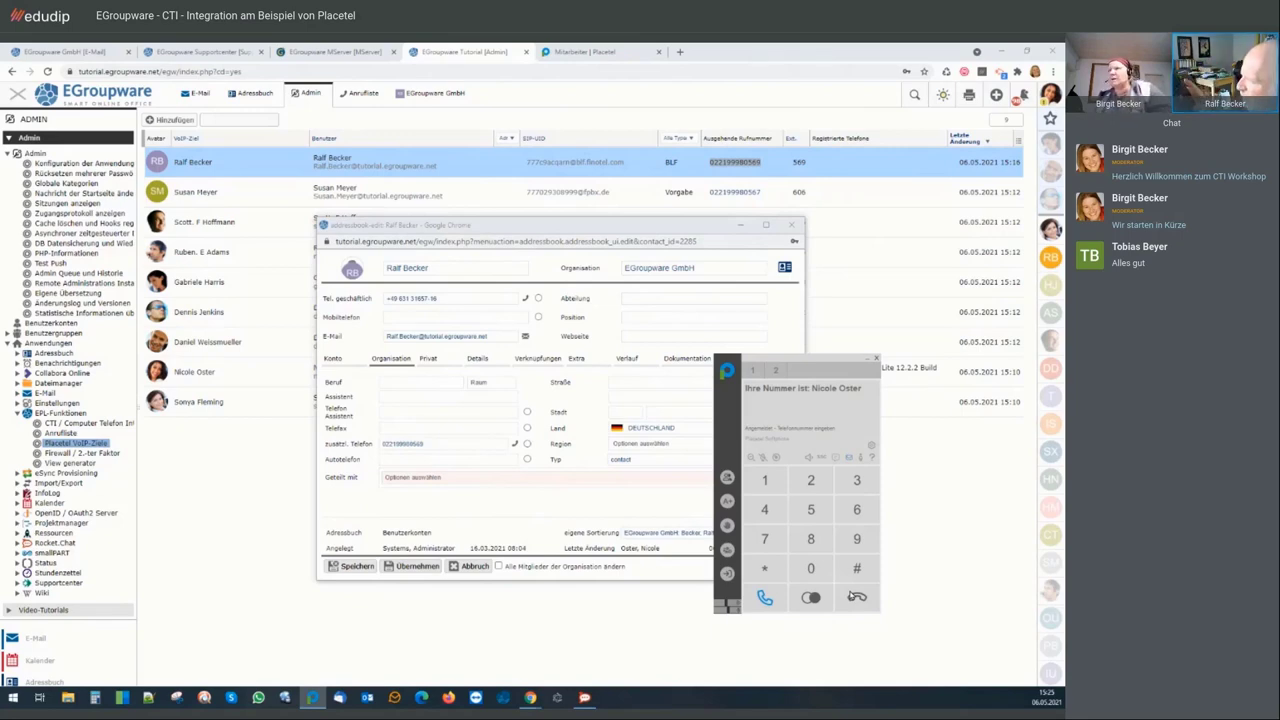
drag(575, 231, 432, 262)
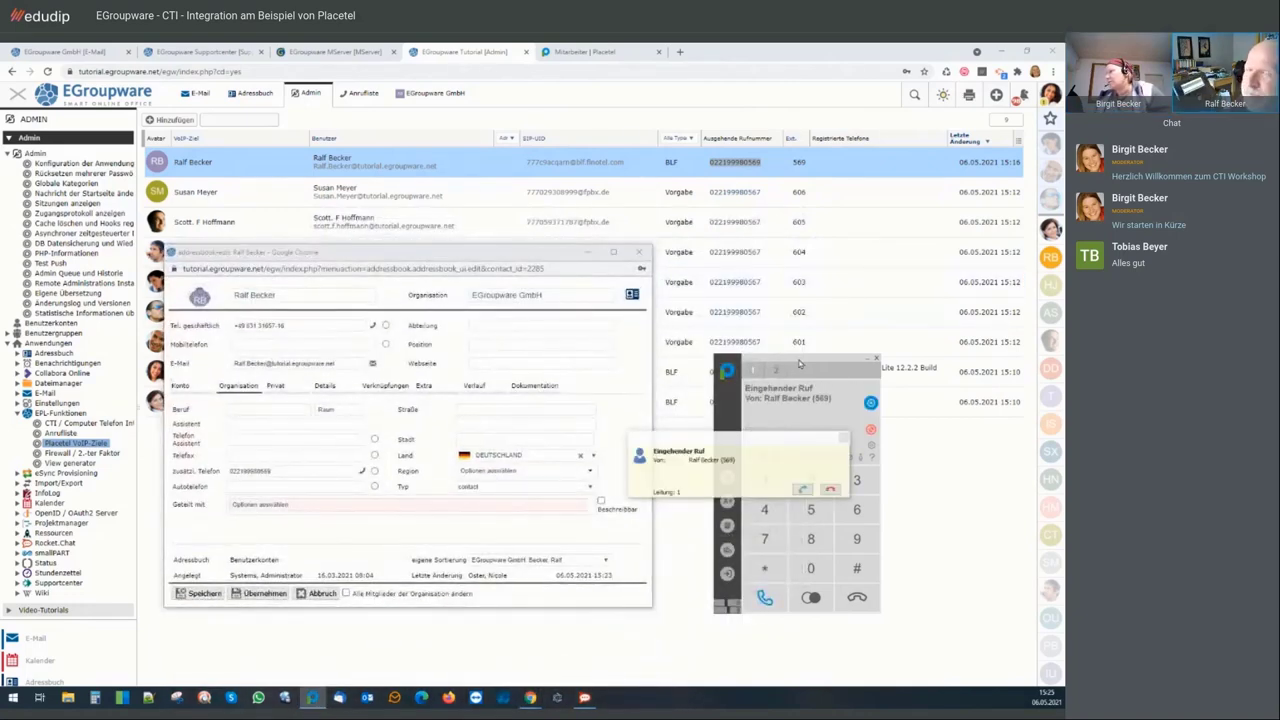
Answer the incoming call from extension 569 and check it in the Anrufliste
click(802, 490)
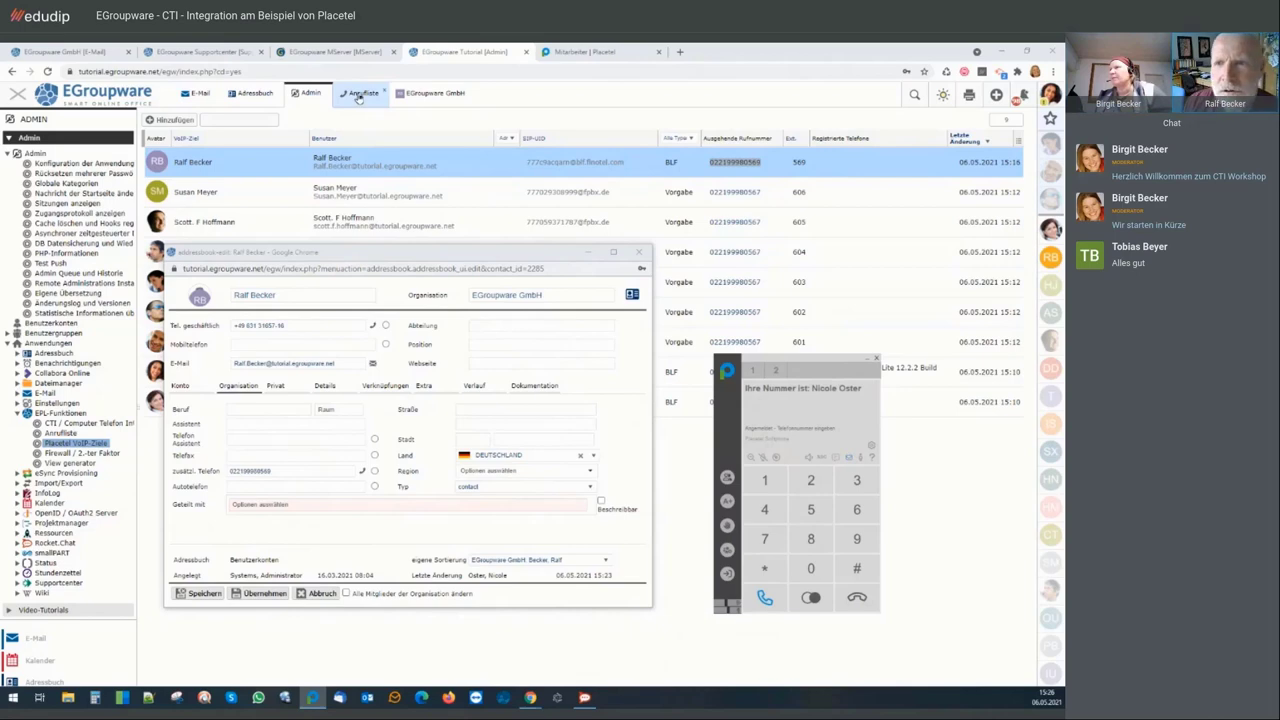
click(358, 95)
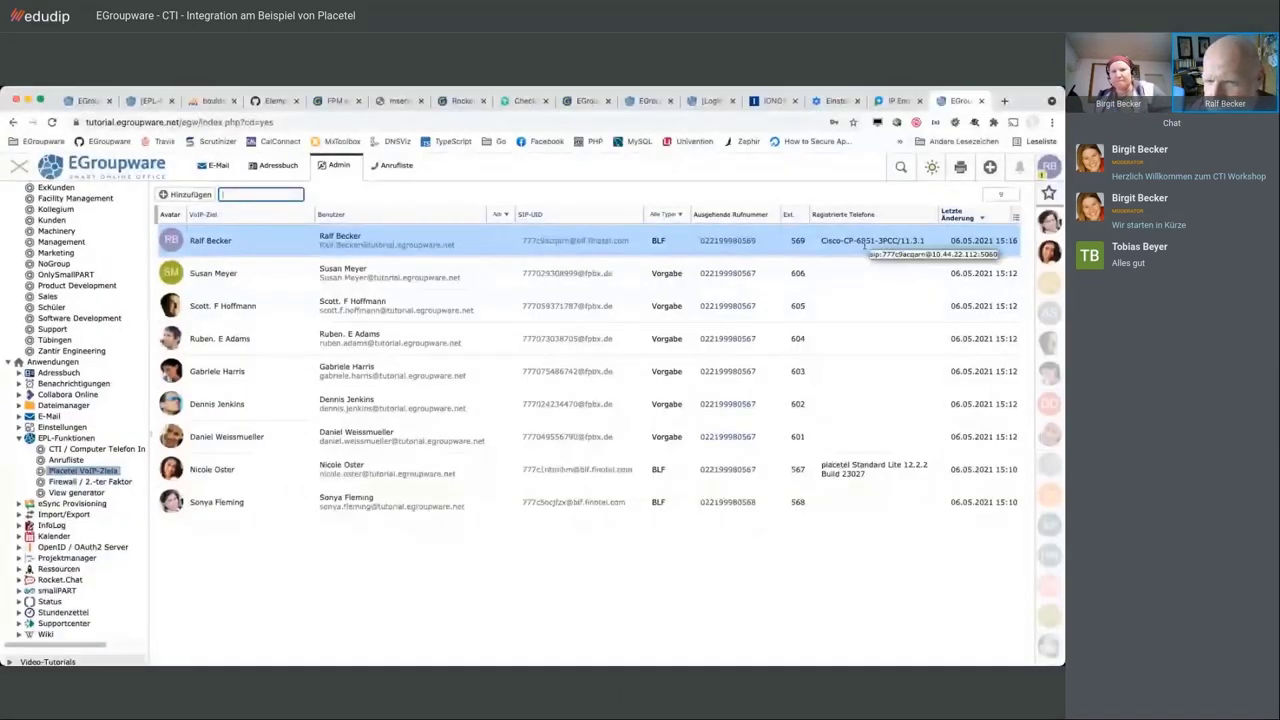
Reload Placetel's IP Endgeräte list and open the Cisco 6851 linked to VoIP target 569
mouse_move(865, 246)
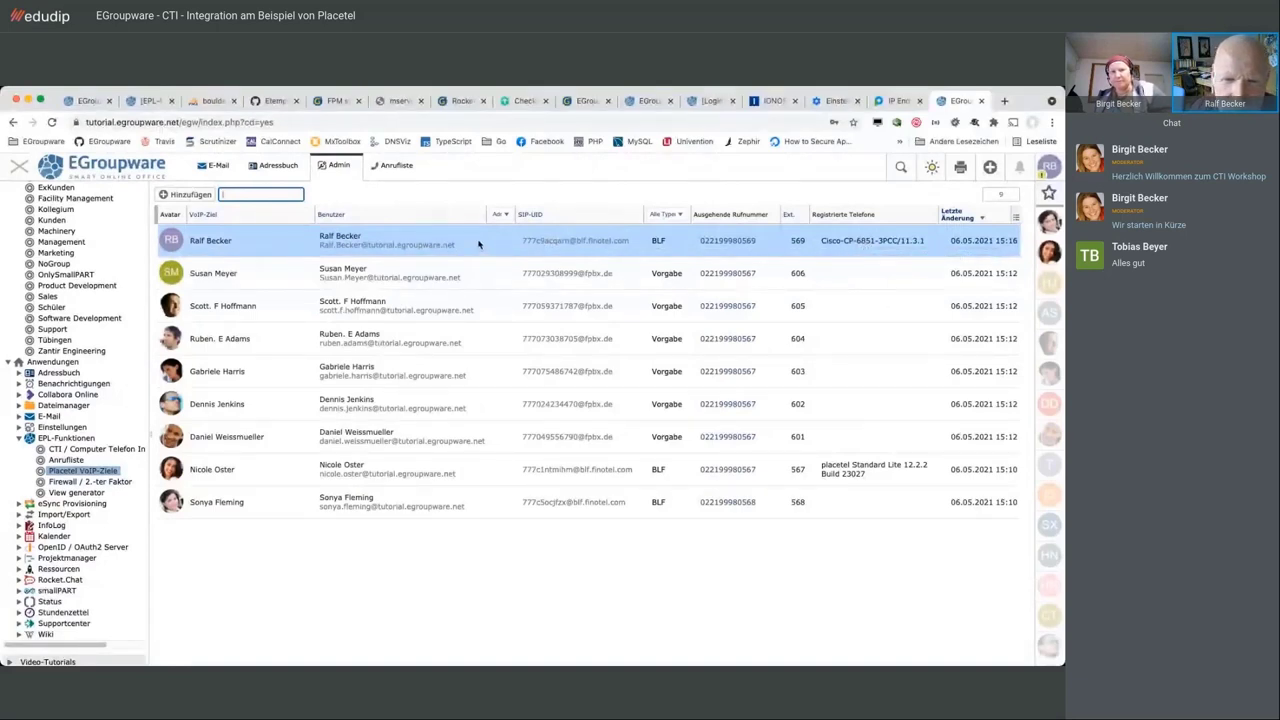
click(895, 100)
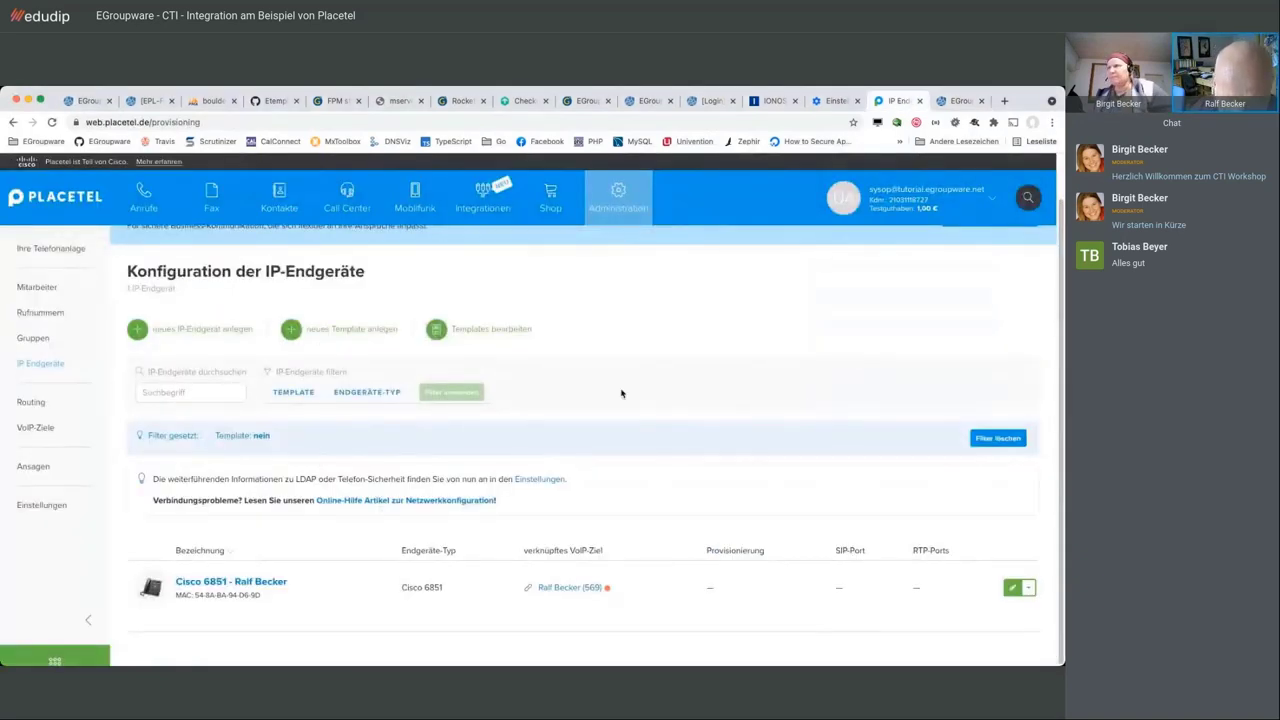
click(52, 367)
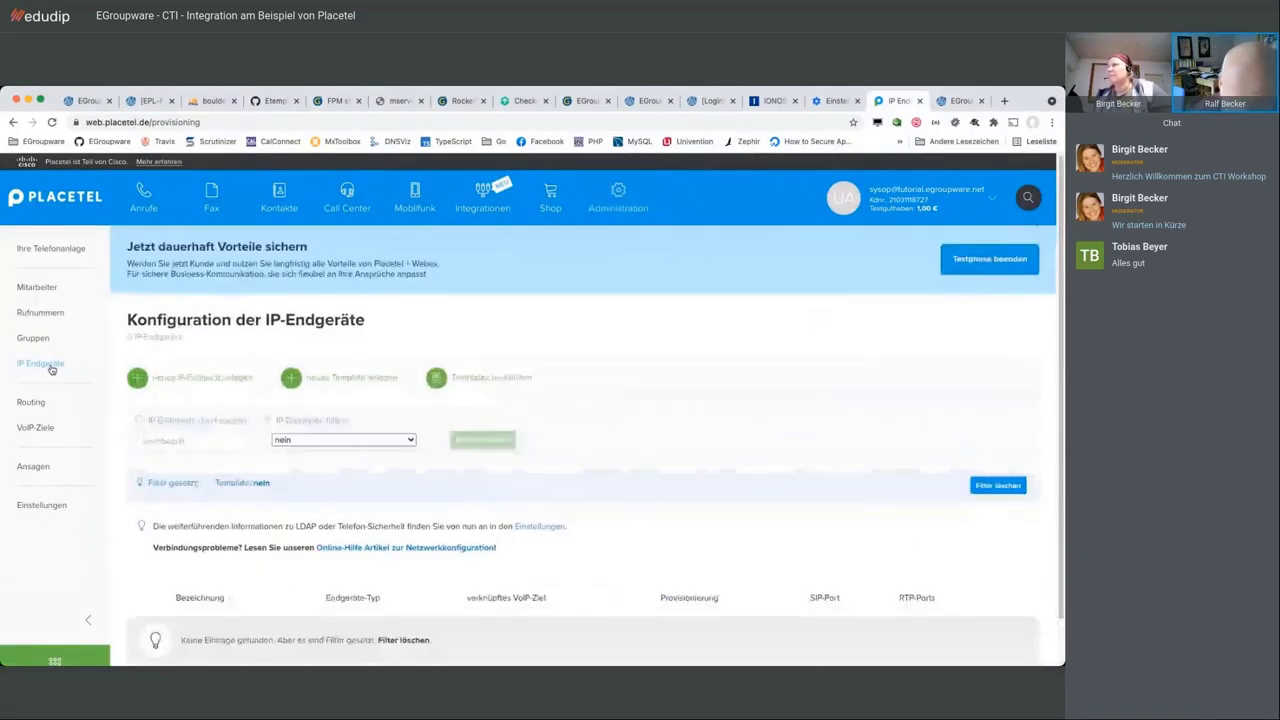
scroll(728, 545, down, 1)
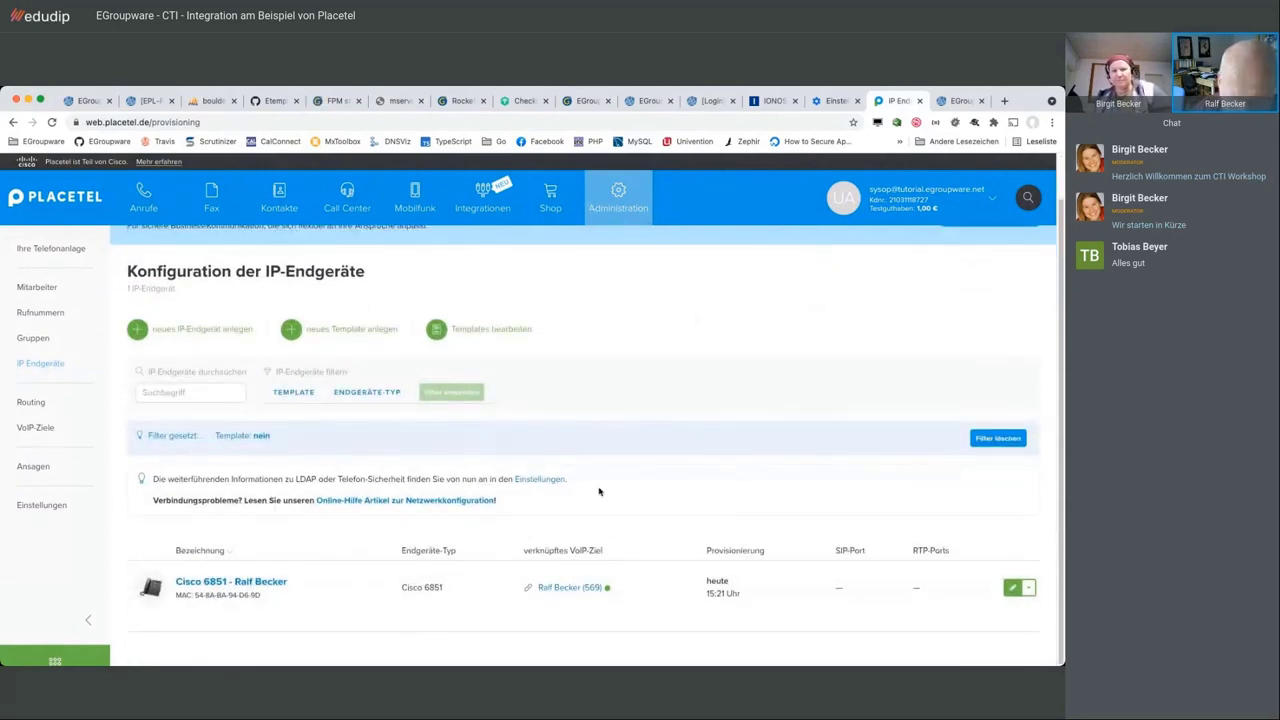
click(263, 584)
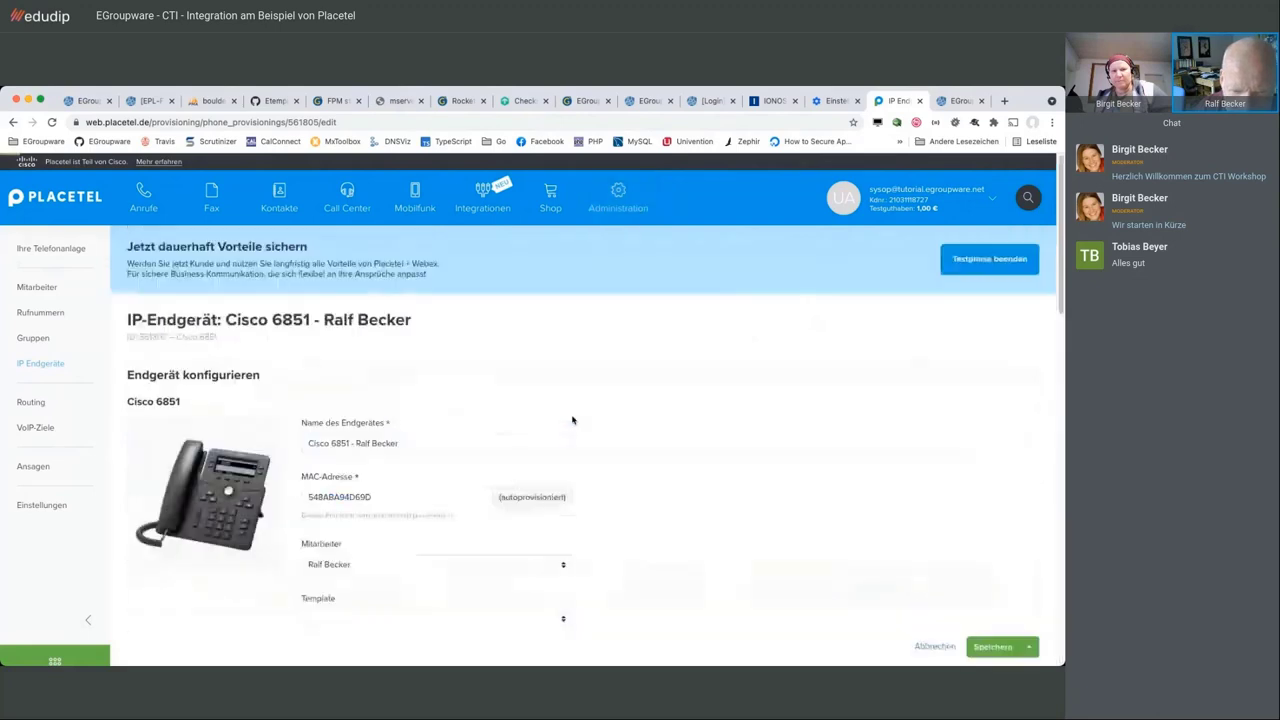
On the Funktionstasten / BLF tab, set keys 1 and 2 as BLF for two colleagues
scroll(573, 420, down, 3)
scroll(573, 420, down, 2)
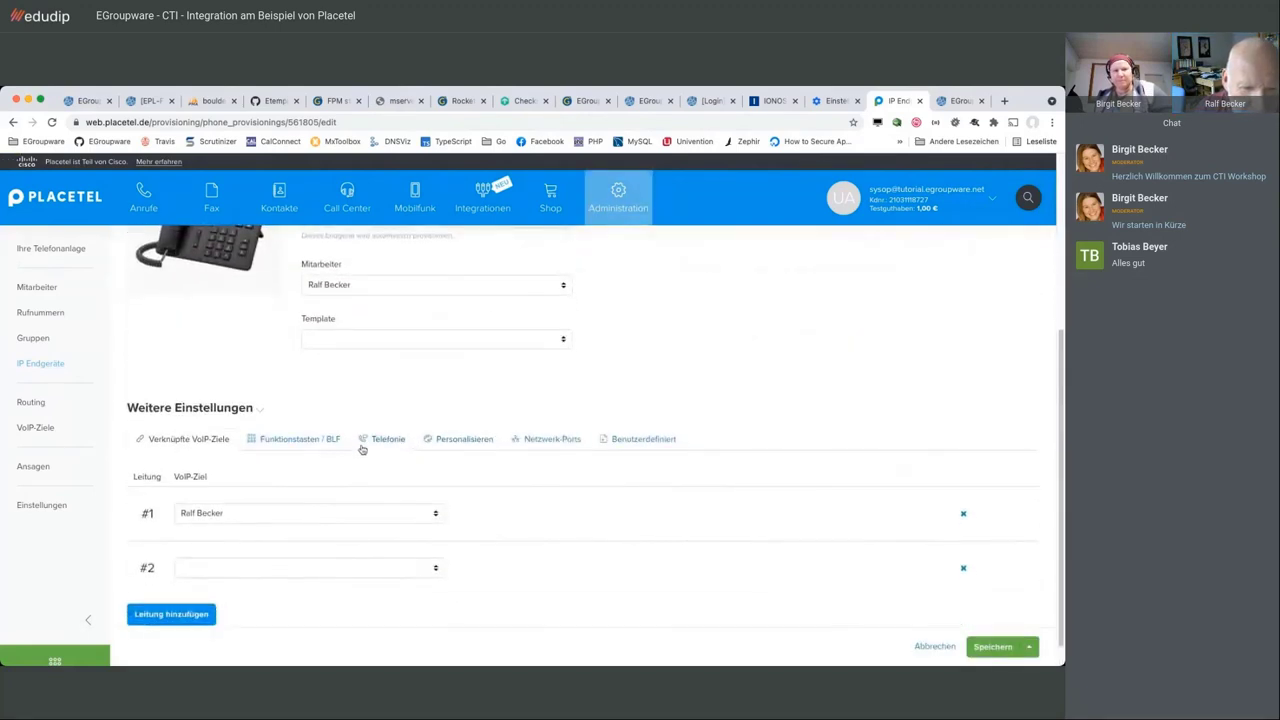
click(300, 442)
scroll(597, 391, down, 1)
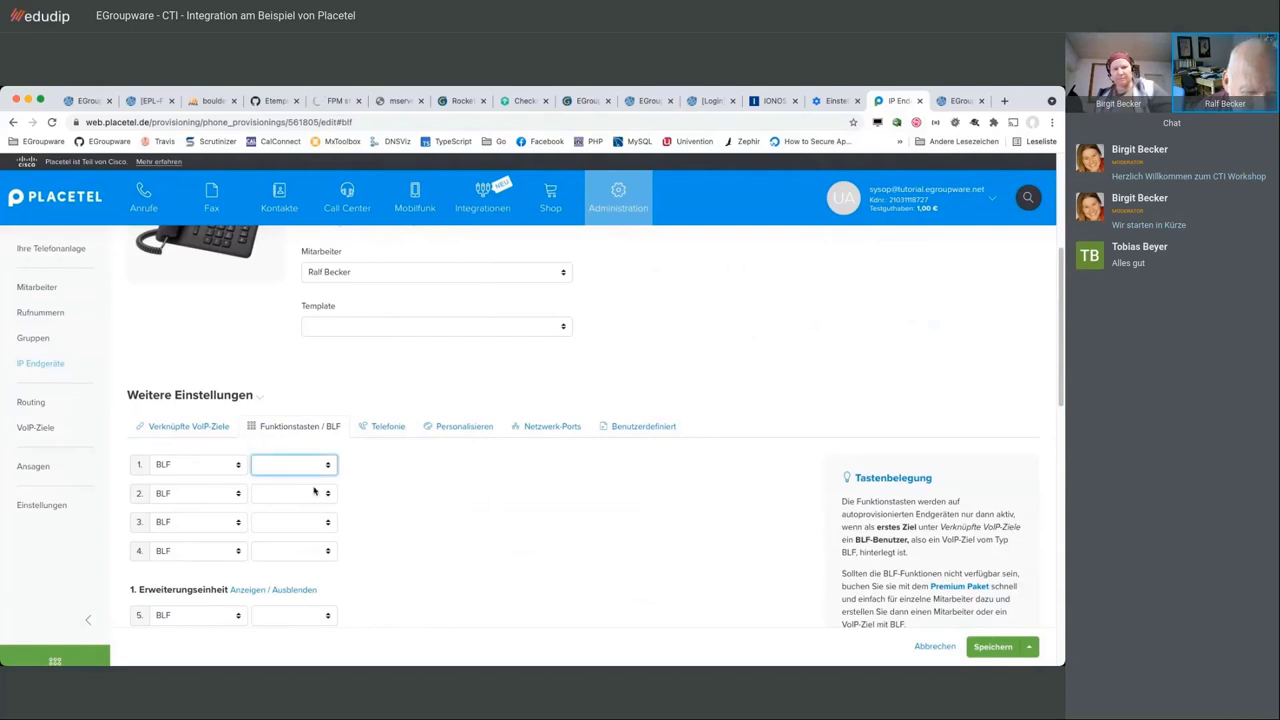
click(308, 523)
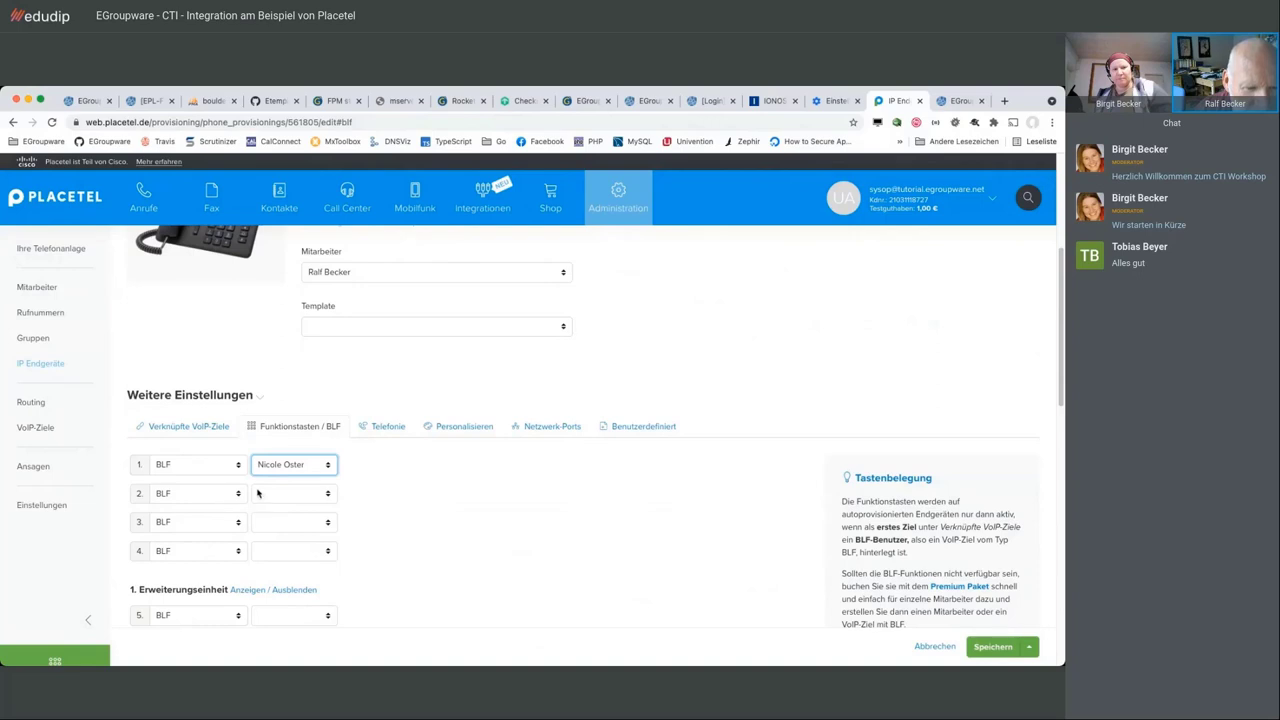
click(258, 493)
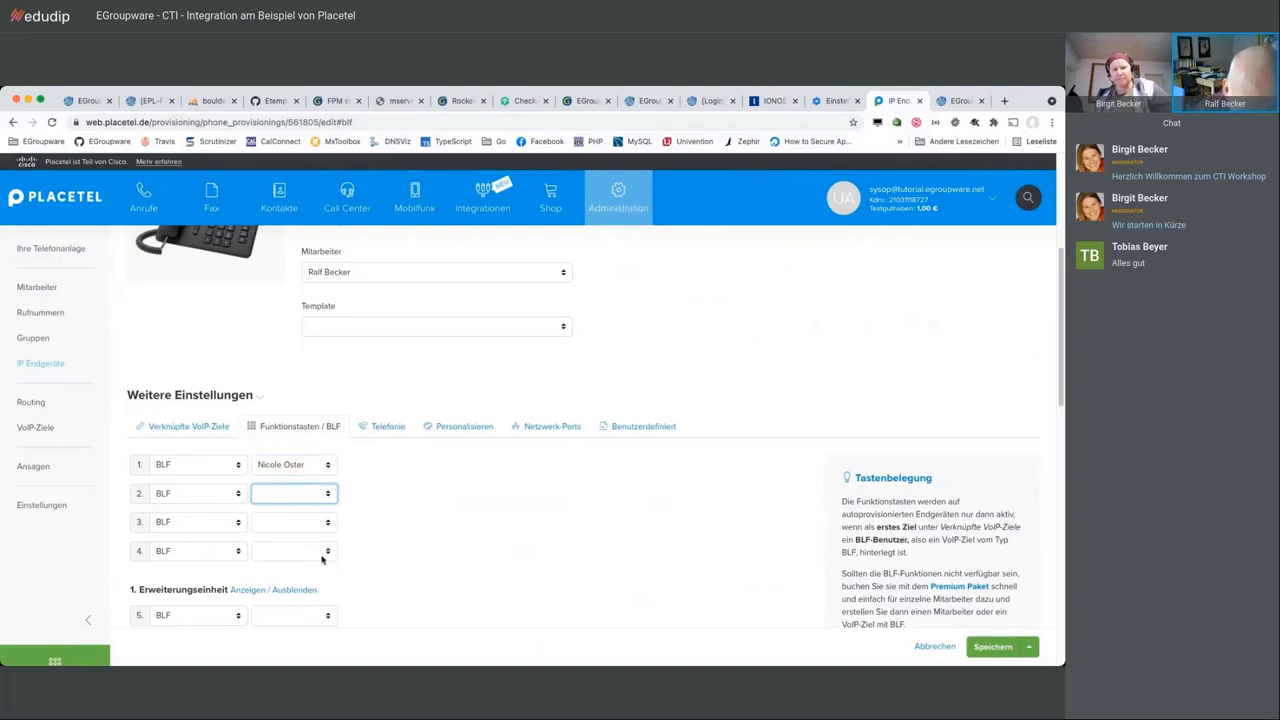
click(350, 565)
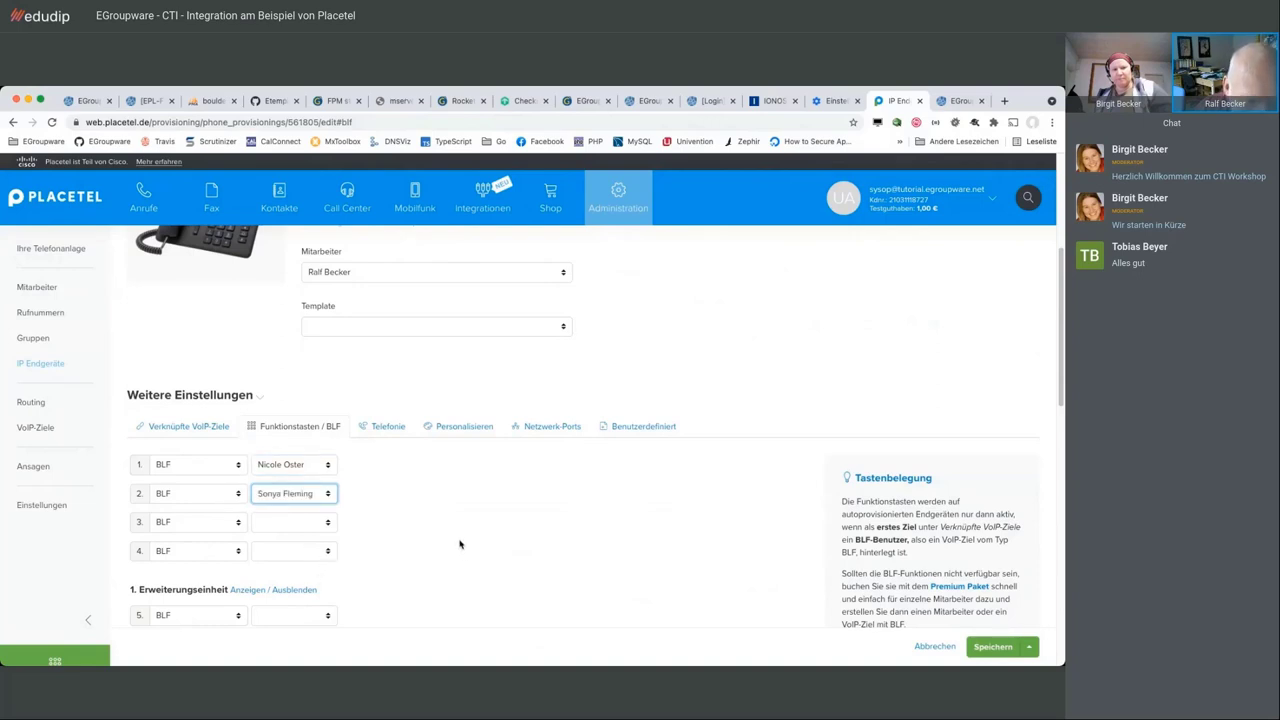
Make key 3 a Direktwahl key labelled '1EGroupware GmbH', save, and reconfigure the phone
click(189, 529)
click(242, 537)
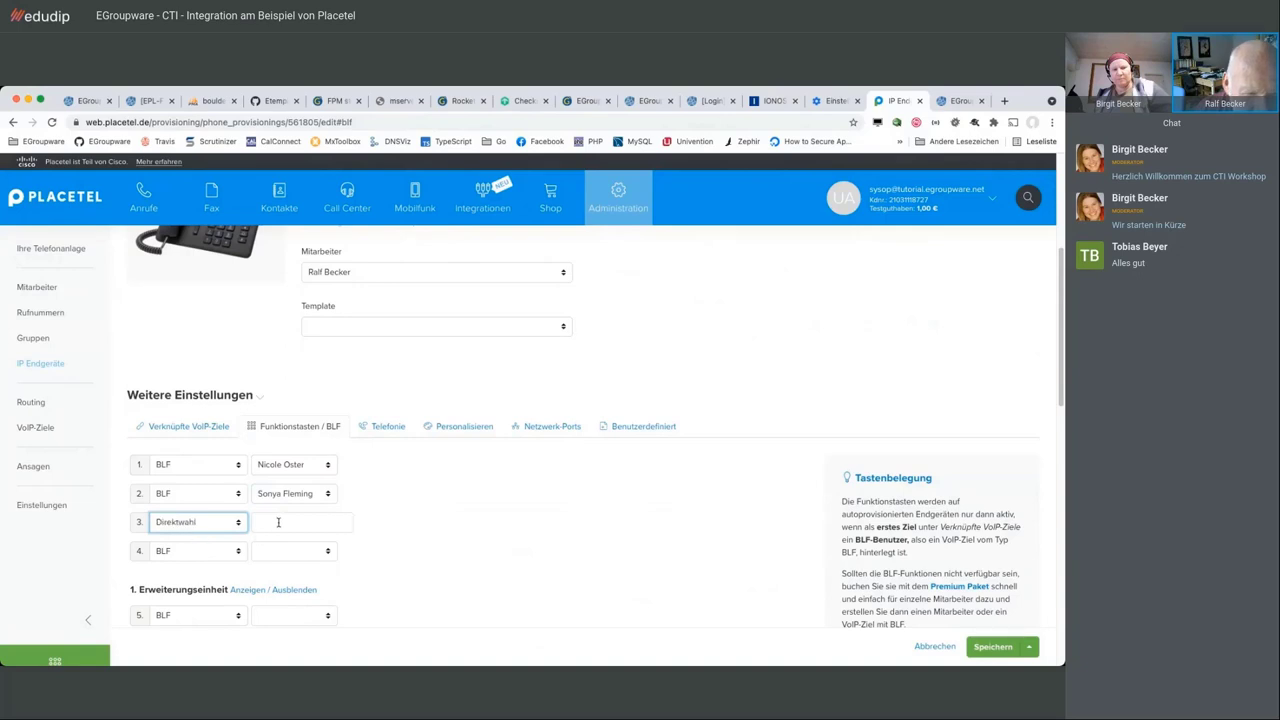
click(278, 522)
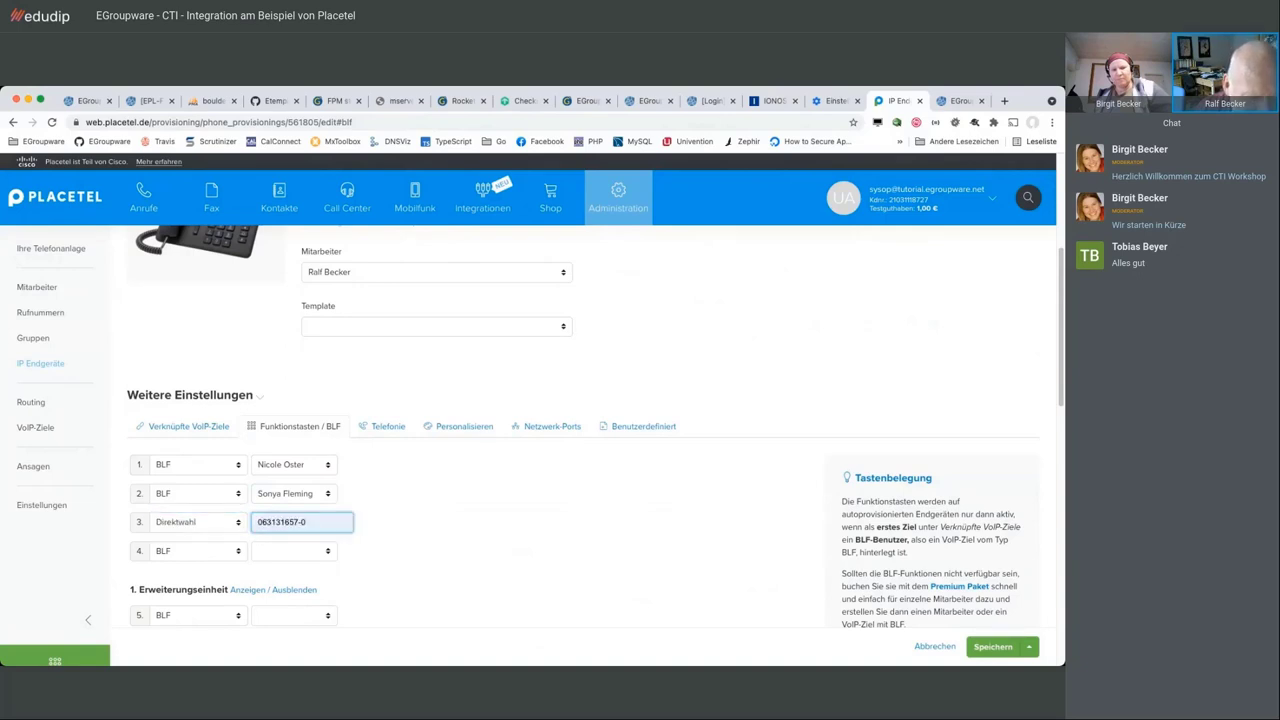
click(284, 549)
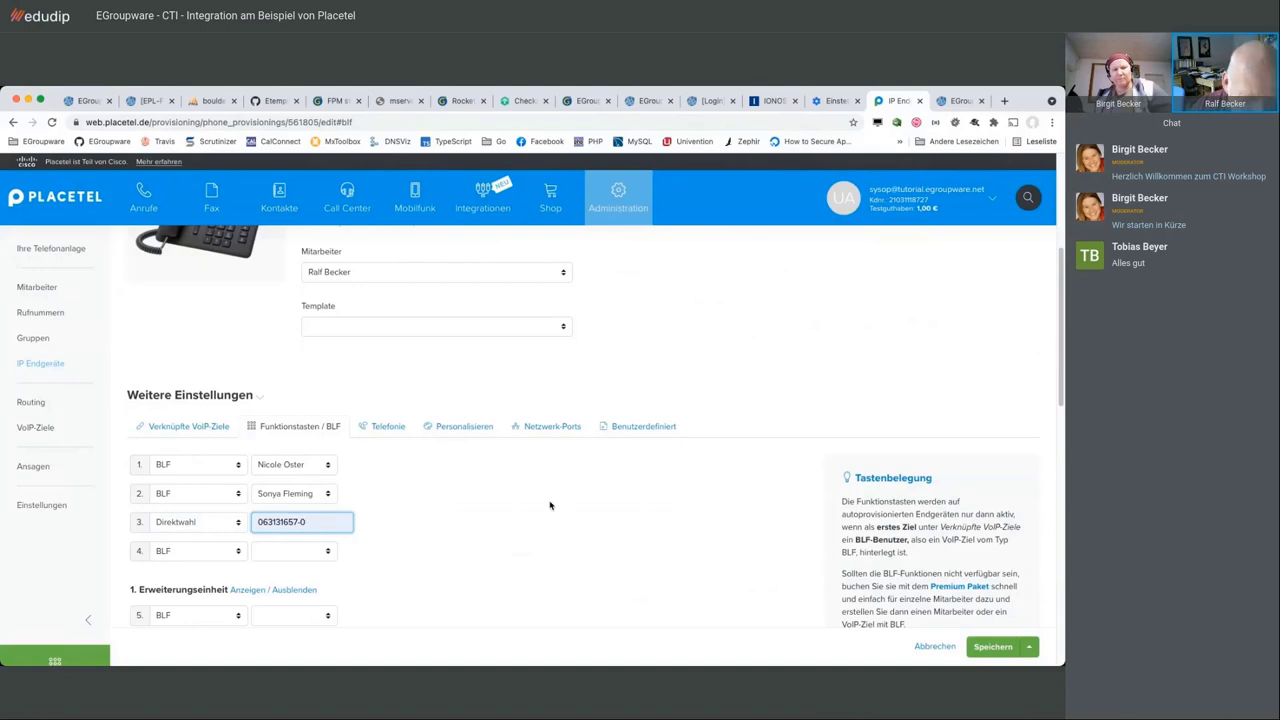
text(1EG)
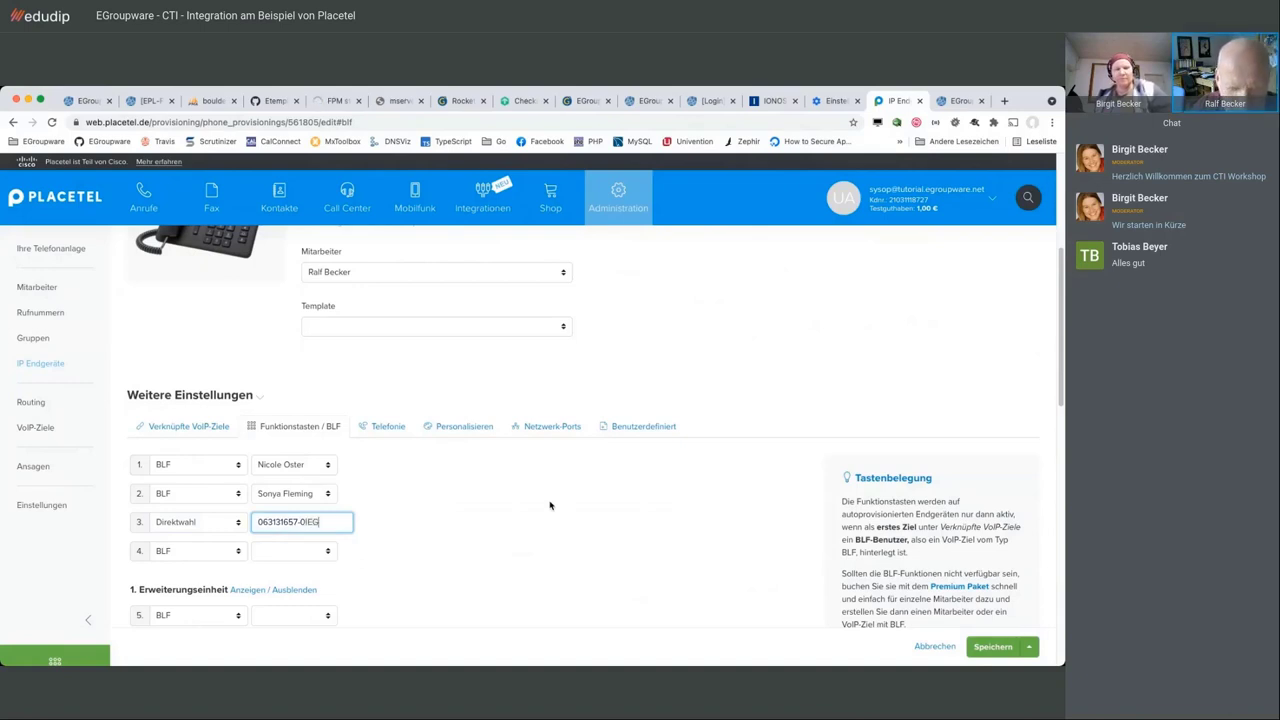
text(roupware)
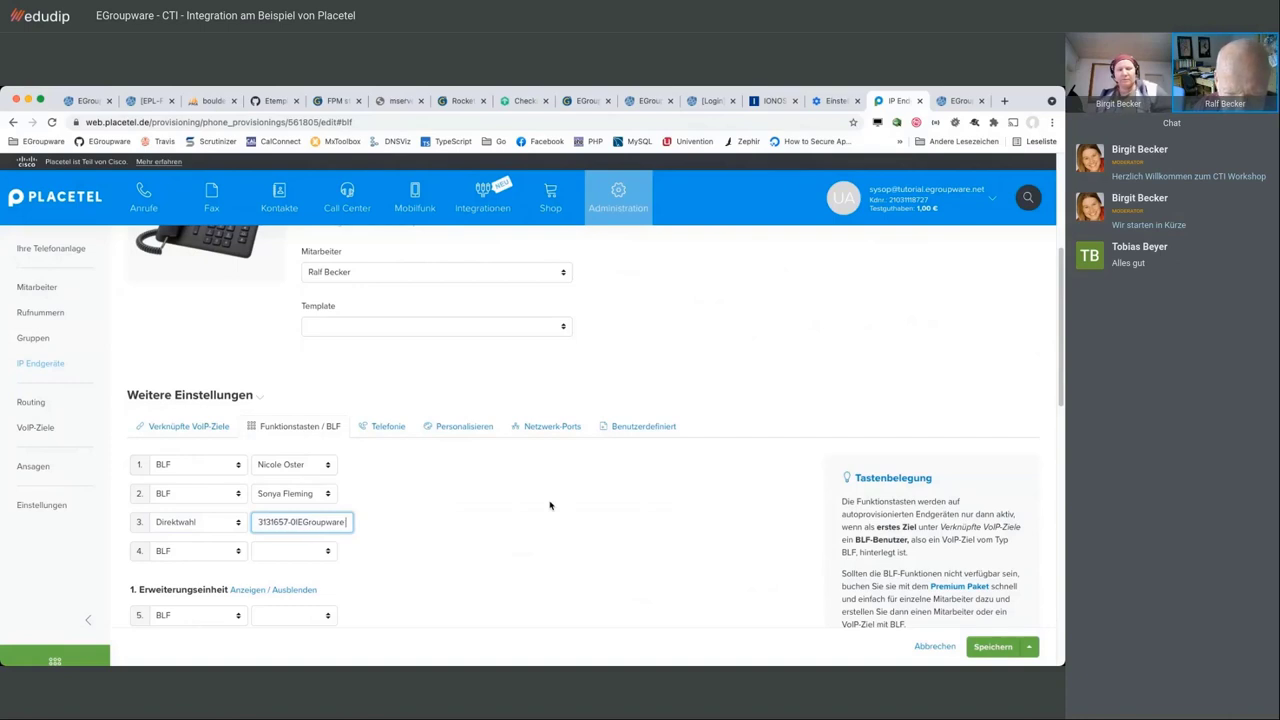
text( GmbH)
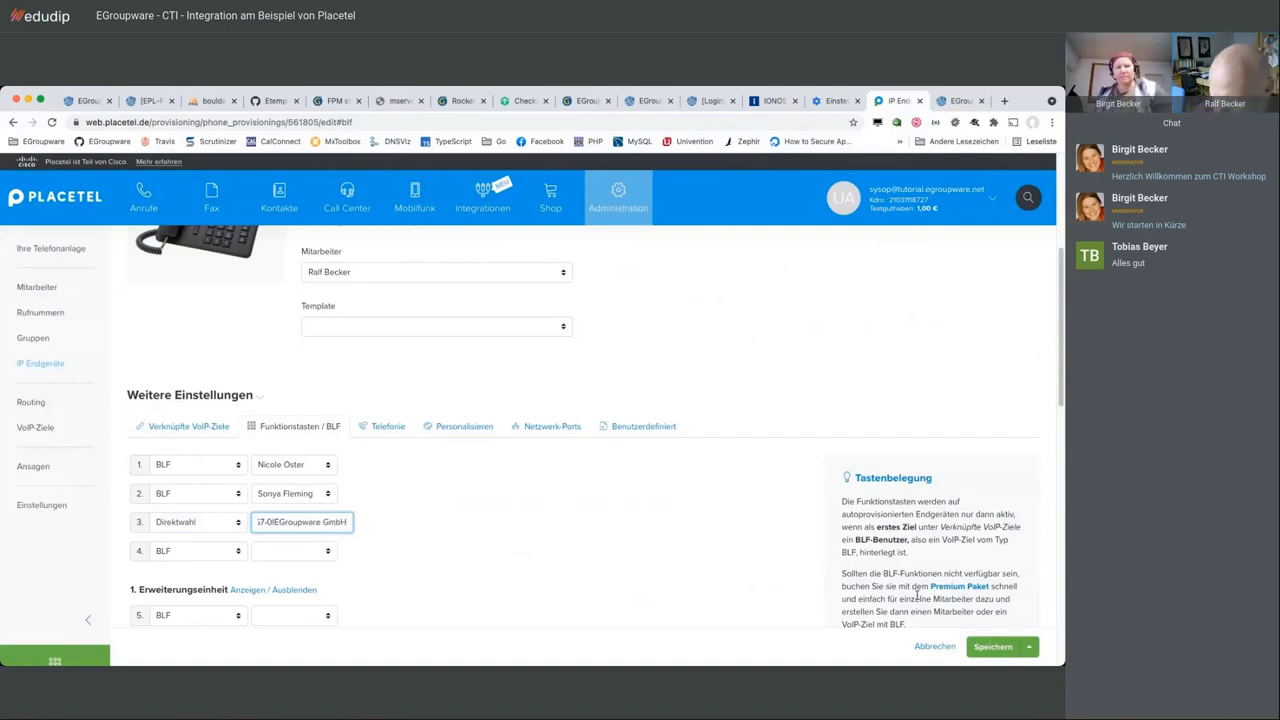
click(991, 646)
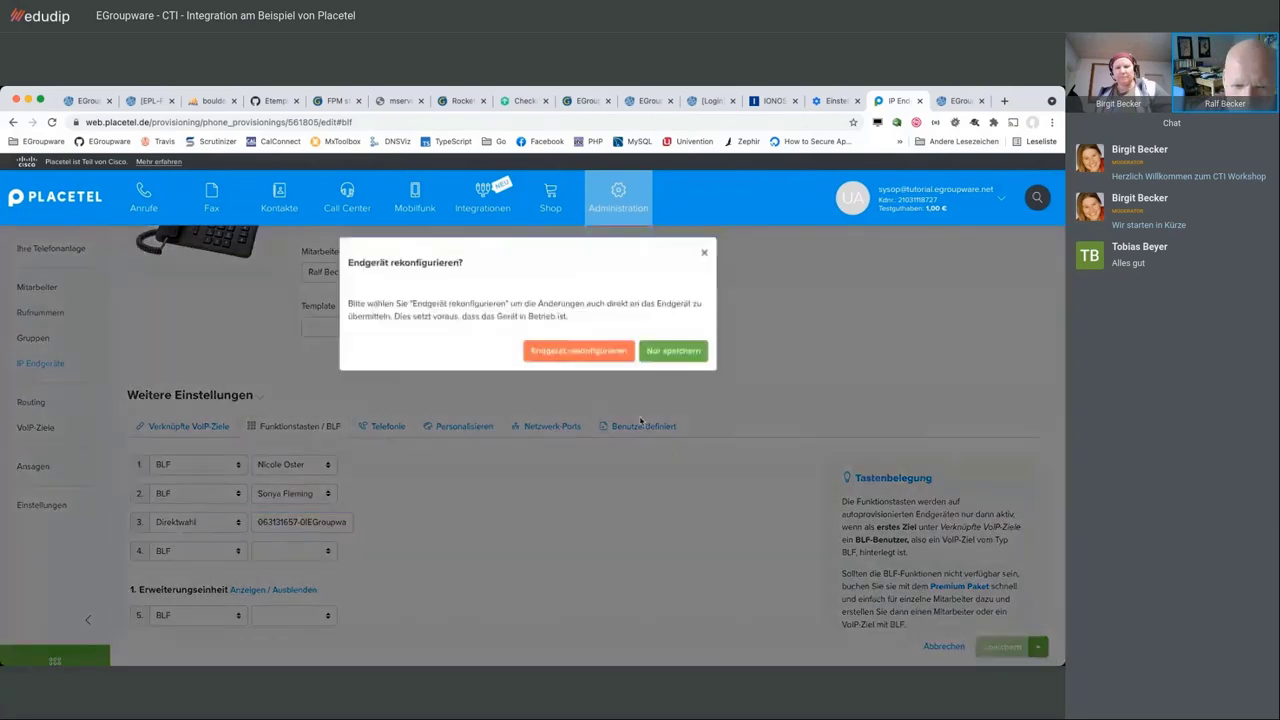
click(598, 358)
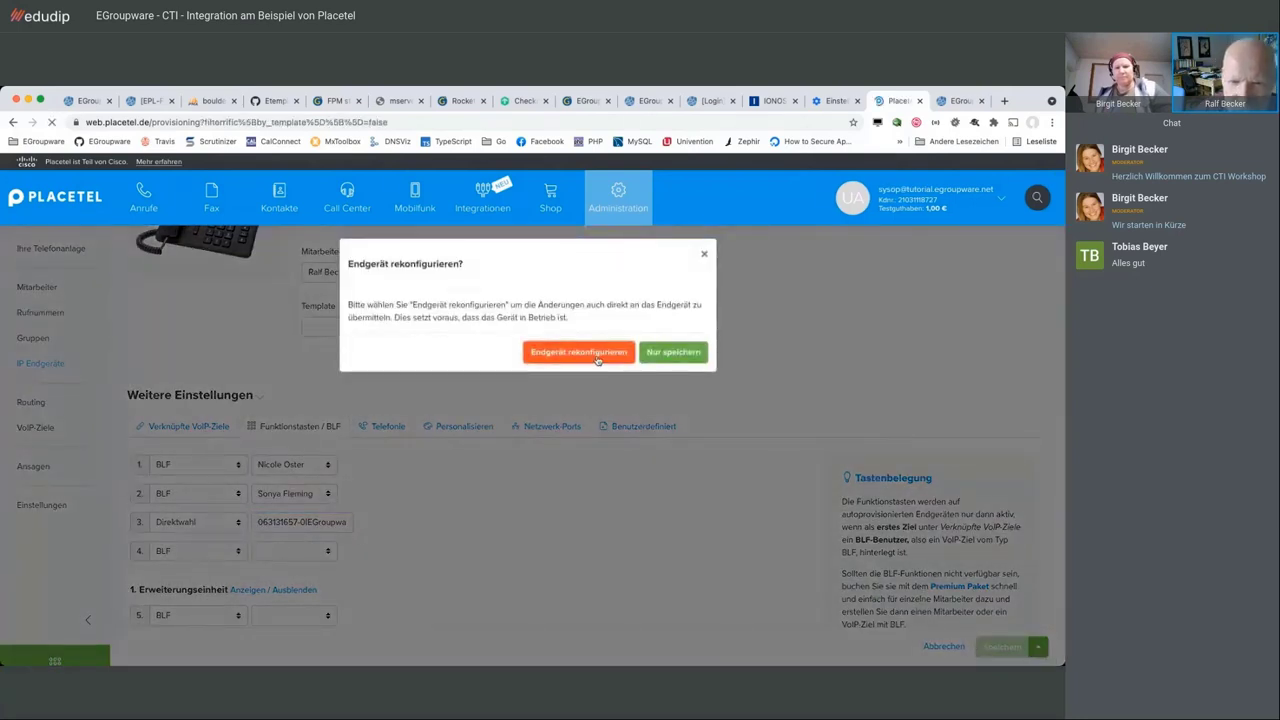
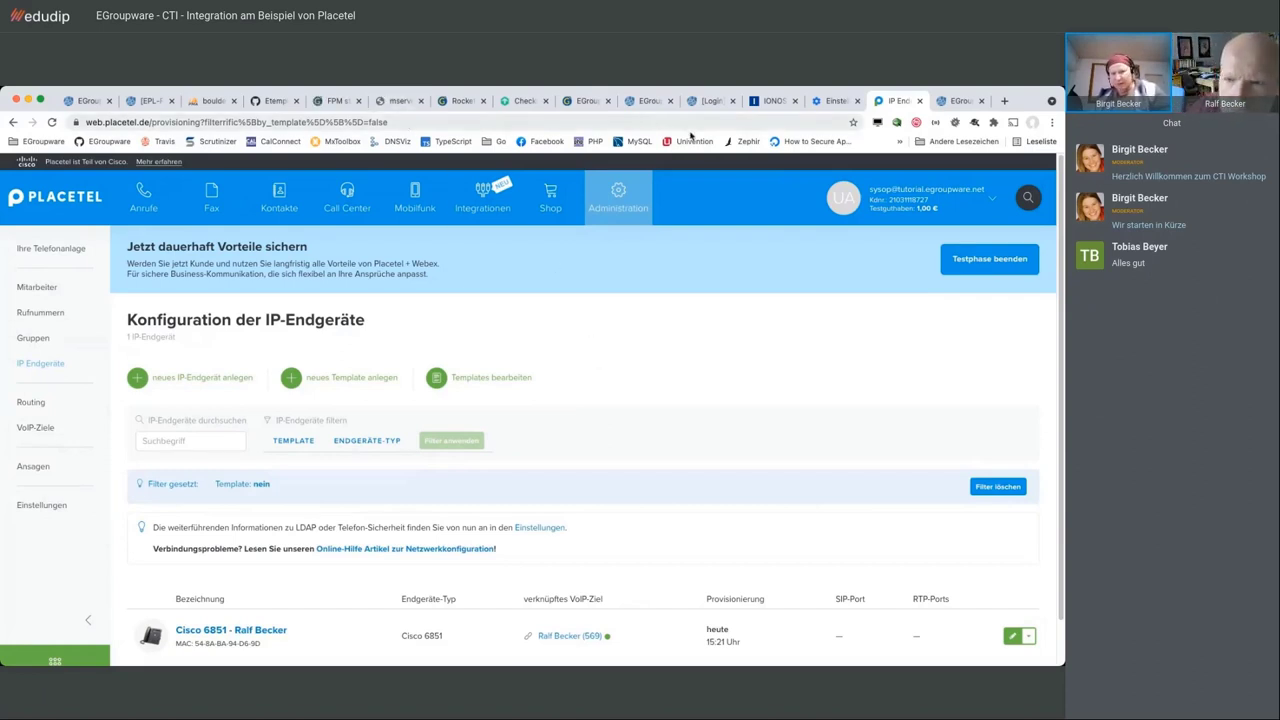
Return to the EGroupware tab showing the Cisco 6851 function key editor
click(958, 100)
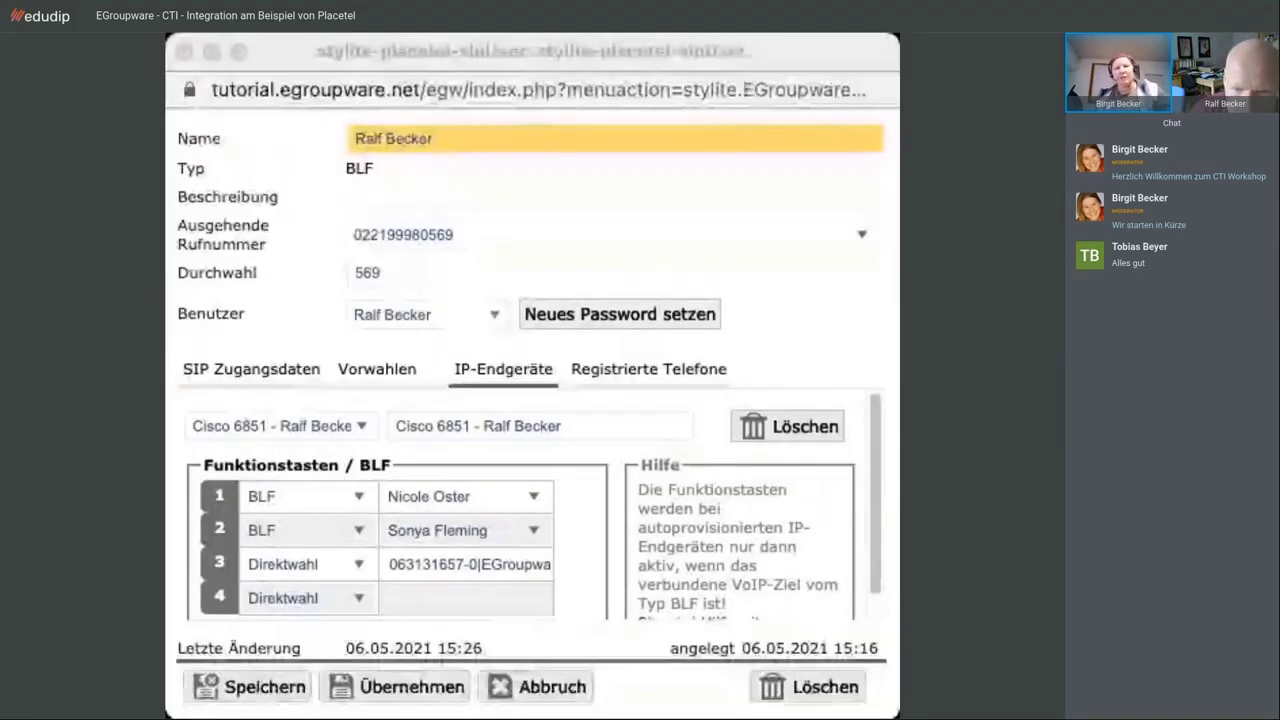
click(614, 704)
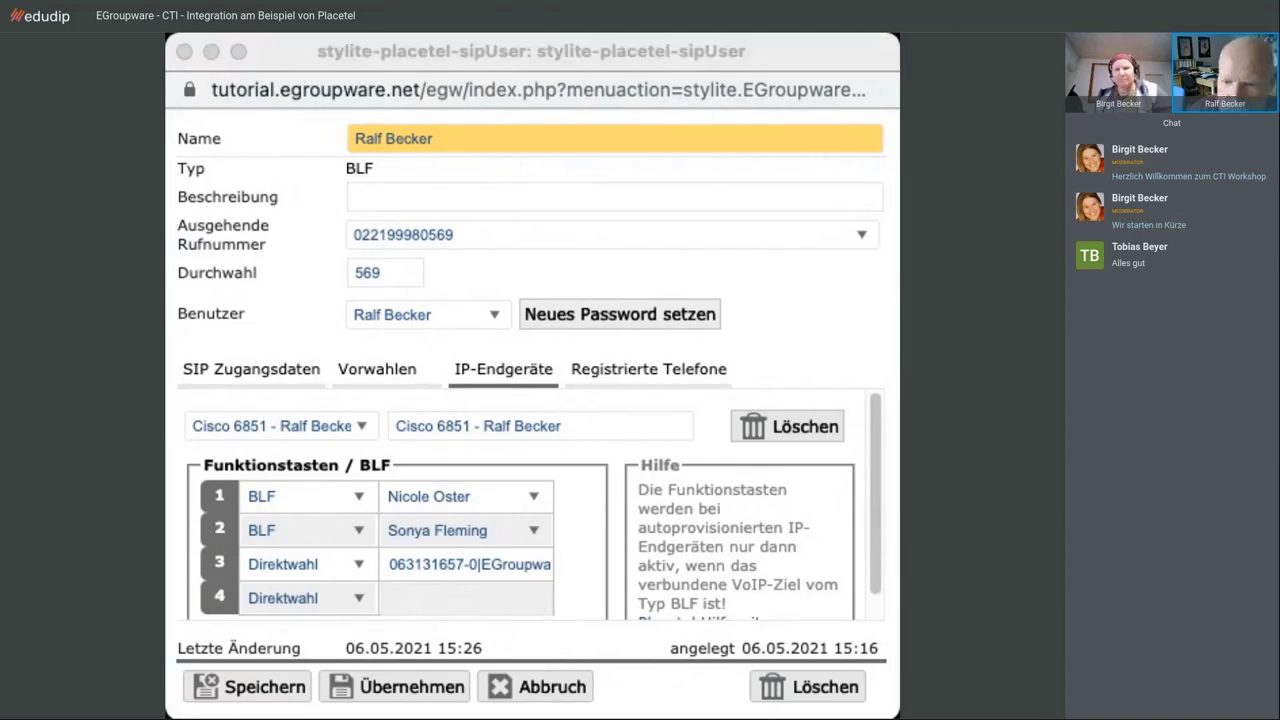
click(518, 348)
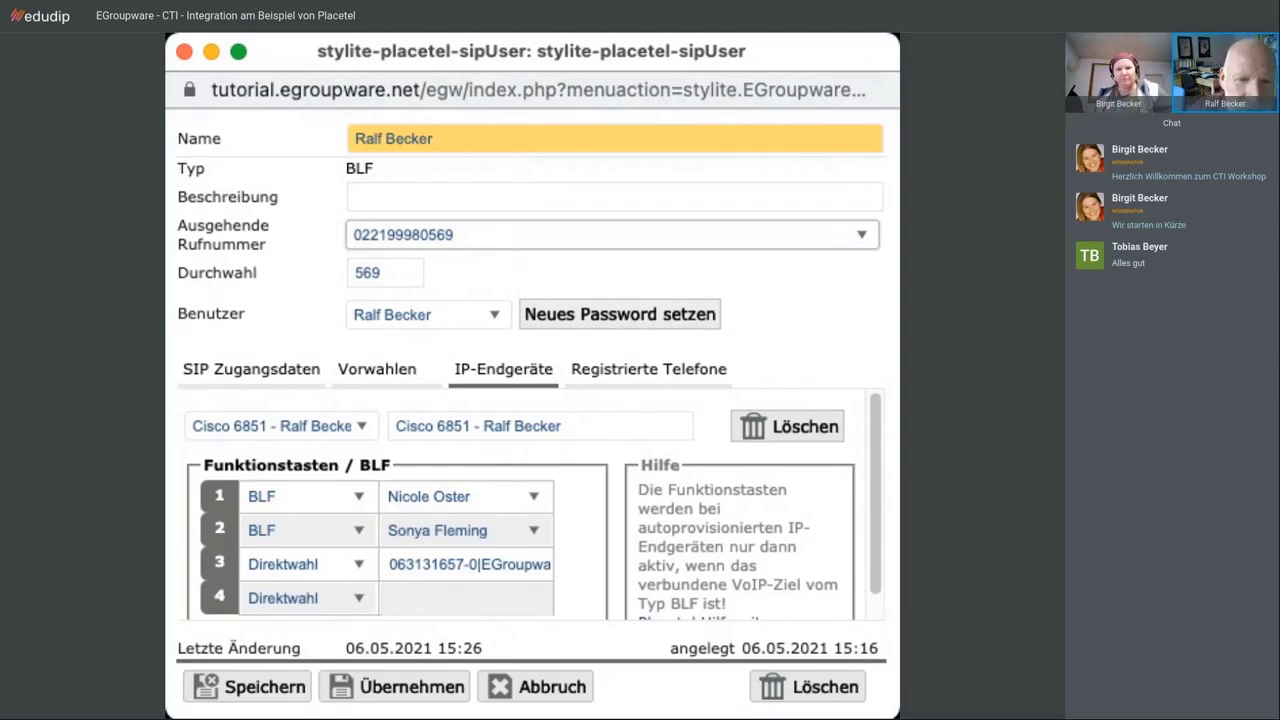
click(435, 416)
drag(572, 425, 395, 427)
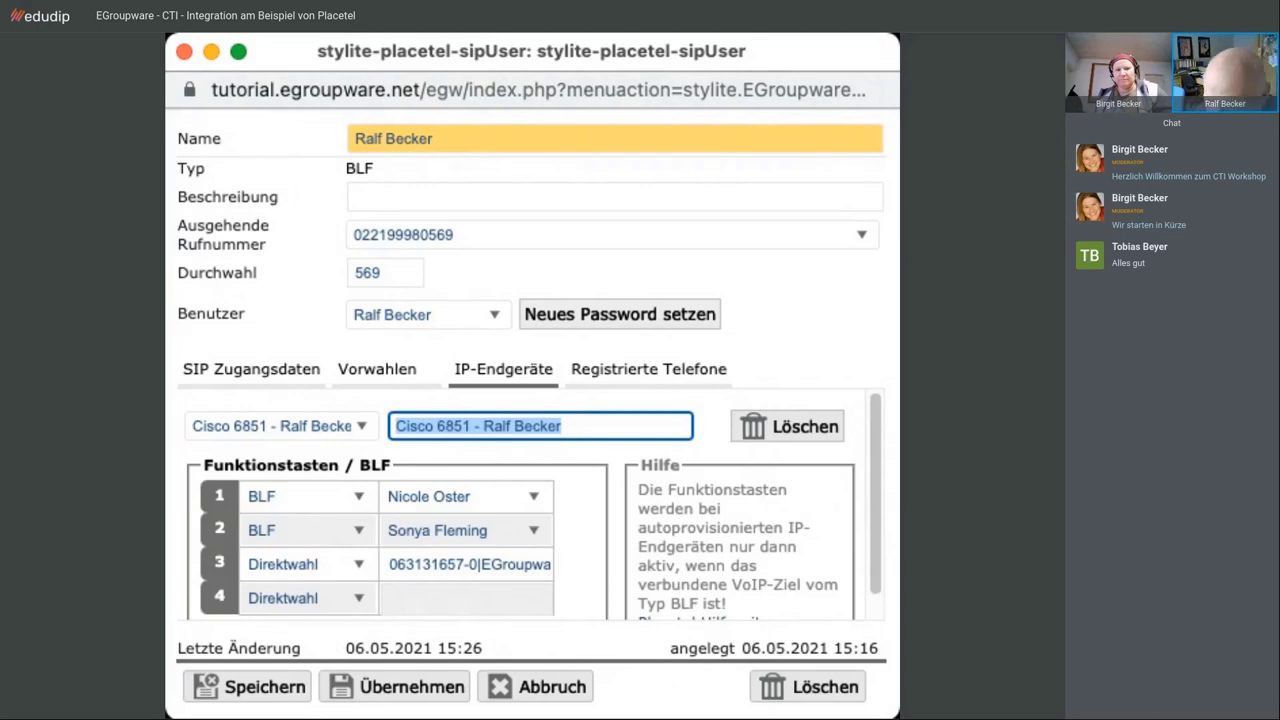
Swap the BLF targets of keys 1 and 2, make key 3 dial a colleague's mobile, and apply
click(530, 502)
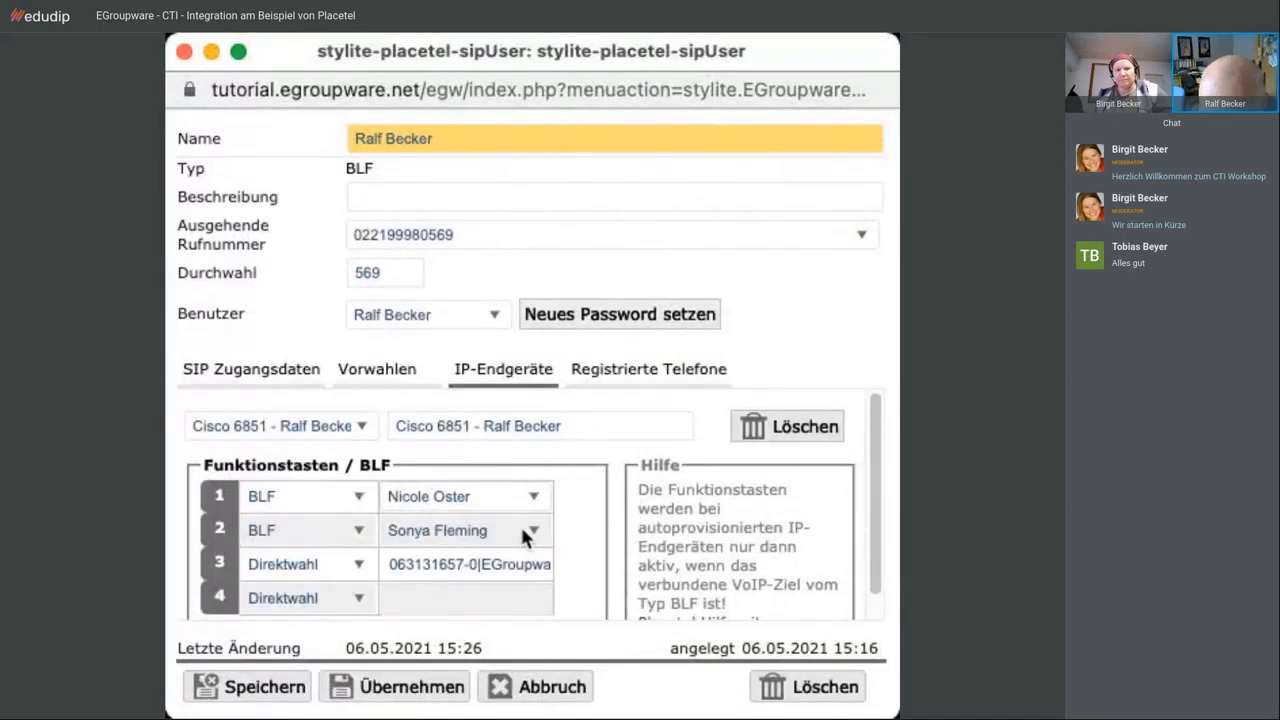
click(527, 537)
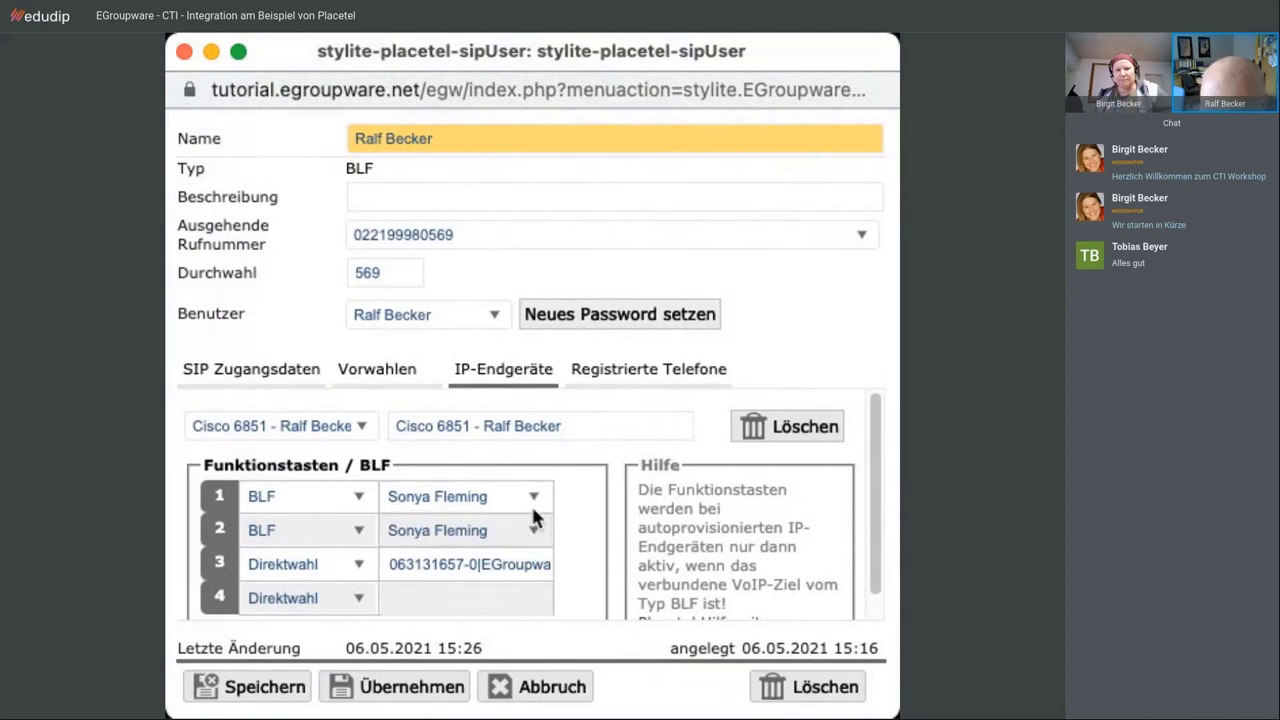
click(531, 512)
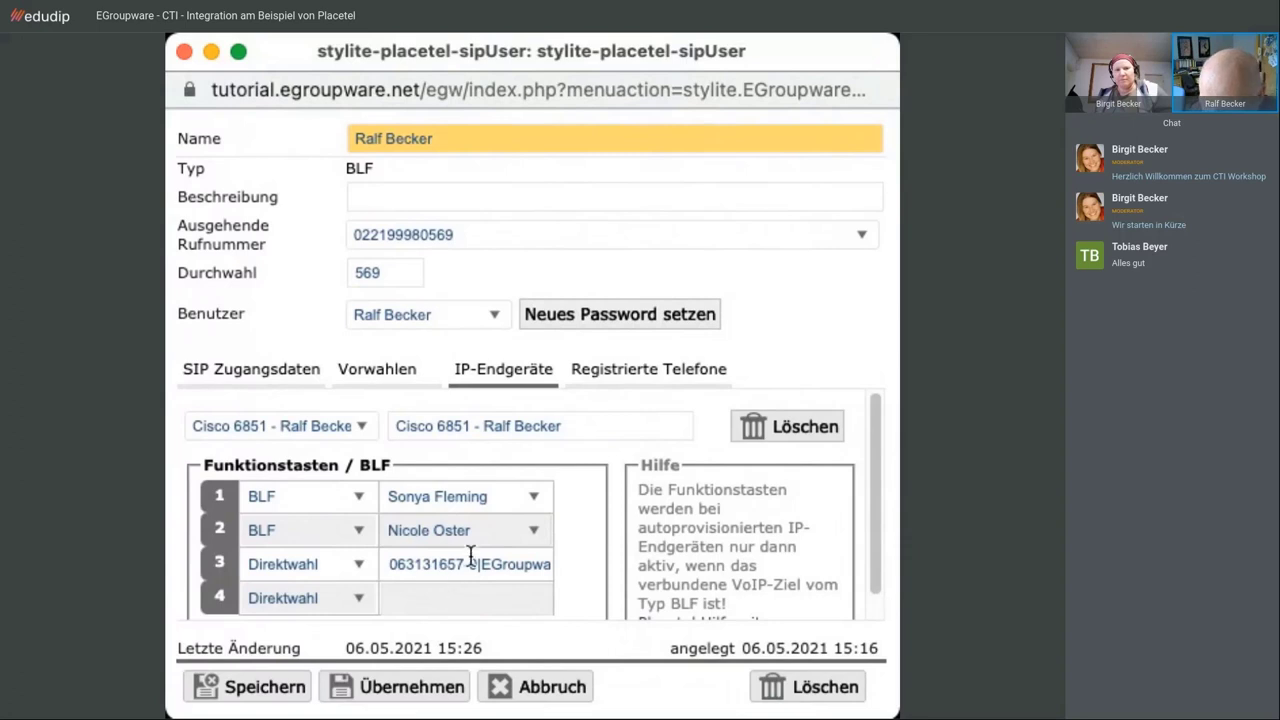
drag(384, 564, 617, 567)
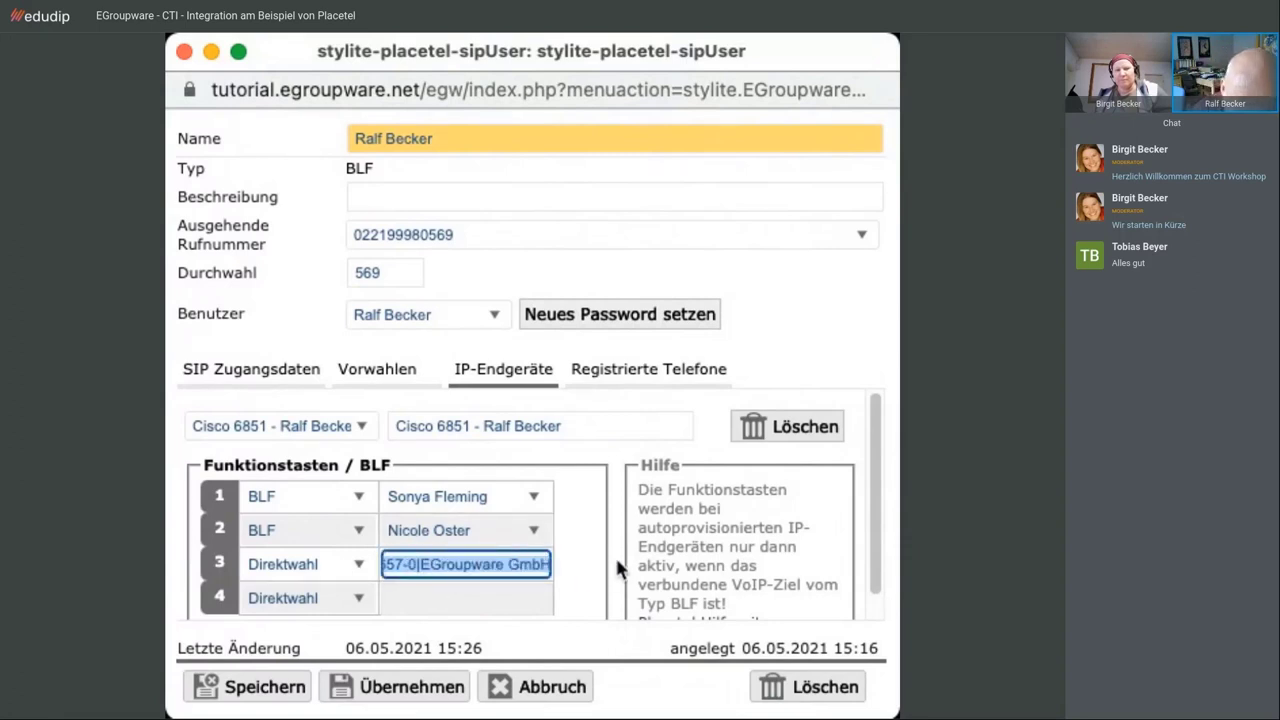
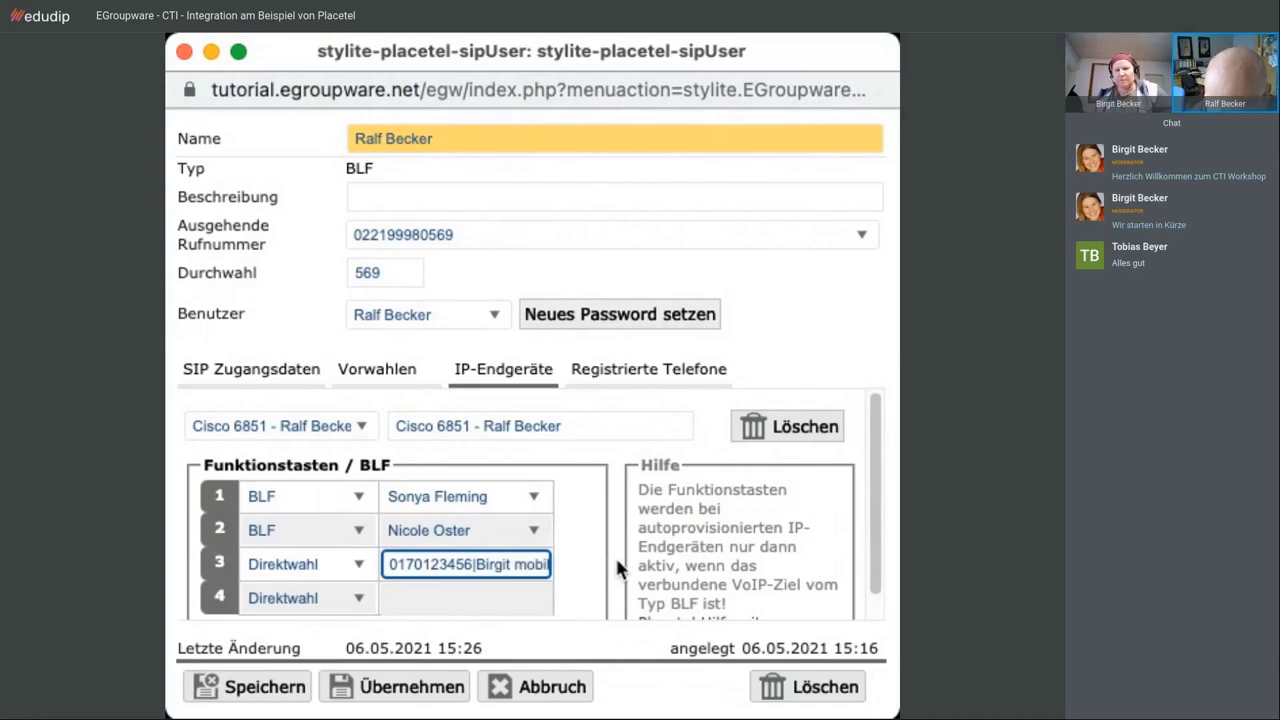
click(410, 690)
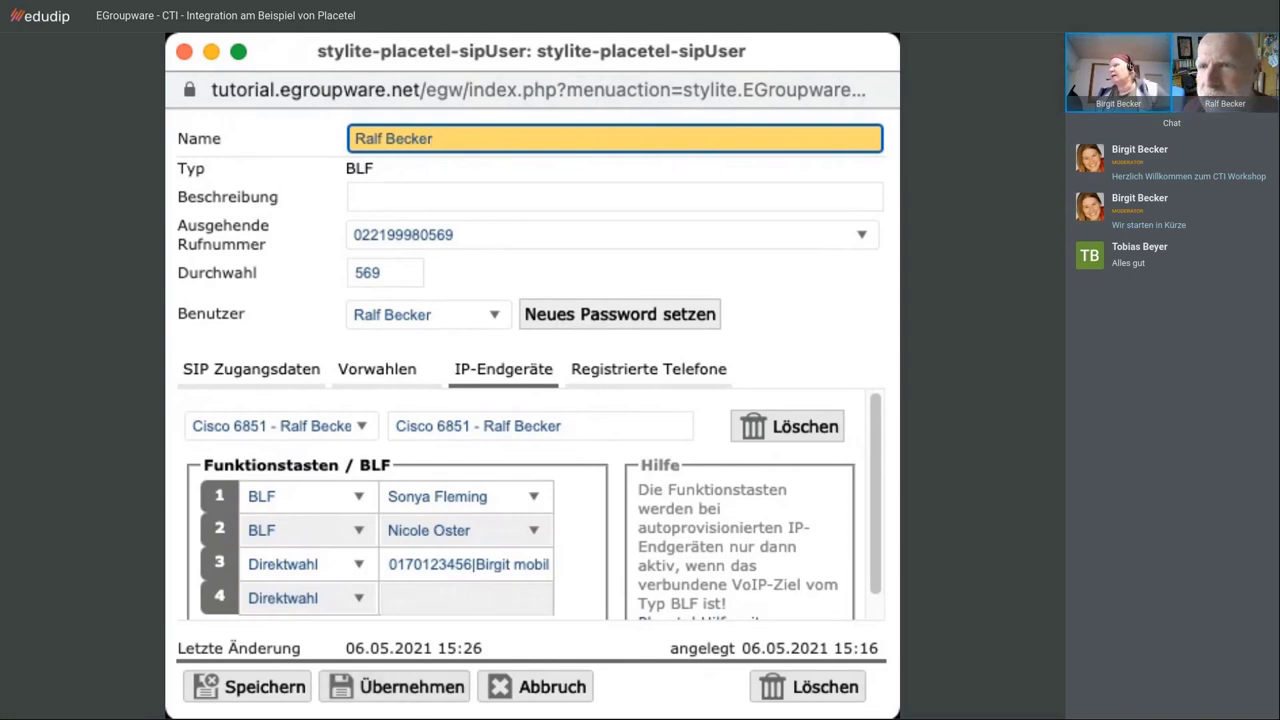
Switch to the other EGroupware window listing the Placetel VoIP destinations
key(super+Tab)
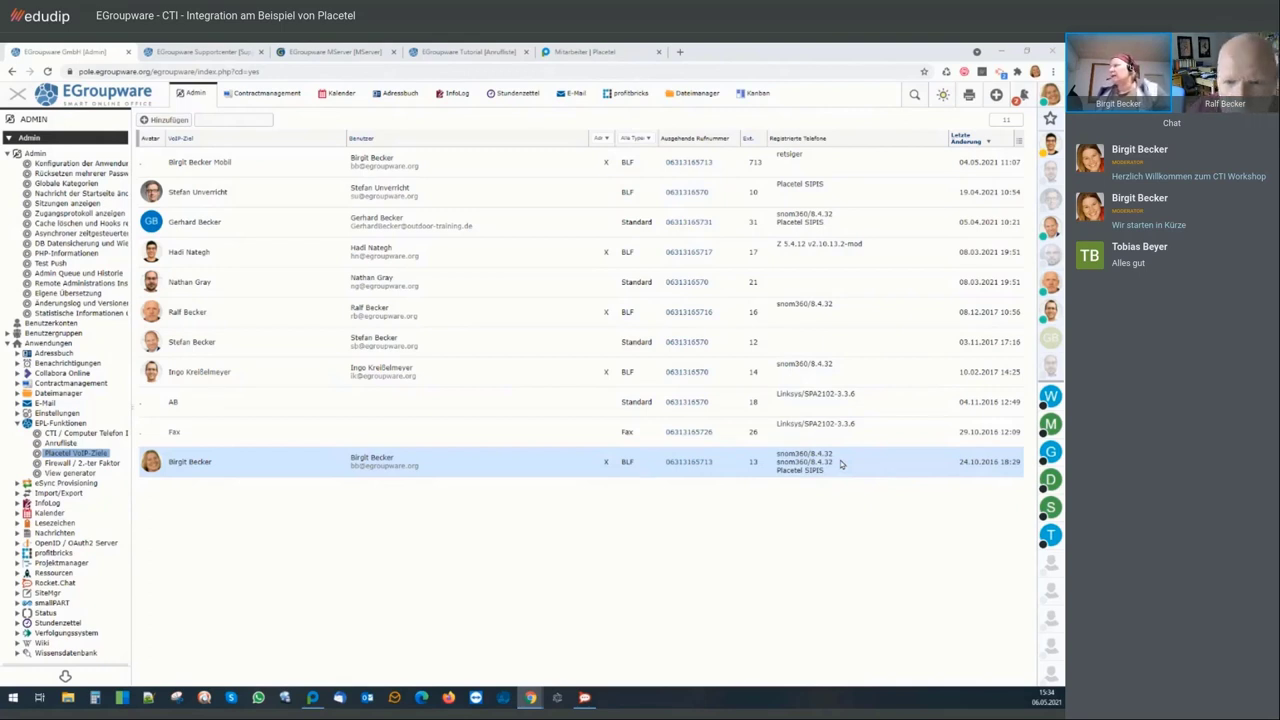
mouse_move(808, 475)
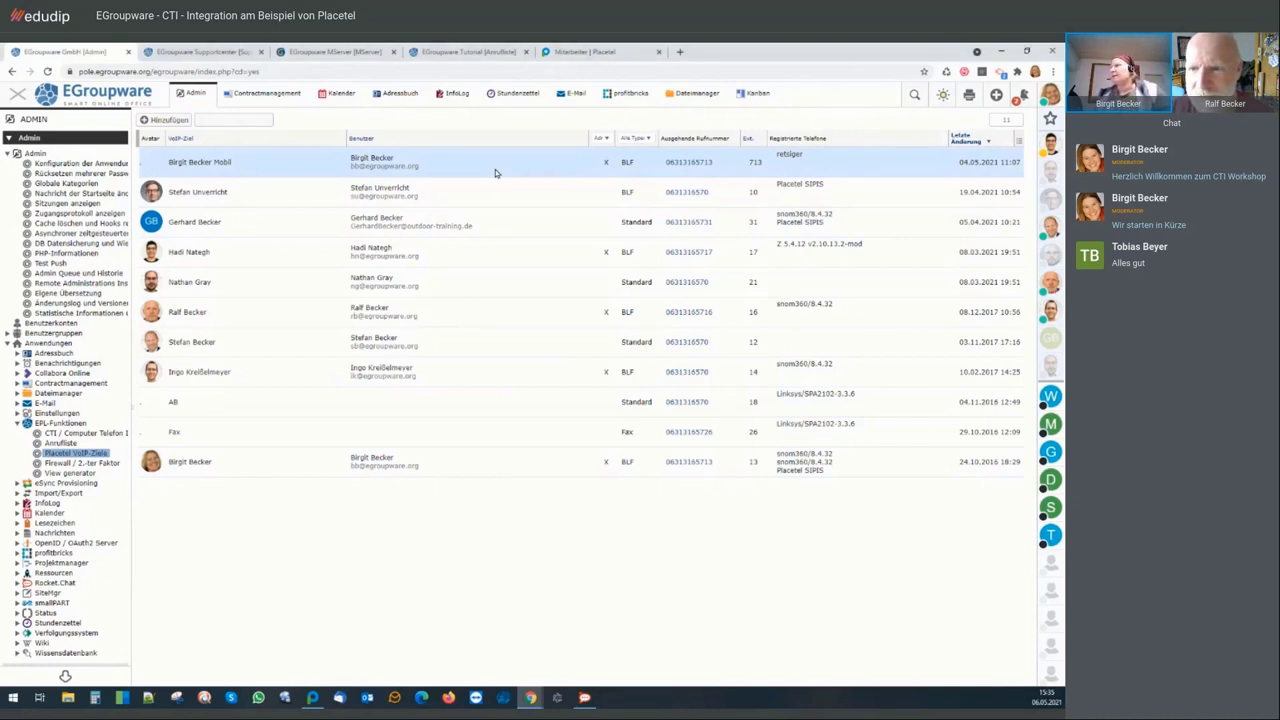
right_click(495, 169)
Review the first VoIP destination's function keys and registered phones, then close its window
click(503, 178)
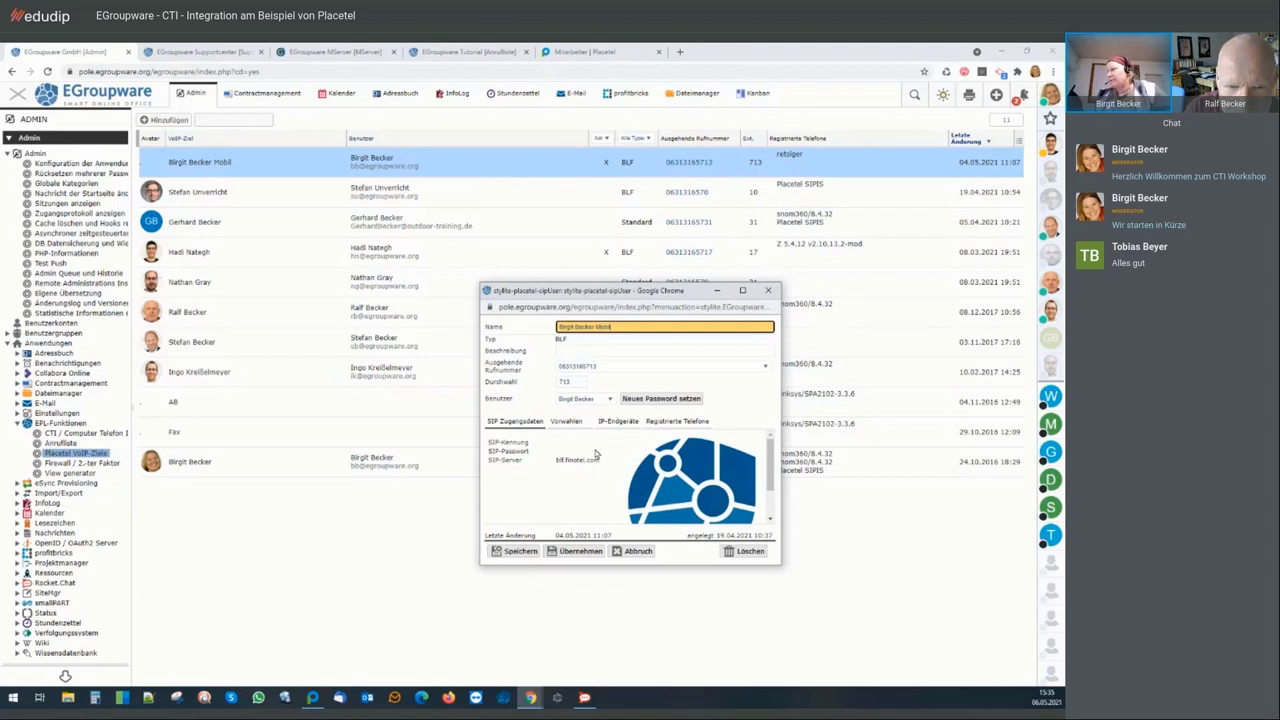
click(615, 423)
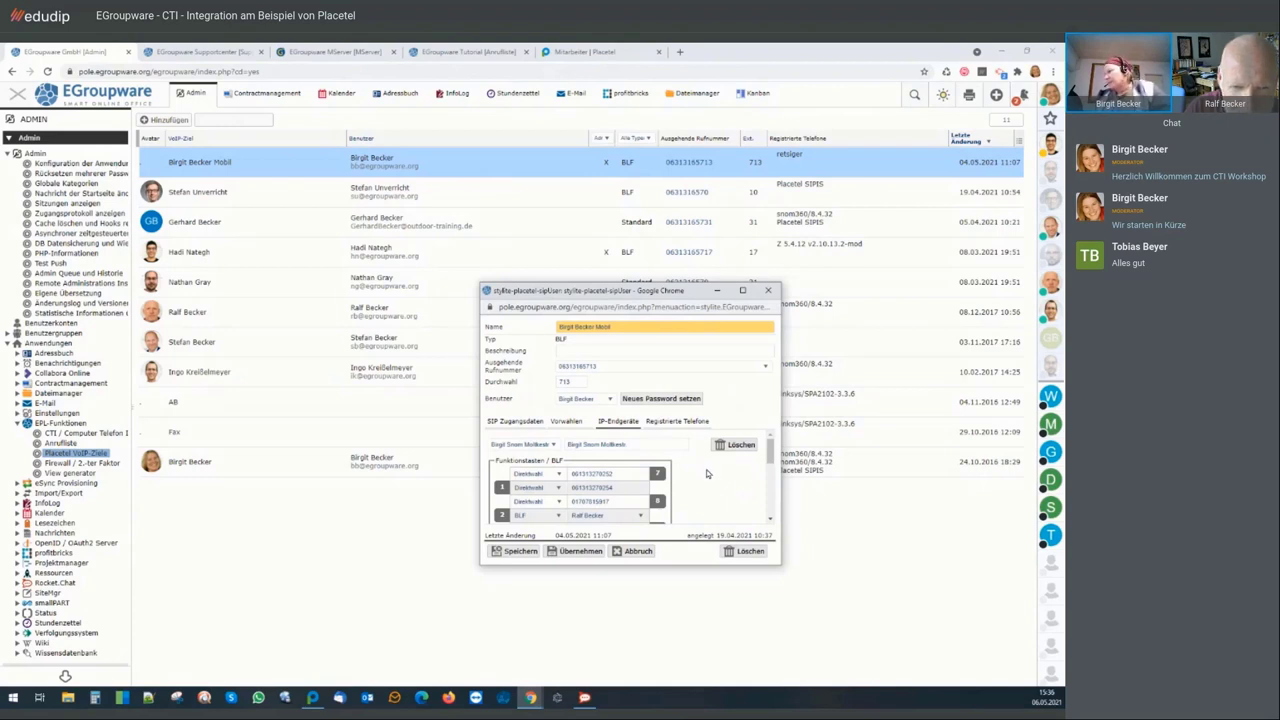
click(677, 421)
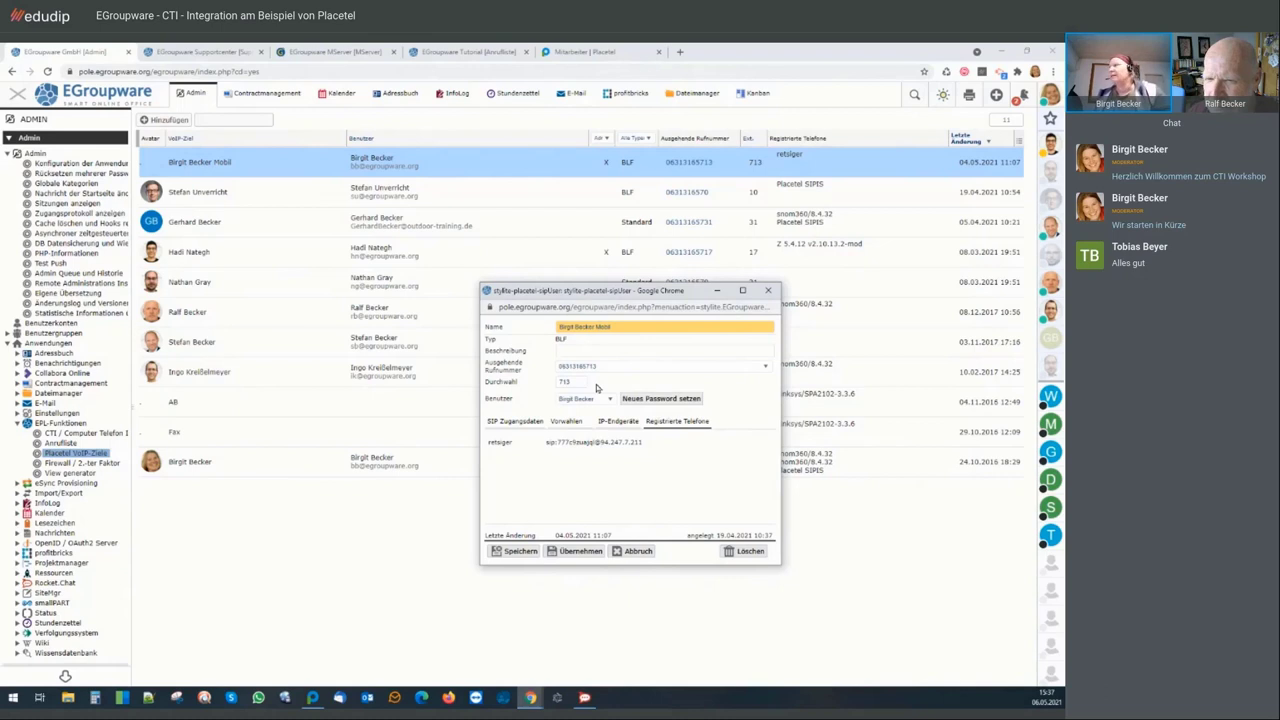
click(768, 290)
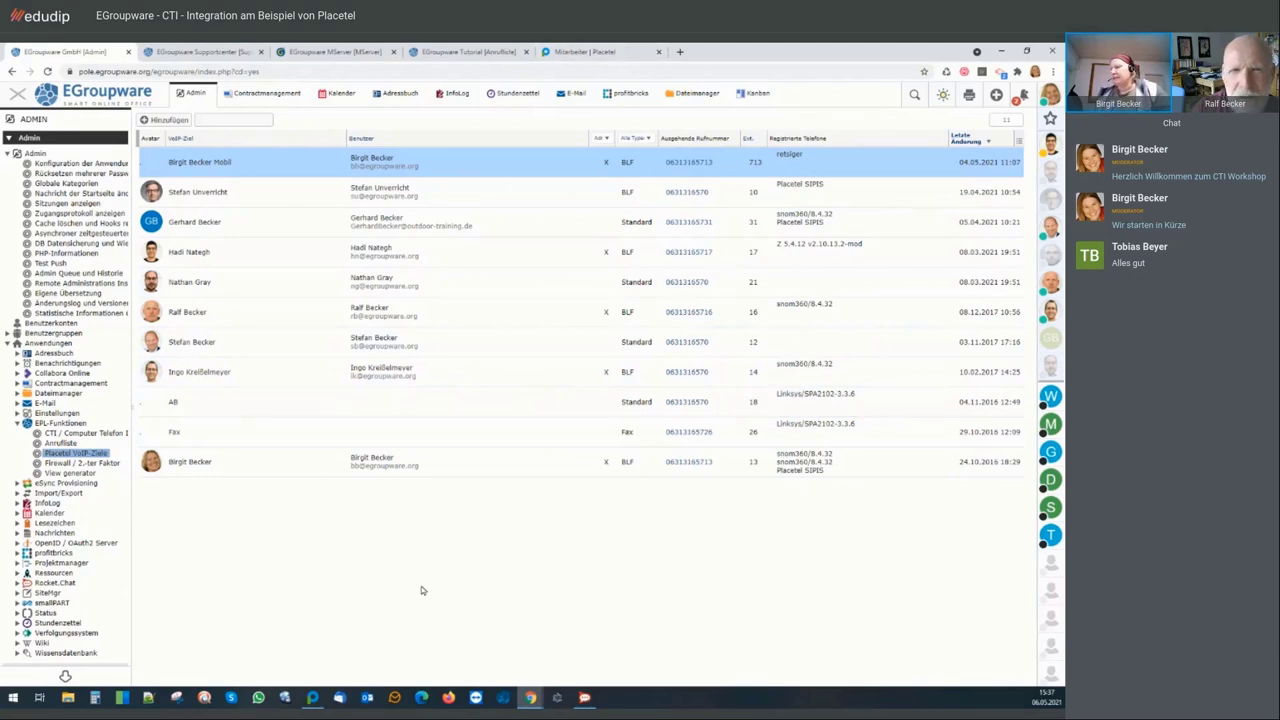
mouse_move(530, 698)
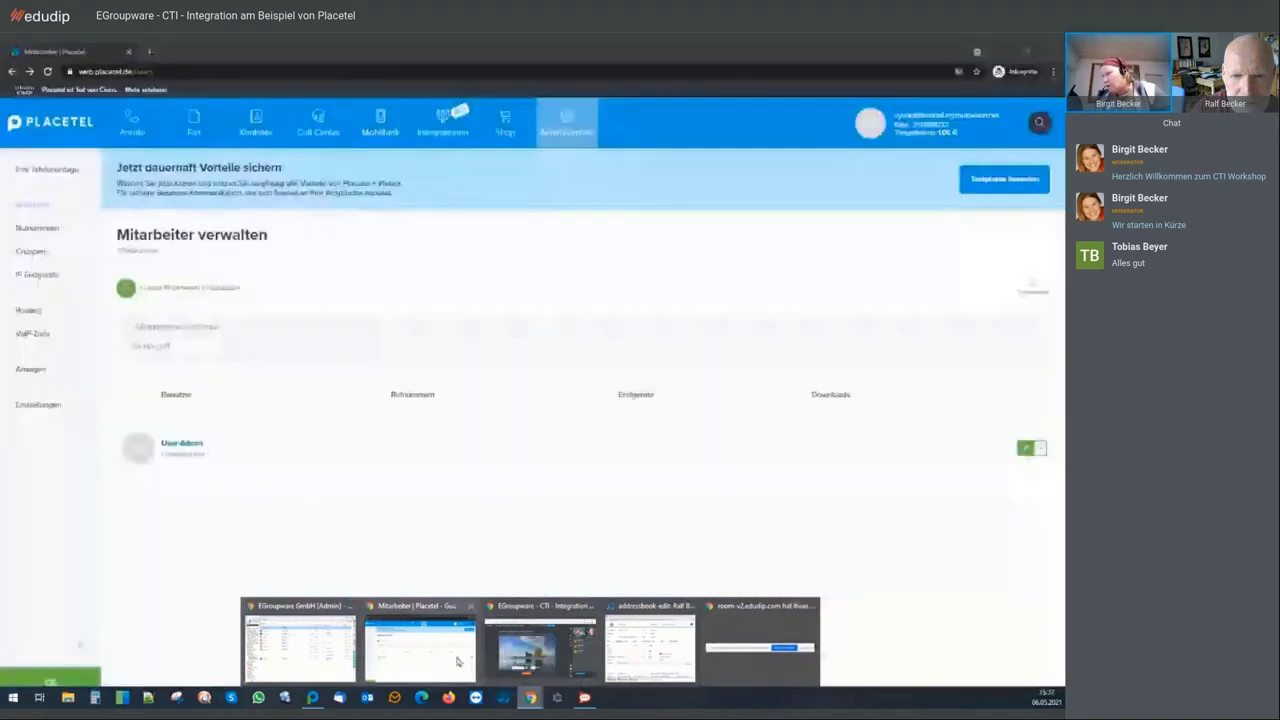
Bring the 'Mitarbeiter | Placetel' Chrome window forward from the taskbar
click(457, 652)
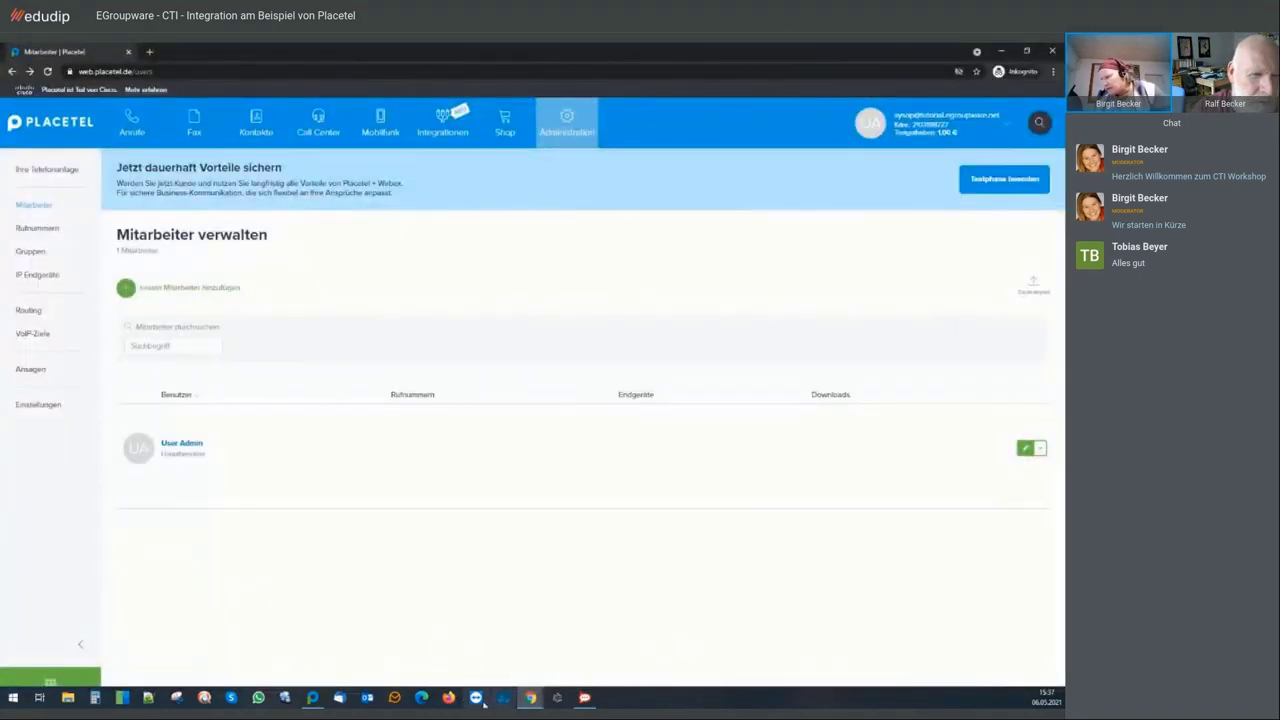
mouse_move(530, 698)
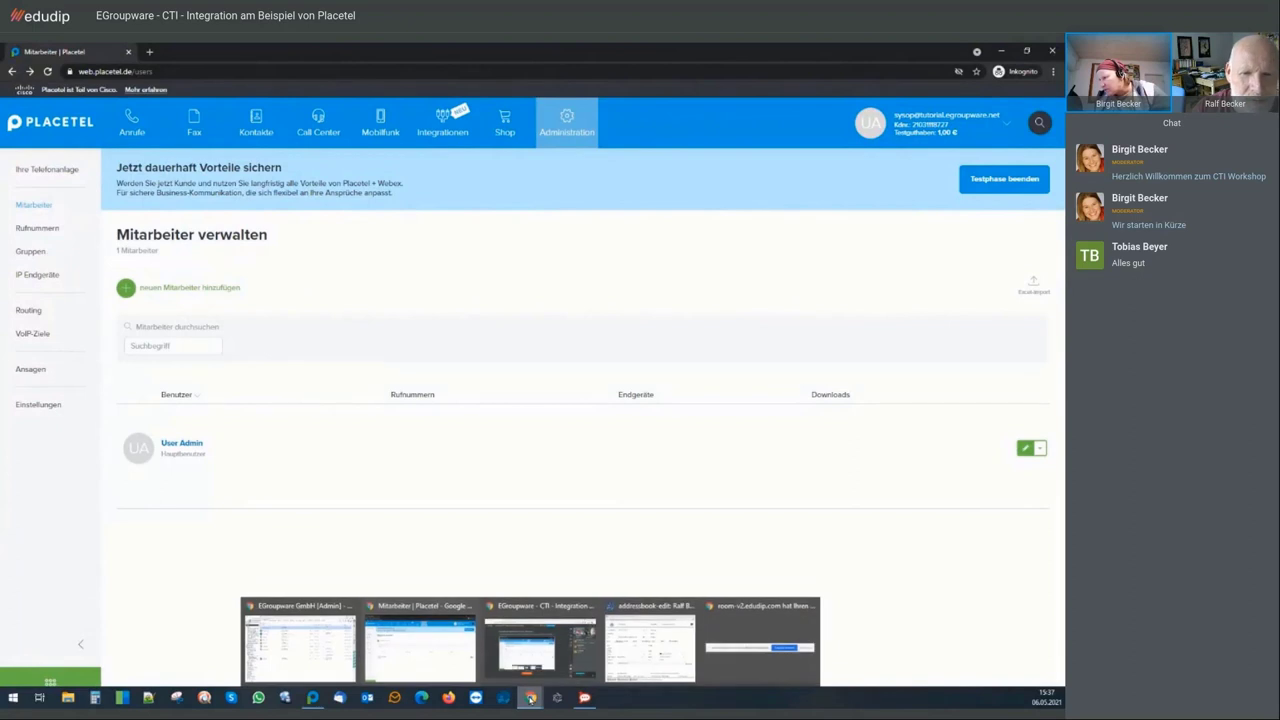
click(537, 662)
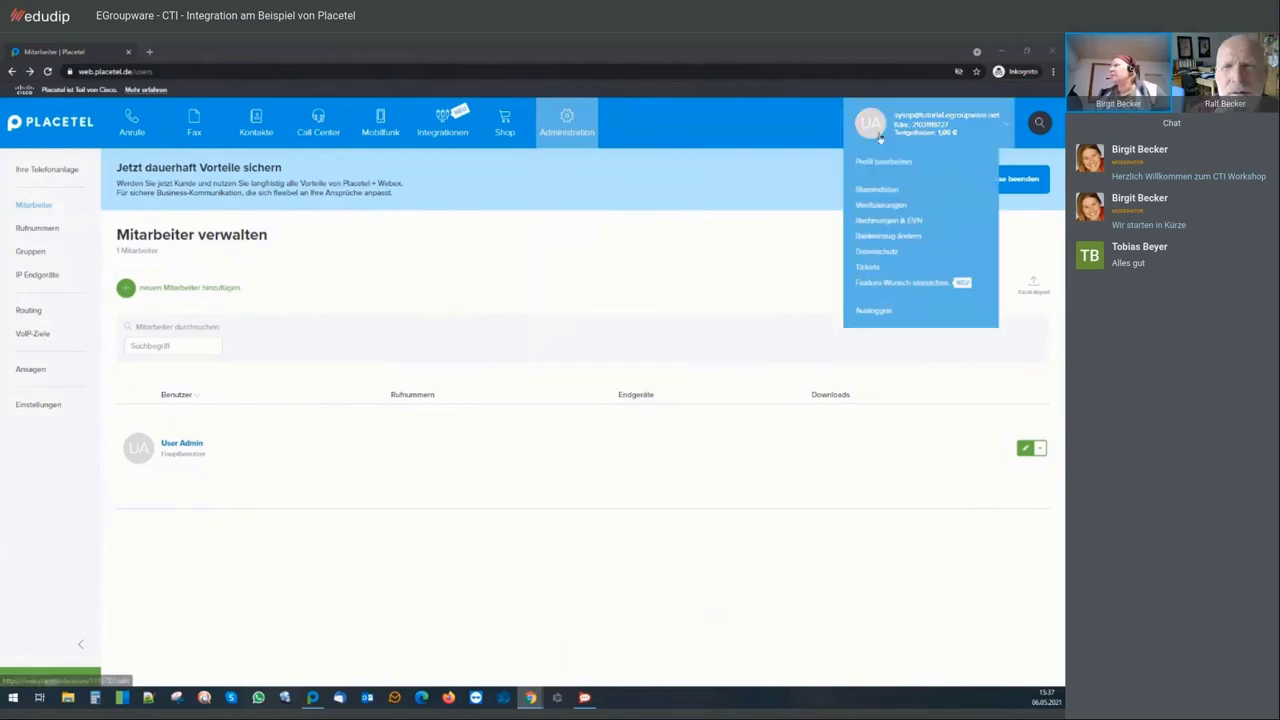
mouse_move(567, 128)
click(561, 190)
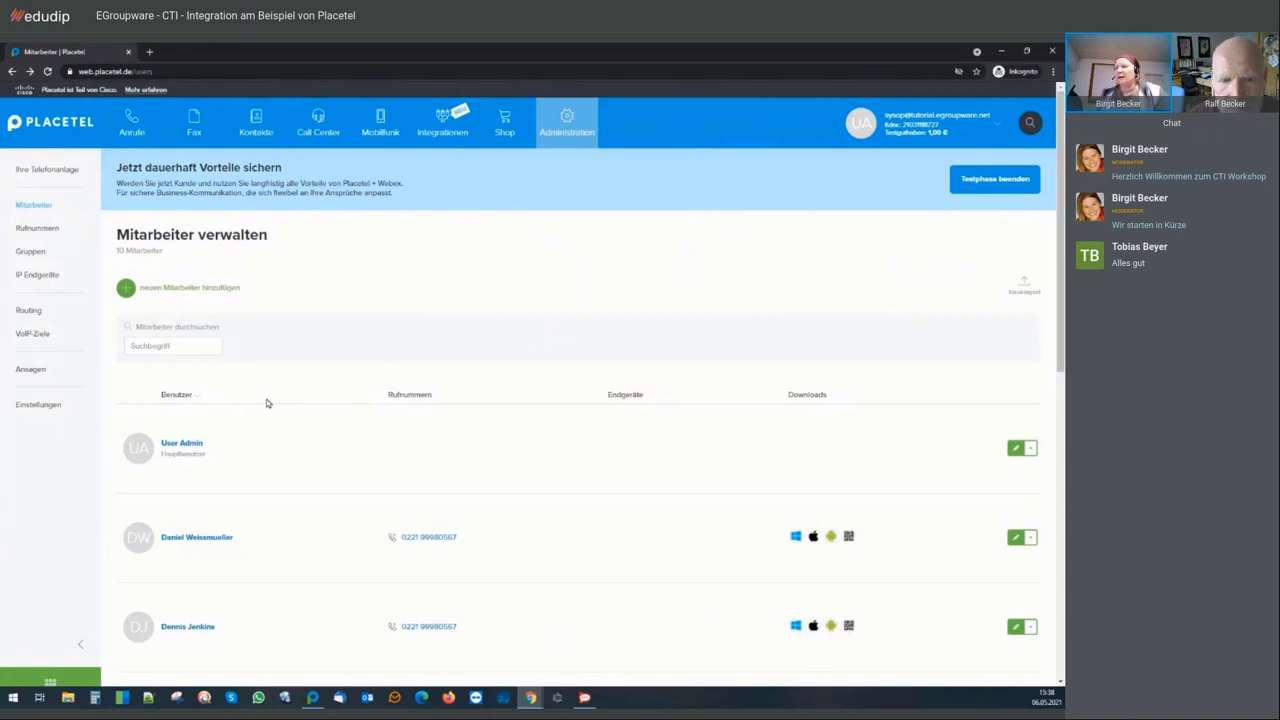
Scroll through the ten employee rows with their phone numbers and app downloads
scroll(266, 403, down, 4)
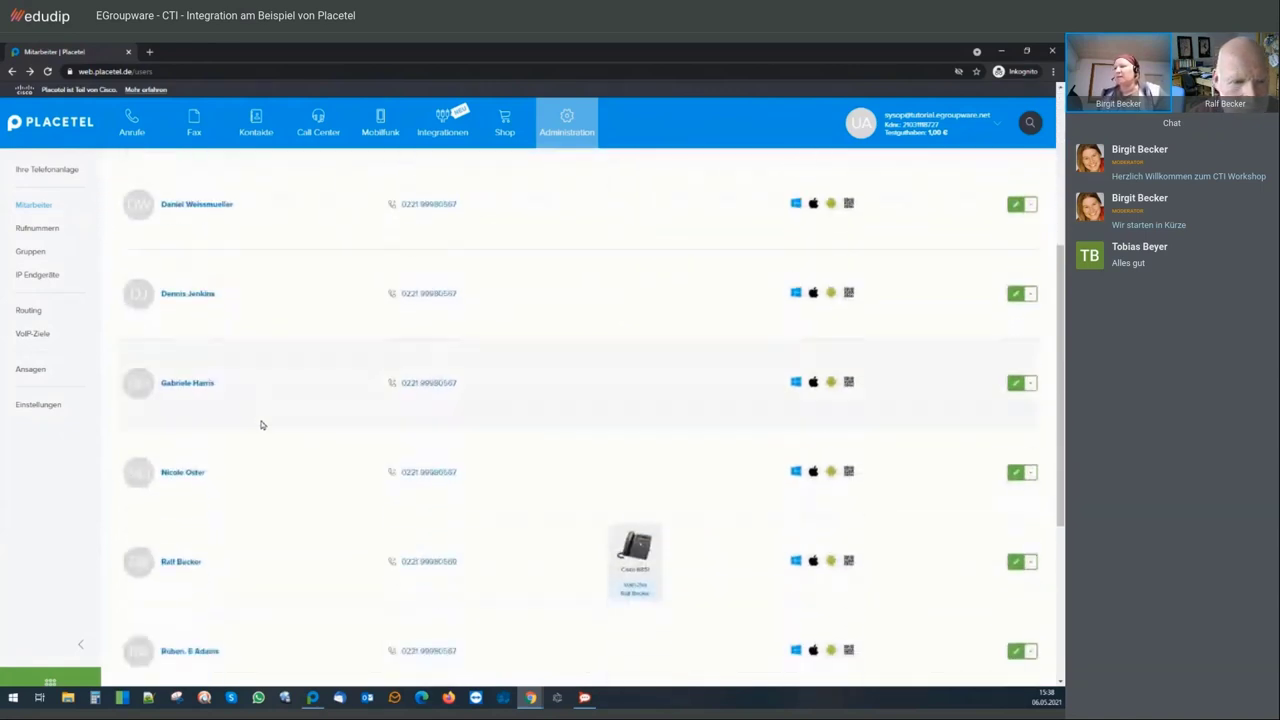
Open an employee's settings, review their VoIP destination, and show the Benutzer-Passwort section
click(192, 483)
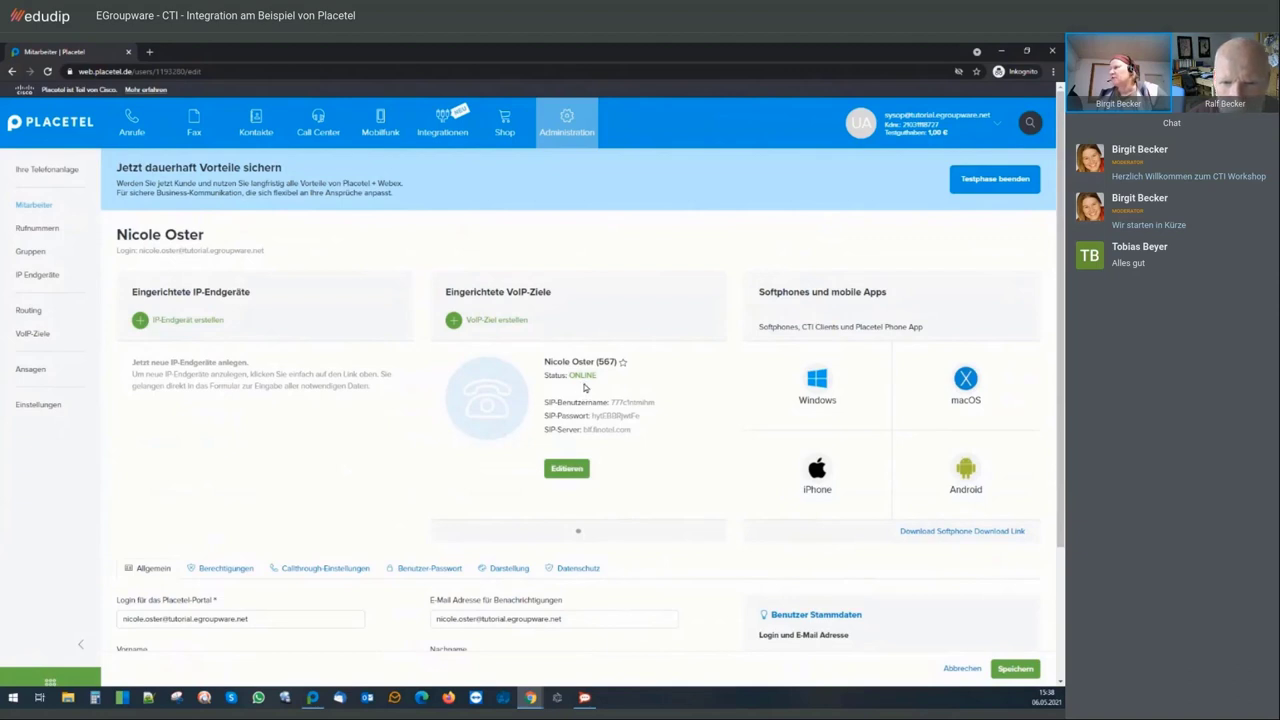
mouse_move(607, 426)
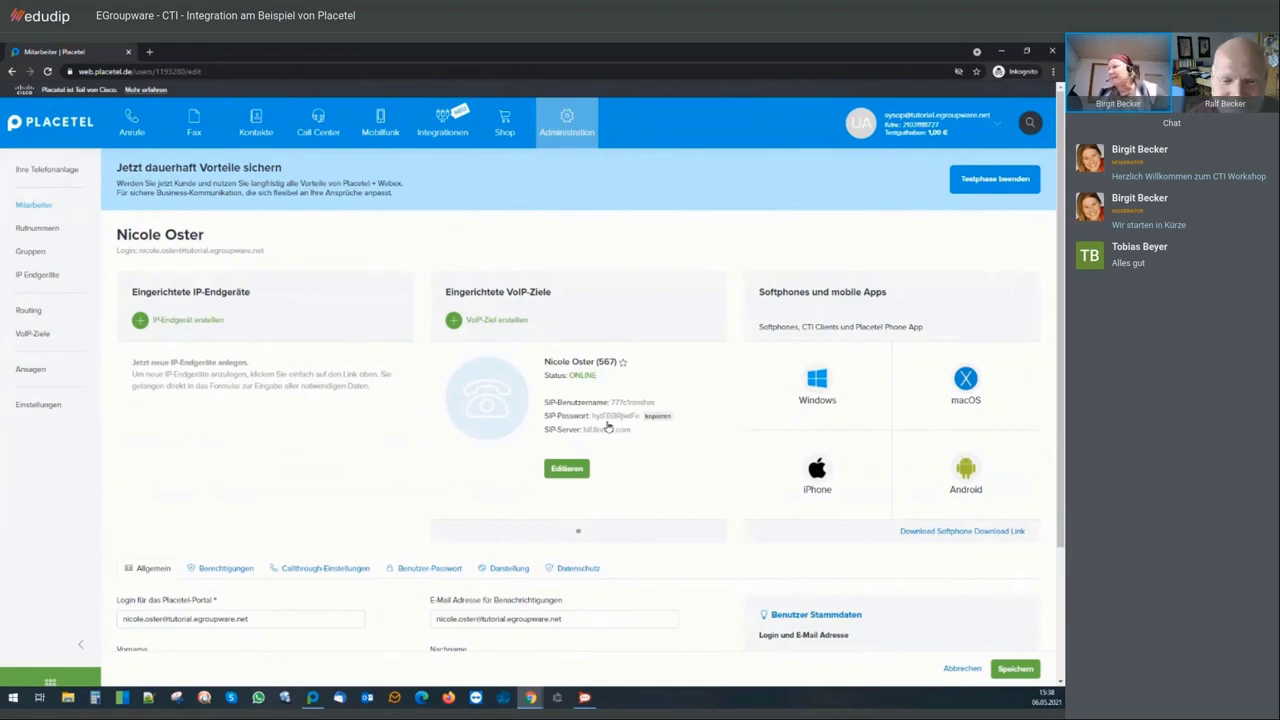
scroll(607, 426, down, 1)
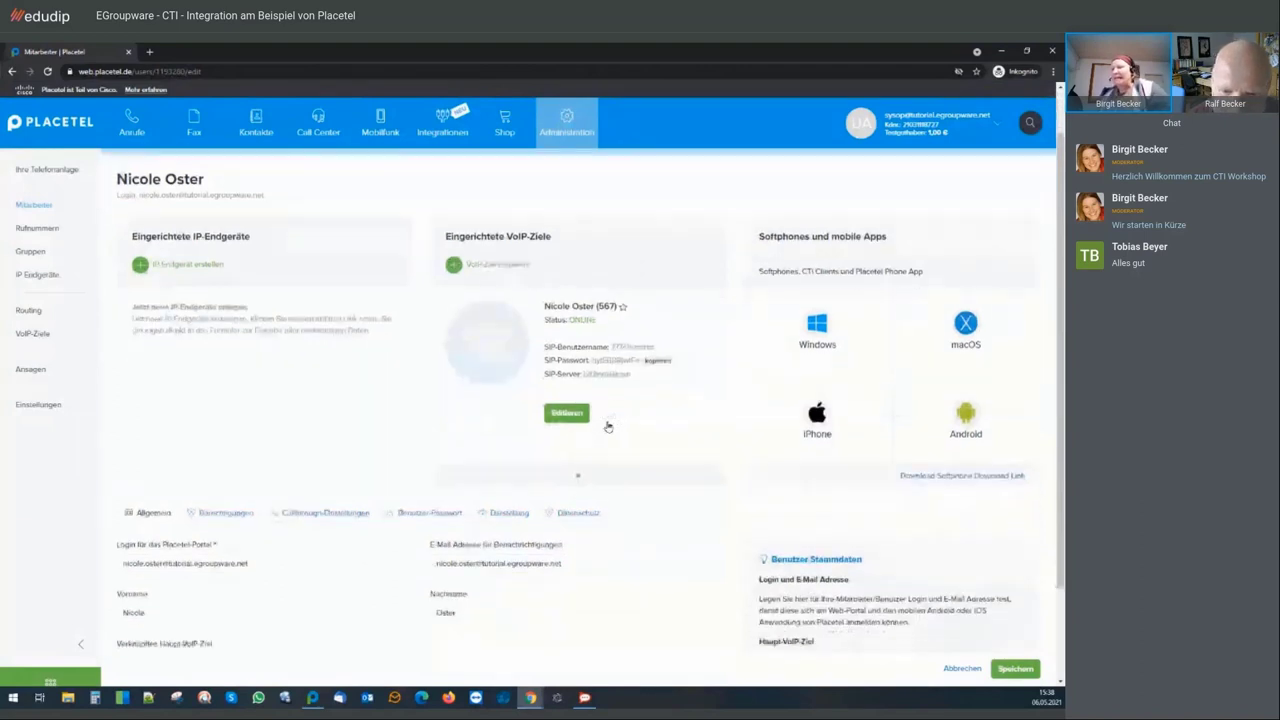
scroll(607, 426, down, 1)
scroll(607, 426, down, 1)
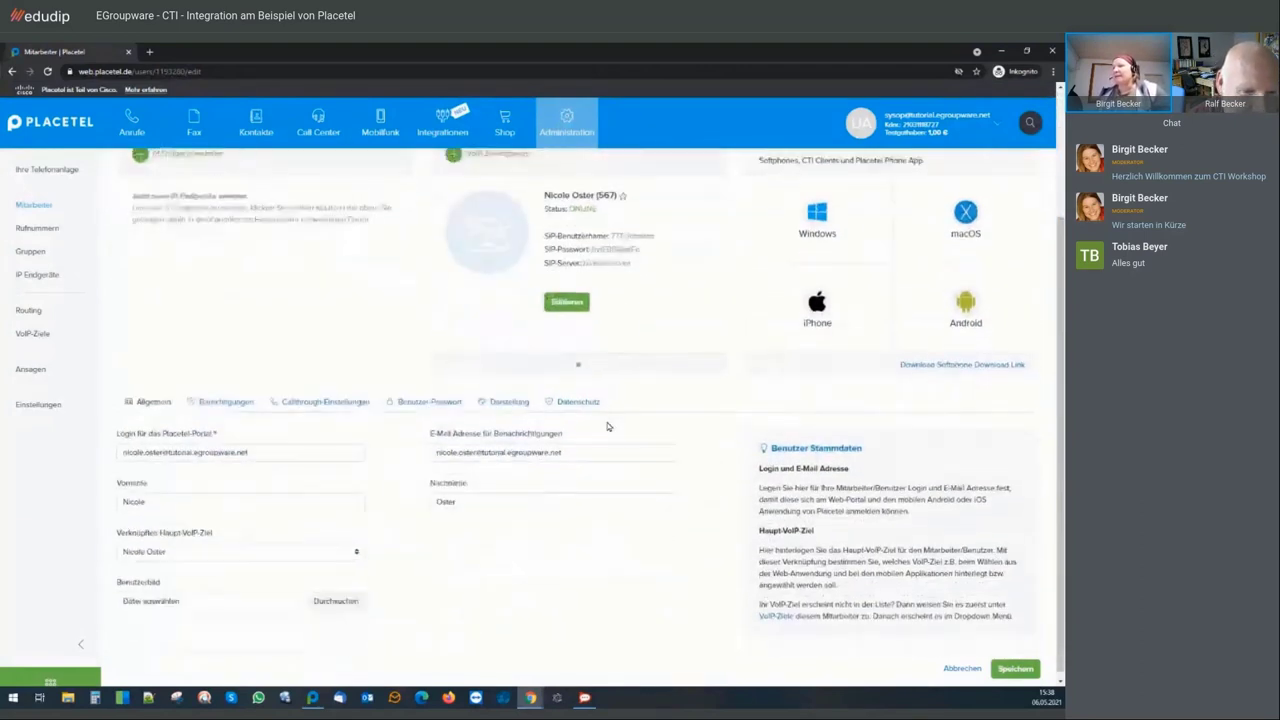
click(433, 398)
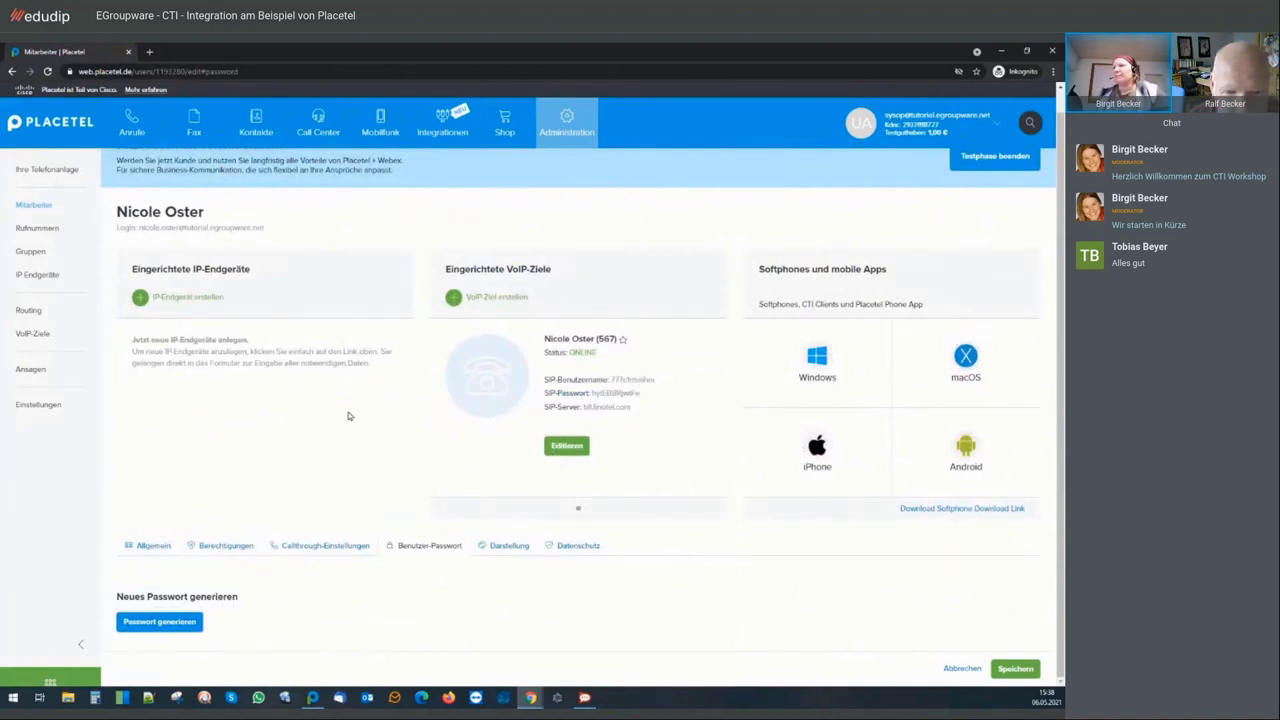
Start 'IP-Endgerät erstellen' to reach the wizard's manufacturer selection step
click(195, 297)
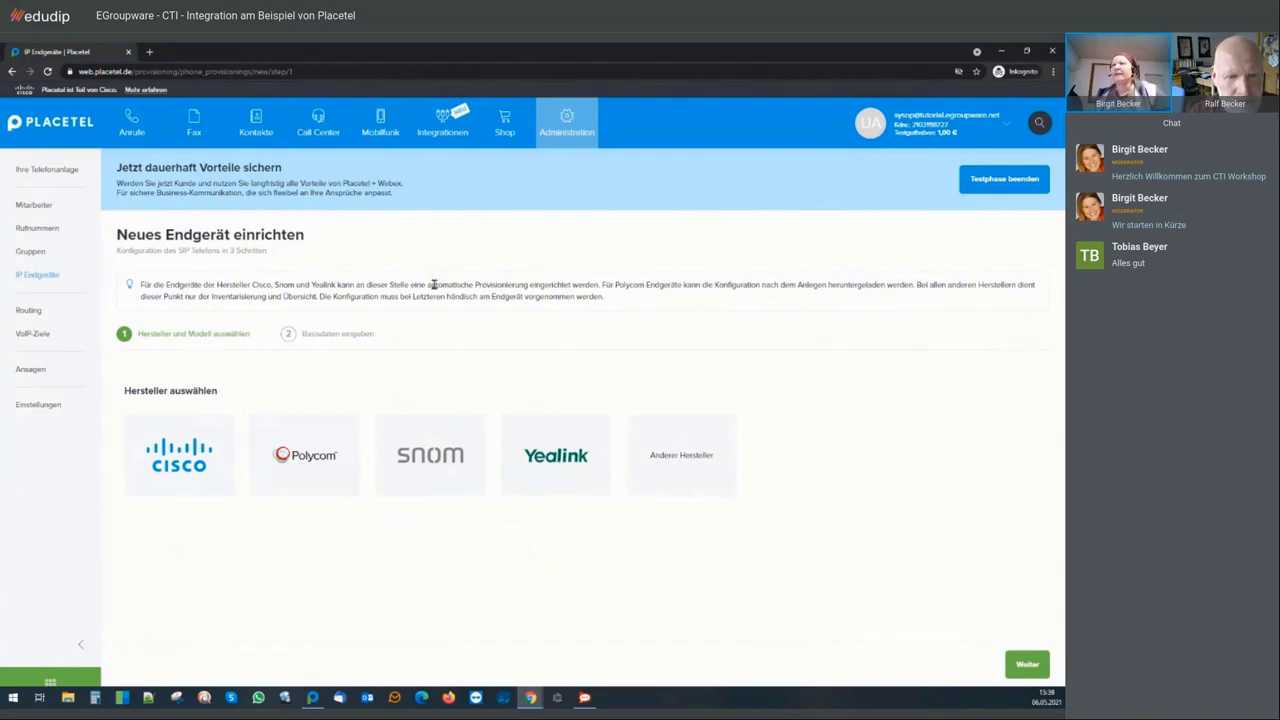
Go back to the Mitarbeiter employee list from the sidebar
click(37, 205)
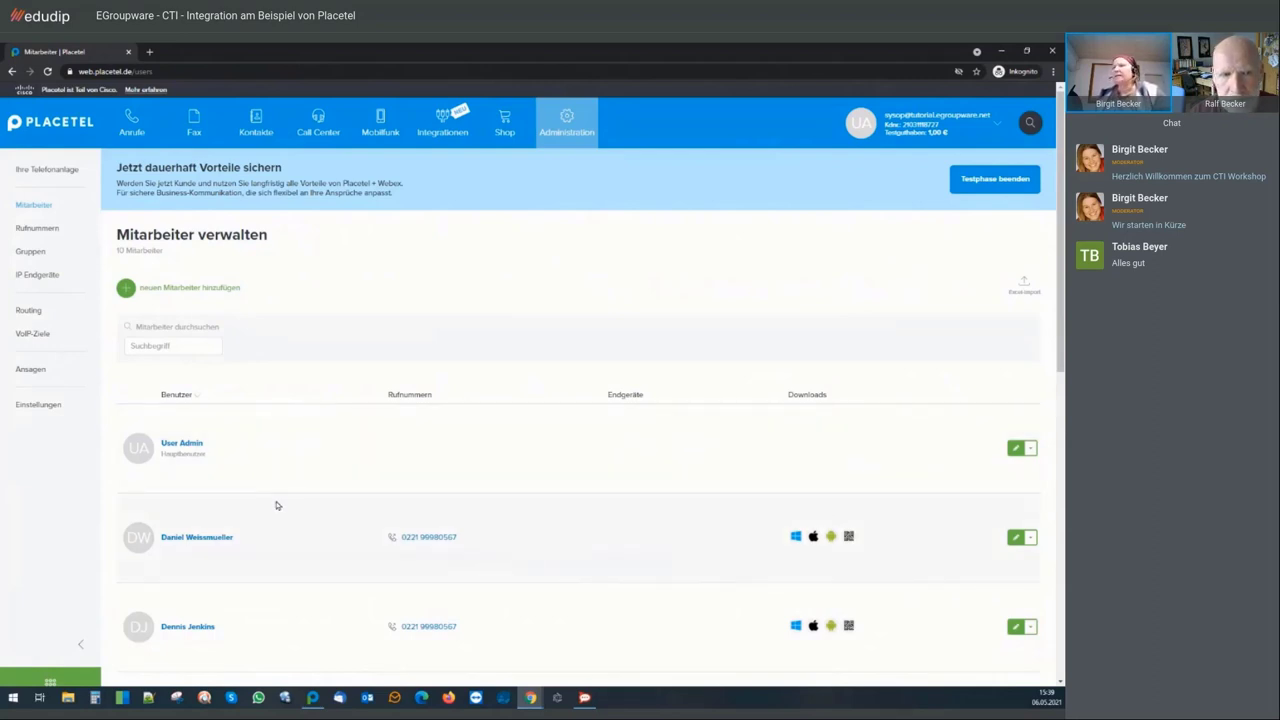
Open an employee's page and show their softphone, CTI client and mobile app downloads
scroll(275, 505, down, 1)
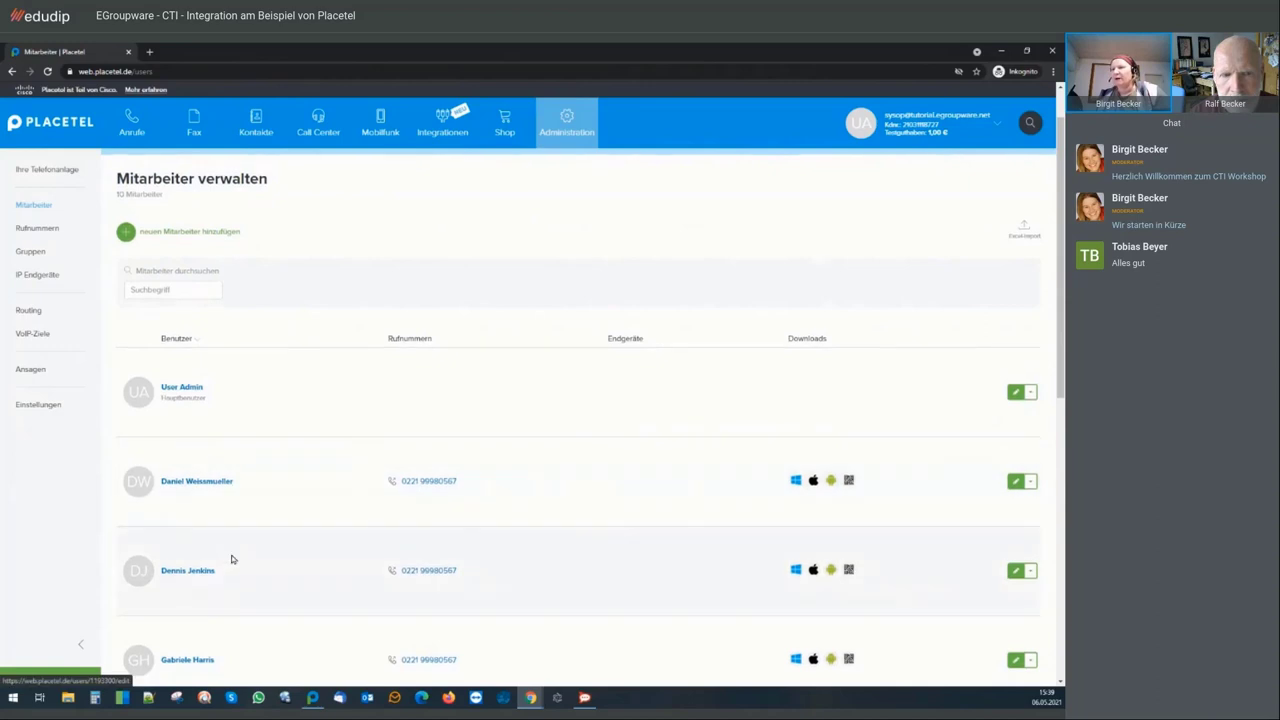
scroll(231, 557, down, 2)
scroll(231, 557, down, 1)
click(182, 528)
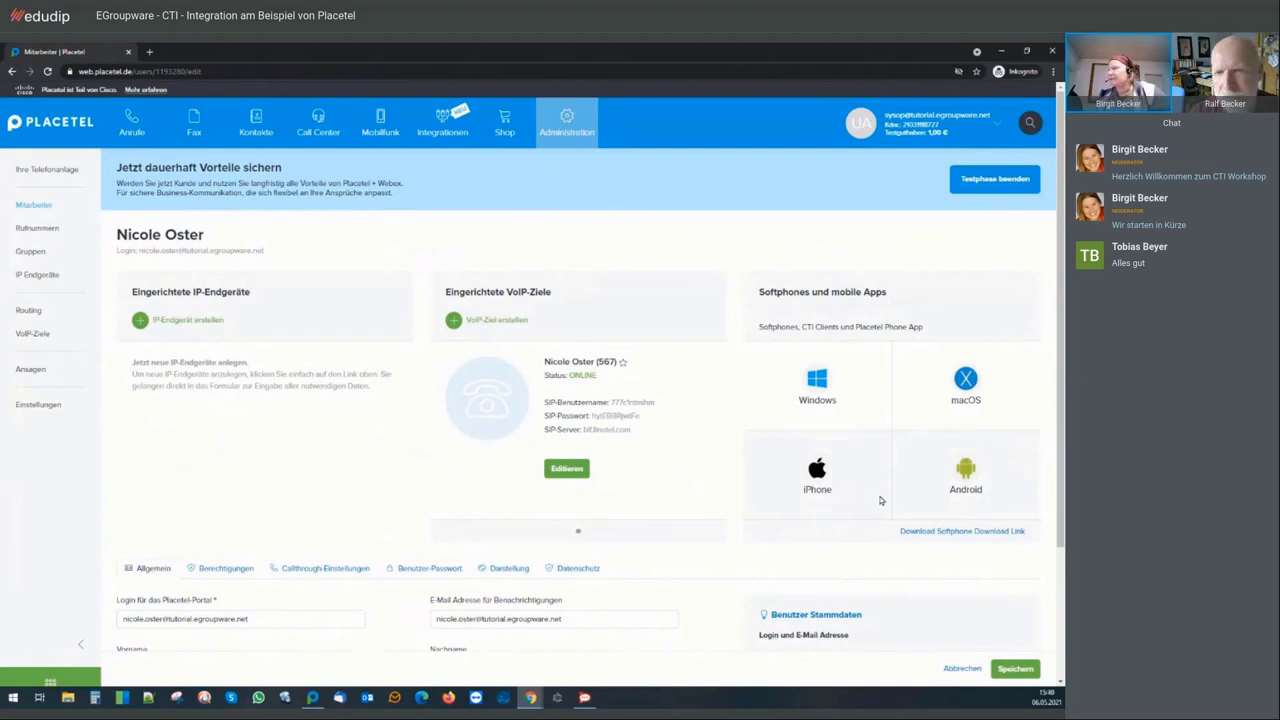
click(910, 531)
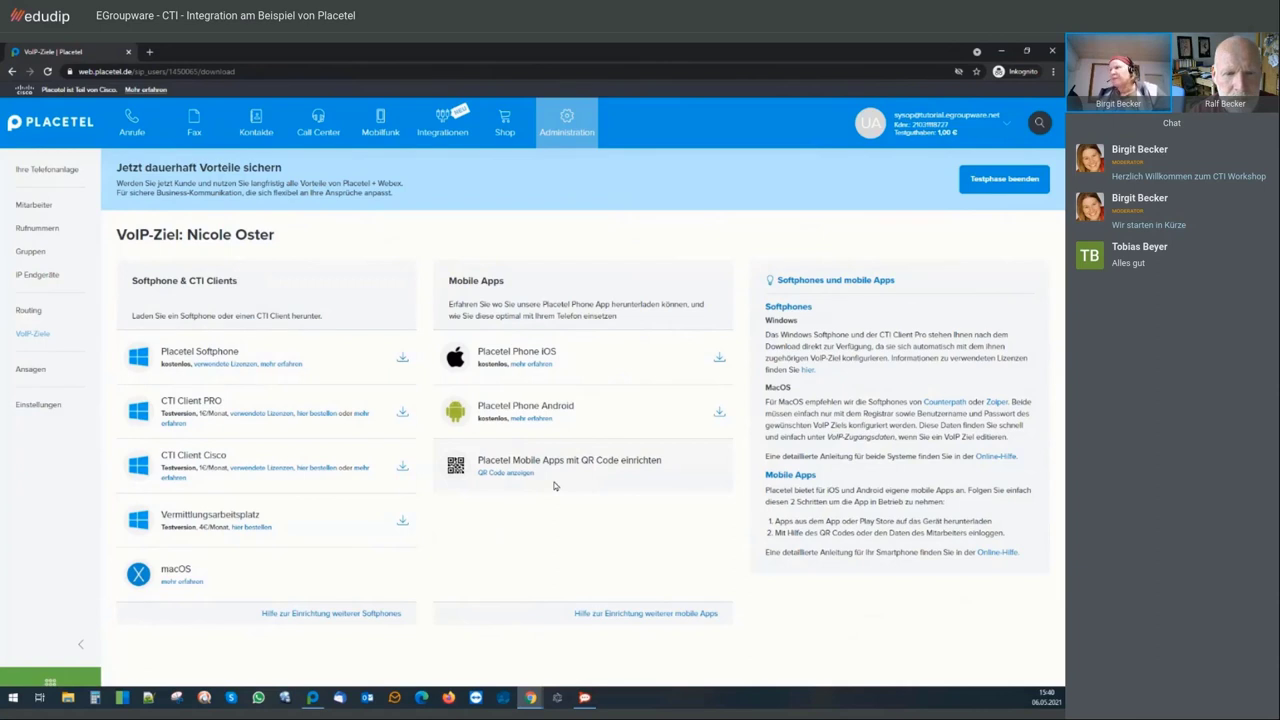
Show the mobile-app setup QR code and scroll down to the Windows softphone downloads
click(492, 473)
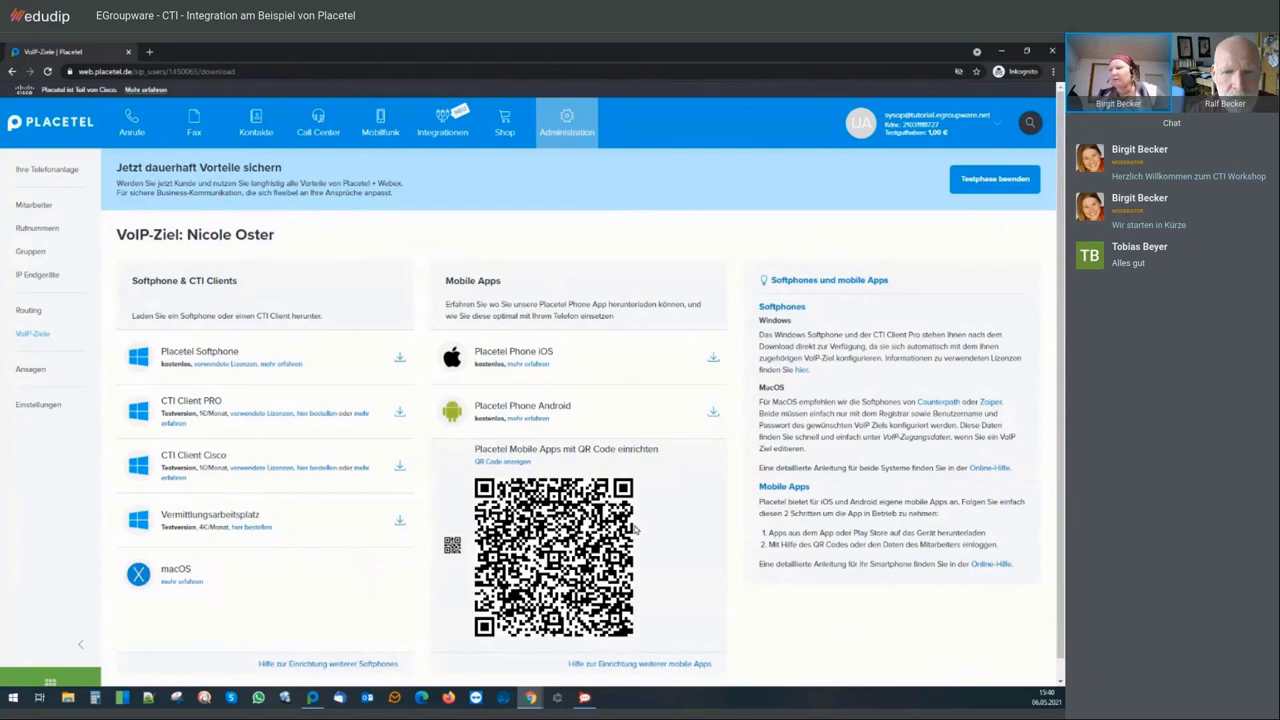
scroll(675, 540, down, 1)
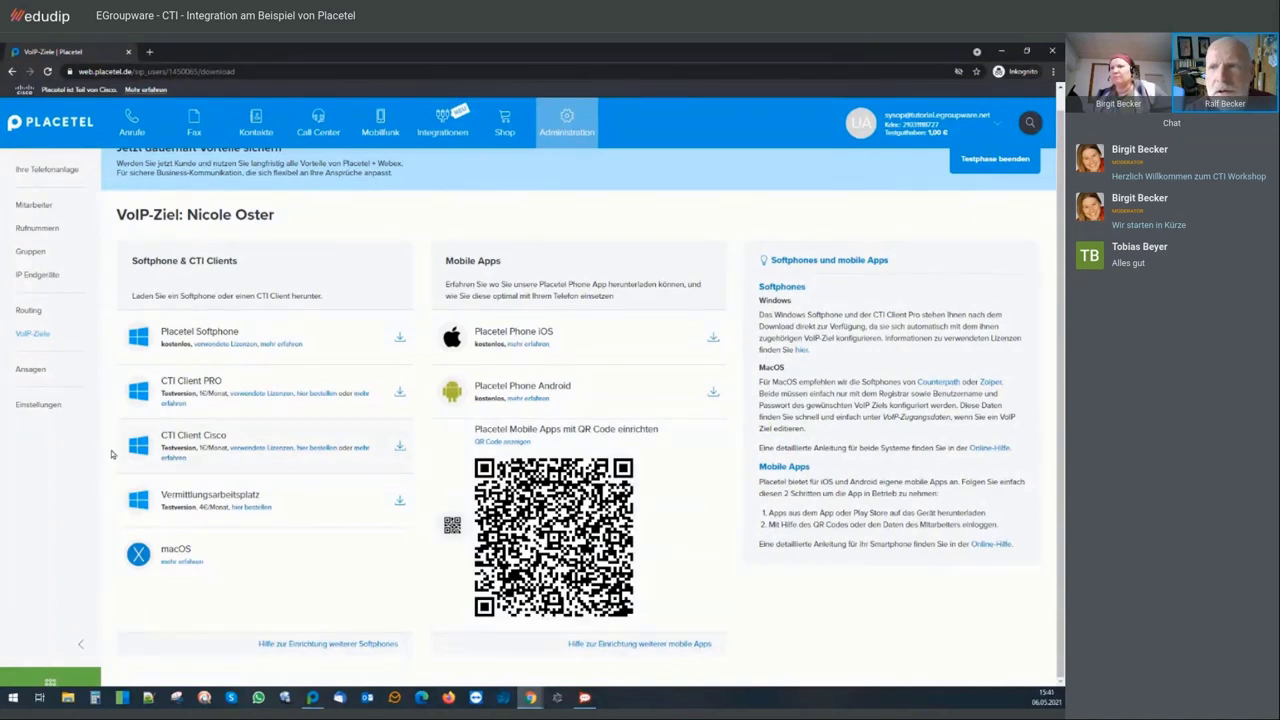
Open the routing edit page of the first test number from the Rufnummern list
click(45, 229)
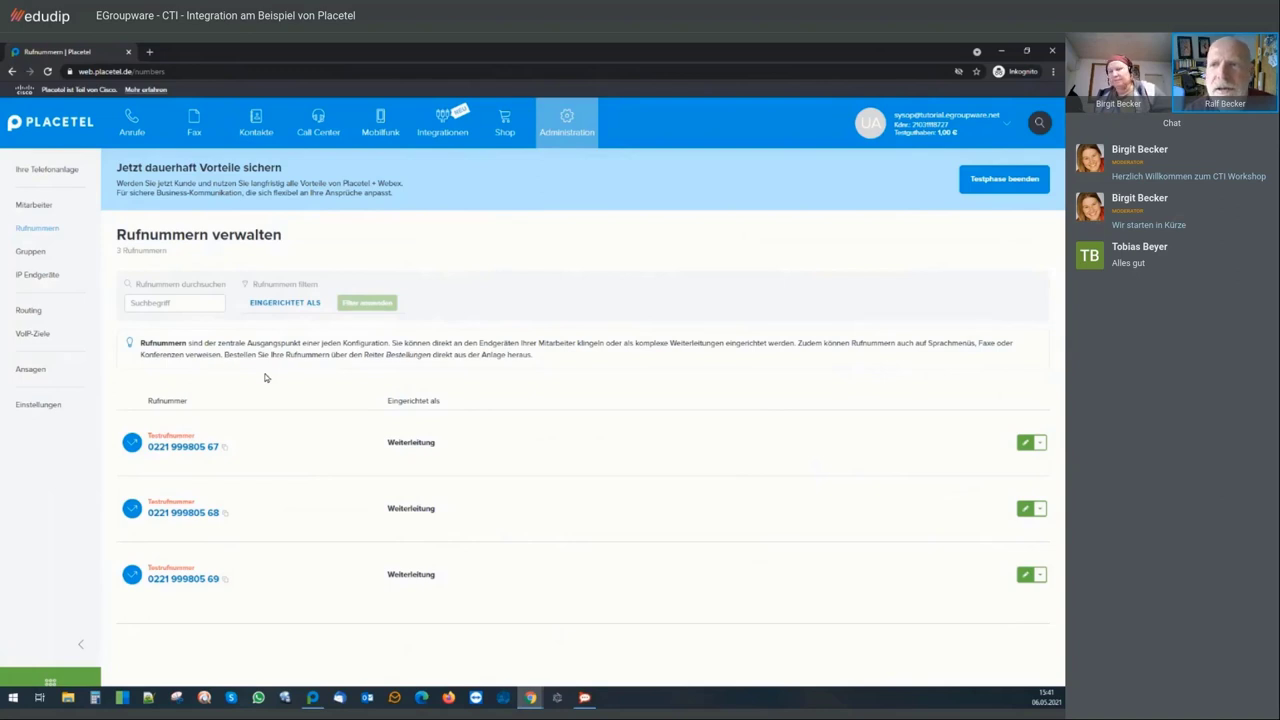
click(1023, 443)
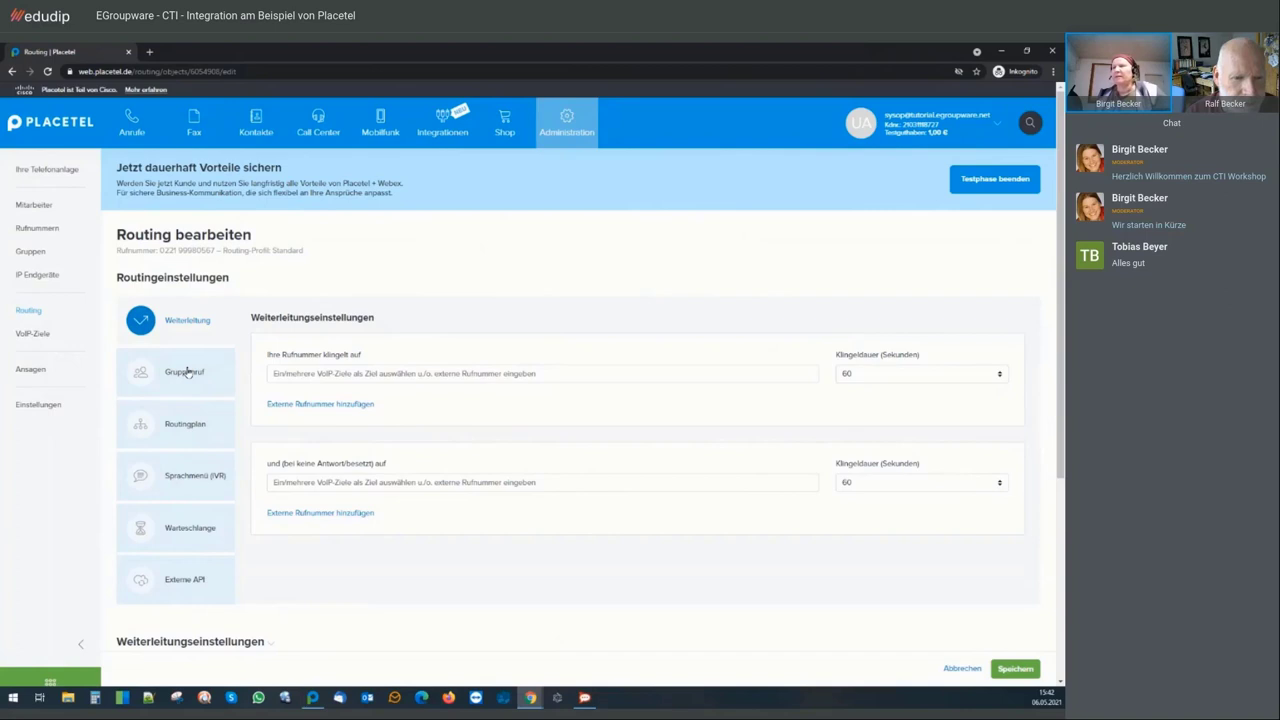
Show the Routingplan section of the number's routing settings
click(189, 427)
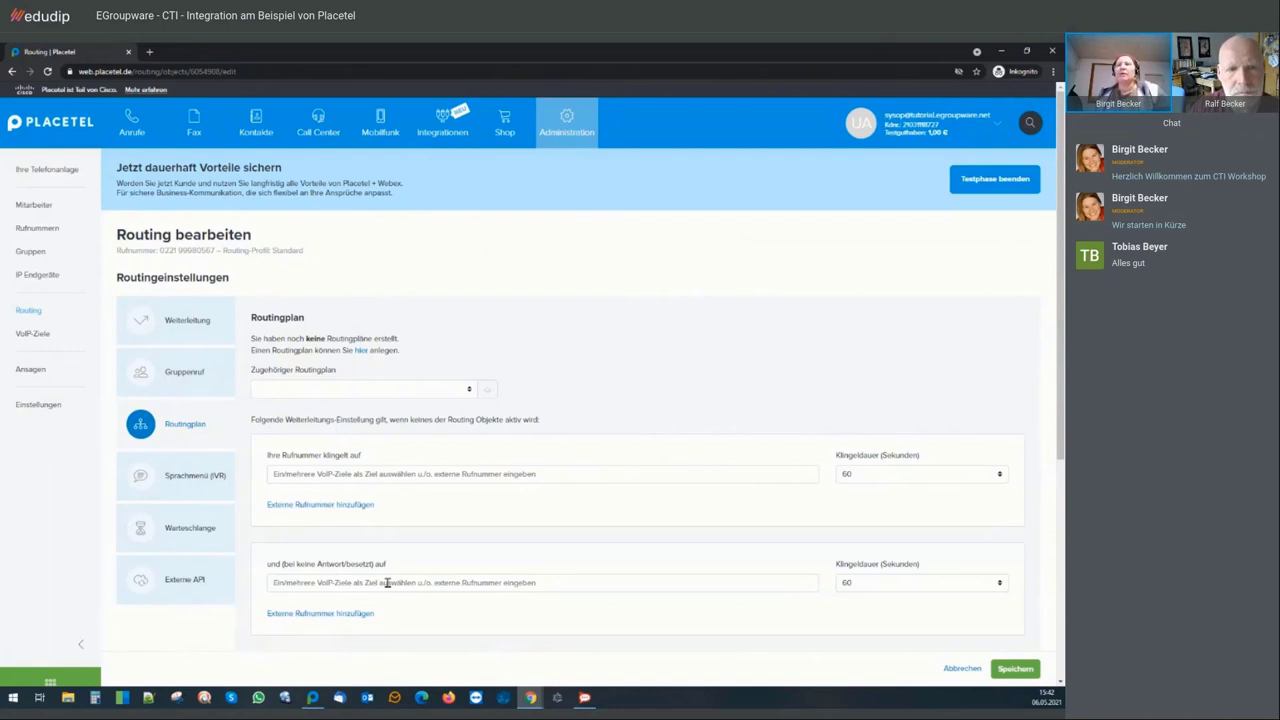
Check the users offered as no-answer targets, then view the Sprachmenü (IVR) key actions
click(390, 582)
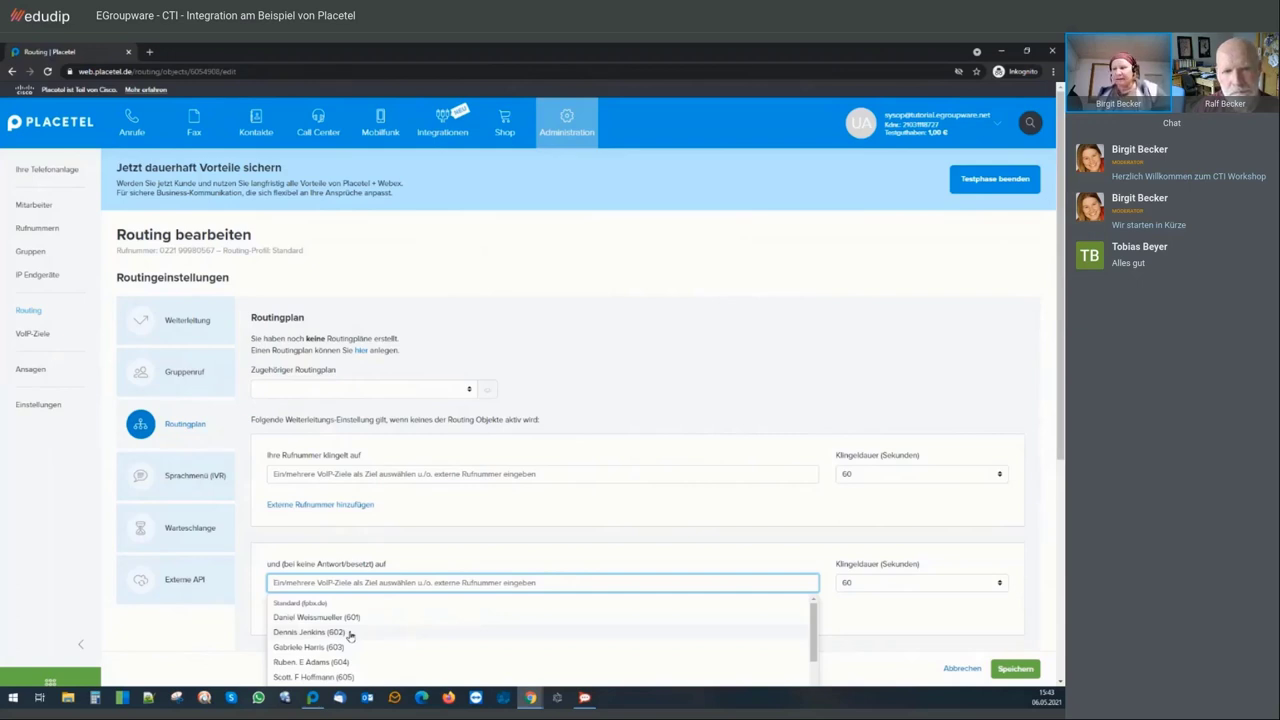
click(197, 479)
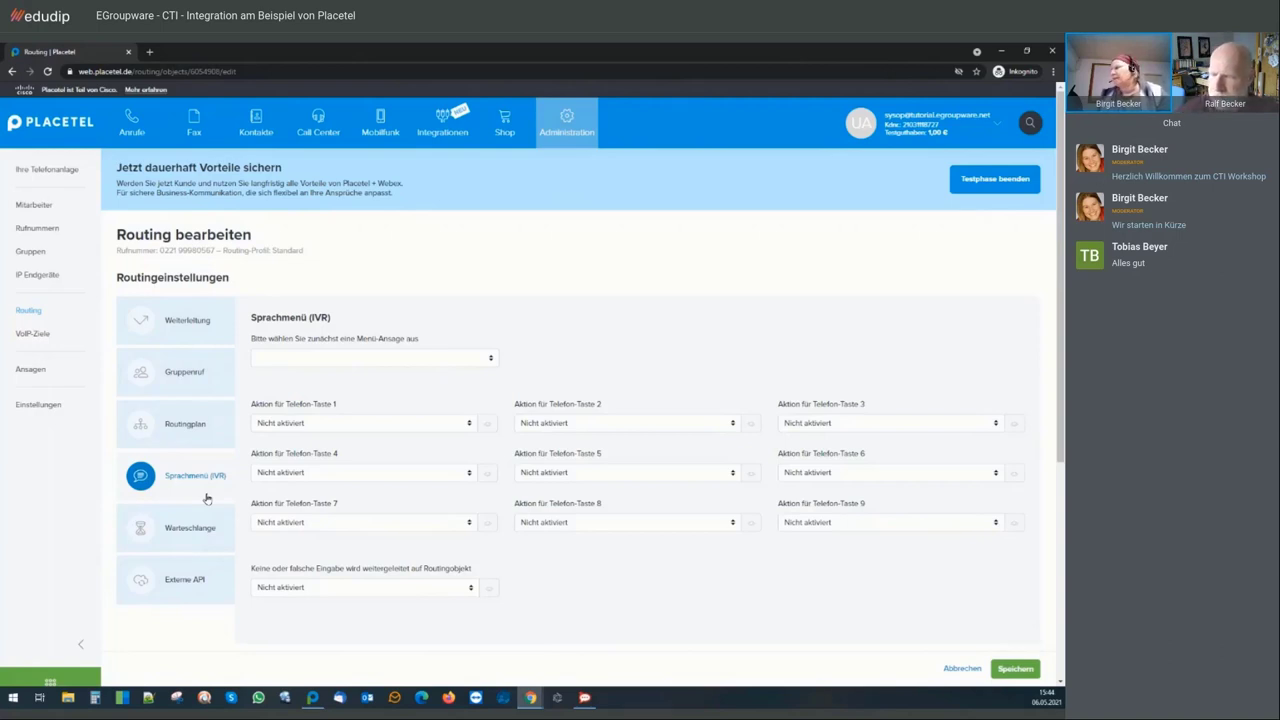
Look over the new Ansage form and its voice options, then open the Anrufergruppen list
click(36, 372)
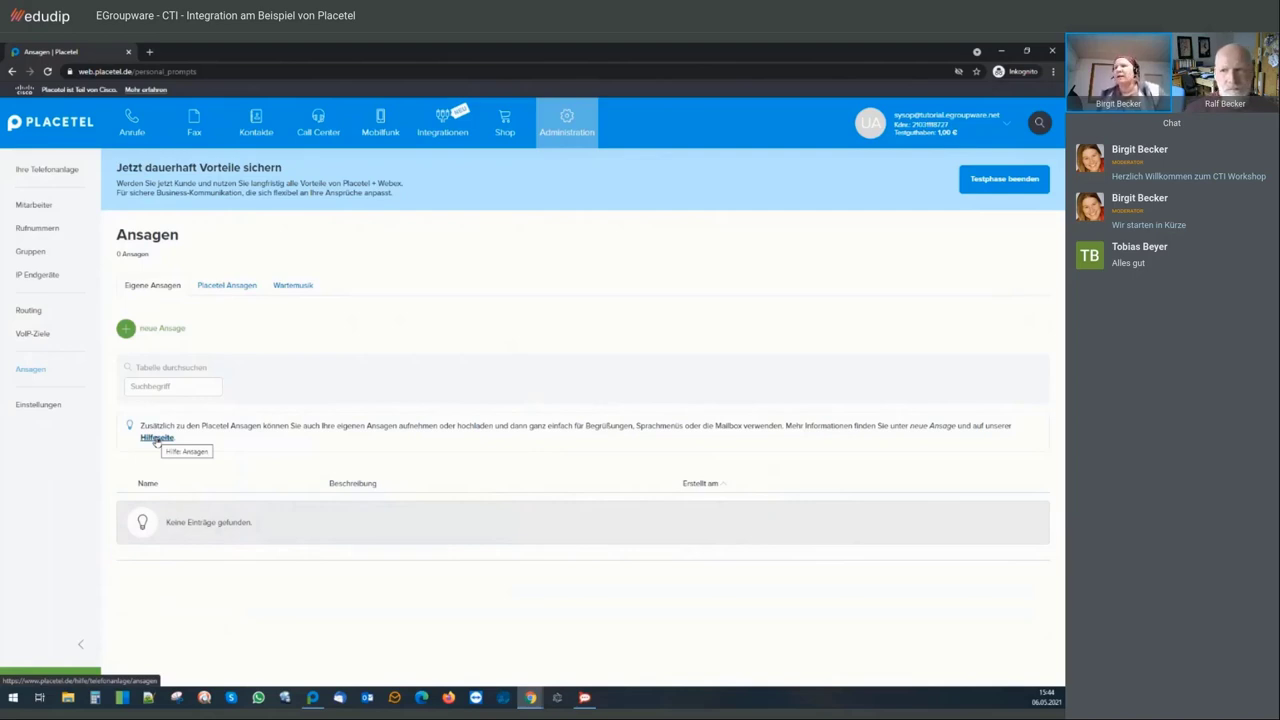
click(165, 329)
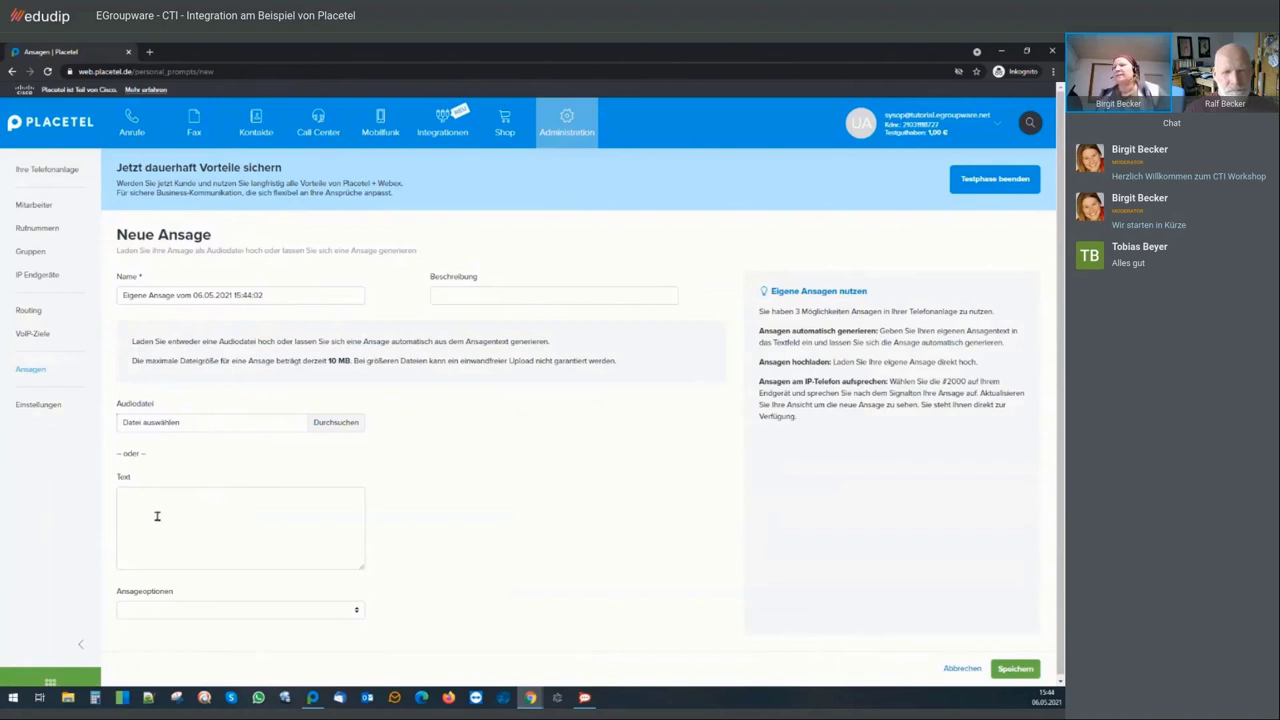
click(356, 610)
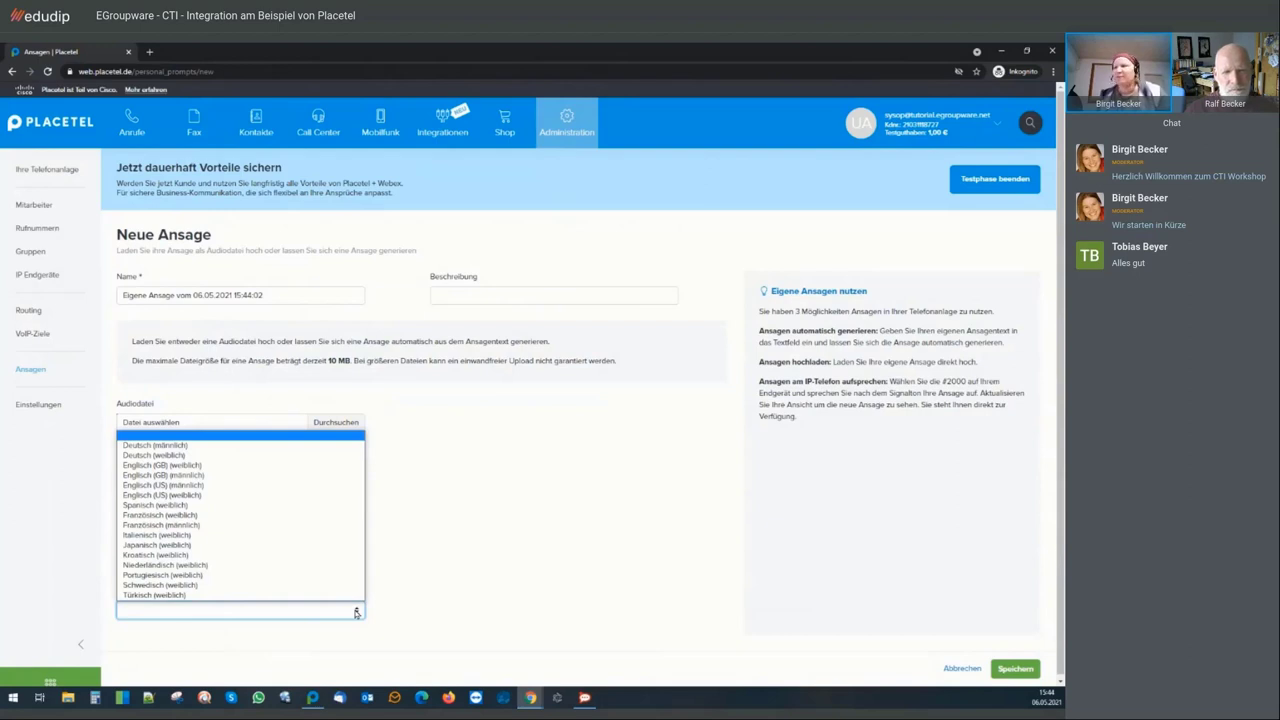
click(426, 486)
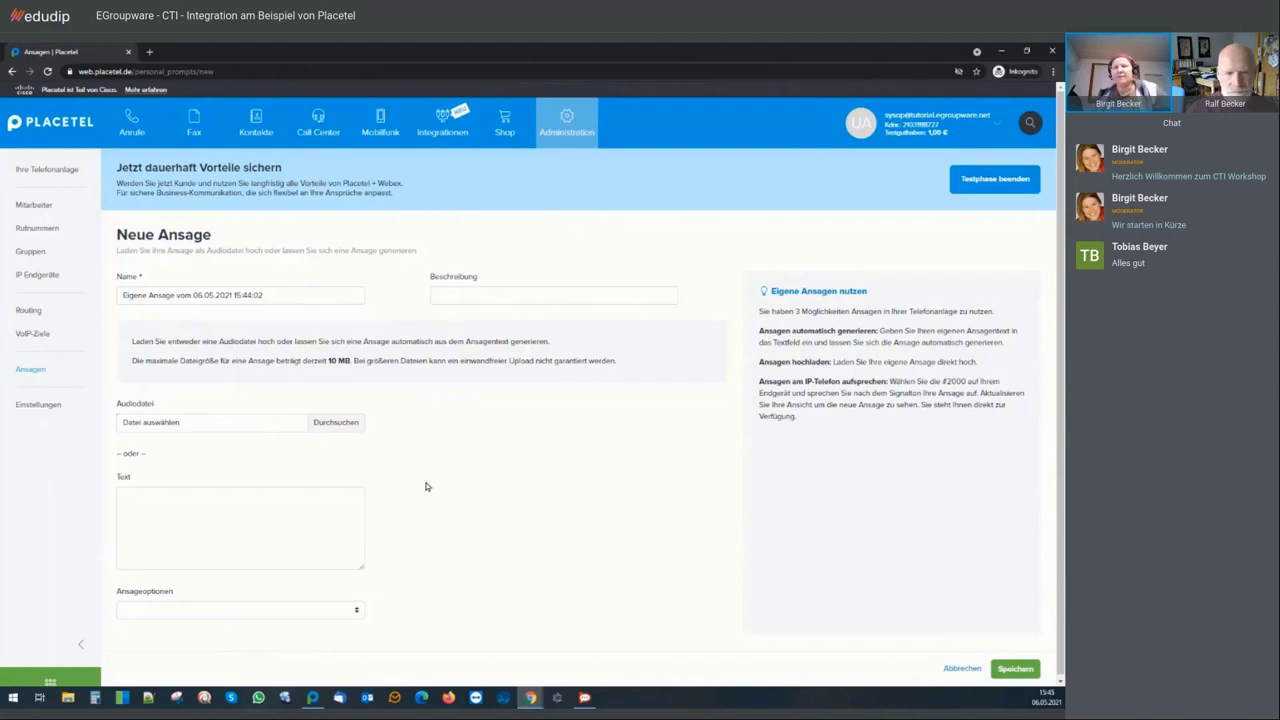
click(30, 251)
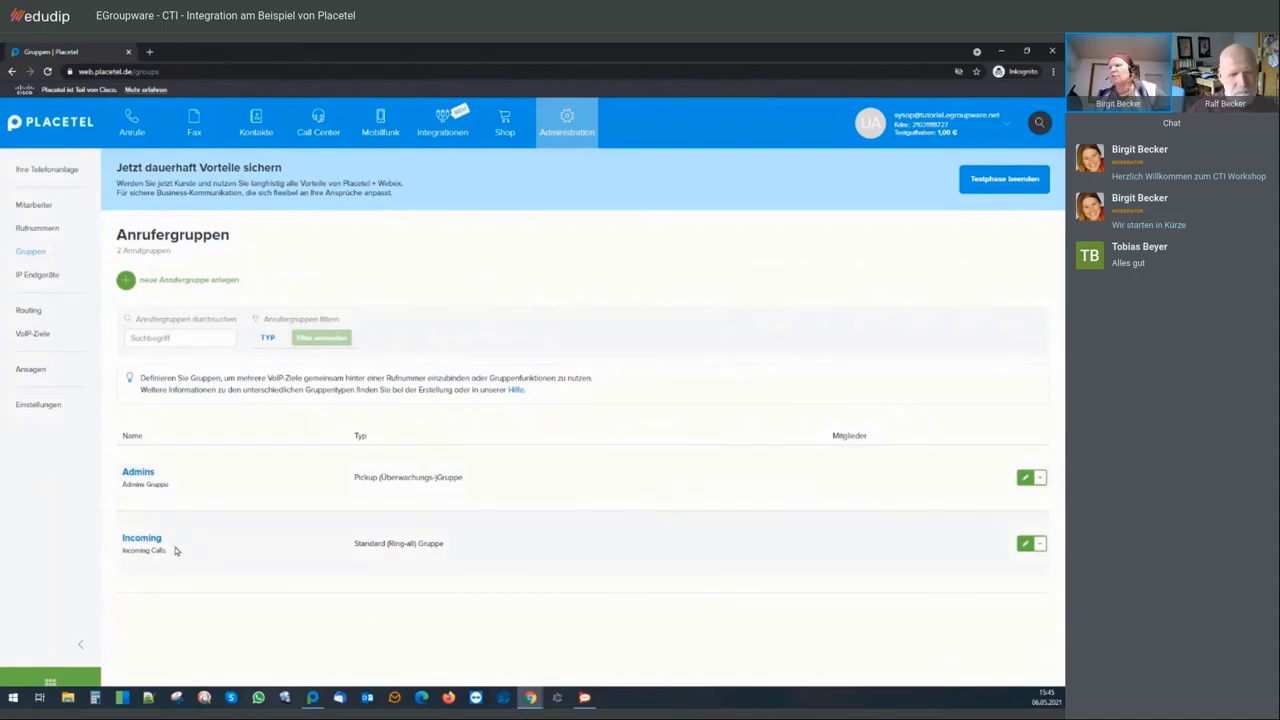
Tick extensions 569 and 567 as members of the Incoming group and save
click(1025, 543)
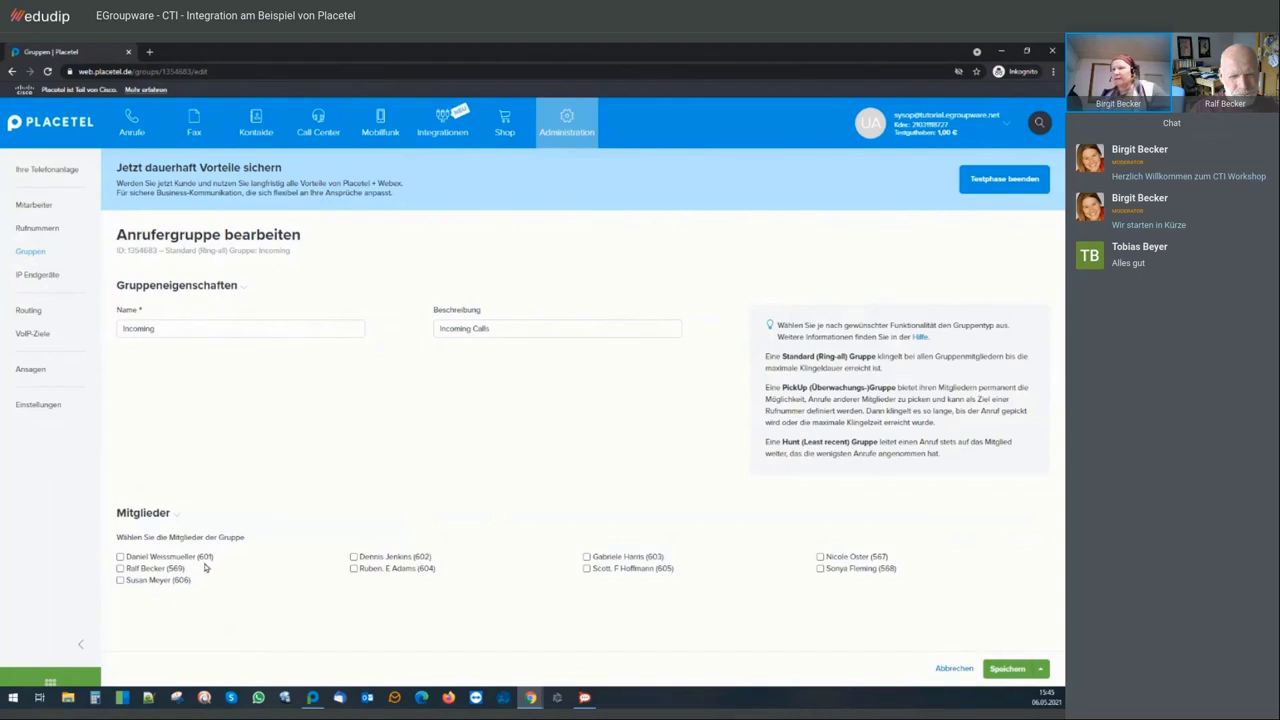
click(120, 568)
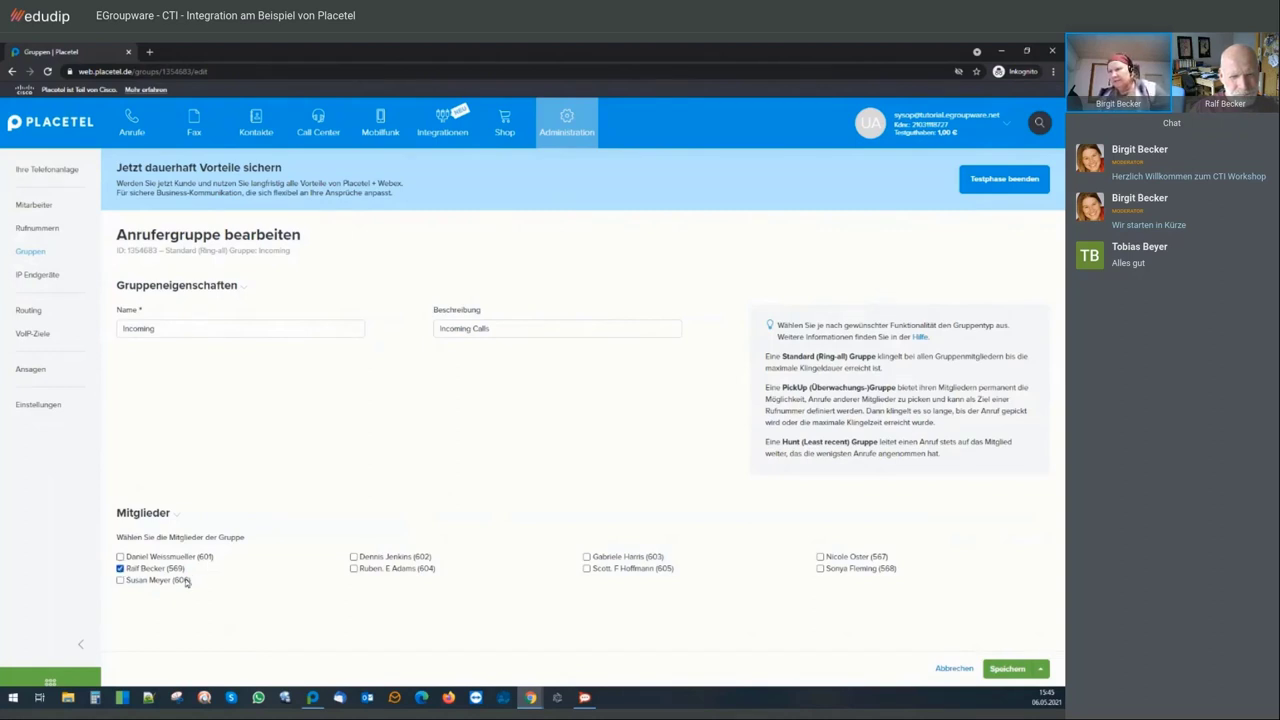
click(820, 557)
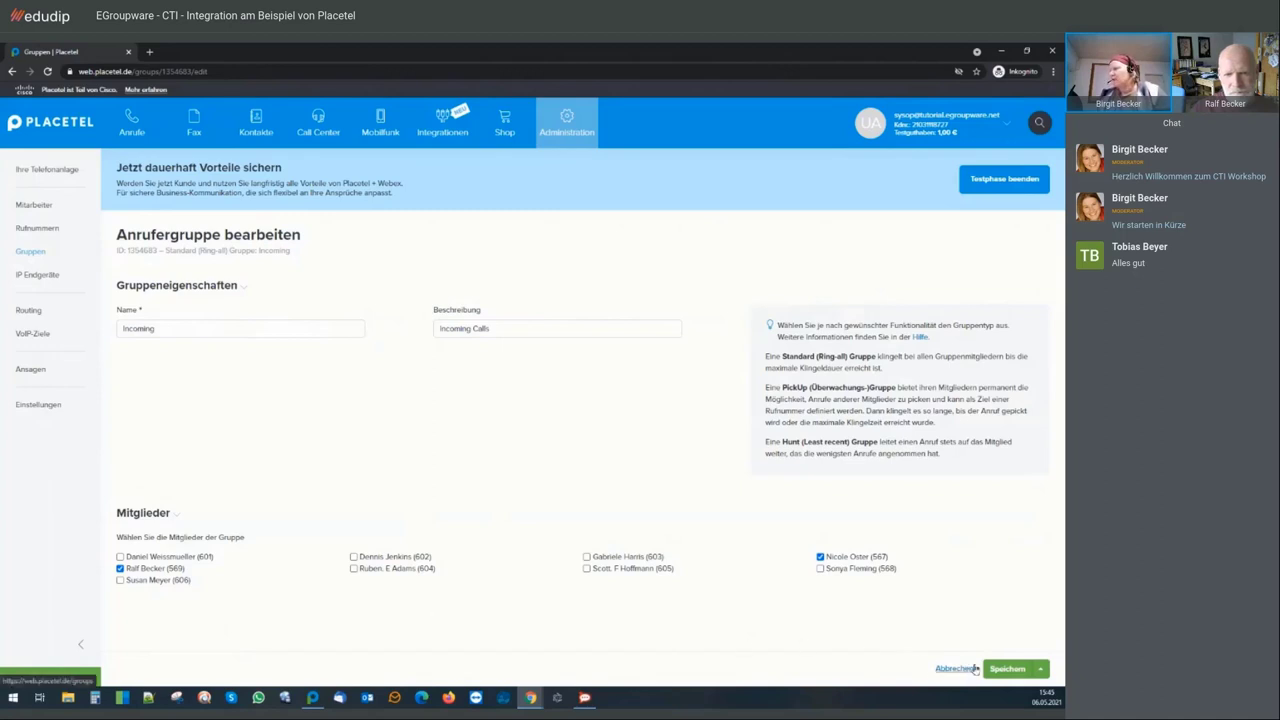
click(1005, 668)
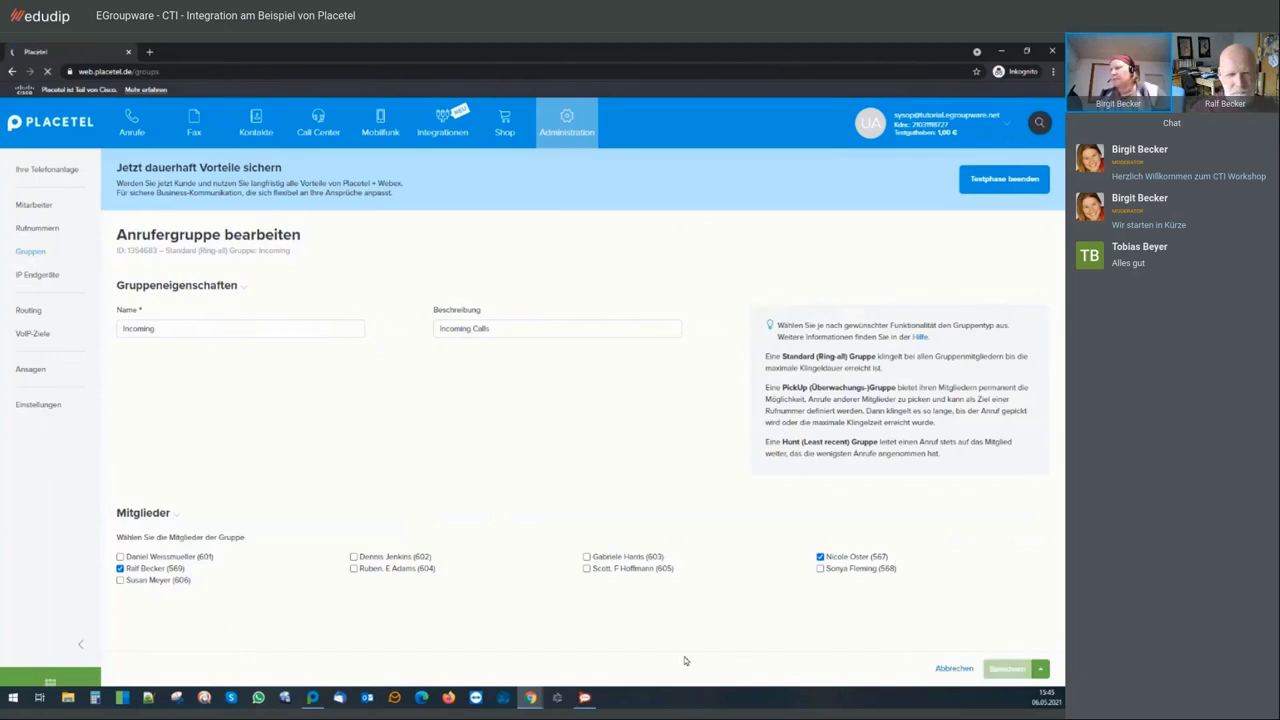
Return to EGroupware and open the Admin CTI (Computer Telefon Integration) configuration
mouse_move(525, 700)
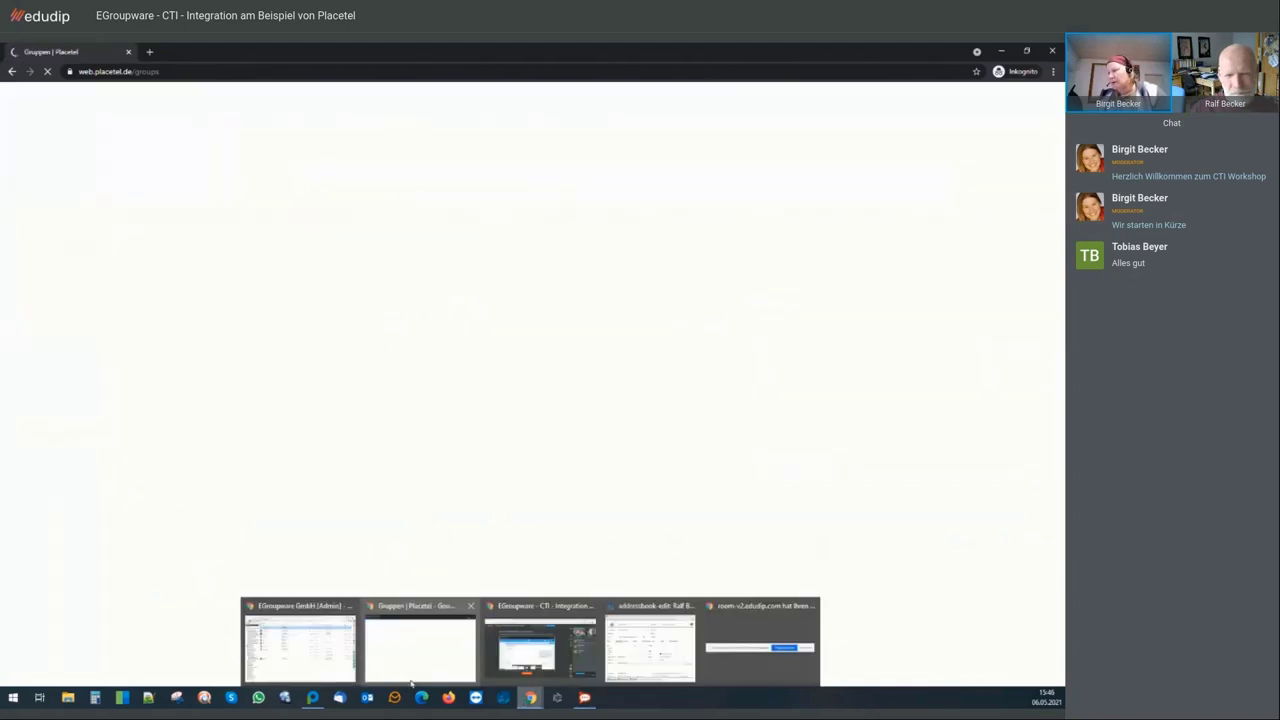
click(350, 677)
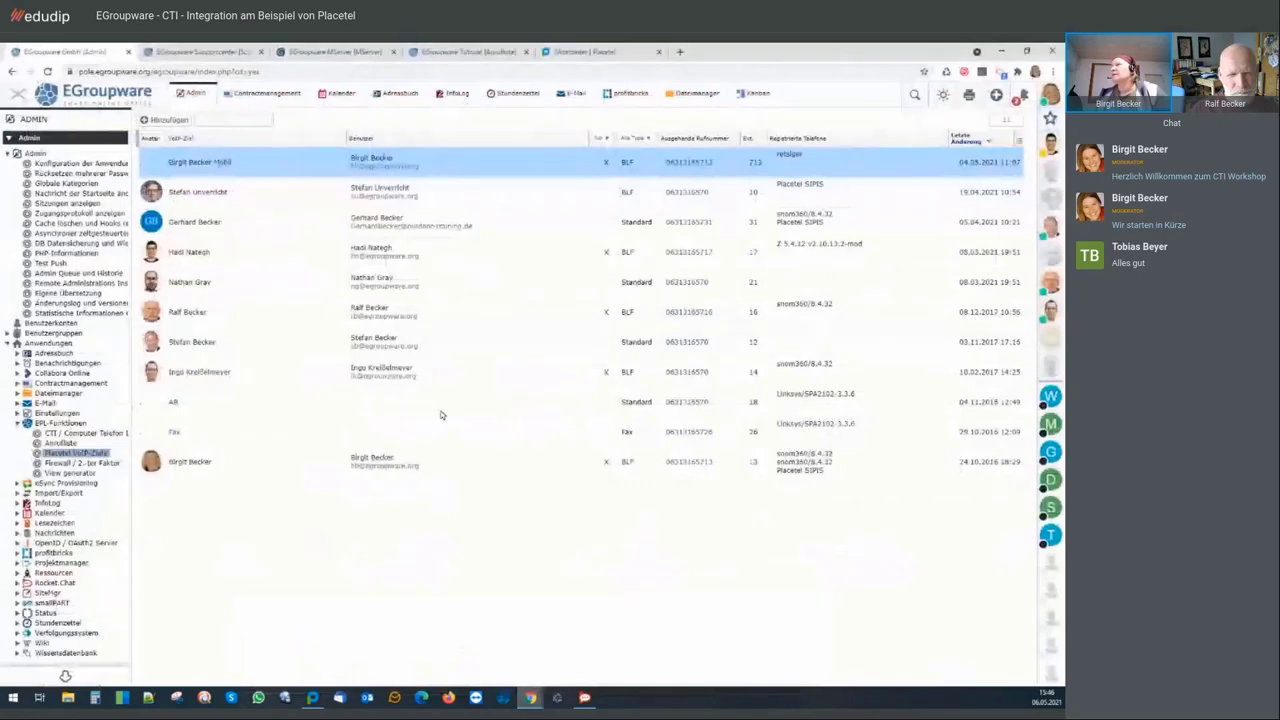
click(480, 51)
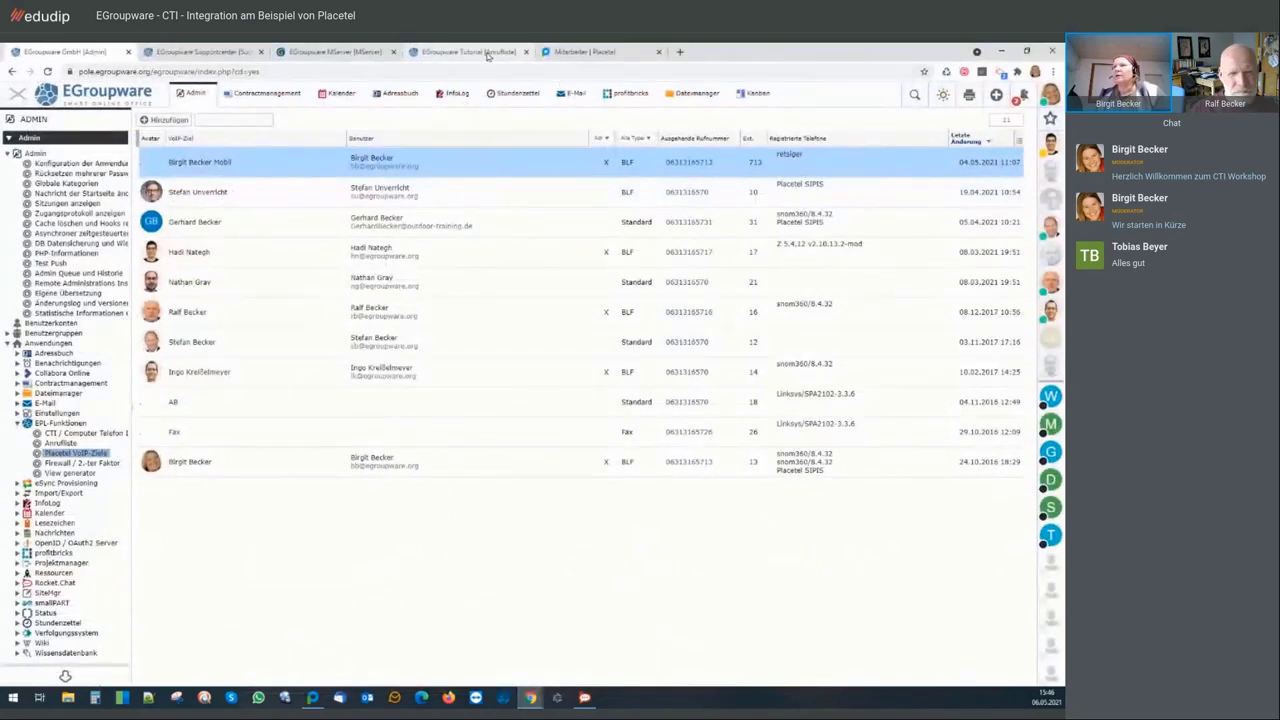
click(45, 150)
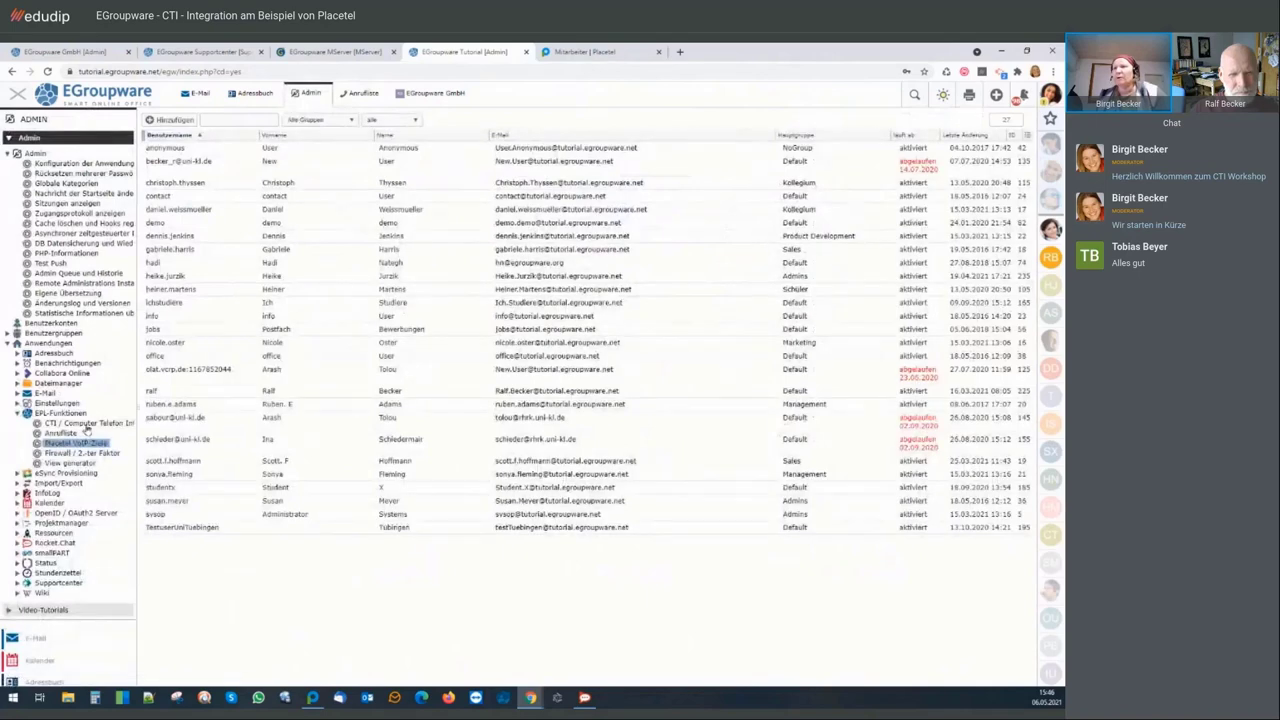
click(85, 423)
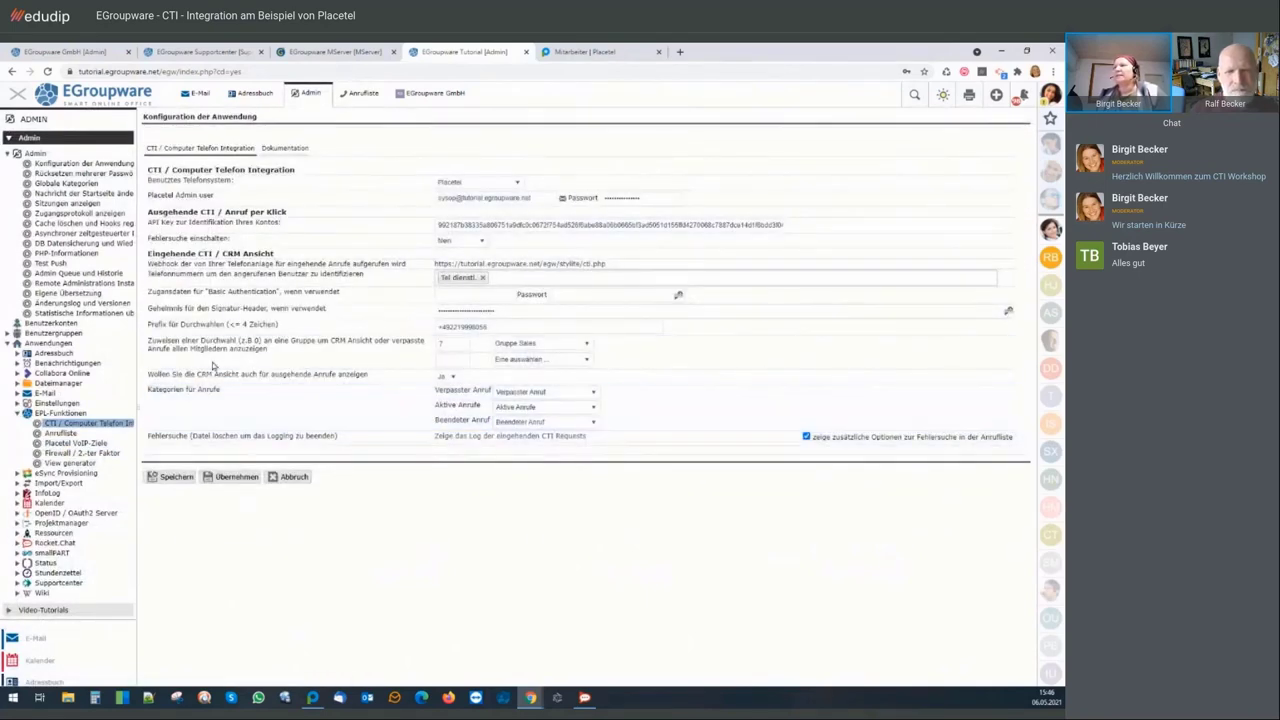
Assign extension 7 to 'Gruppe Sales' in the group dropdown
drag(148, 342, 275, 350)
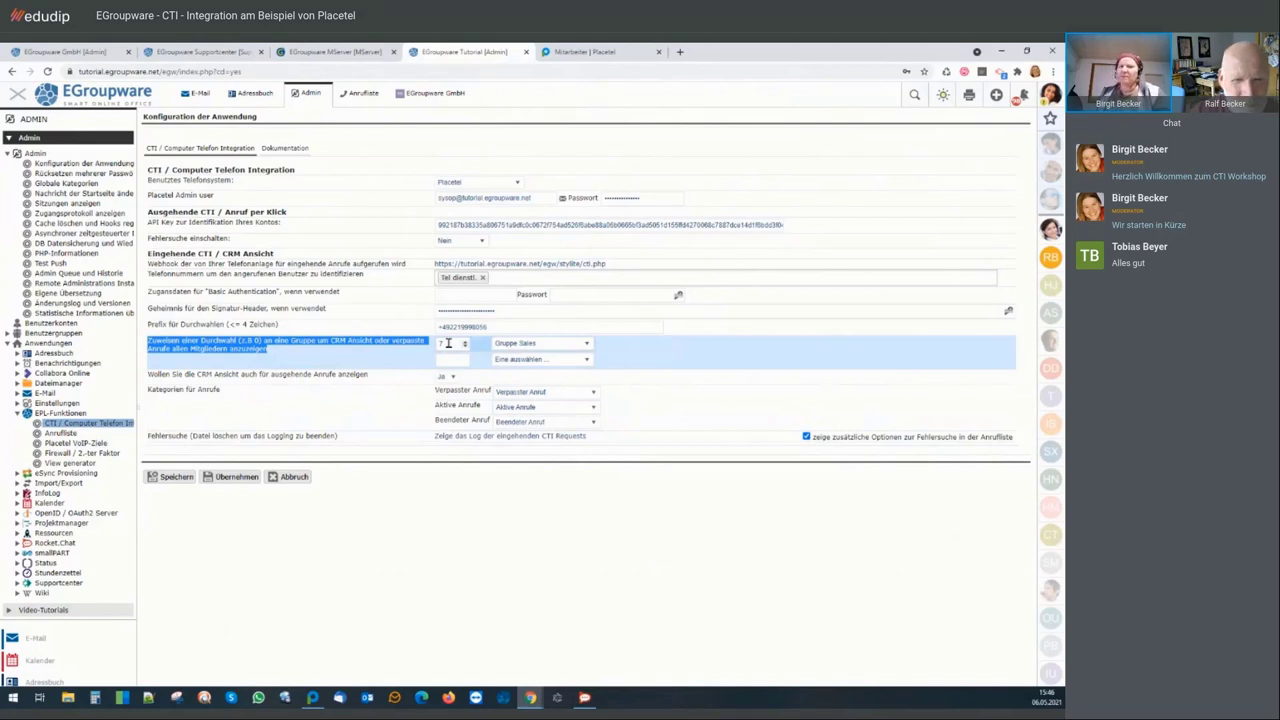
click(515, 343)
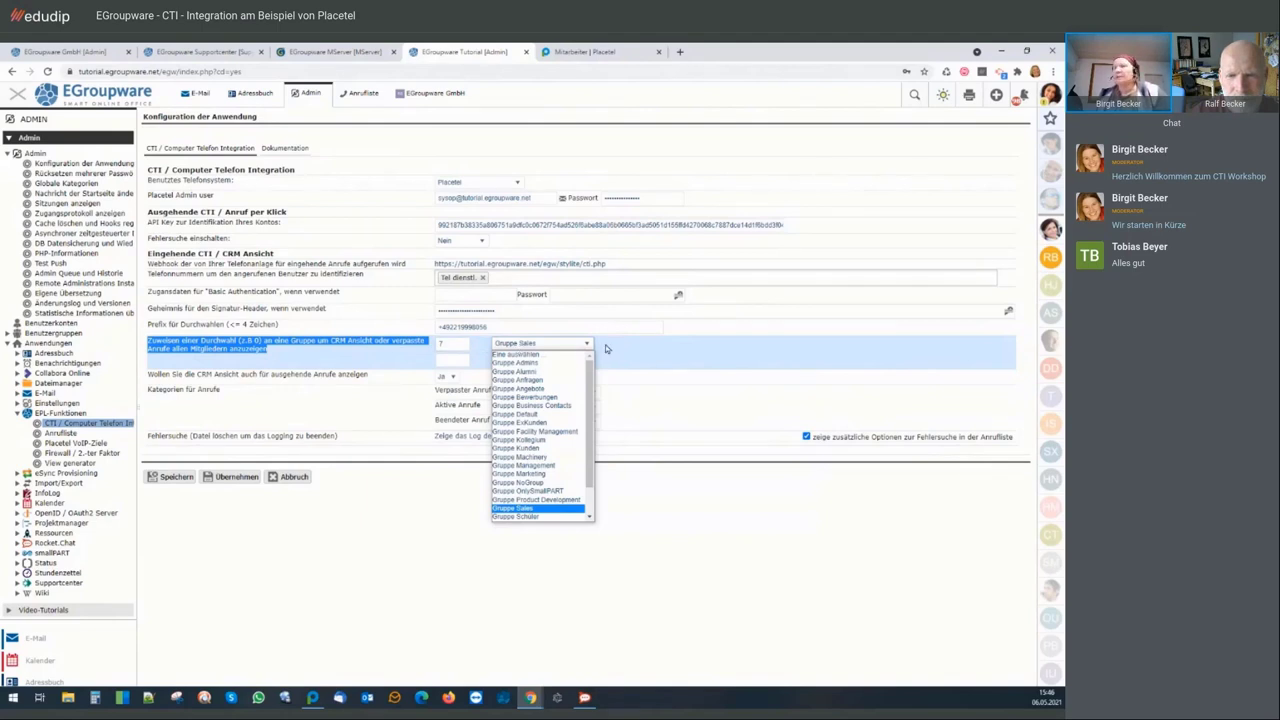
click(516, 344)
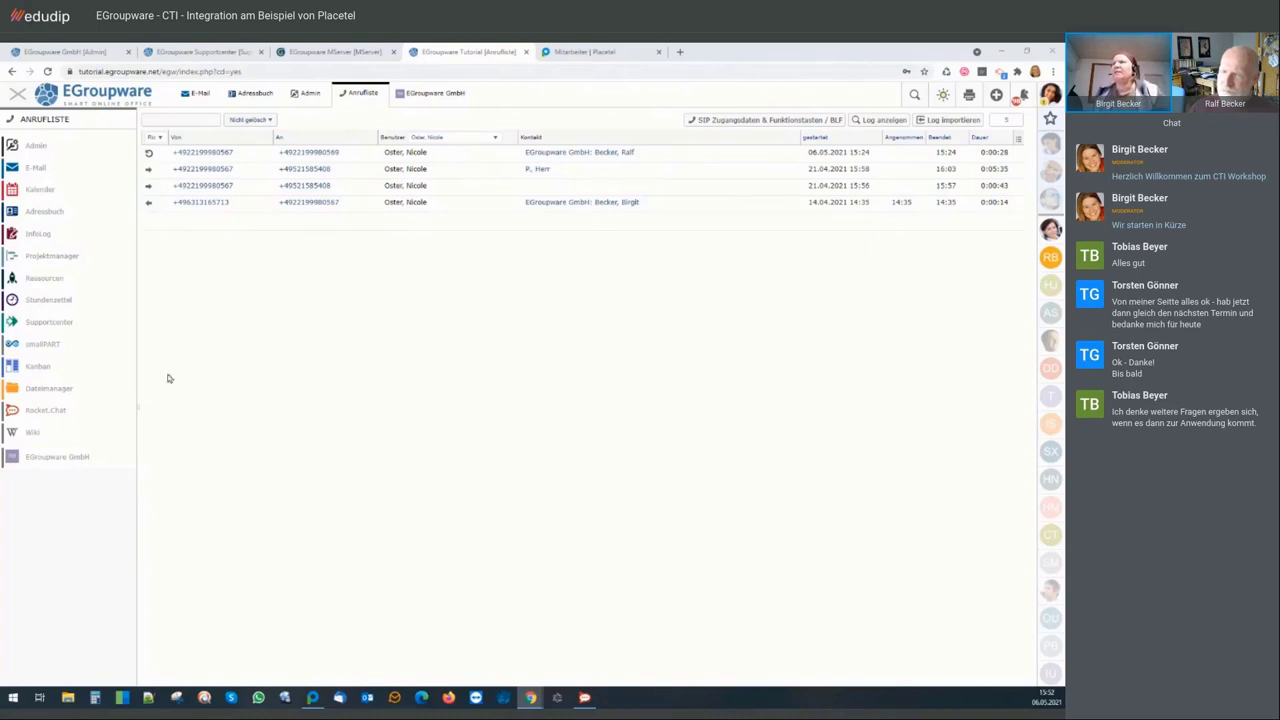
Switch to the 'EGroupware GmbH [Admin]' tab listing the eleven Placetel VoIP-Ziele
click(112, 52)
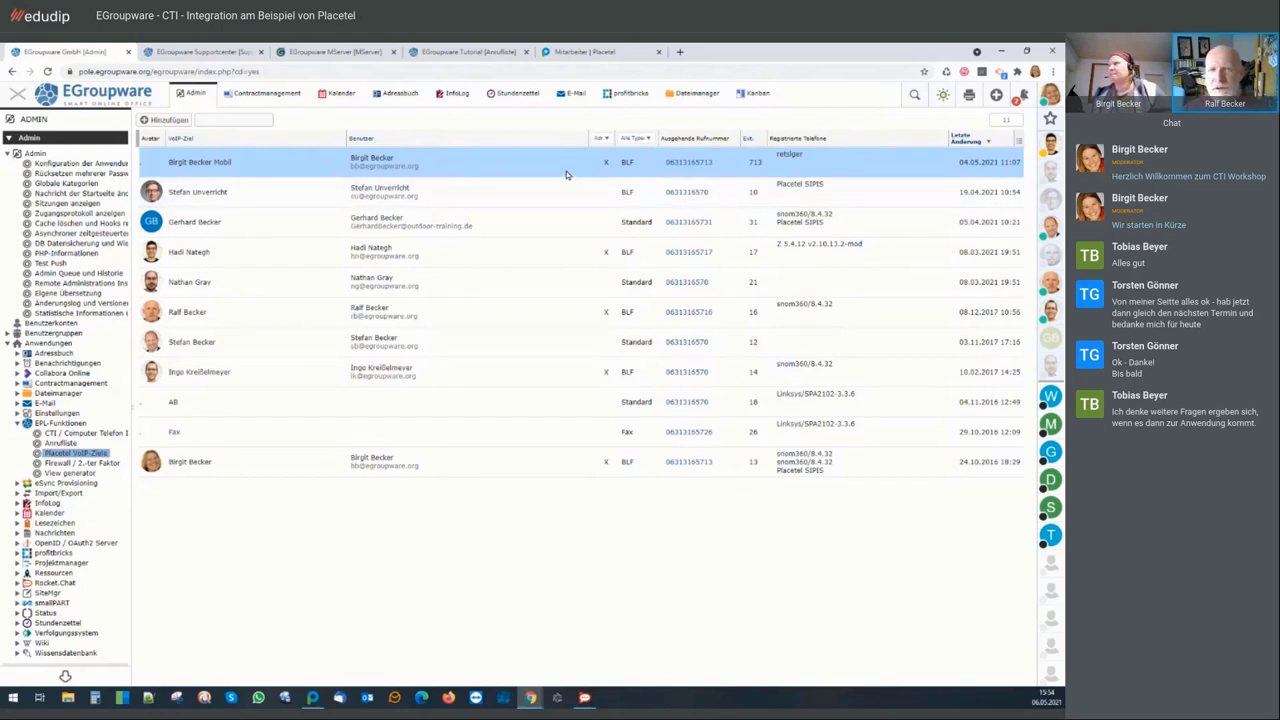
Switch to the 'EGroupware Tutorial [Anrufliste]' tab showing the four logged calls
click(468, 51)
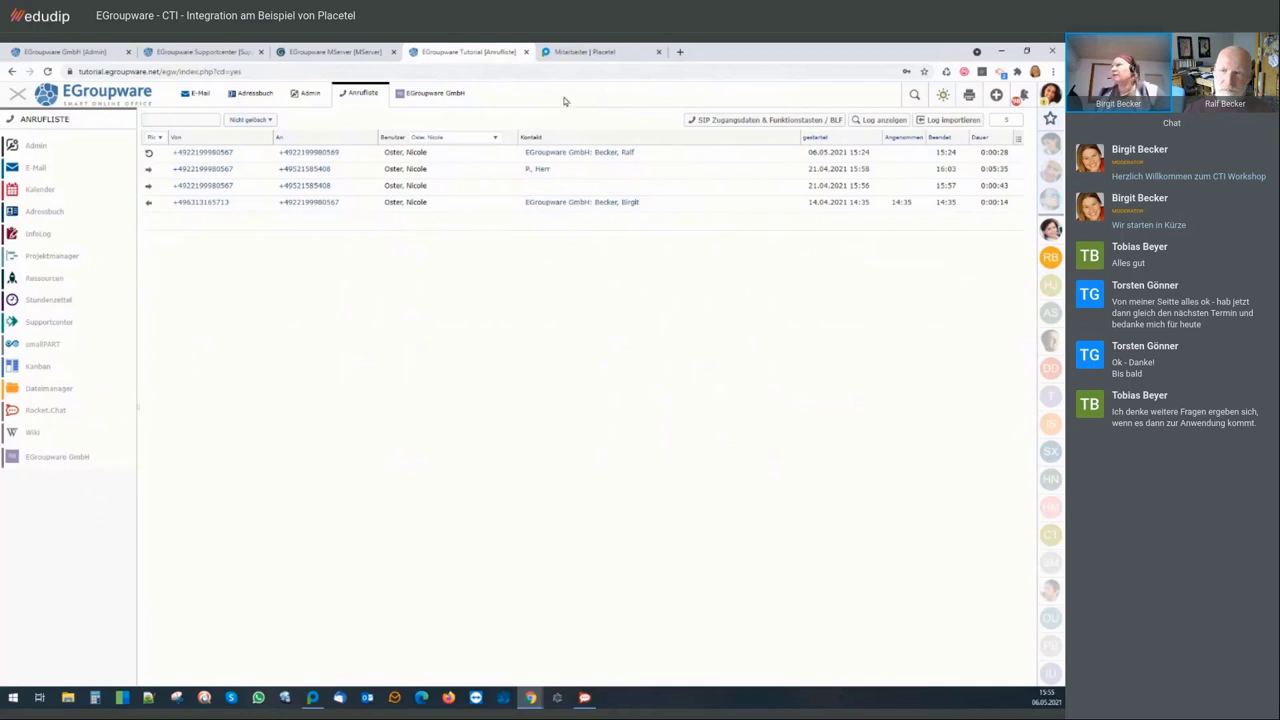
Open a blank 'Neuer Kontakt' form from Placetel's Kontakte phonebook
click(580, 52)
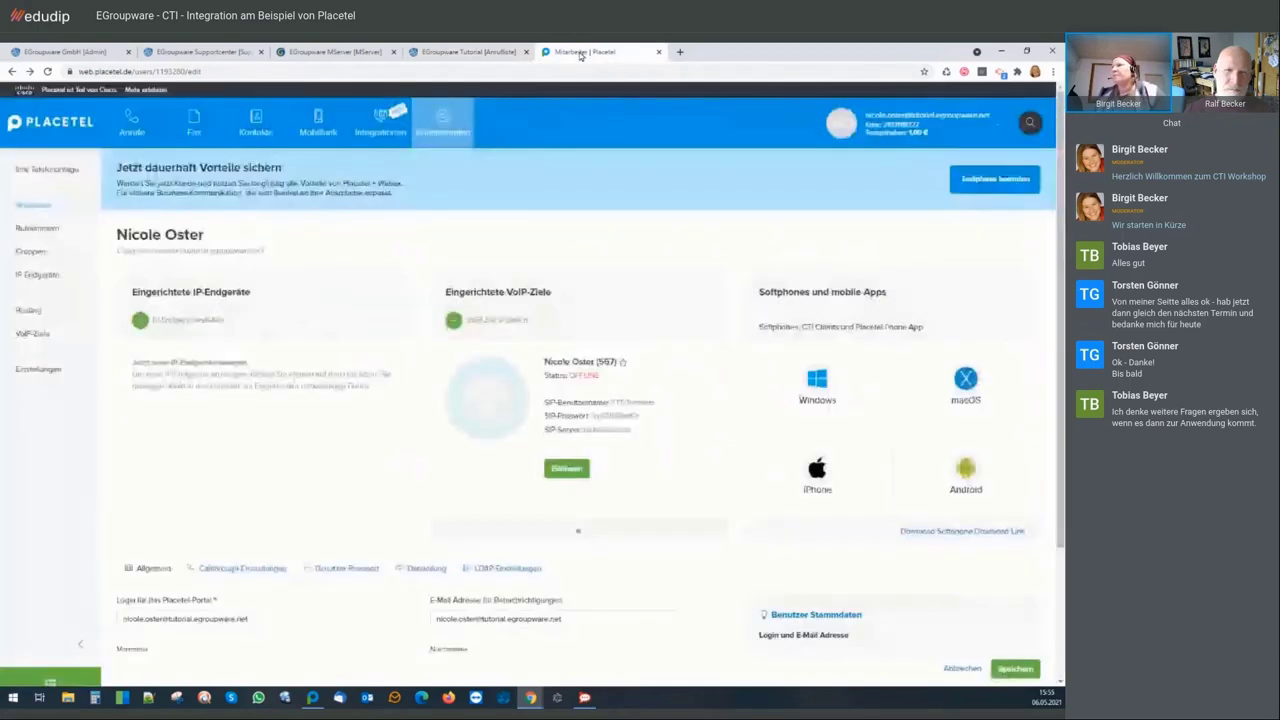
click(270, 128)
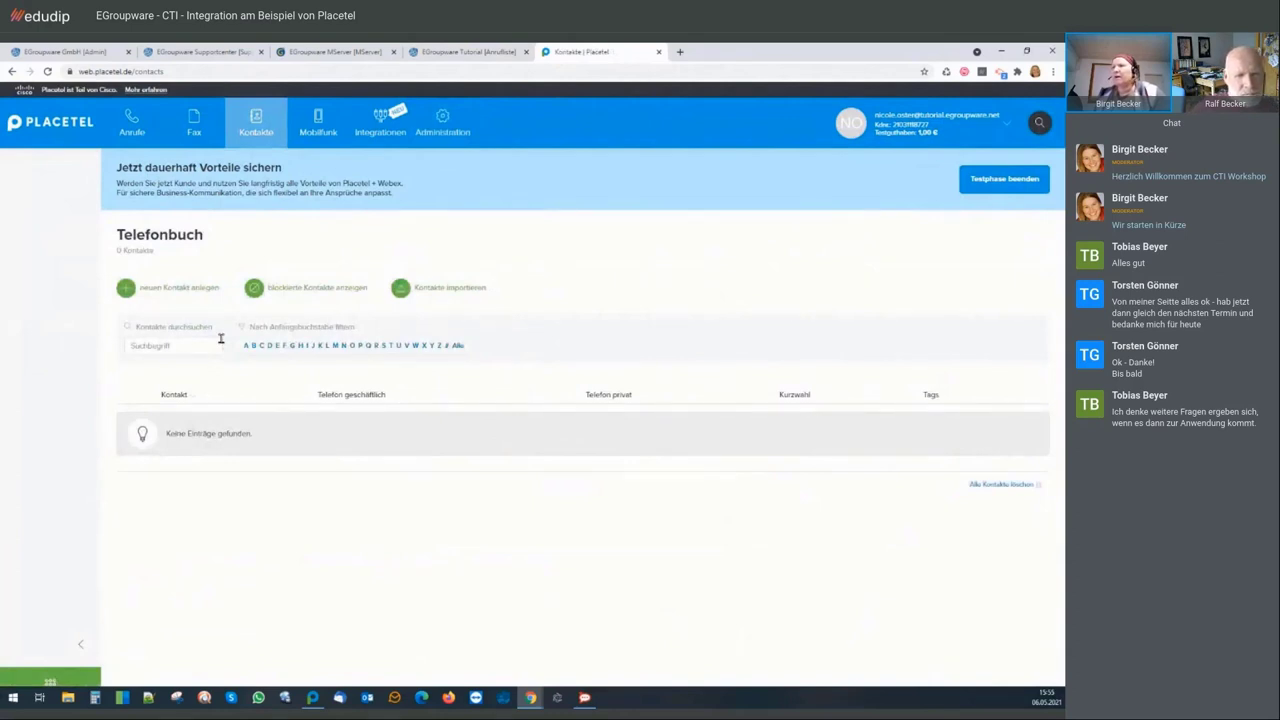
click(200, 288)
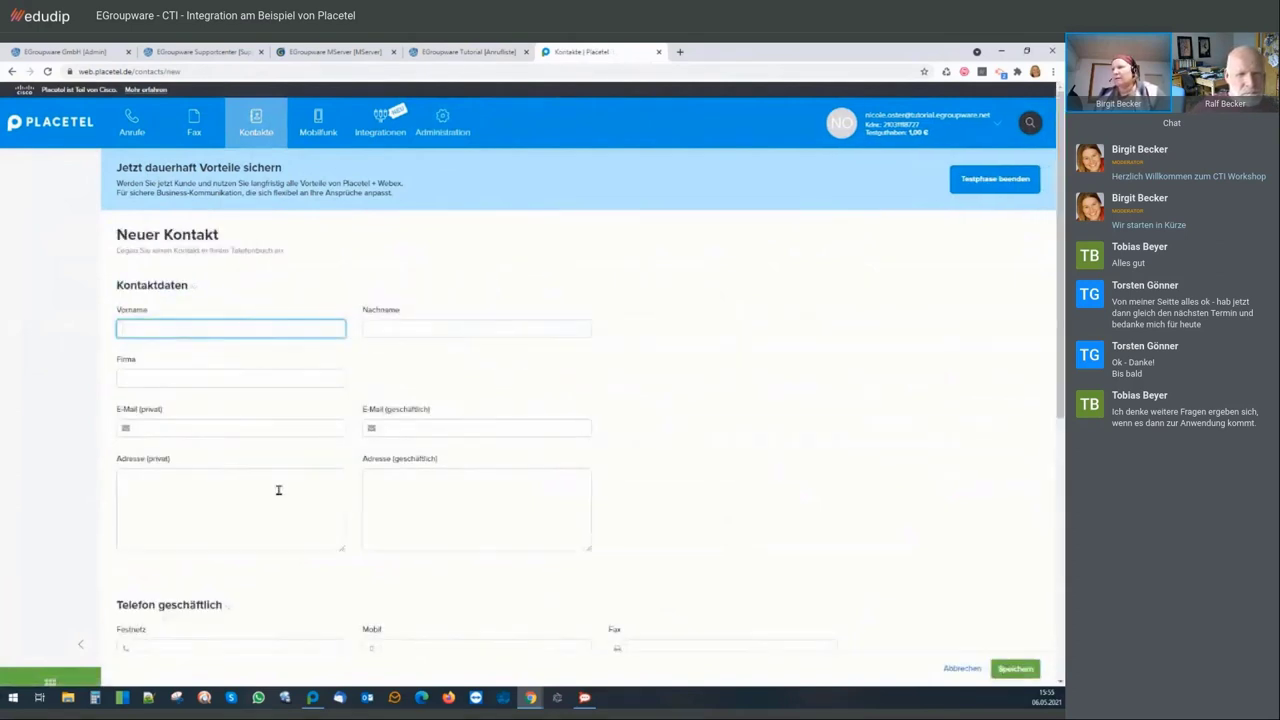
Scroll through the form's contact, phone, social and property sections
scroll(404, 576, down, 1)
scroll(404, 576, down, 5)
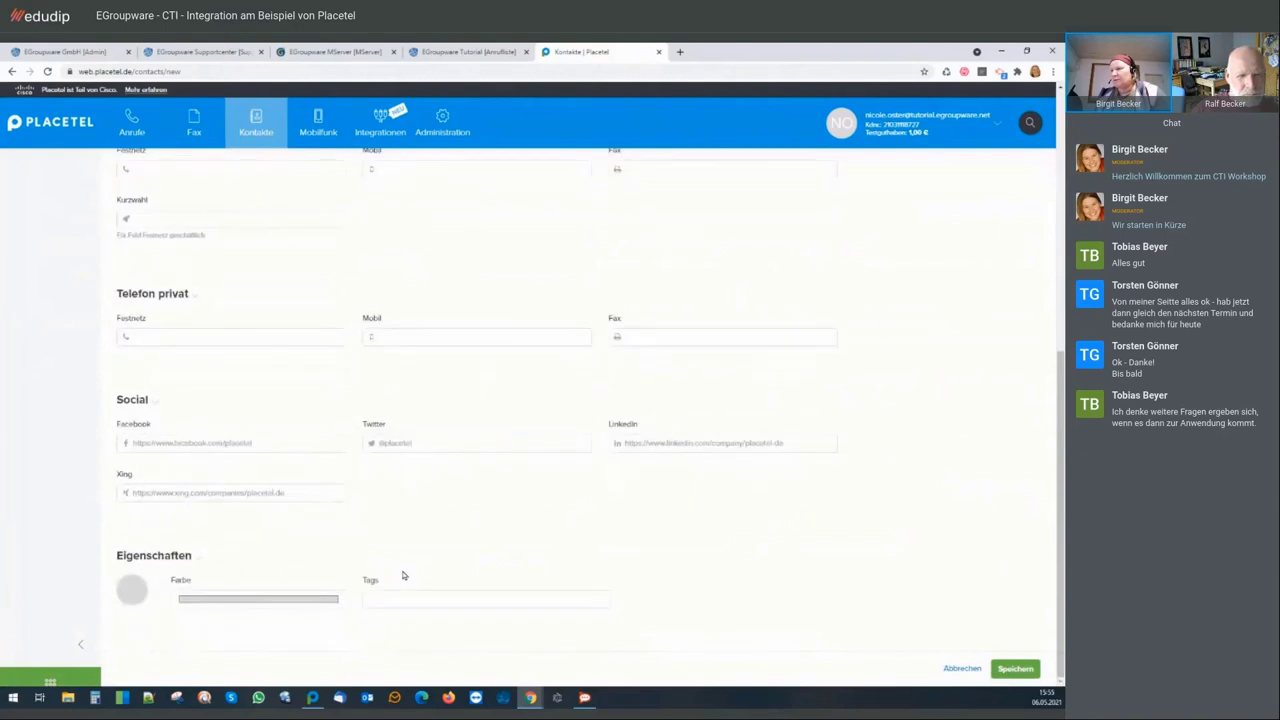
scroll(404, 576, up, 6)
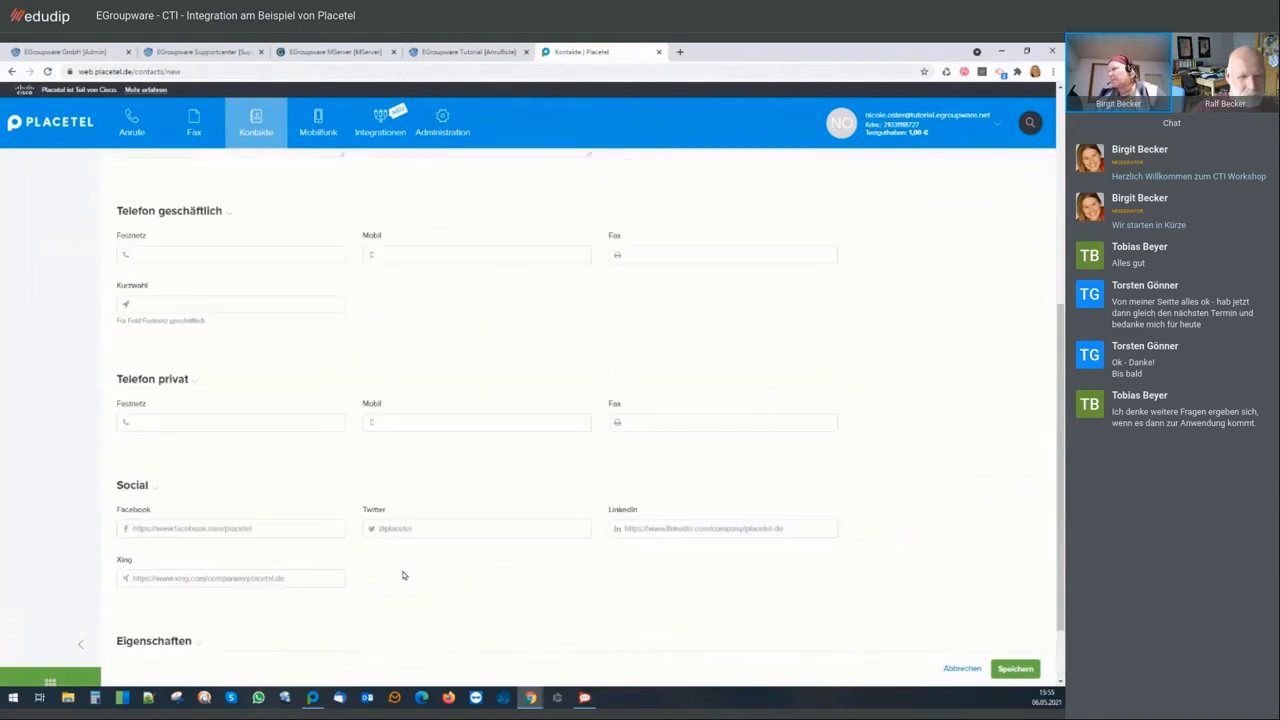
scroll(404, 576, up, 1)
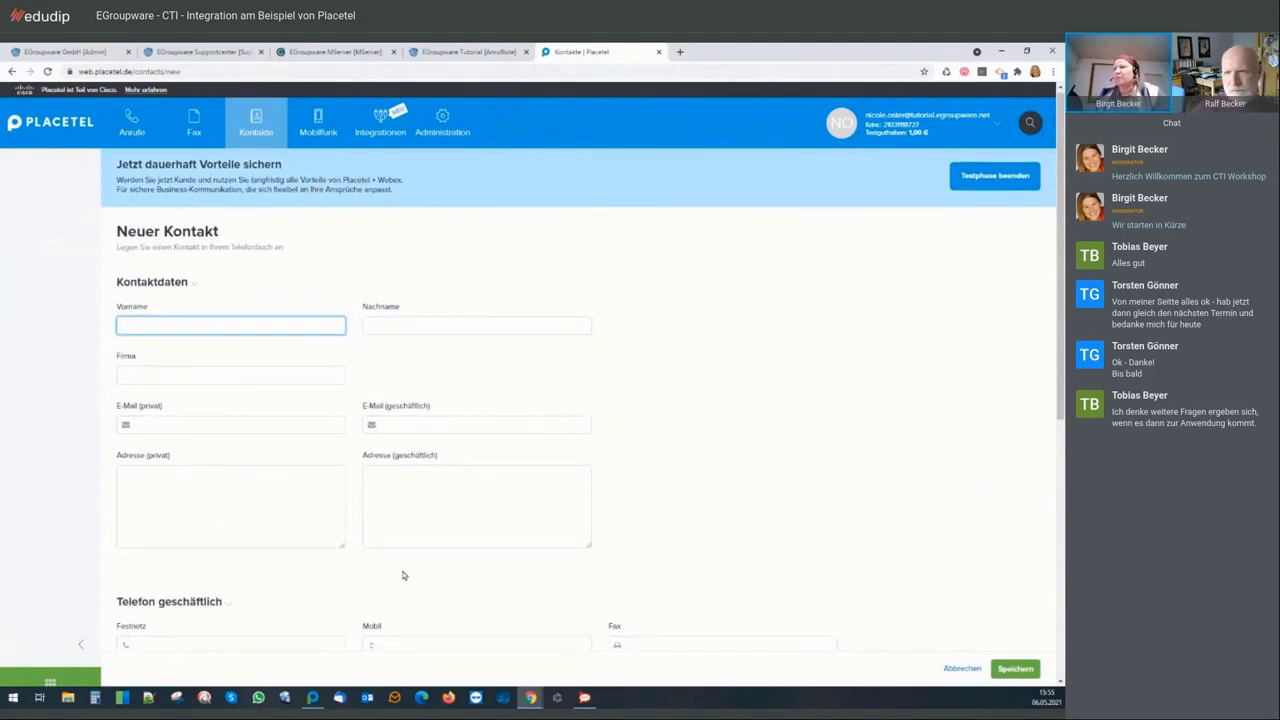
scroll(404, 576, down, 5)
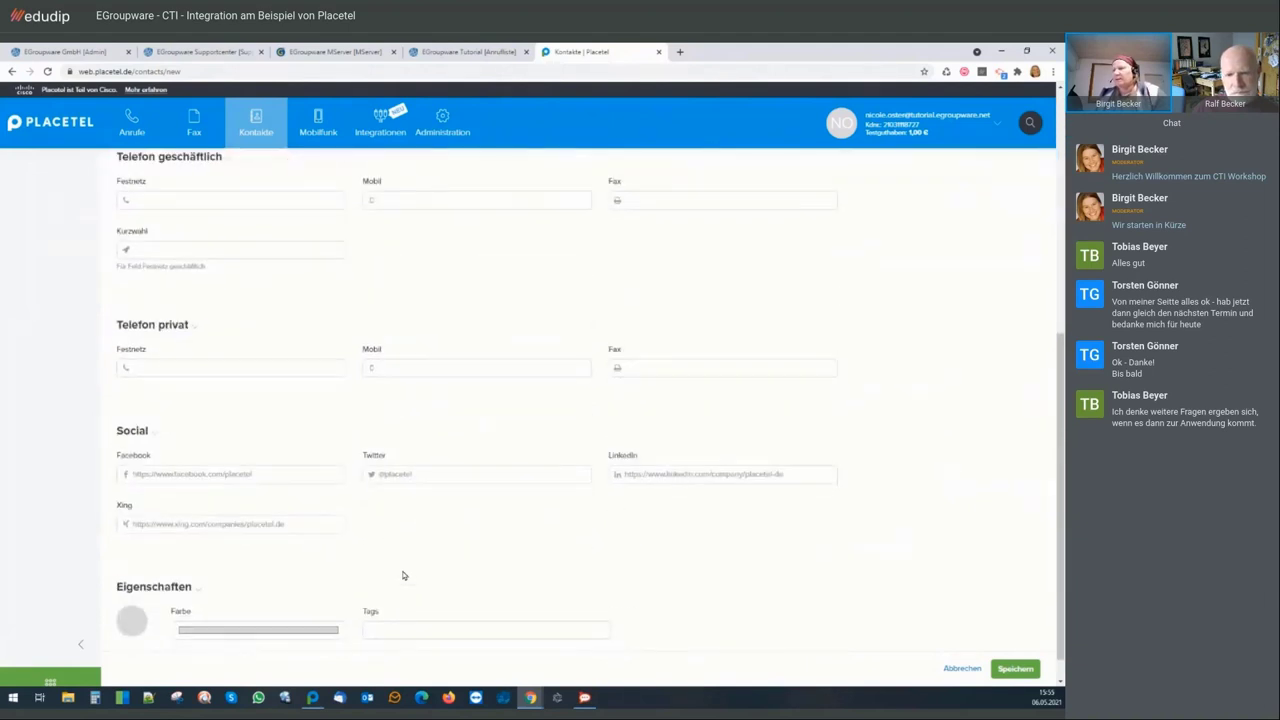
scroll(404, 576, down, 1)
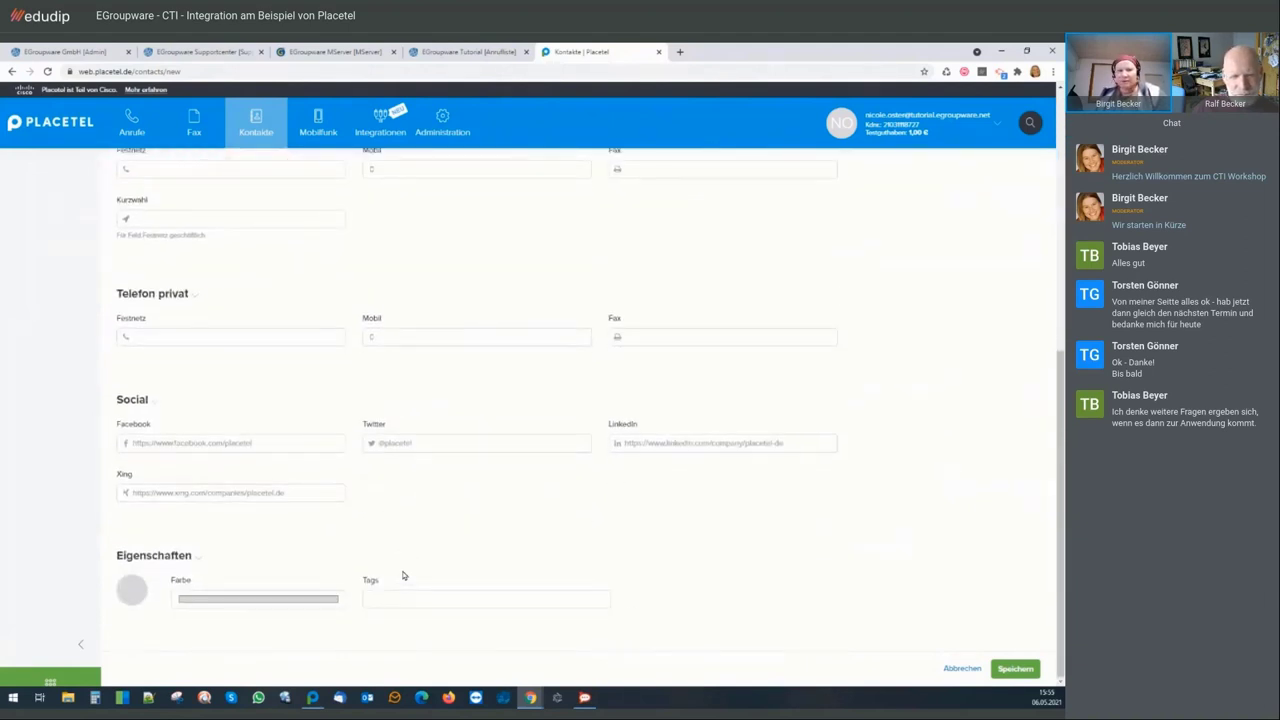
scroll(404, 576, up, 5)
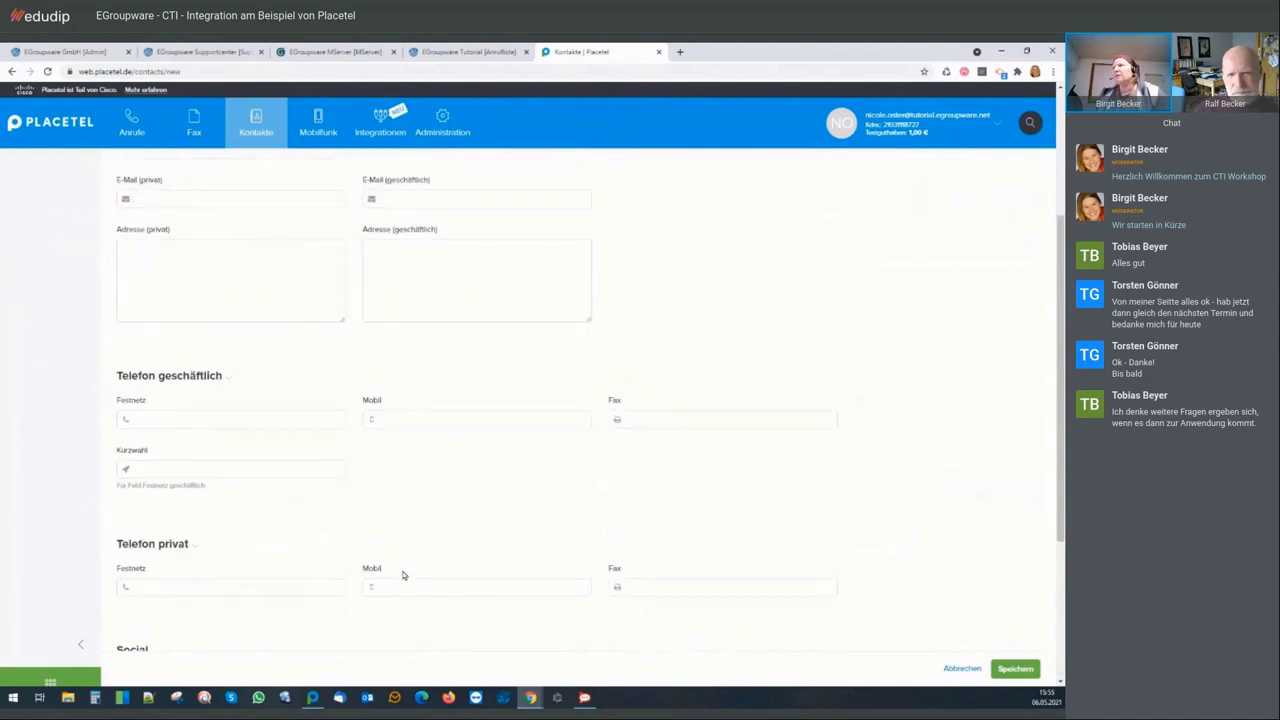
scroll(403, 575, up, 4)
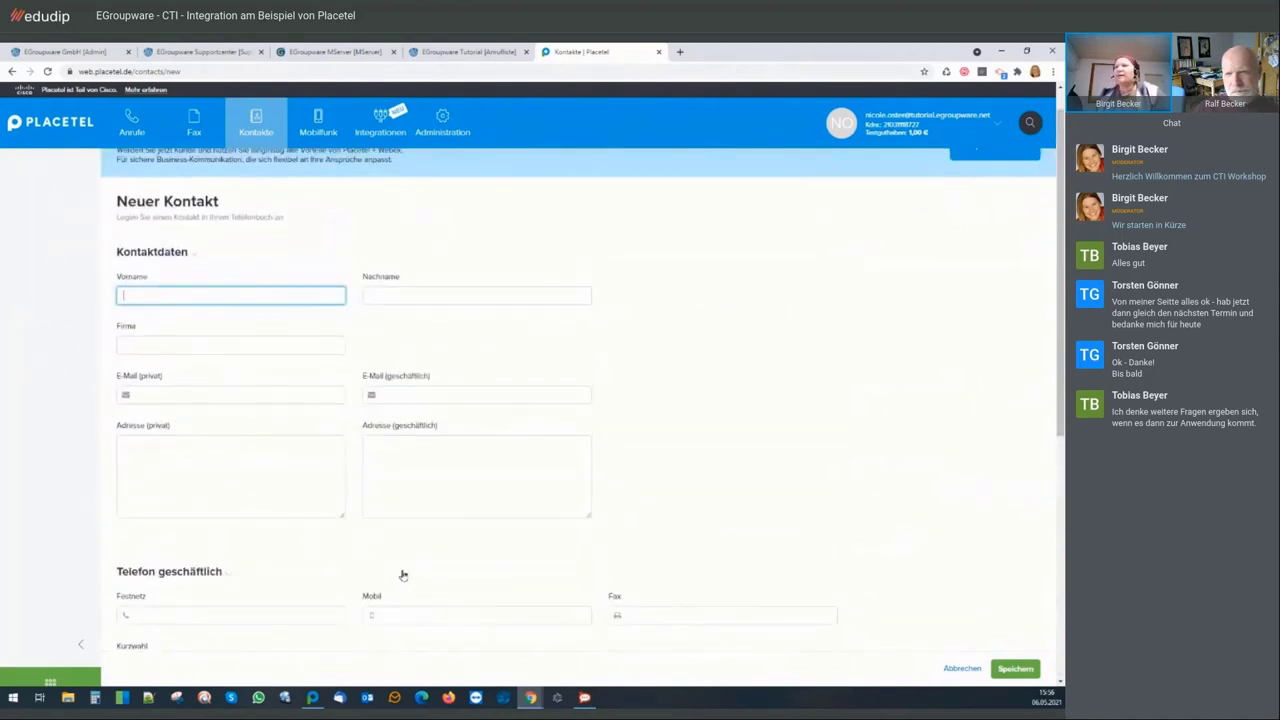
Leave the empty Placetel new-contact form and return to the EGroupware Anrufliste browser tab
scroll(403, 575, up, 1)
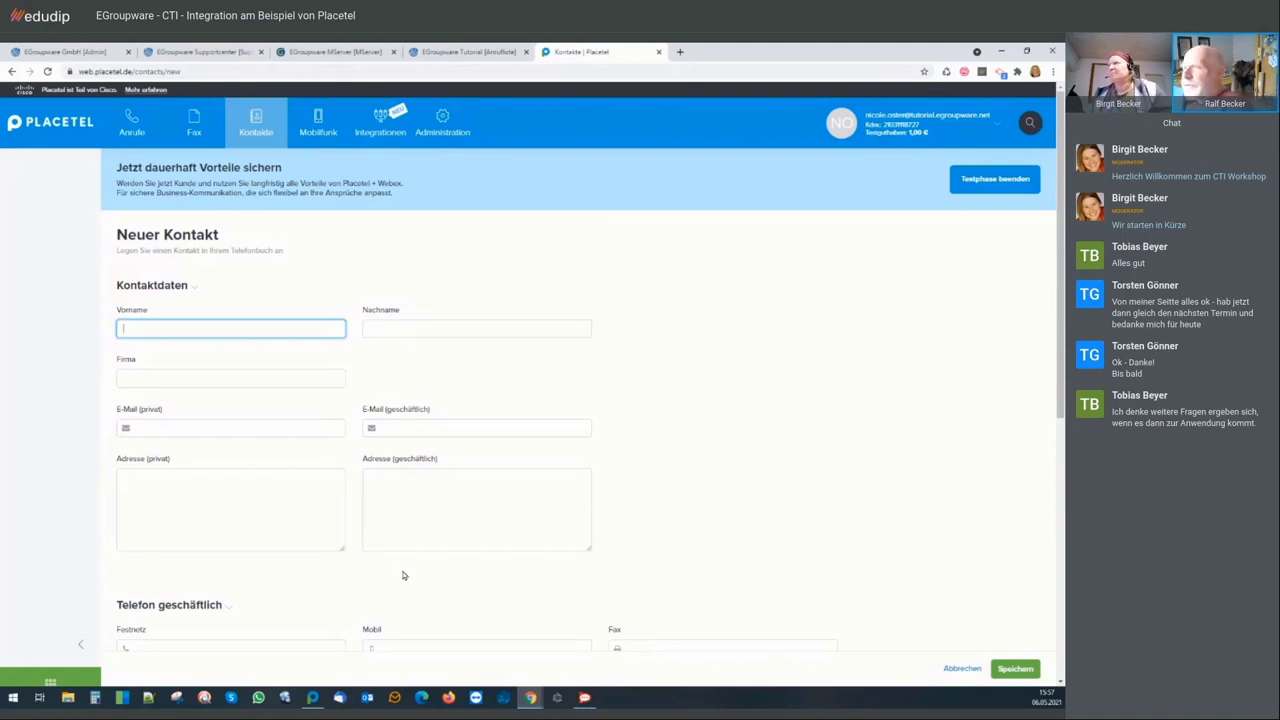
click(483, 53)
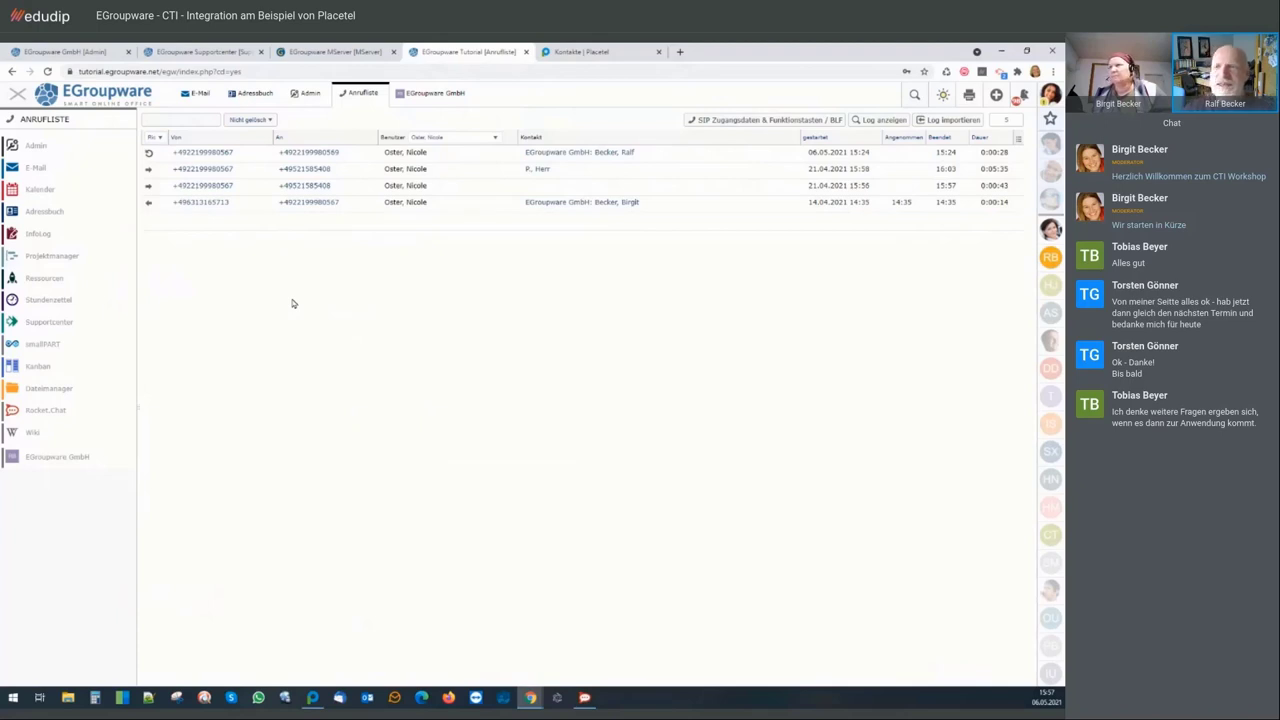
Switch from the Anrufliste call log to the Adressbuch contact list
click(253, 92)
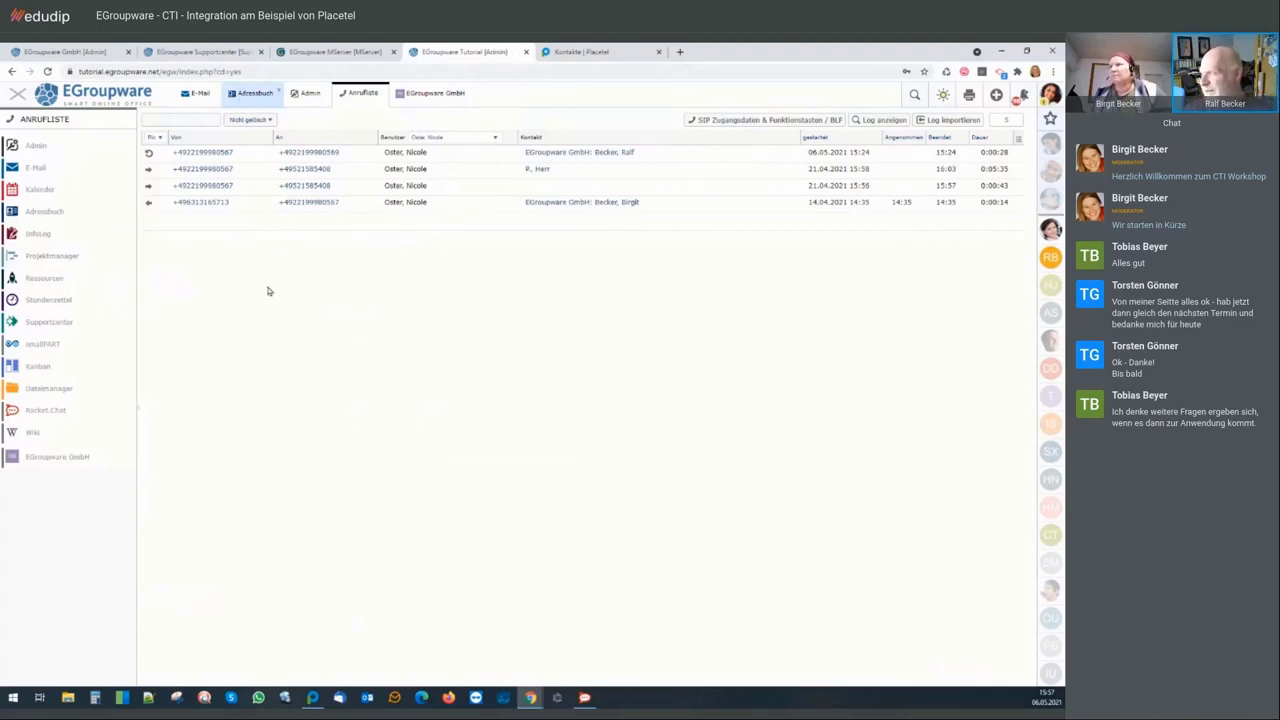